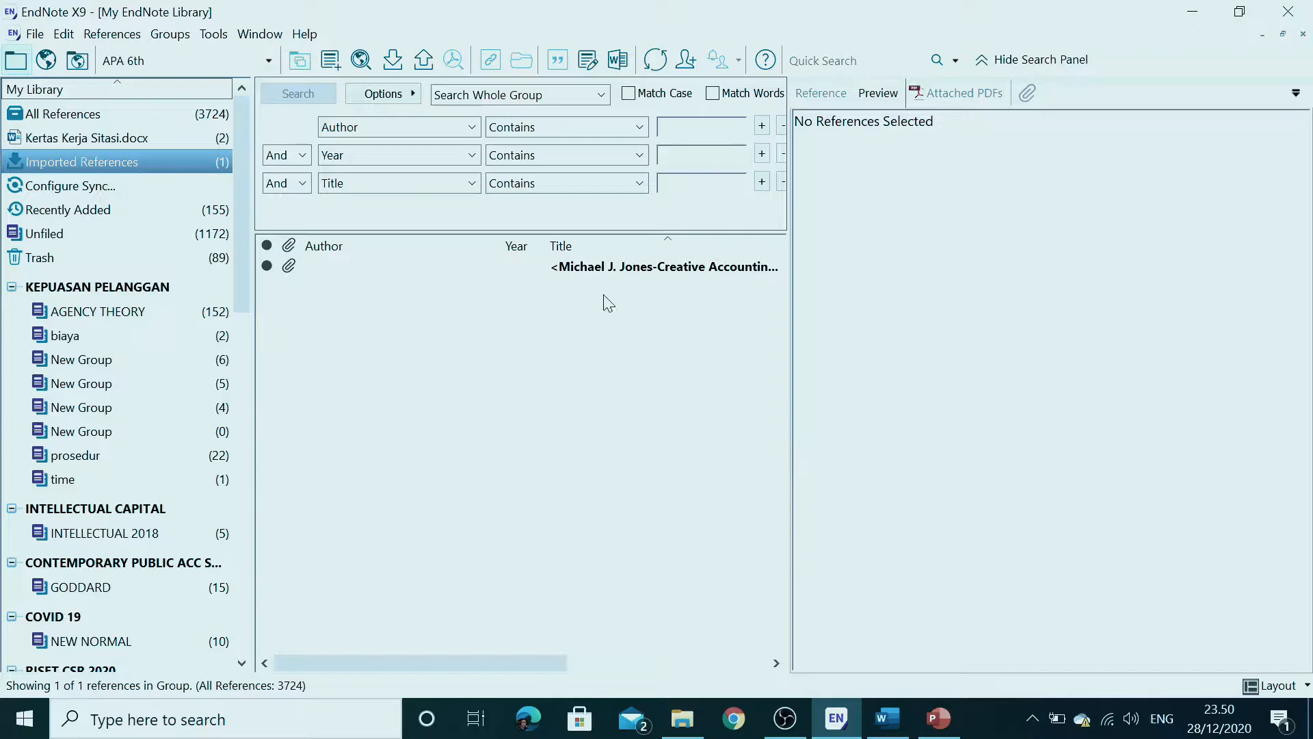
# - View the PDF attached to the imported Creative Accounting reference
pyautogui.click(618, 277)
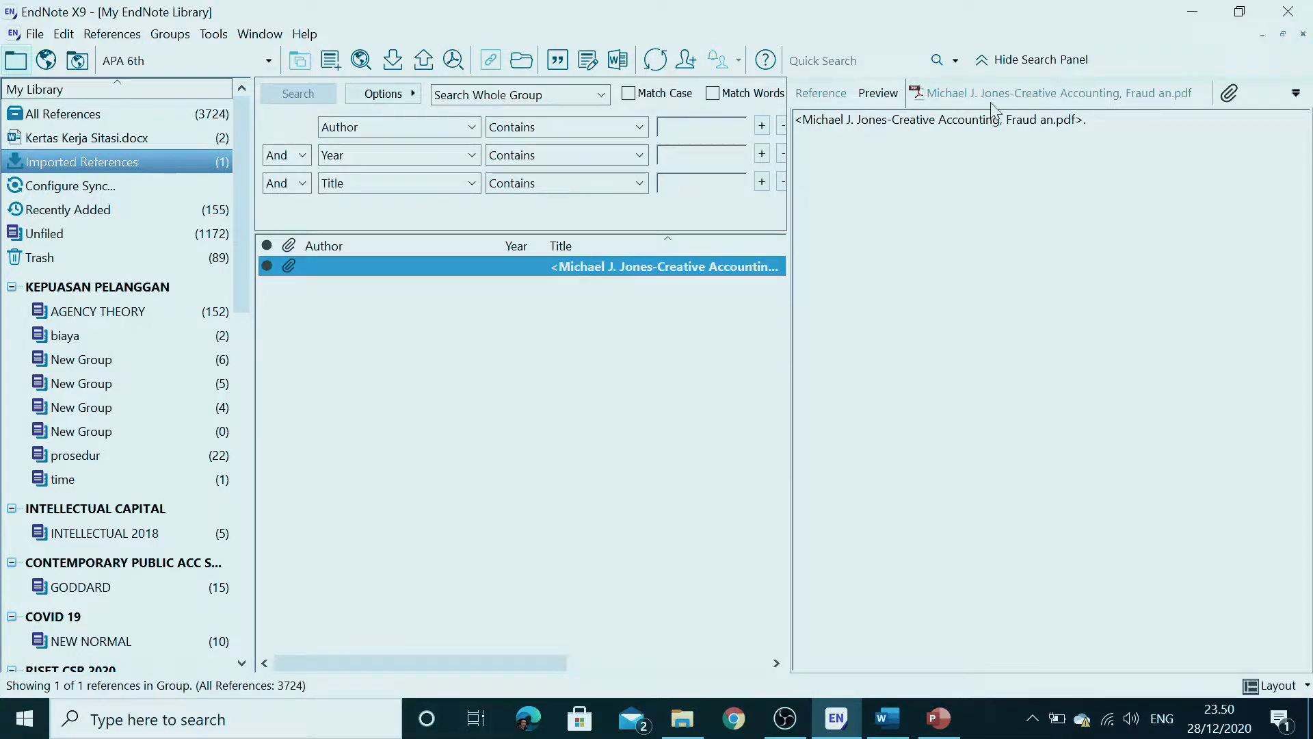
pyautogui.click(968, 94)
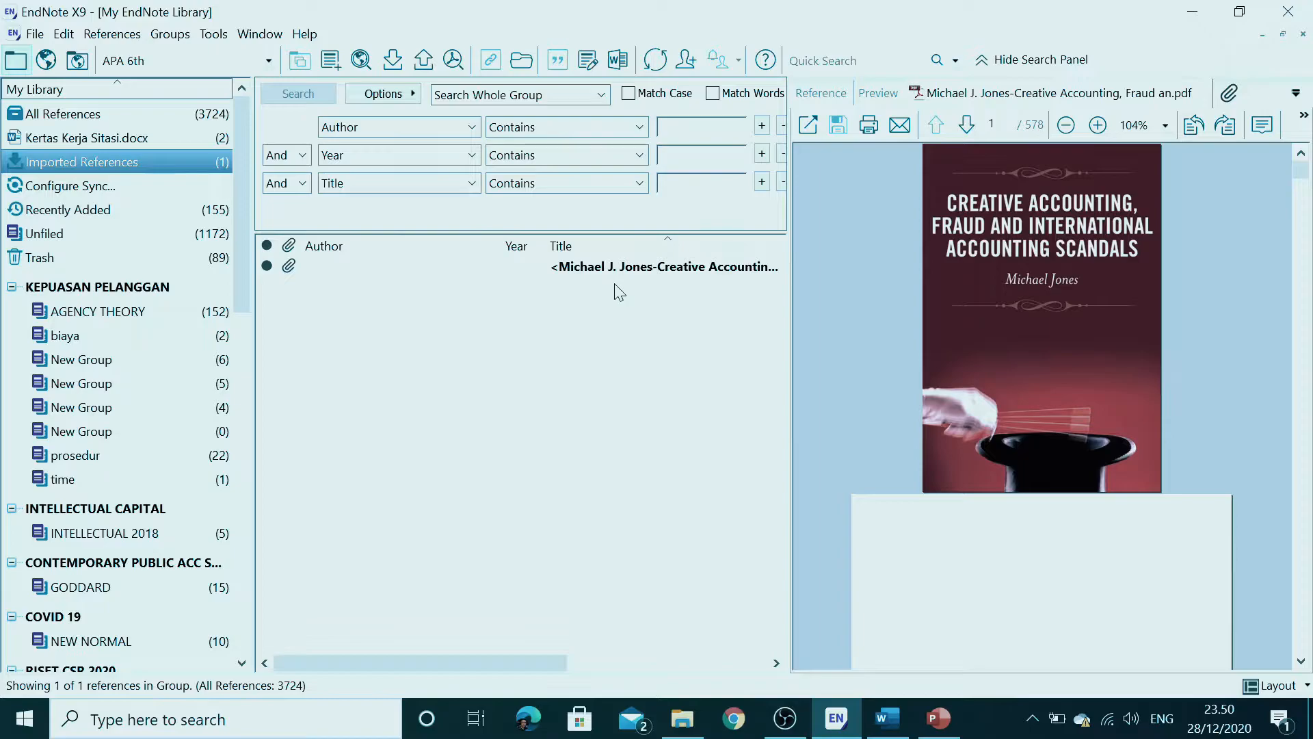
pyautogui.click(567, 273)
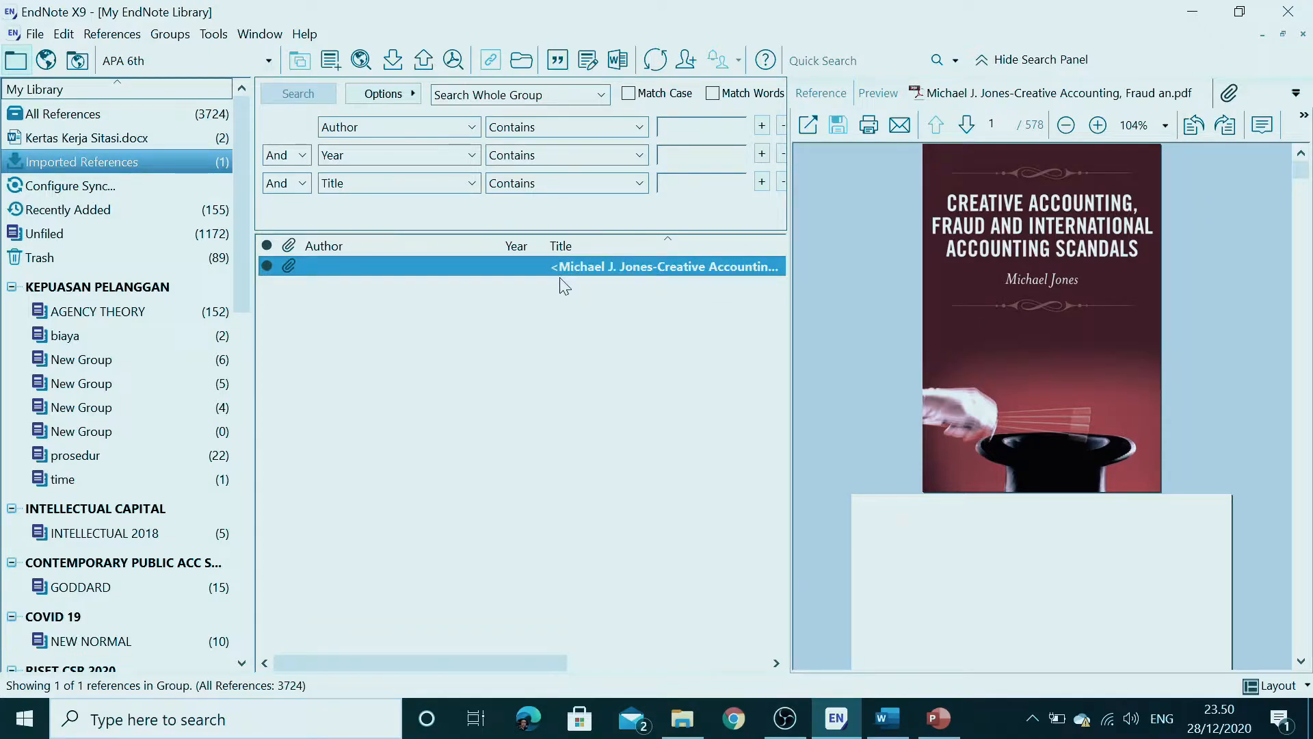
# - Start a file import into the library with the import option set to PDF
pyautogui.click(393, 62)
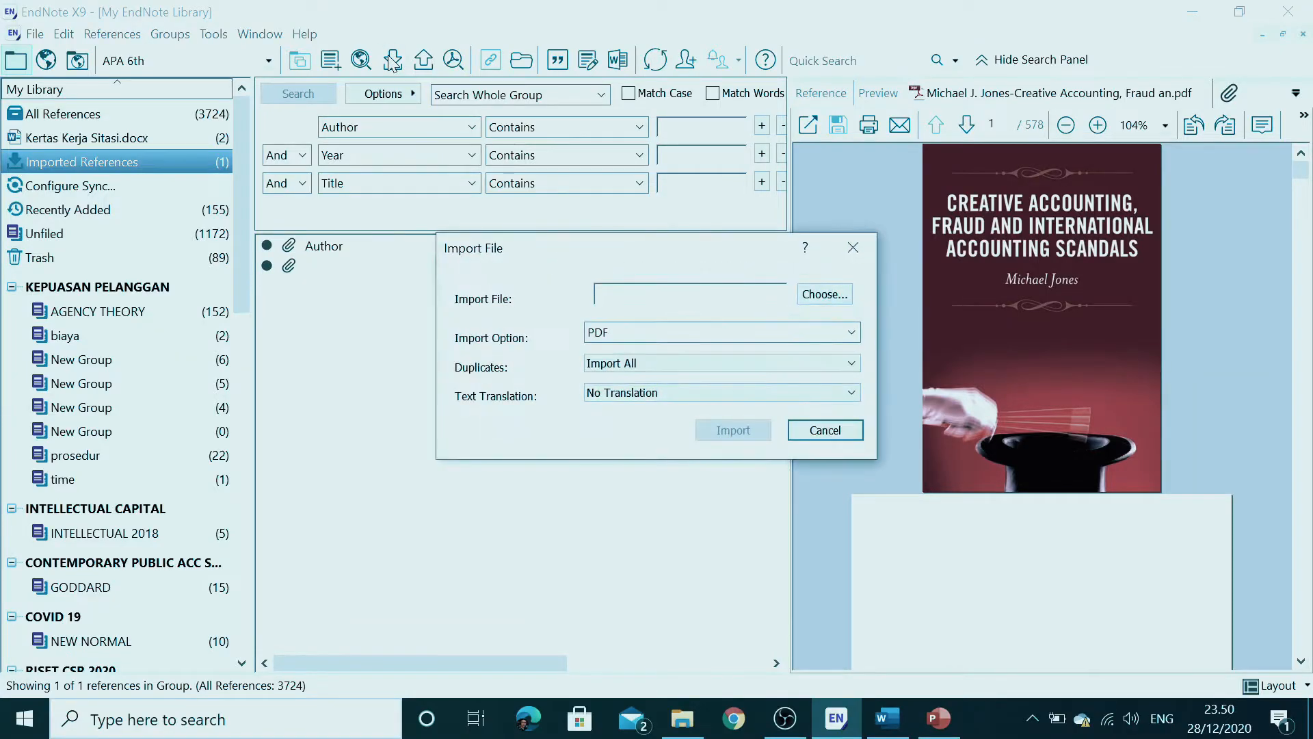
pyautogui.click(667, 337)
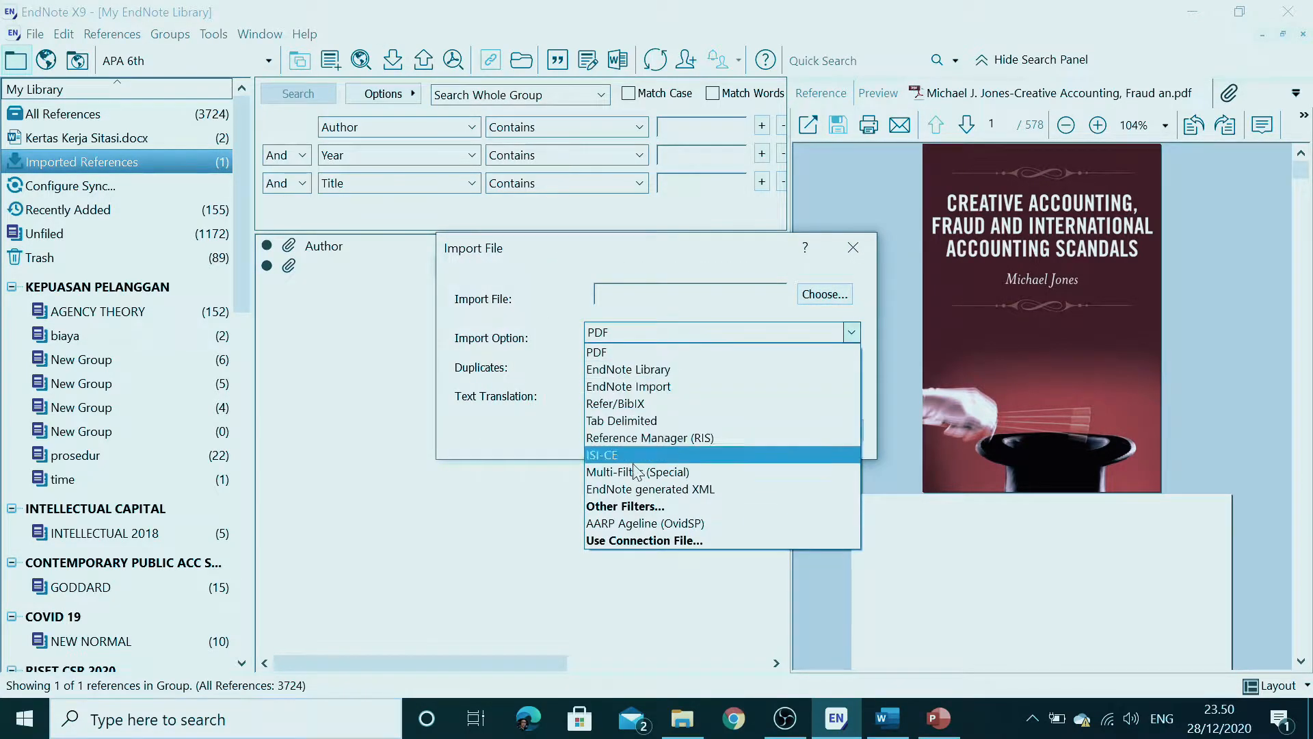
pyautogui.click(609, 349)
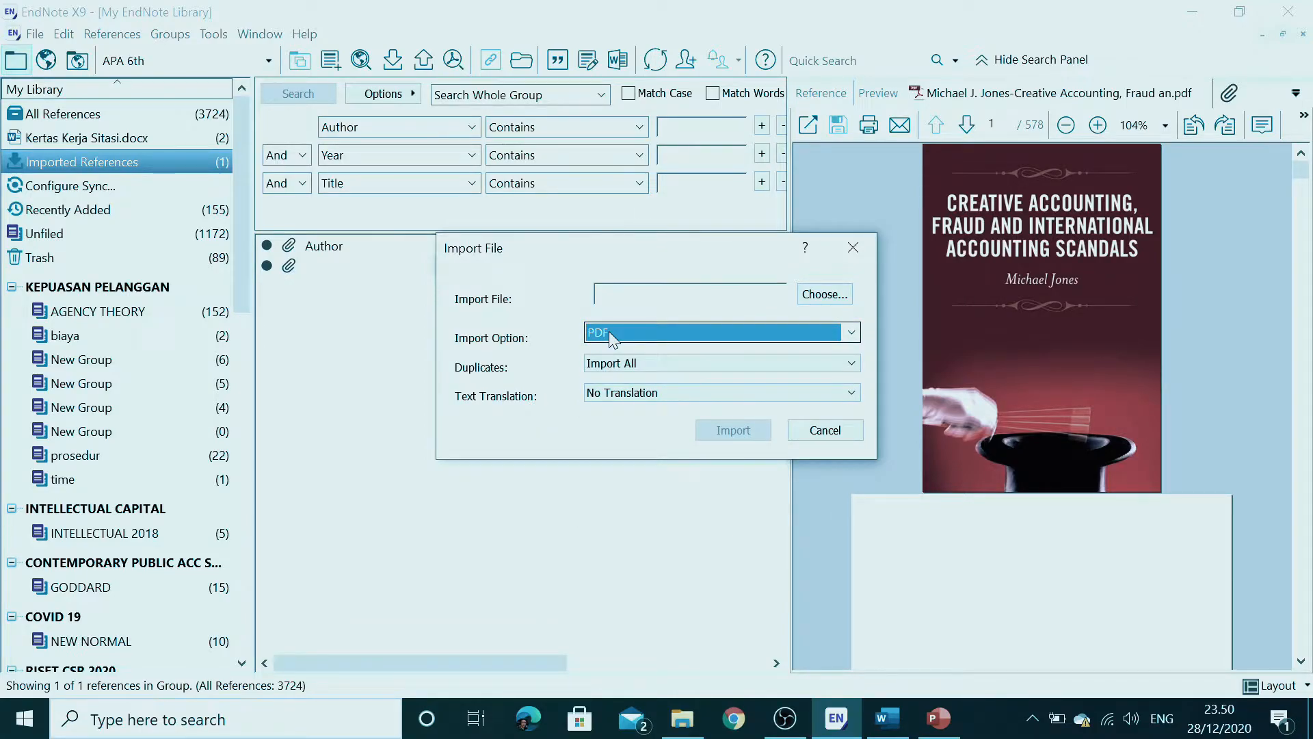
pyautogui.click(612, 337)
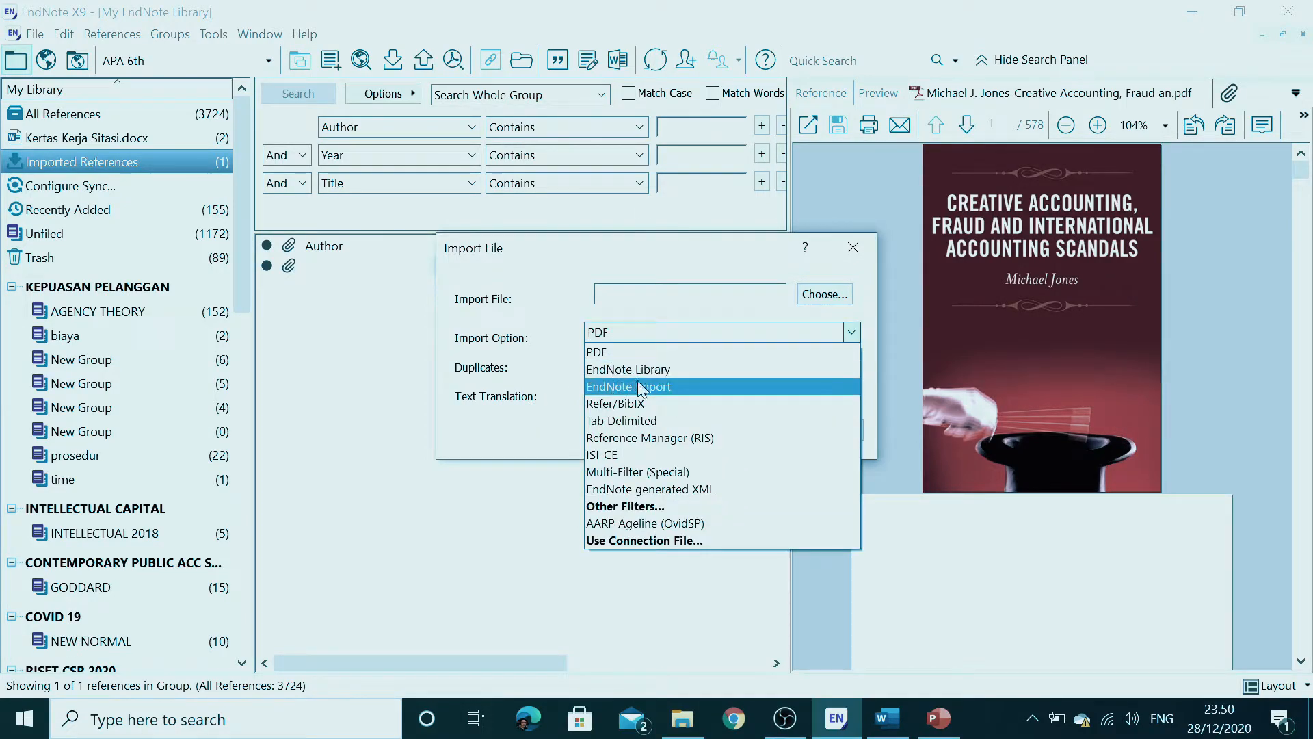
pyautogui.click(639, 335)
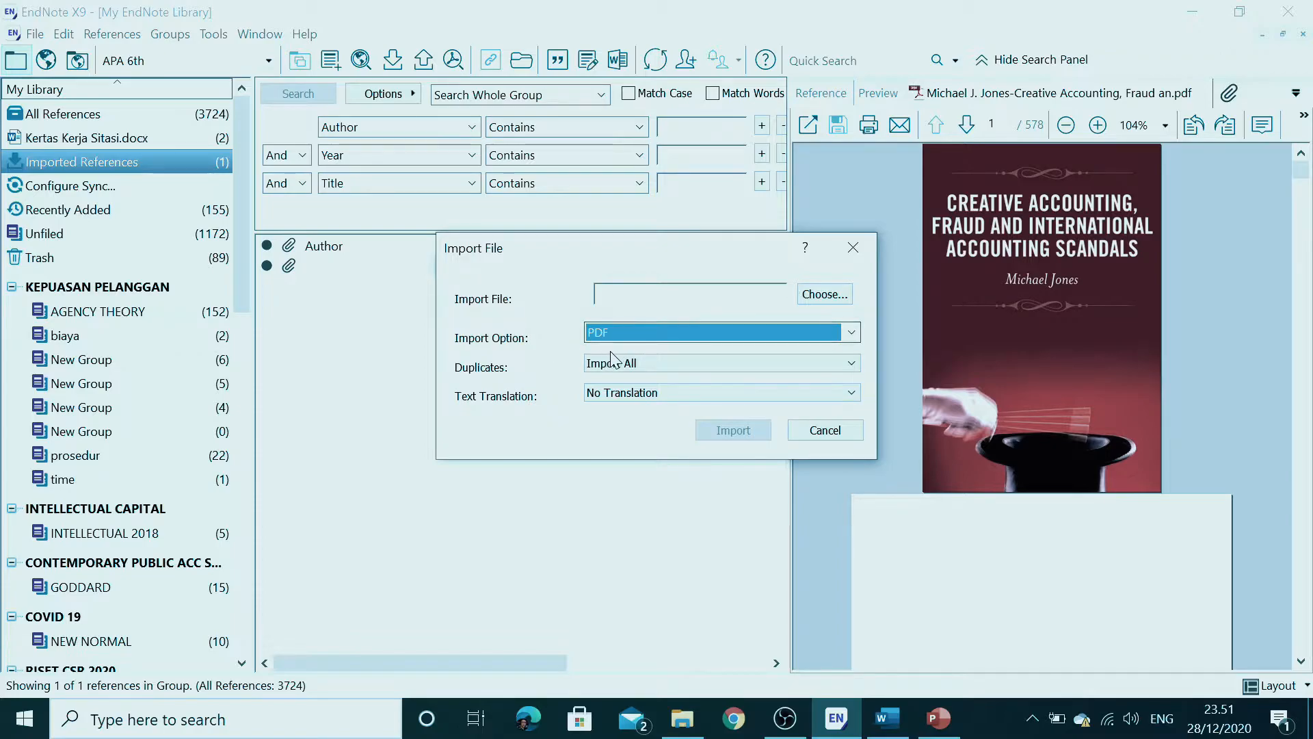
# - Choose The-New-Public-Governance PDF from the ACCOUNTING books folder and import it, keeping all duplicates and no text translation
pyautogui.click(827, 294)
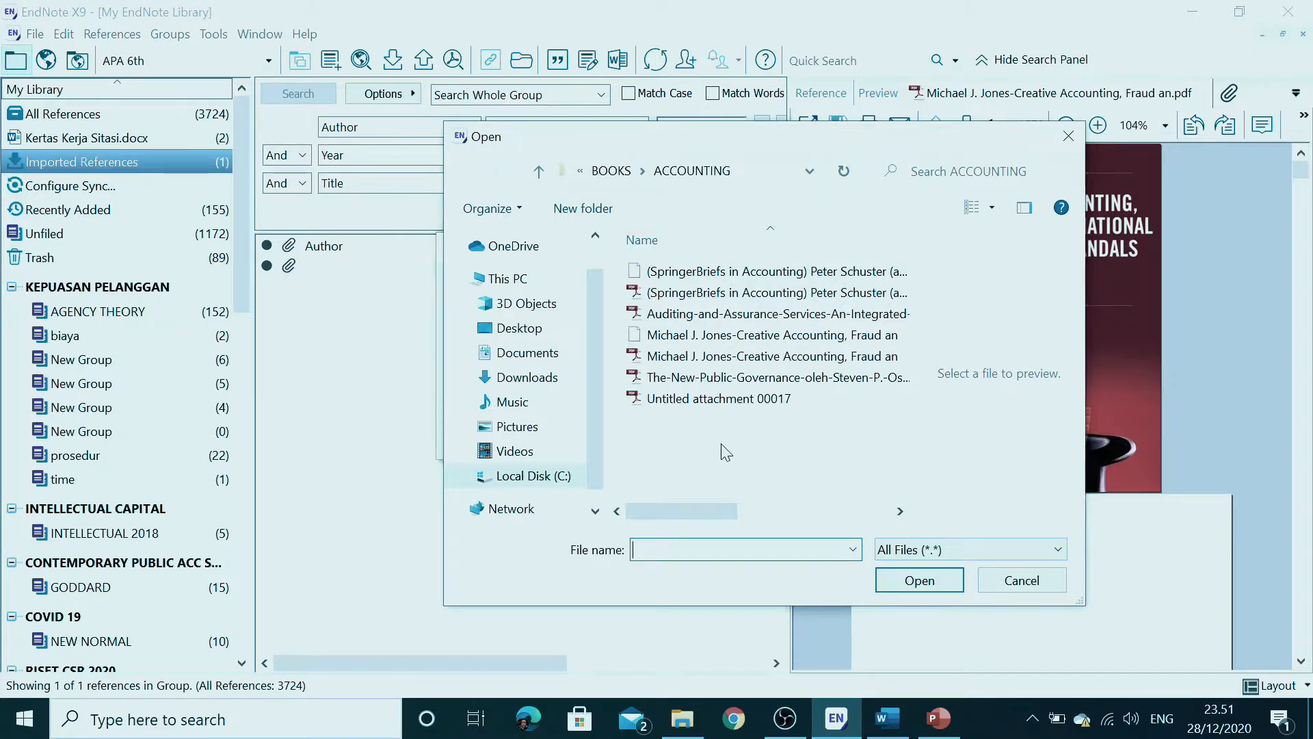
pyautogui.moveTo(682, 510); pyautogui.dragTo(633, 526)
pyautogui.click(753, 397)
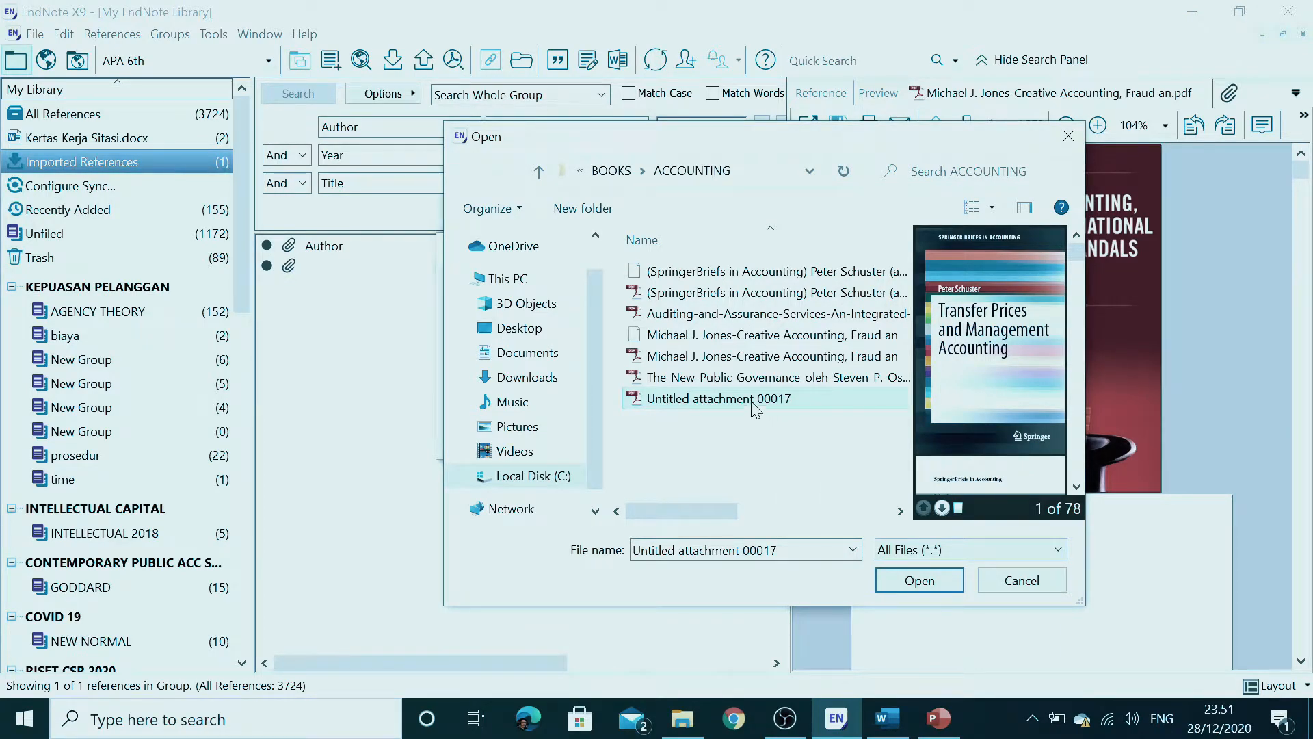
pyautogui.click(700, 380)
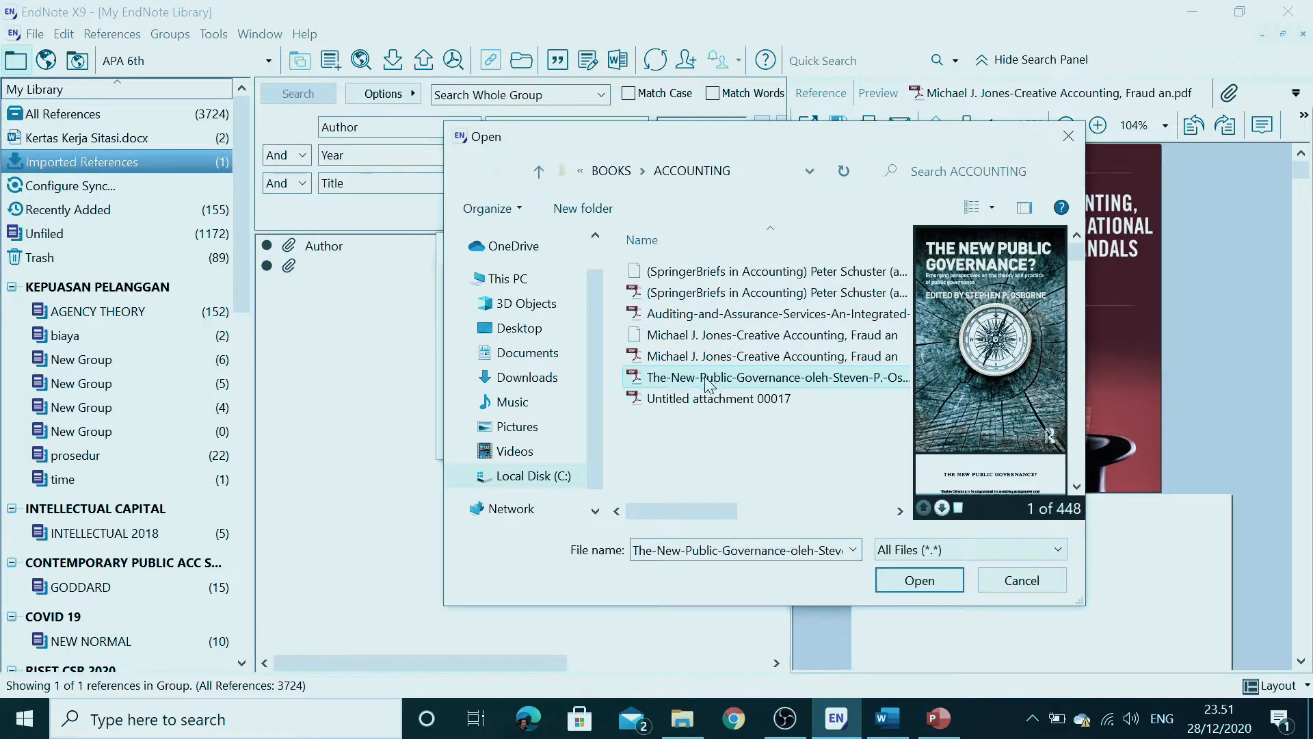
pyautogui.click(920, 583)
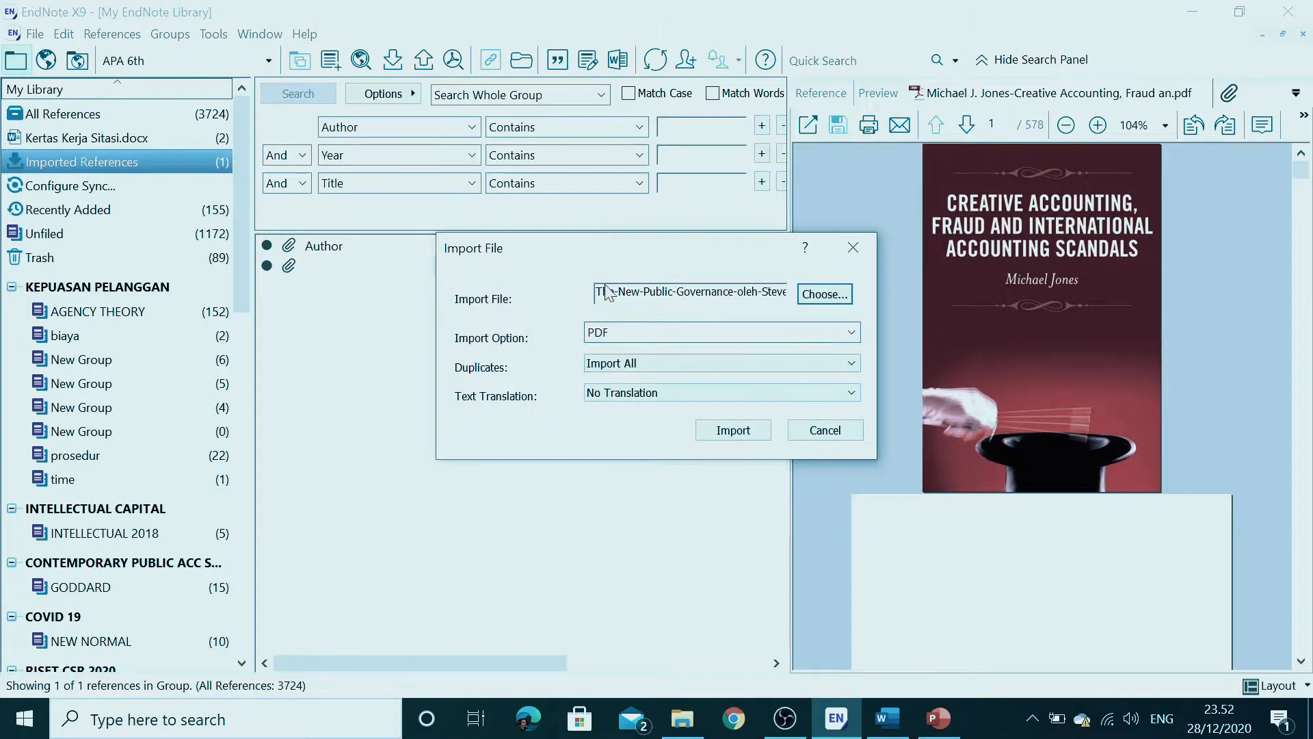
pyautogui.click(720, 429)
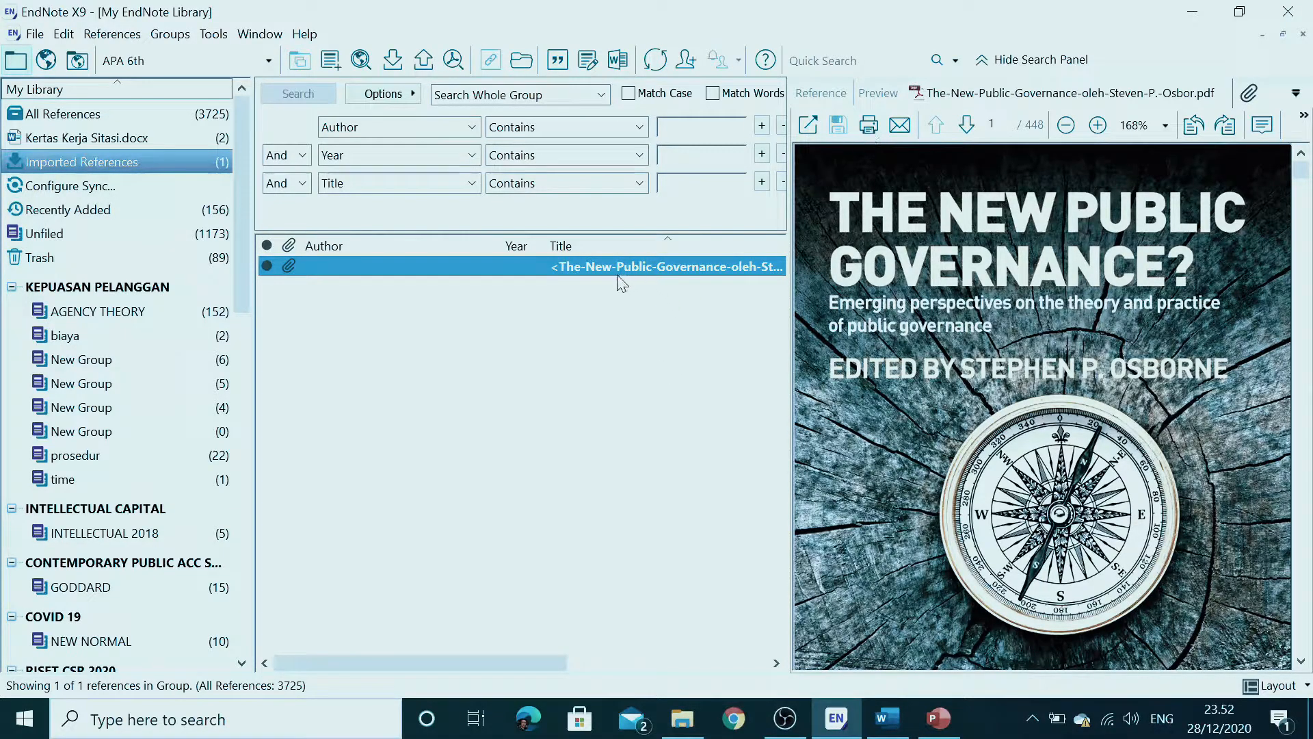
# - Check the citation preview and the attached PDF of the imported New Public Governance reference
pyautogui.click(879, 93)
pyautogui.moveTo(1126, 119); pyautogui.dragTo(795, 120)
pyautogui.click(973, 117)
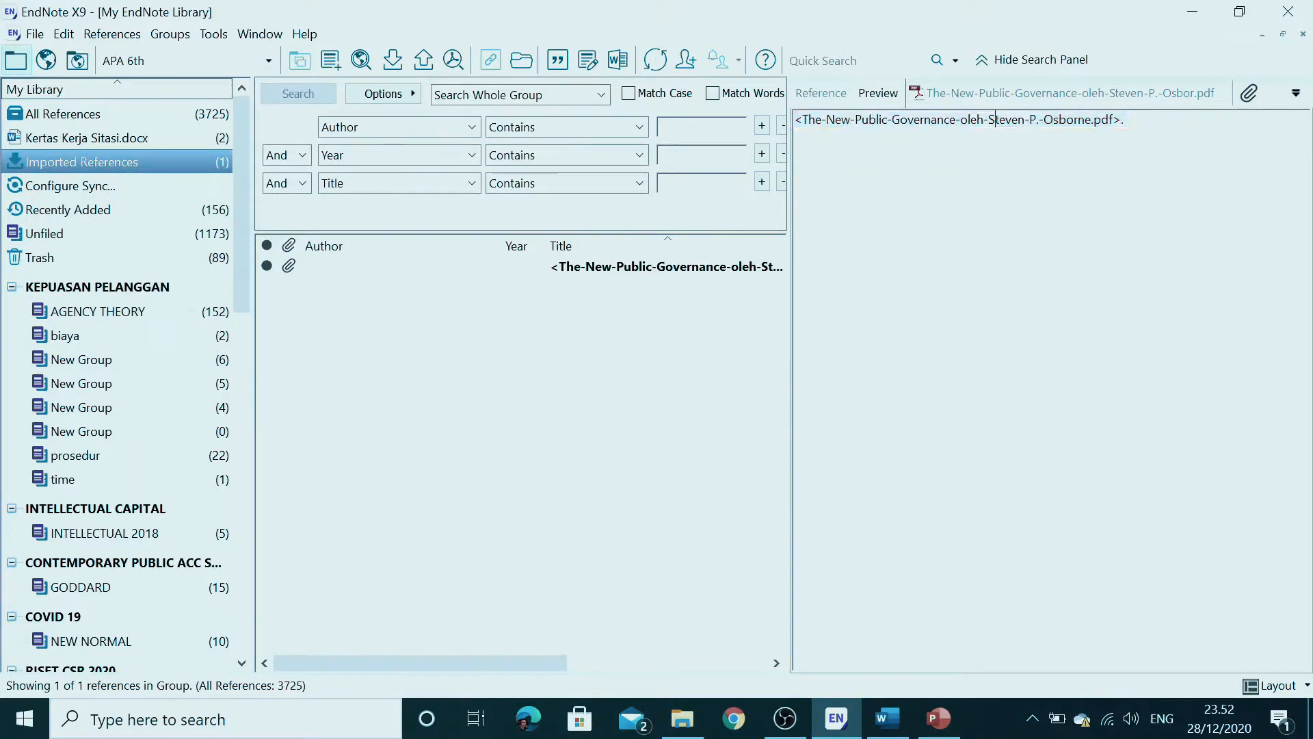
pyautogui.click(973, 95)
pyautogui.click(885, 94)
pyautogui.click(563, 271)
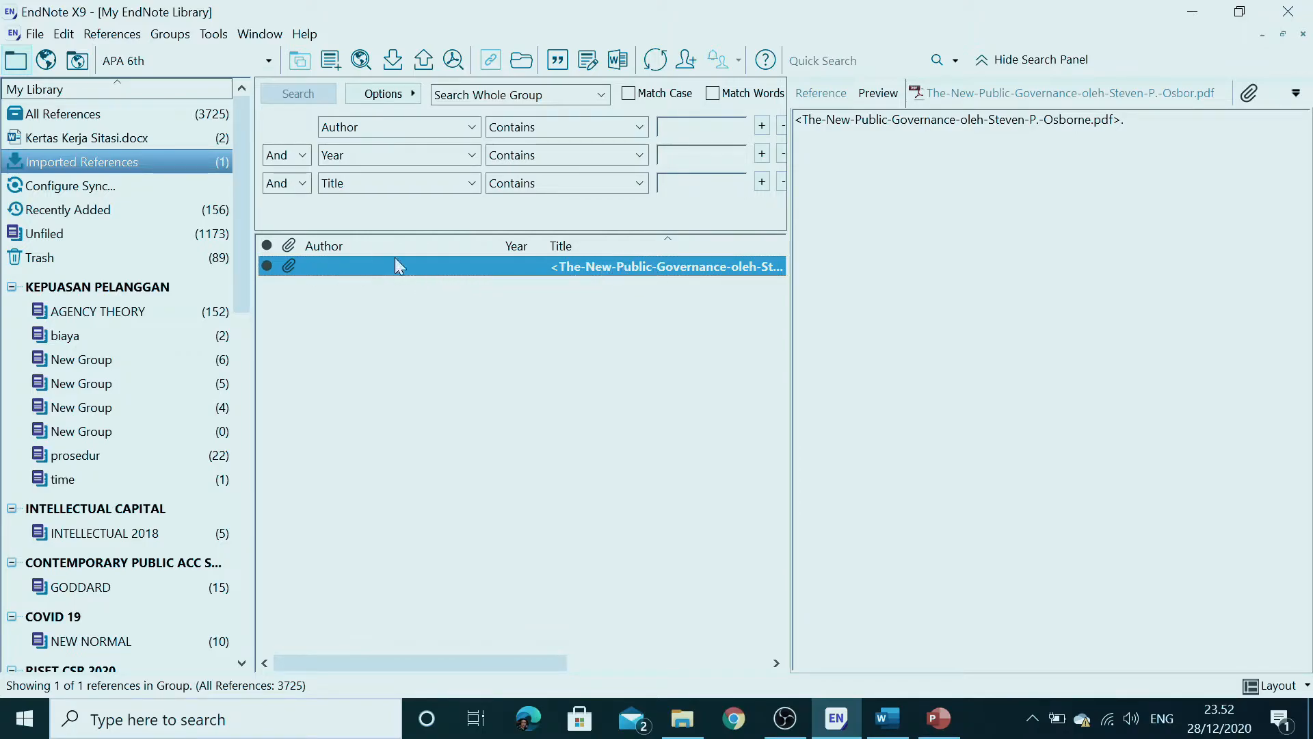
# - Open the New Public Governance reference for editing and change its reference type to Book
pyautogui.doubleClick(519, 266)
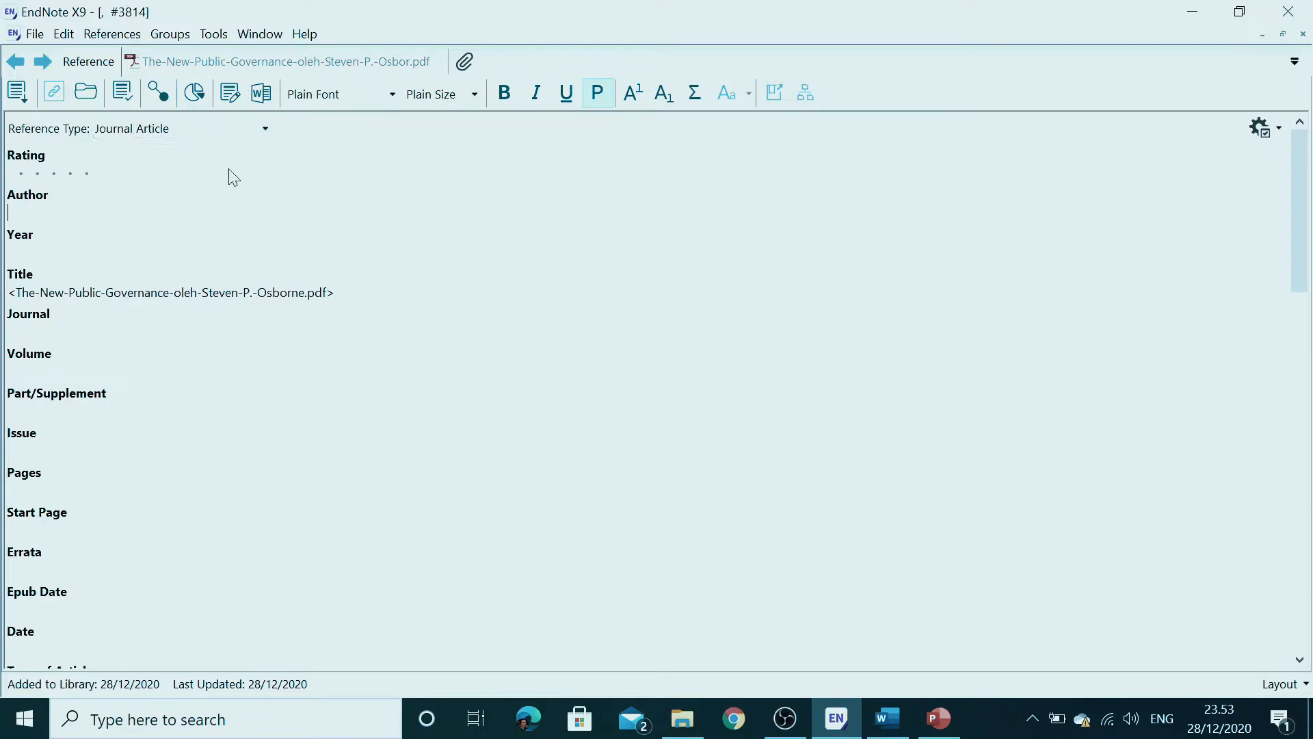
pyautogui.click(265, 130)
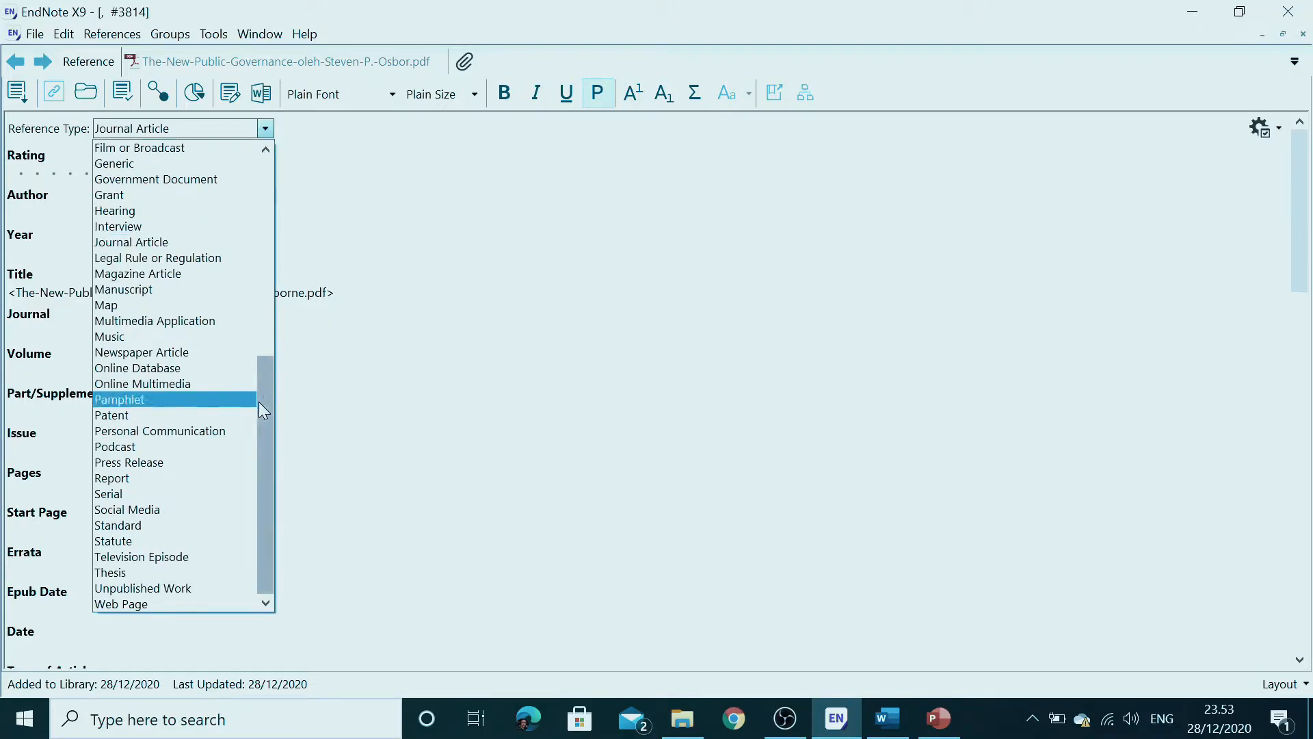
pyautogui.moveTo(261, 391); pyautogui.dragTo(264, 171)
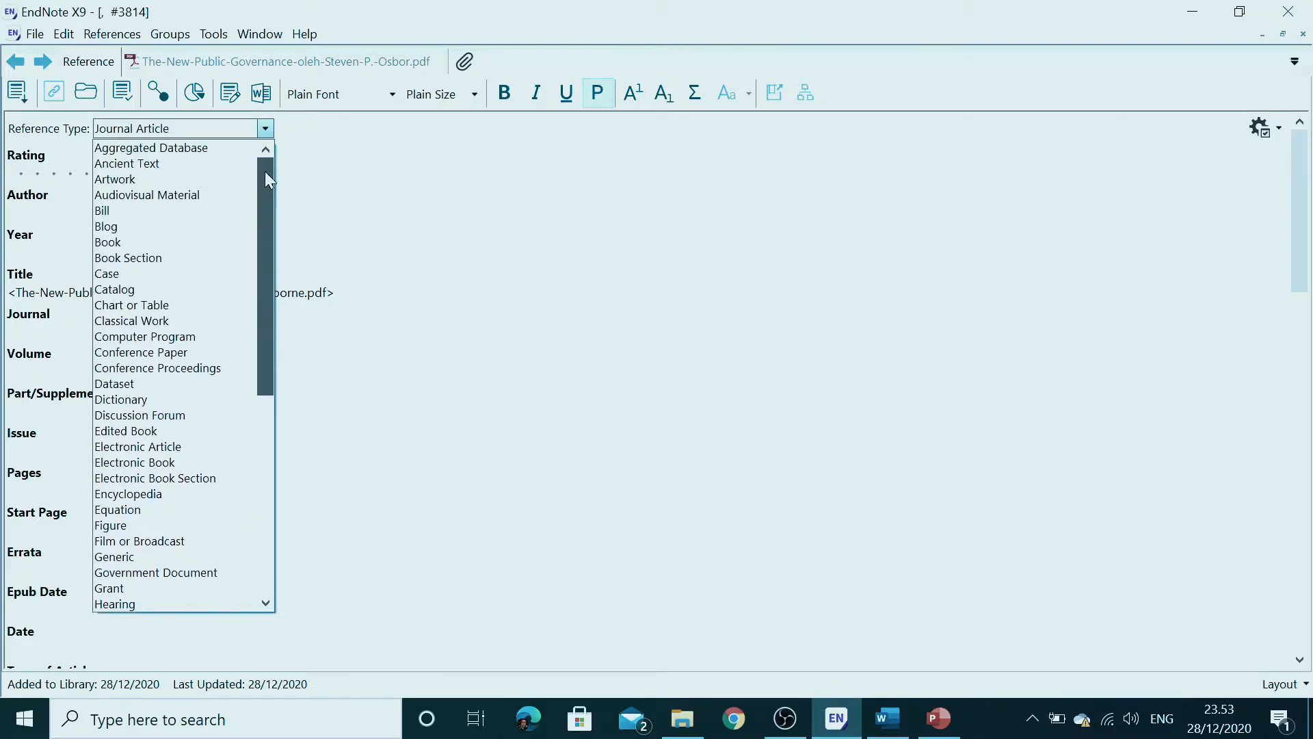
pyautogui.click(114, 242)
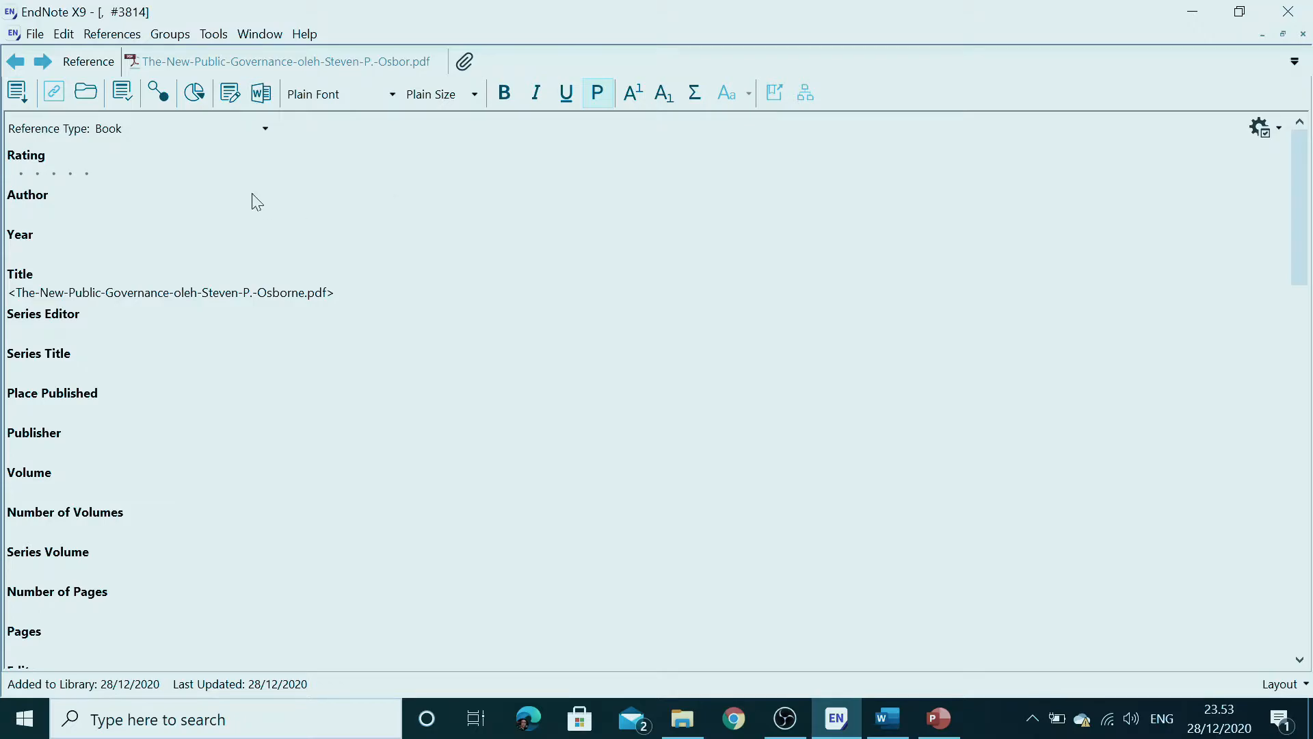
pyautogui.scroll(-2, 77, 405)
pyautogui.scroll(2, 77, 406)
# - Examine the first pages of the attached PDF for the book's title, subtitle and editor
pyautogui.moveTo(335, 293); pyautogui.dragTo(8, 293)
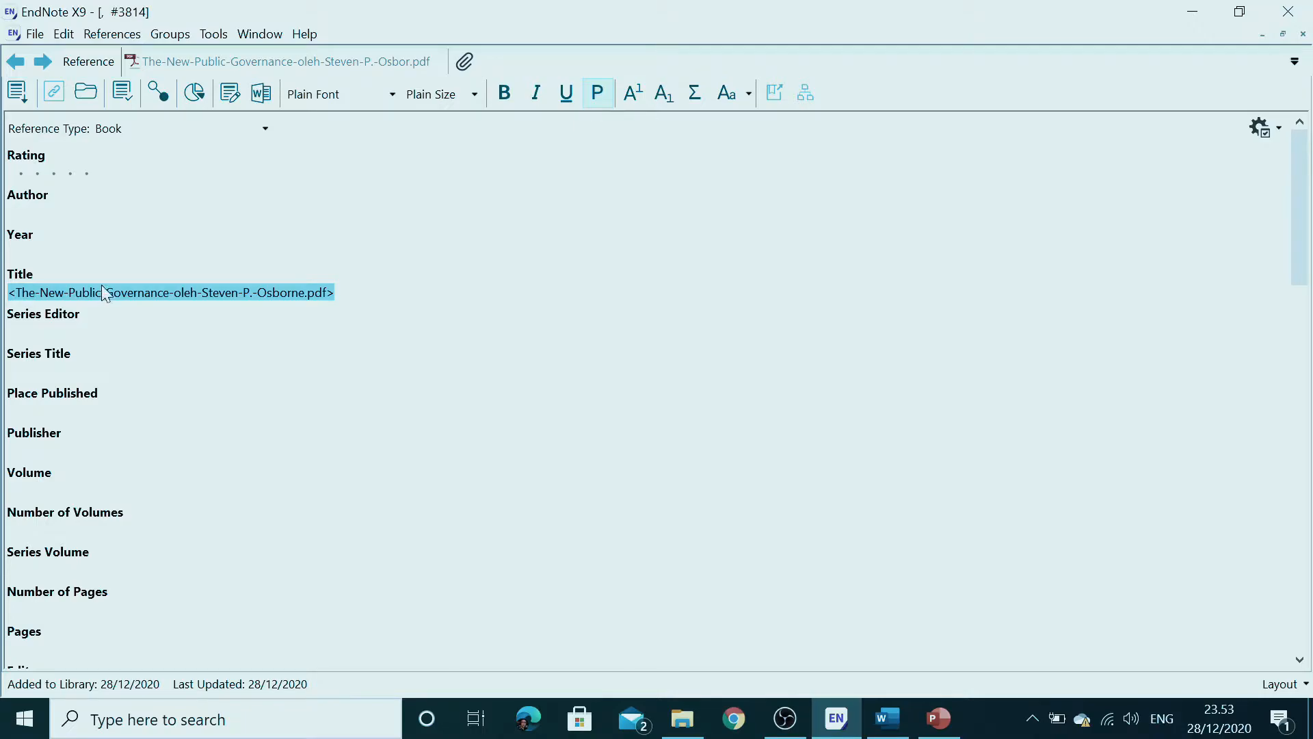
pyautogui.click(390, 294)
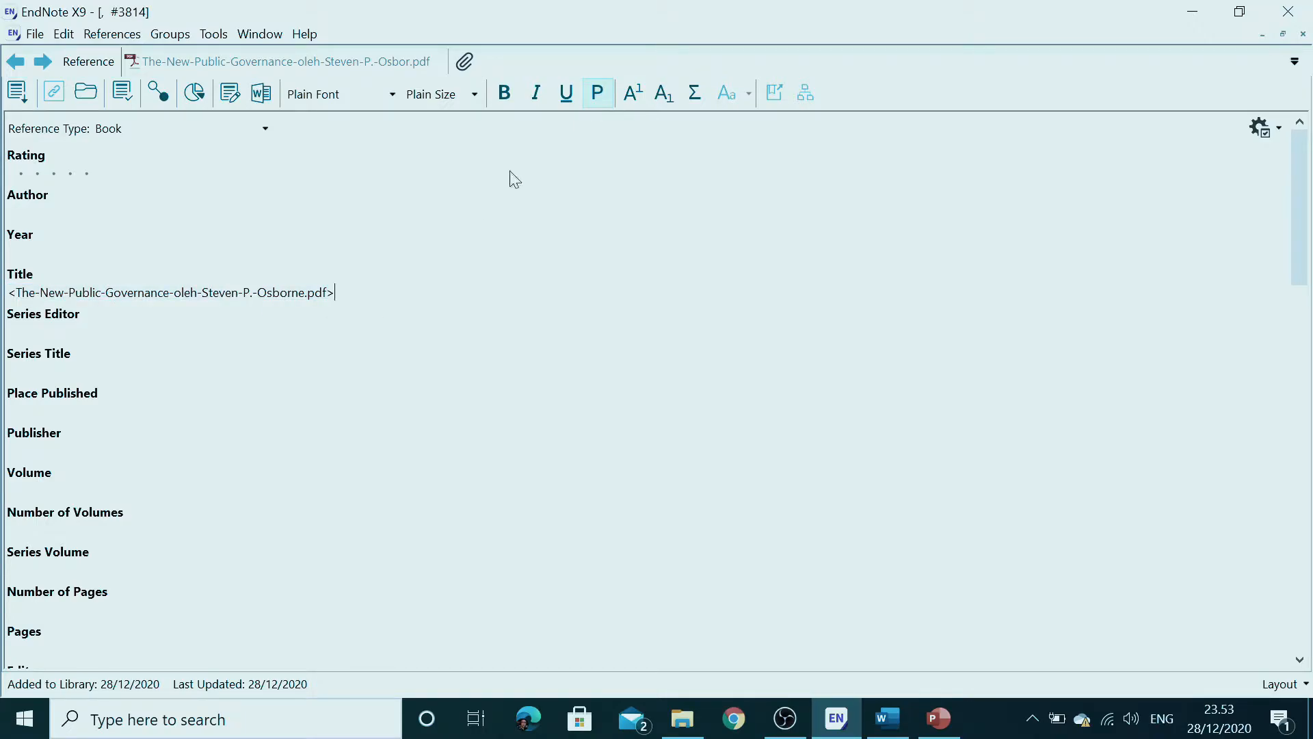
pyautogui.click(342, 64)
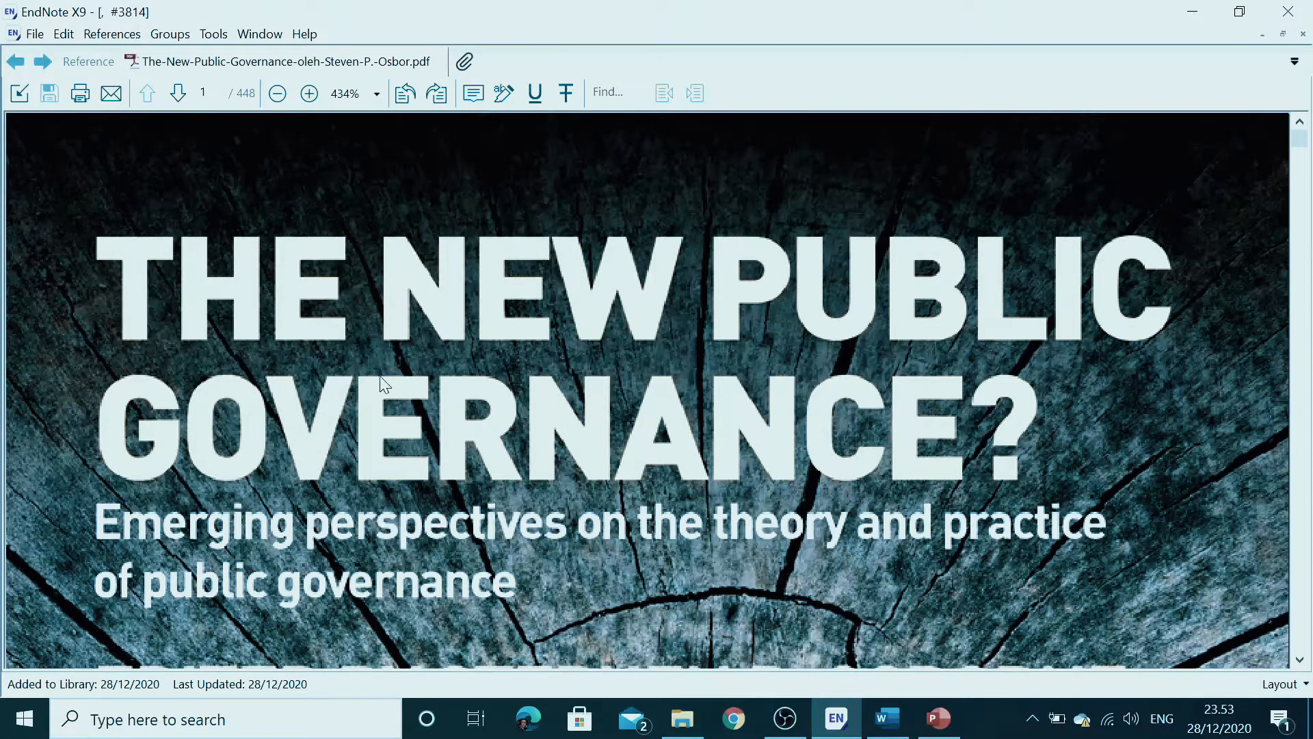
pyautogui.scroll(-1, 347, 309)
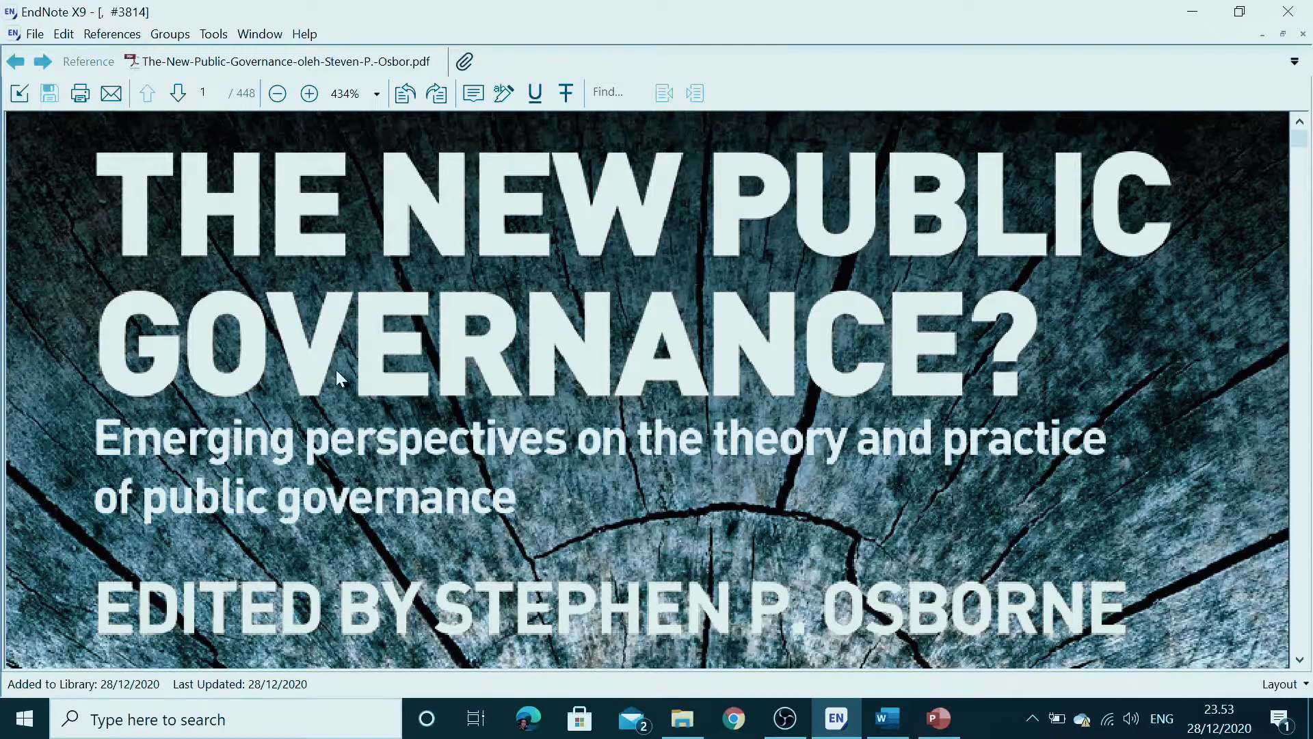
pyautogui.scroll(-2, 381, 450)
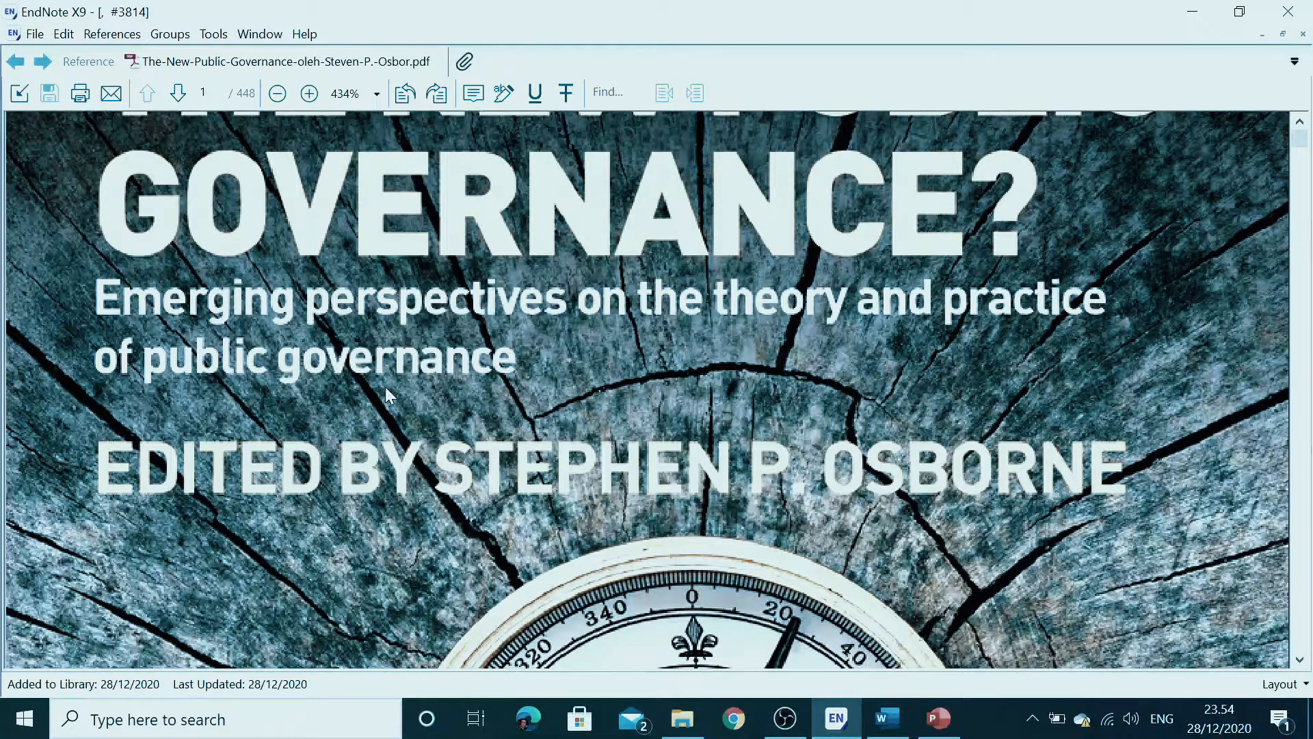
pyautogui.scroll(-3, 428, 395)
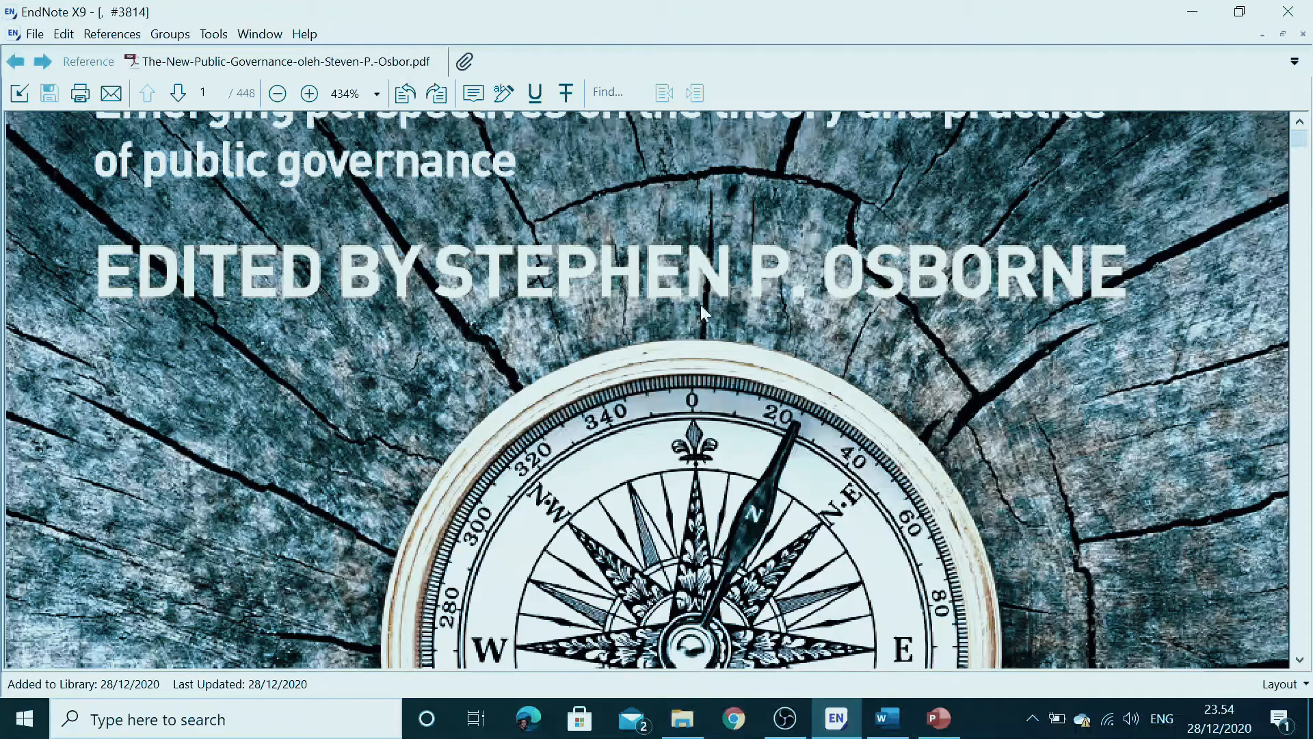
pyautogui.scroll(-15, 677, 305)
pyautogui.scroll(-12, 538, 344)
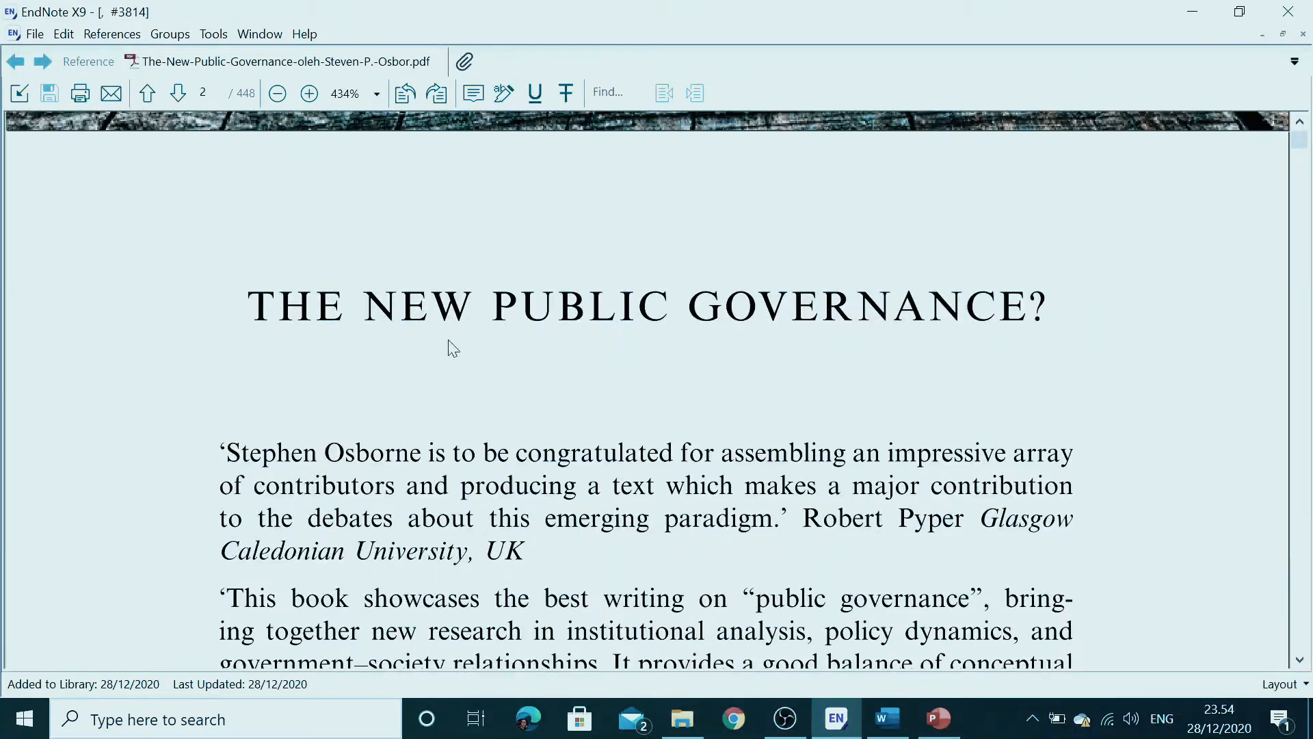
pyautogui.scroll(8, 322, 313)
pyautogui.scroll(10, 320, 309)
pyautogui.scroll(5, 320, 309)
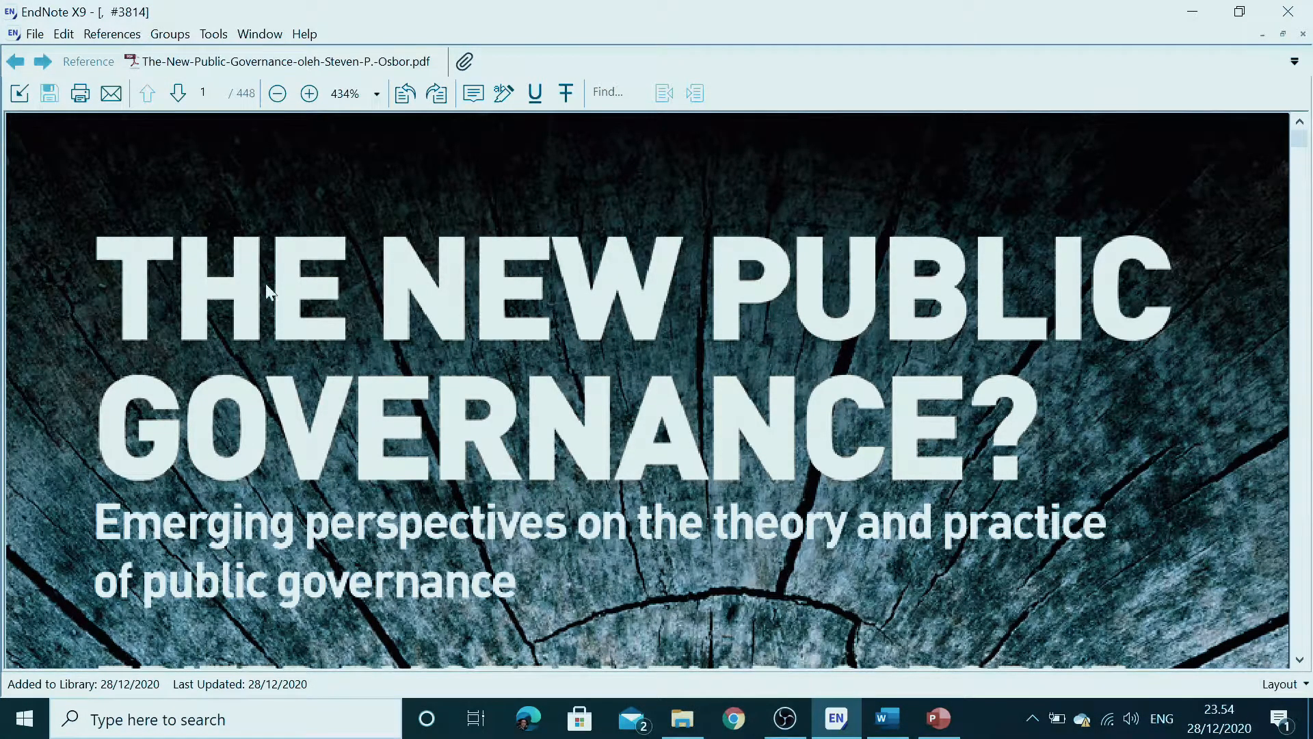
# - Copy the heading "THE NEW PUBLIC GOVERNANCE?" from page 2 of the attached PDF
pyautogui.scroll(-5, 383, 308)
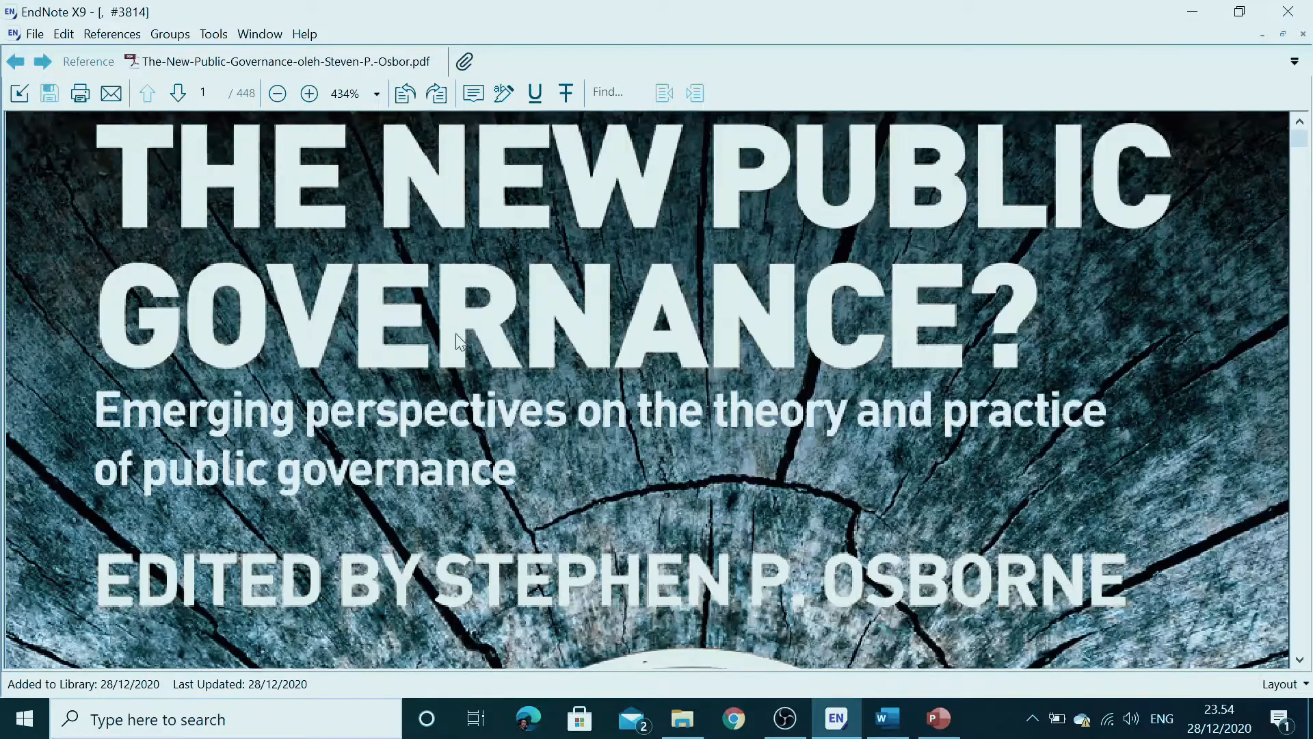
pyautogui.scroll(-10, 386, 301)
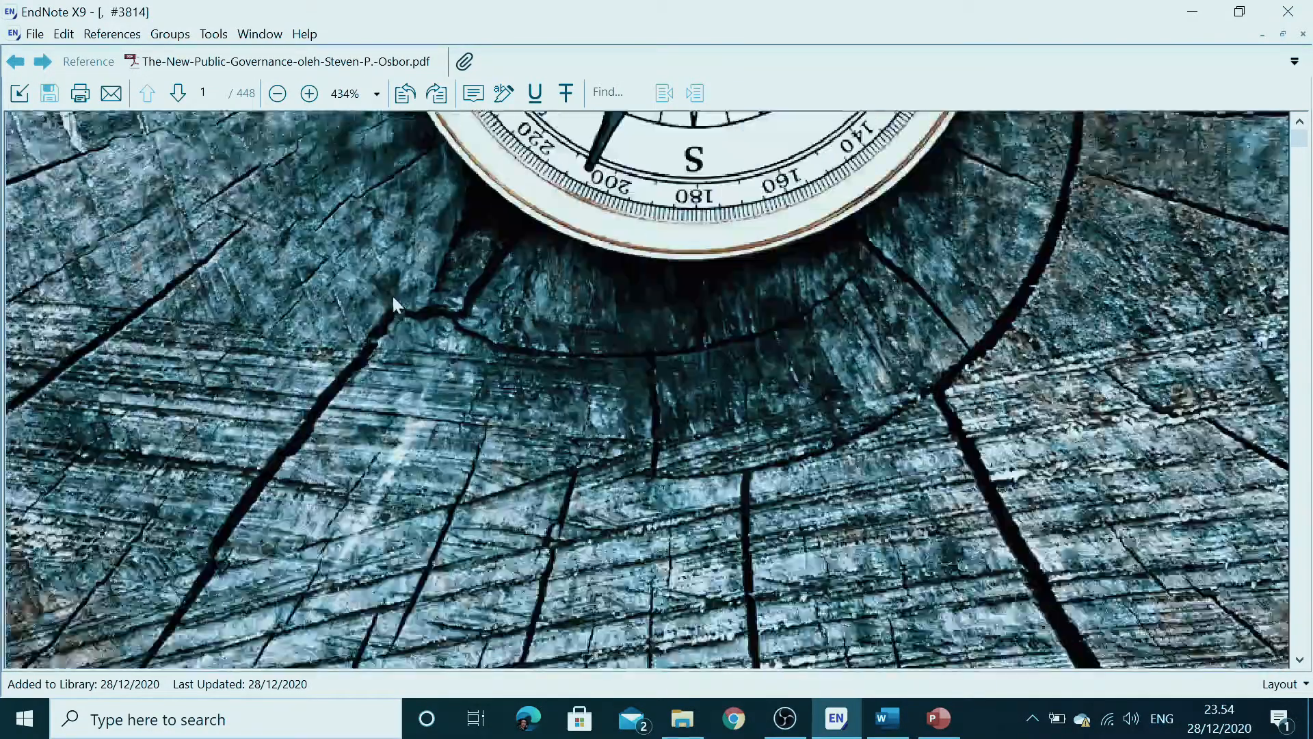
pyautogui.scroll(-3, 410, 294)
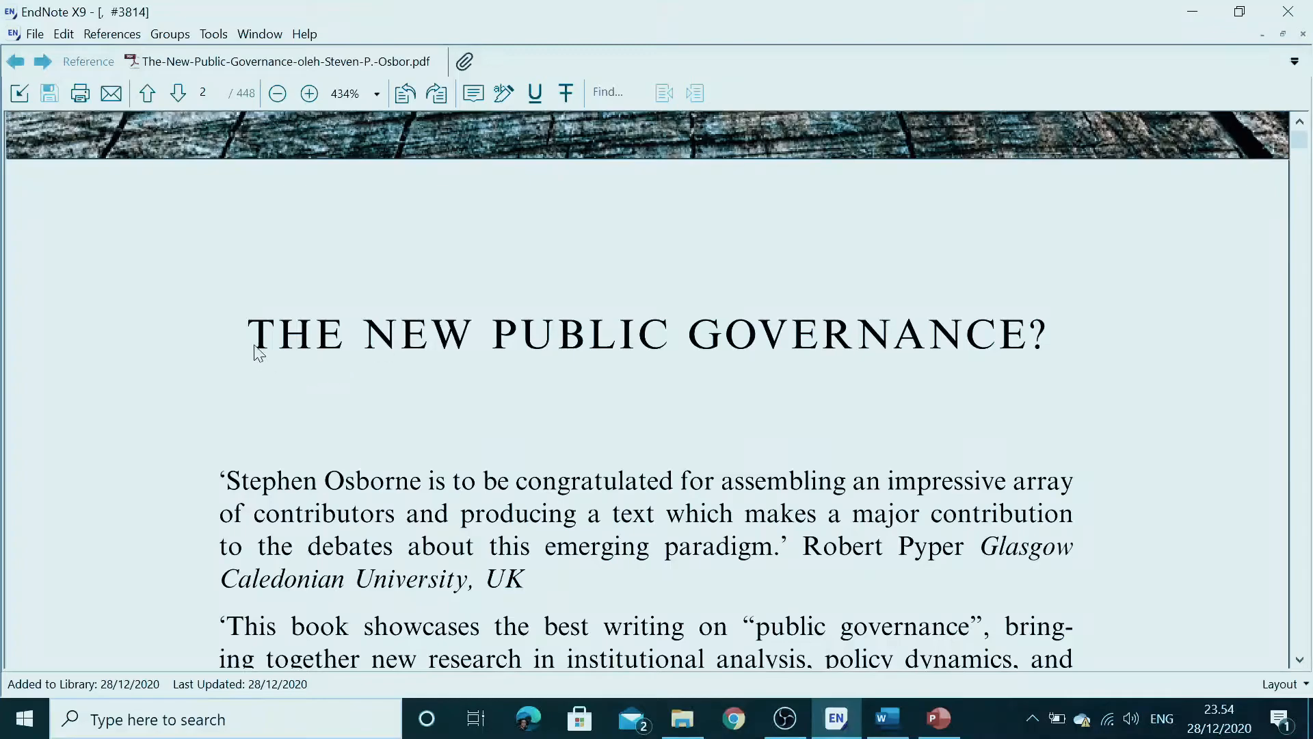
pyautogui.moveTo(253, 338); pyautogui.dragTo(1080, 340)
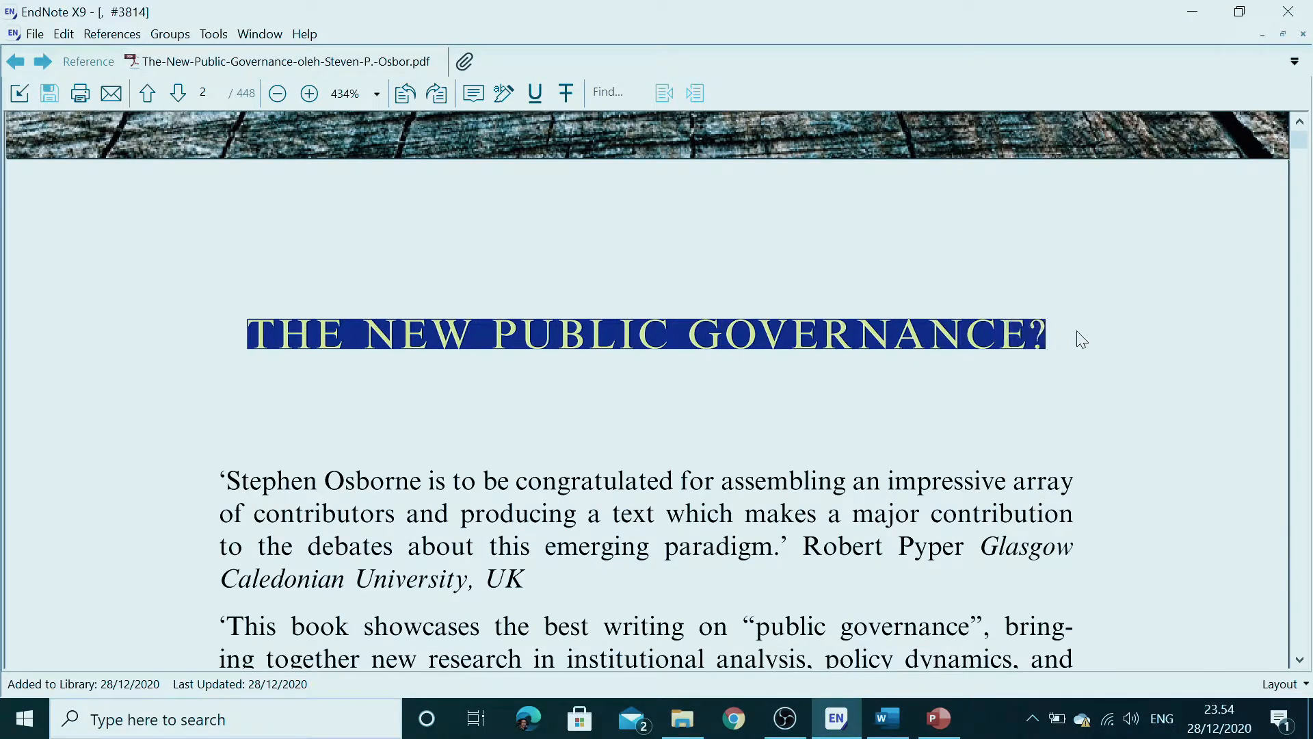
pyautogui.rightClick(880, 337)
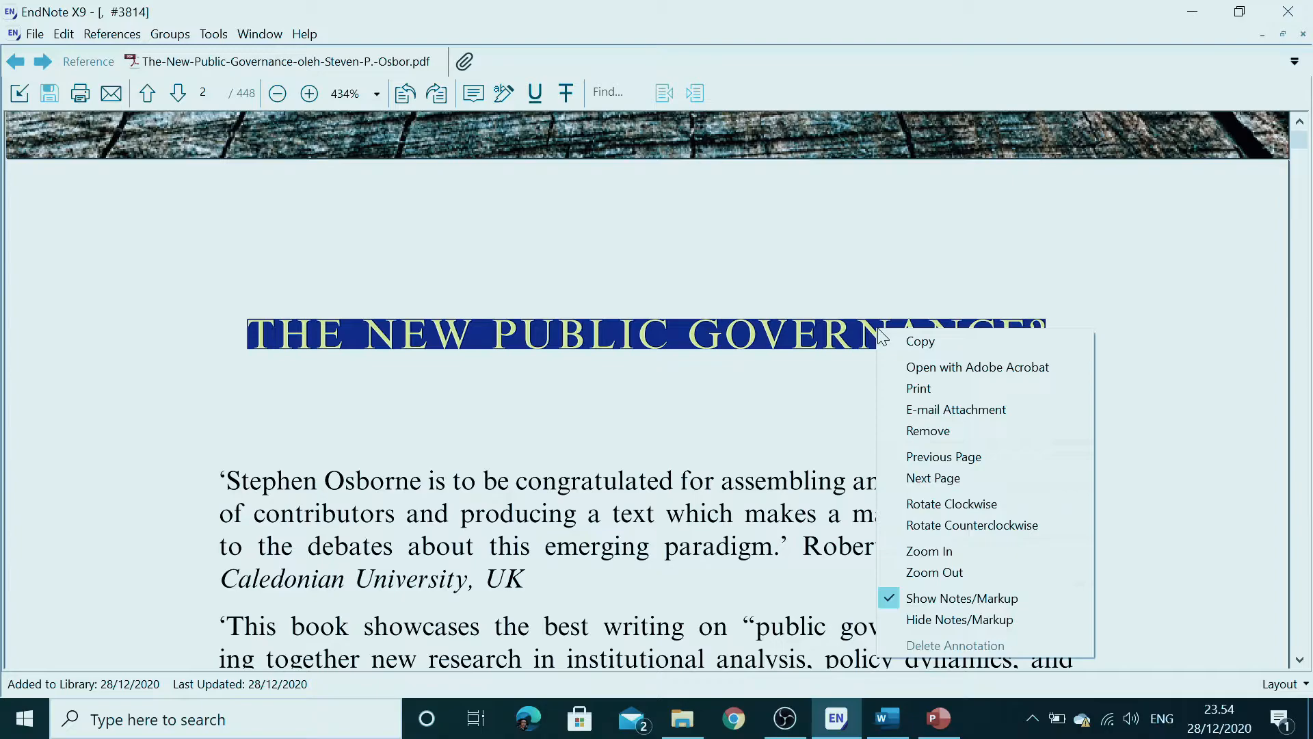
pyautogui.click(922, 344)
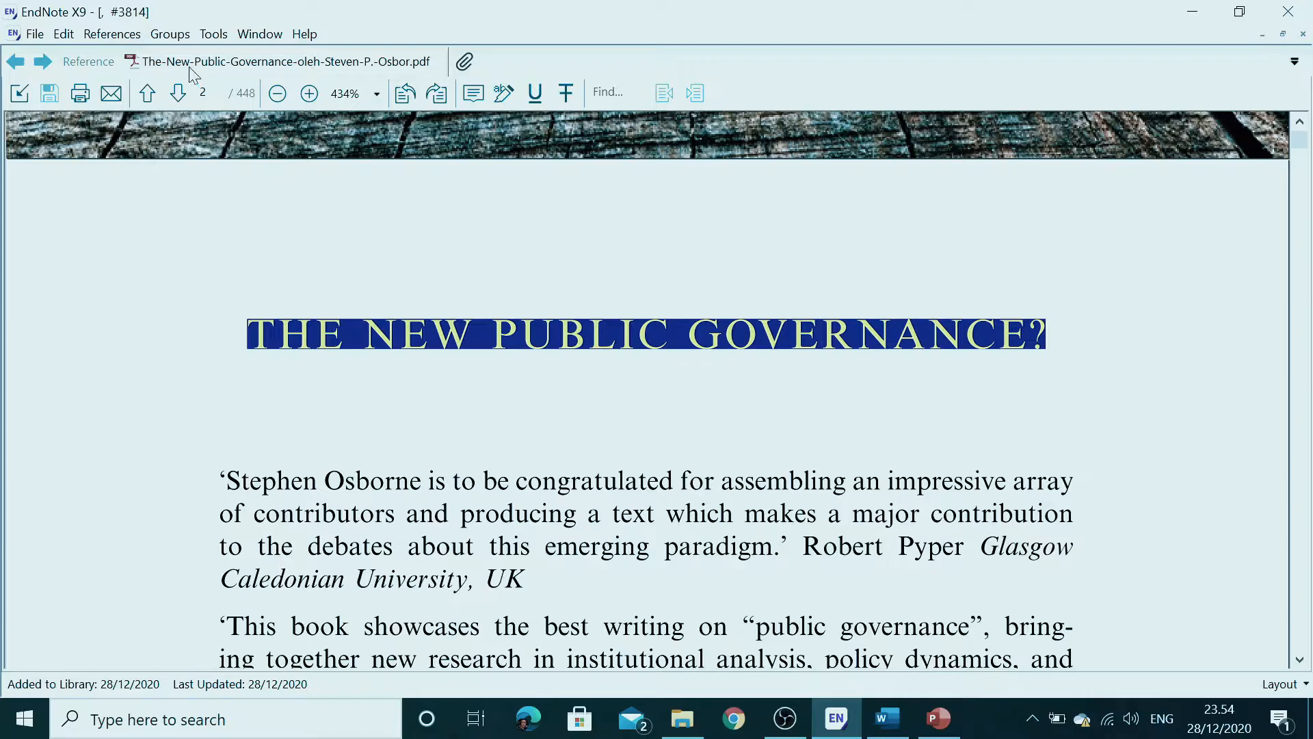
# - Replace the file name in the reference's Title field with the copied text "THE NEW PUBLIC GOVERNANCE?"
pyautogui.click(86, 63)
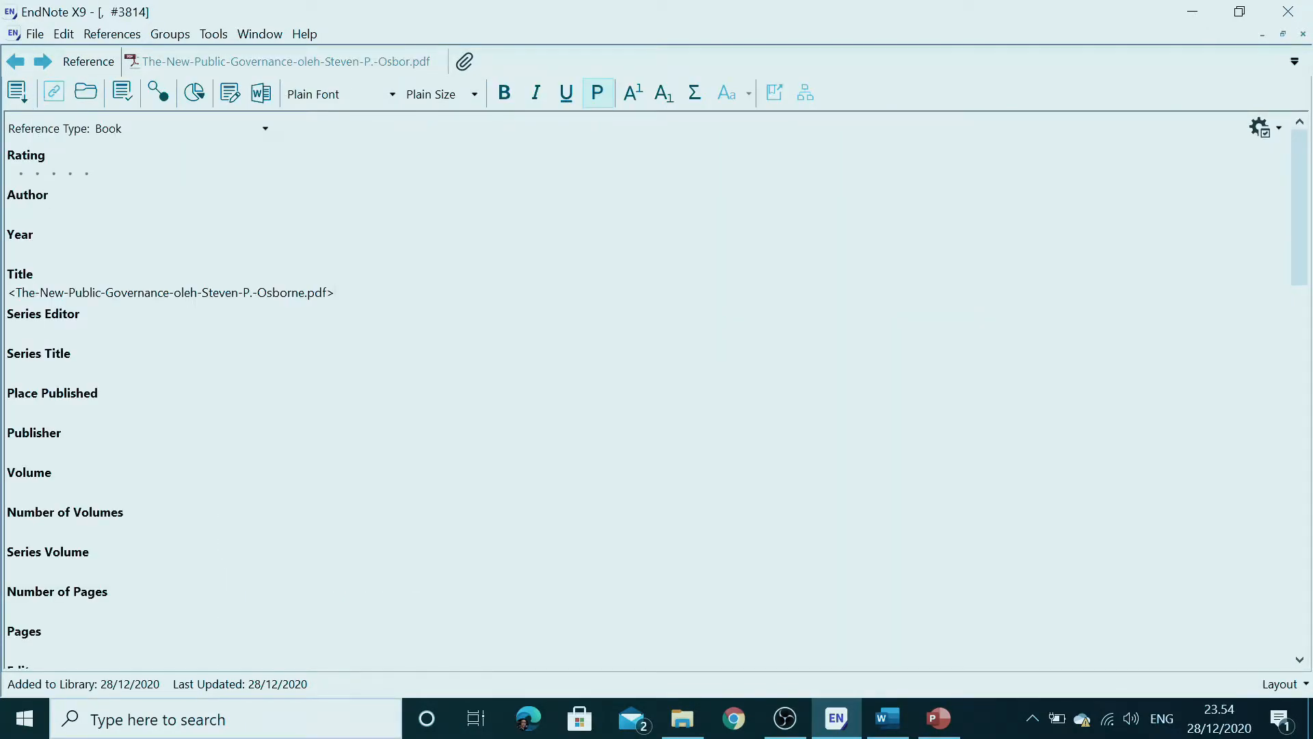
pyautogui.moveTo(335, 293); pyautogui.dragTo(9, 293)
pyautogui.rightClick(121, 293)
pyautogui.click(174, 346)
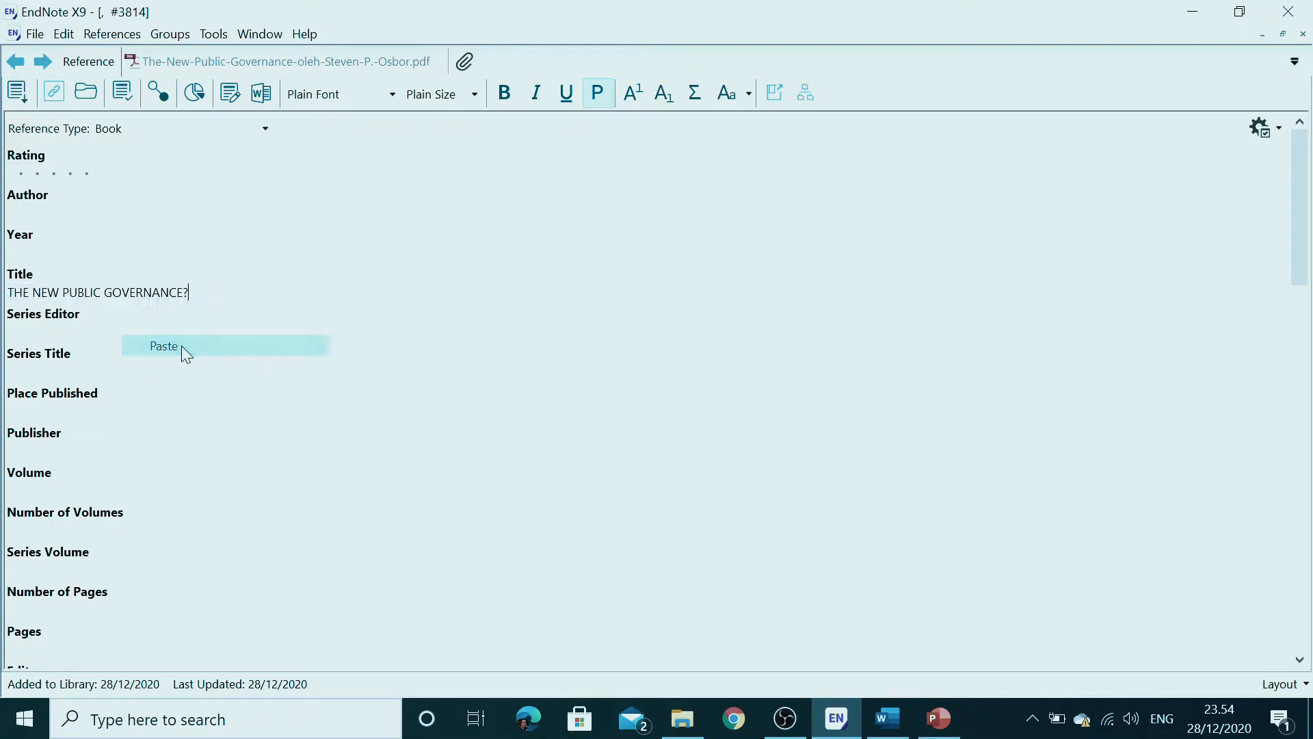
# - Change the reference's all-caps title to sentence case, so it reads "The new public governance?"
pyautogui.moveTo(189, 292); pyautogui.dragTo(7, 293)
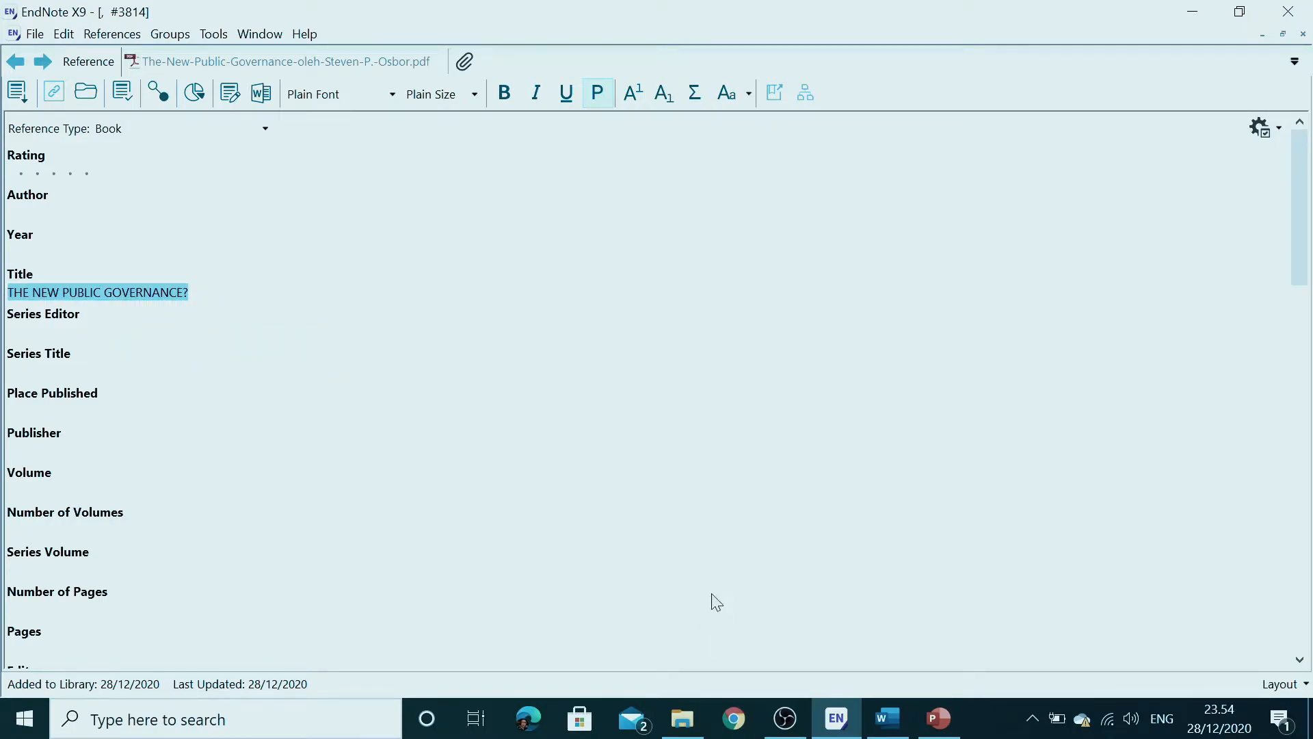
pyautogui.click(322, 61)
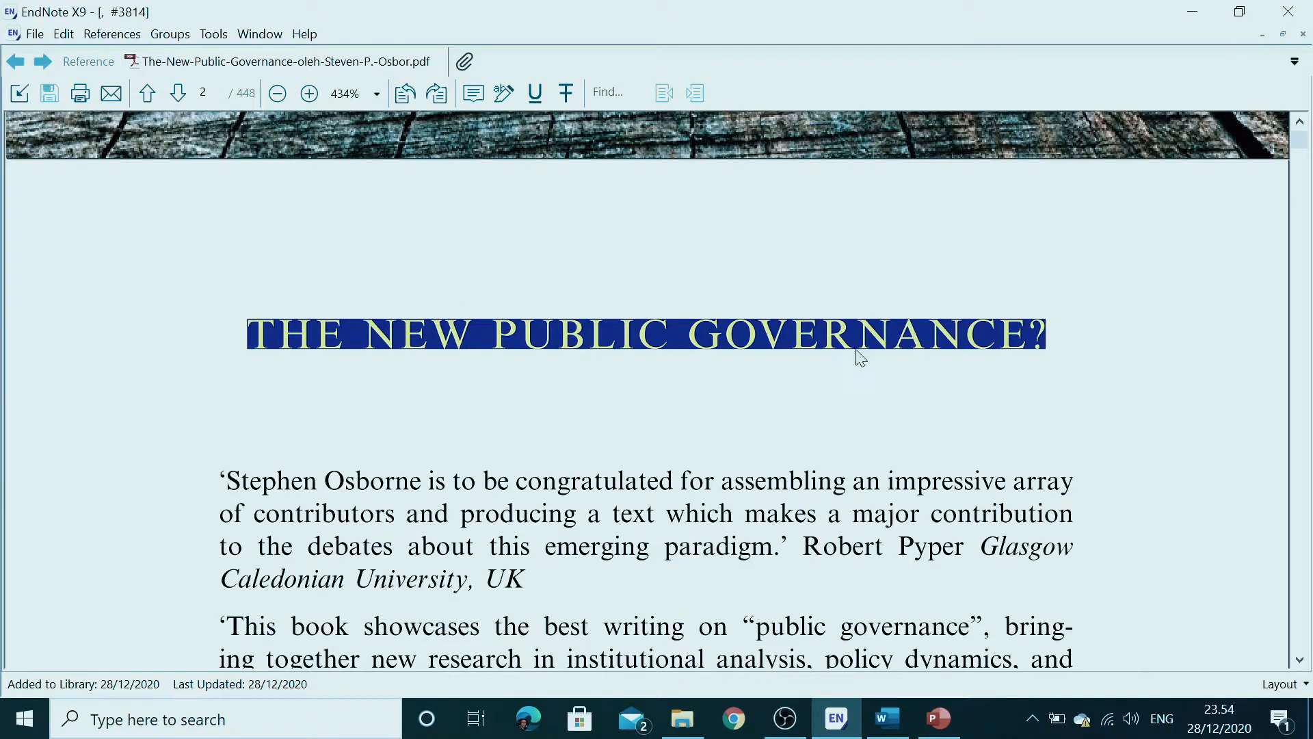
pyautogui.click(88, 61)
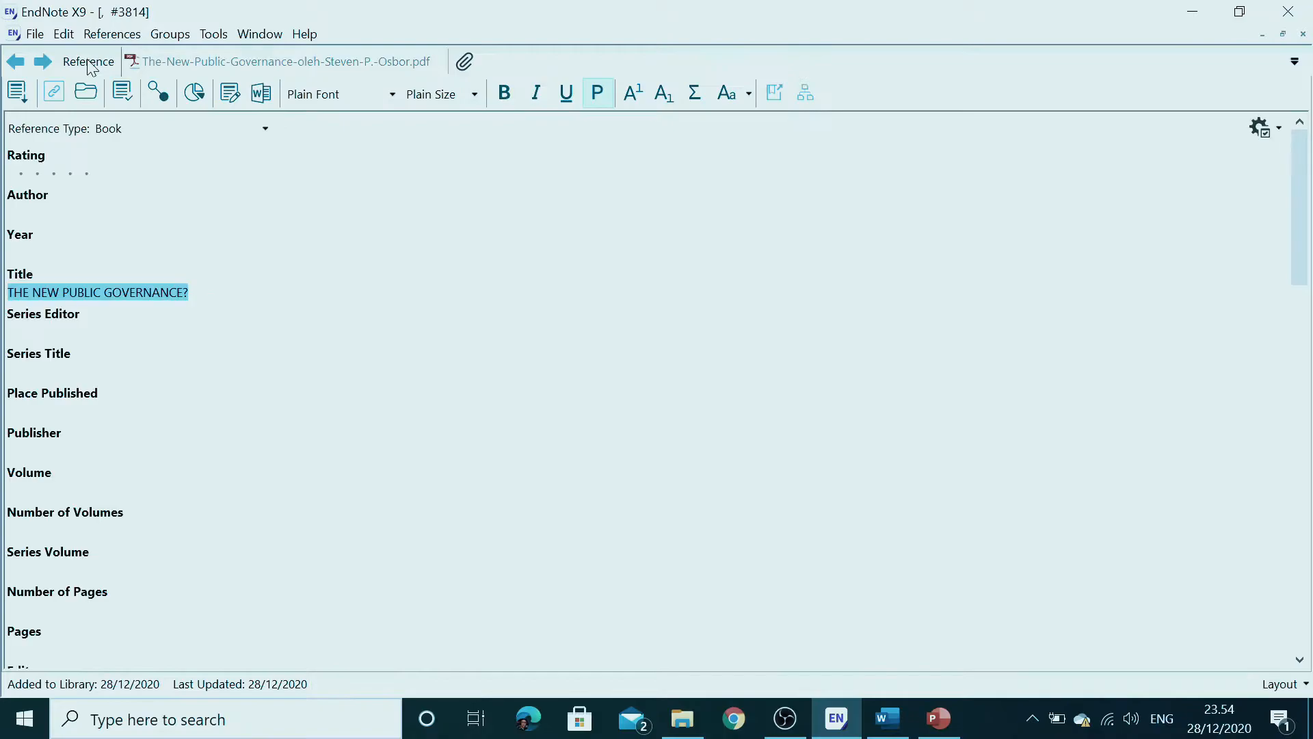
pyautogui.click(233, 305)
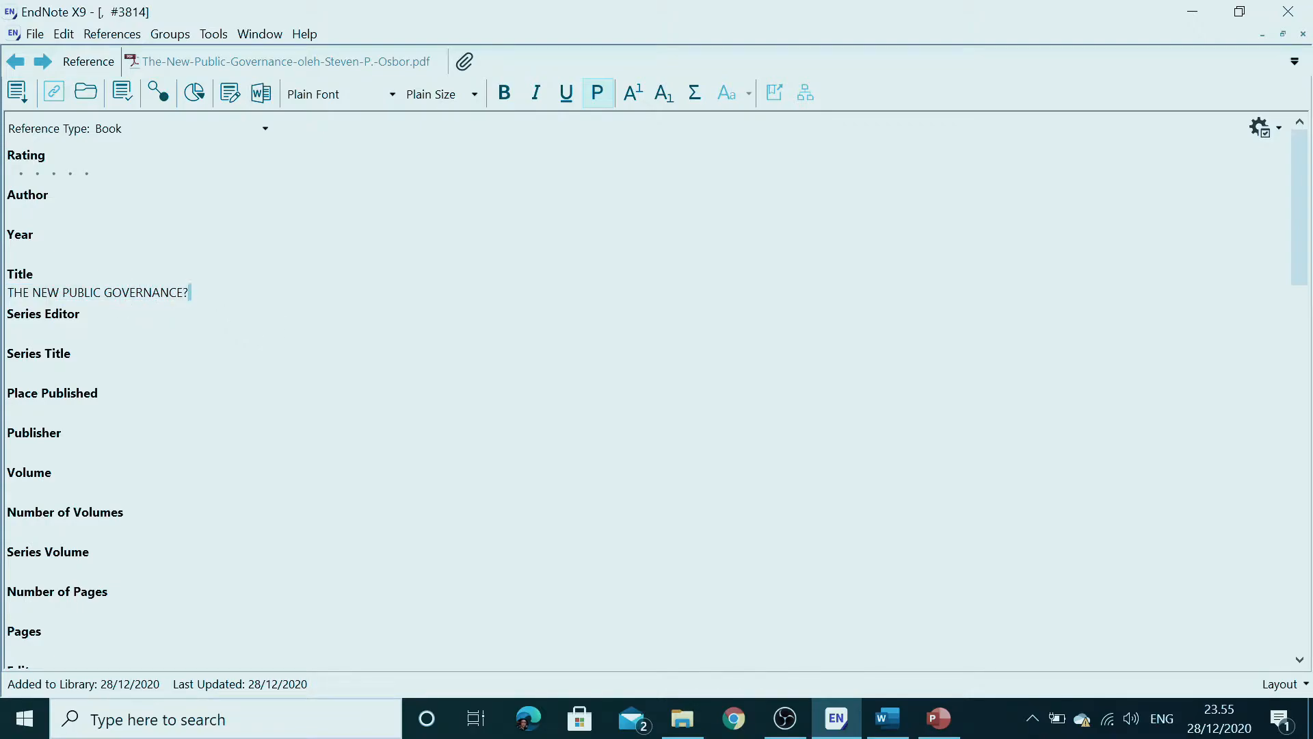
pyautogui.moveTo(190, 293); pyautogui.dragTo(8, 292)
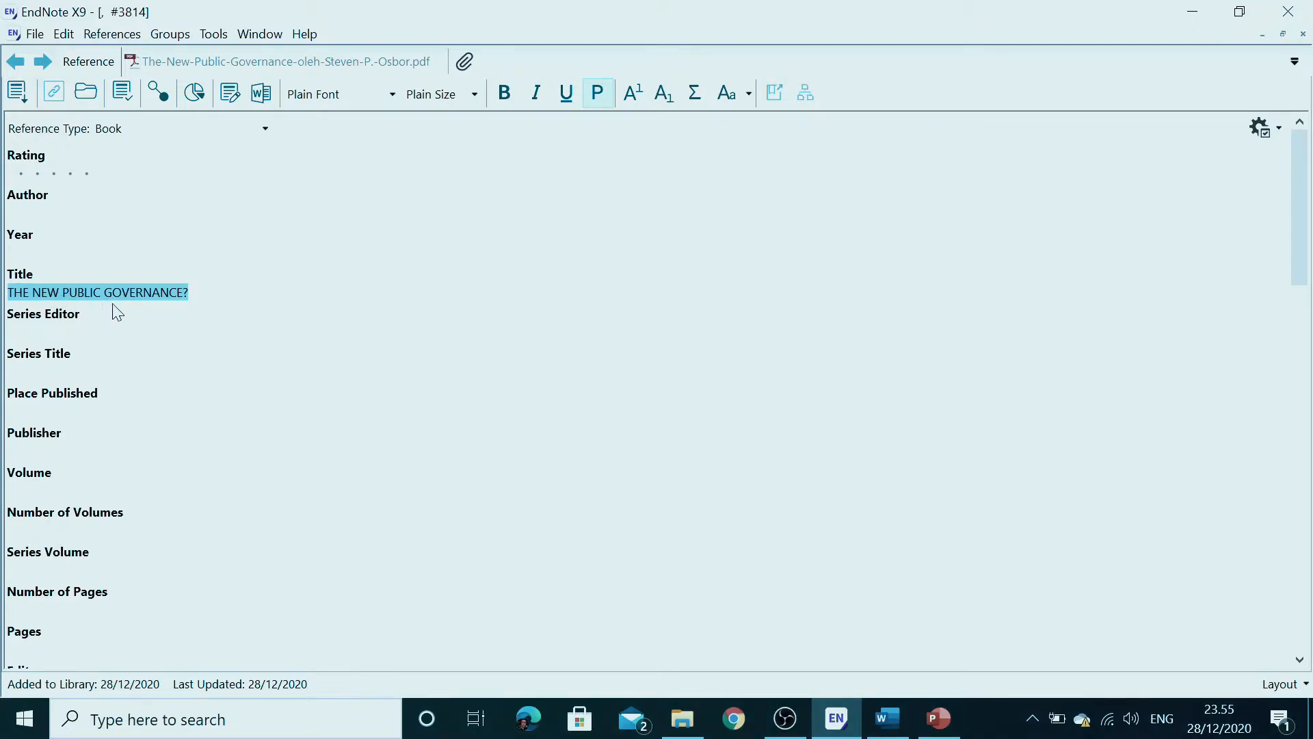
pyautogui.click(739, 102)
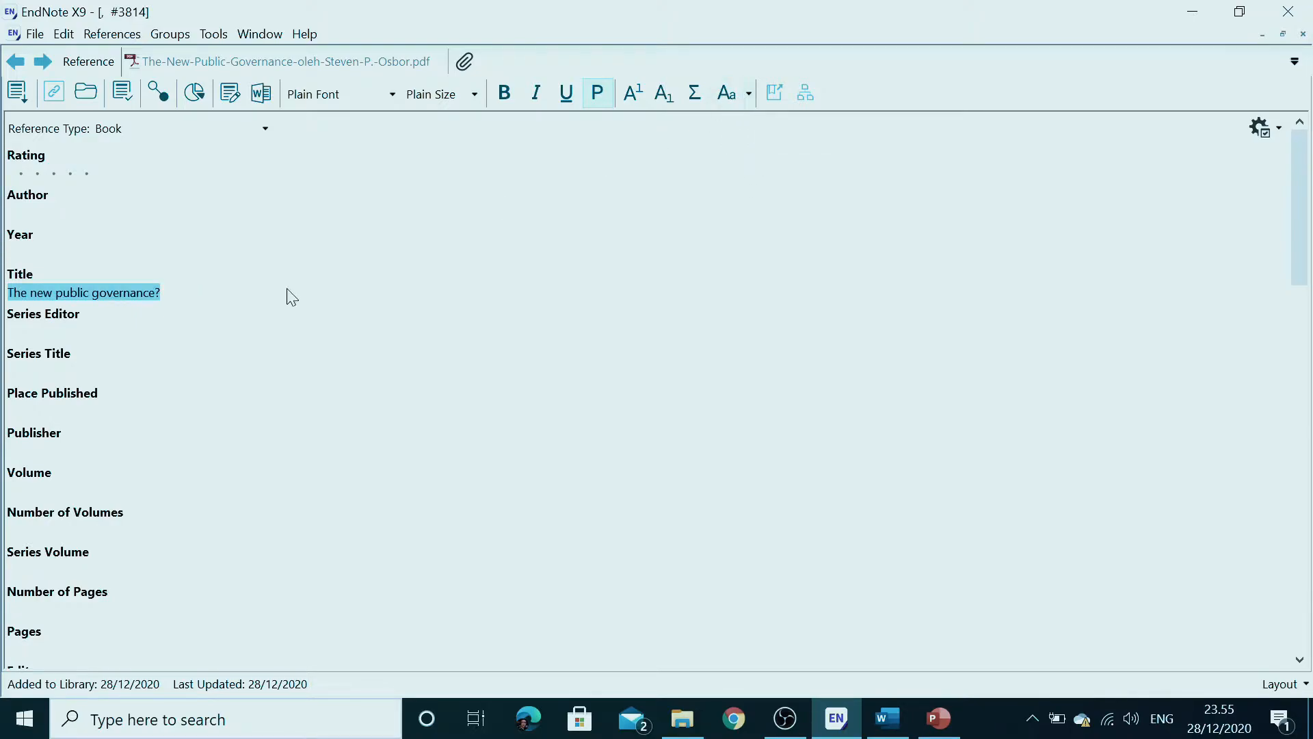
pyautogui.click(181, 306)
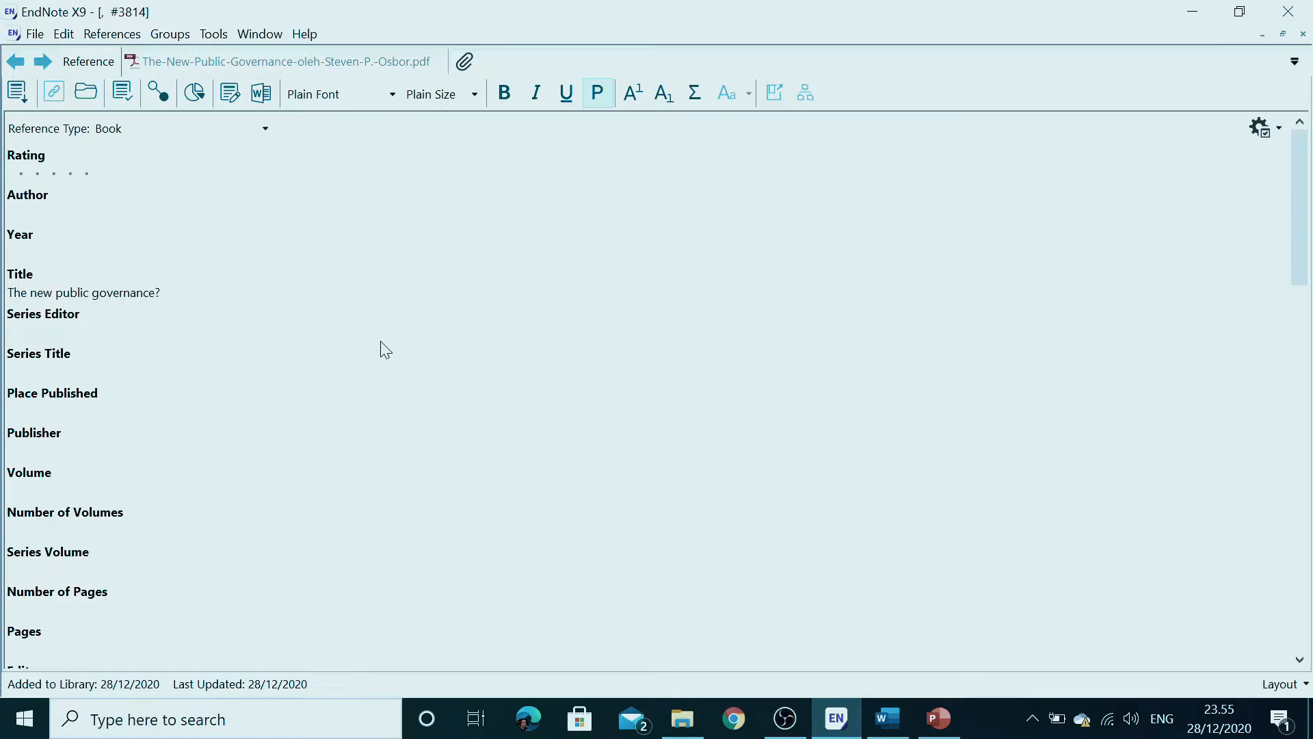
# - Check the table of contents in the attached PDF and change the reference type to Book Section
pyautogui.click(305, 67)
pyautogui.scroll(-10, 478, 384)
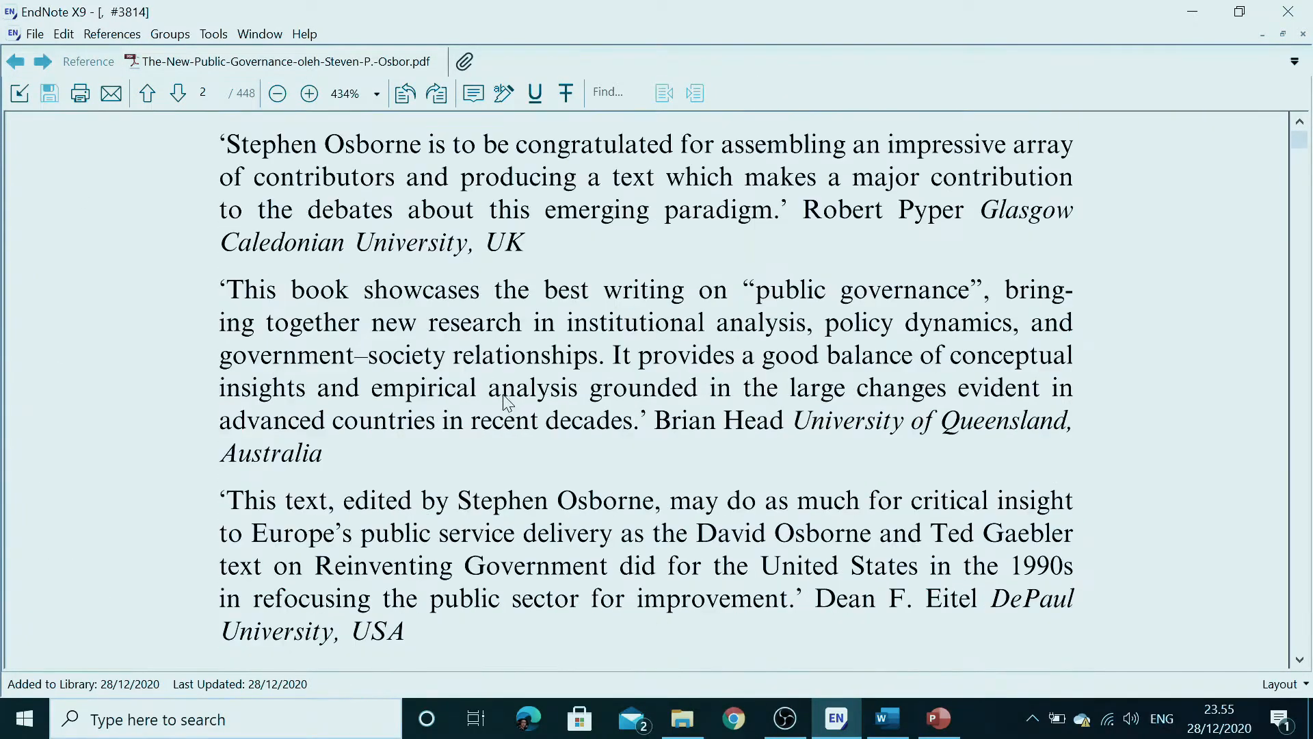
pyautogui.scroll(10, 421, 375)
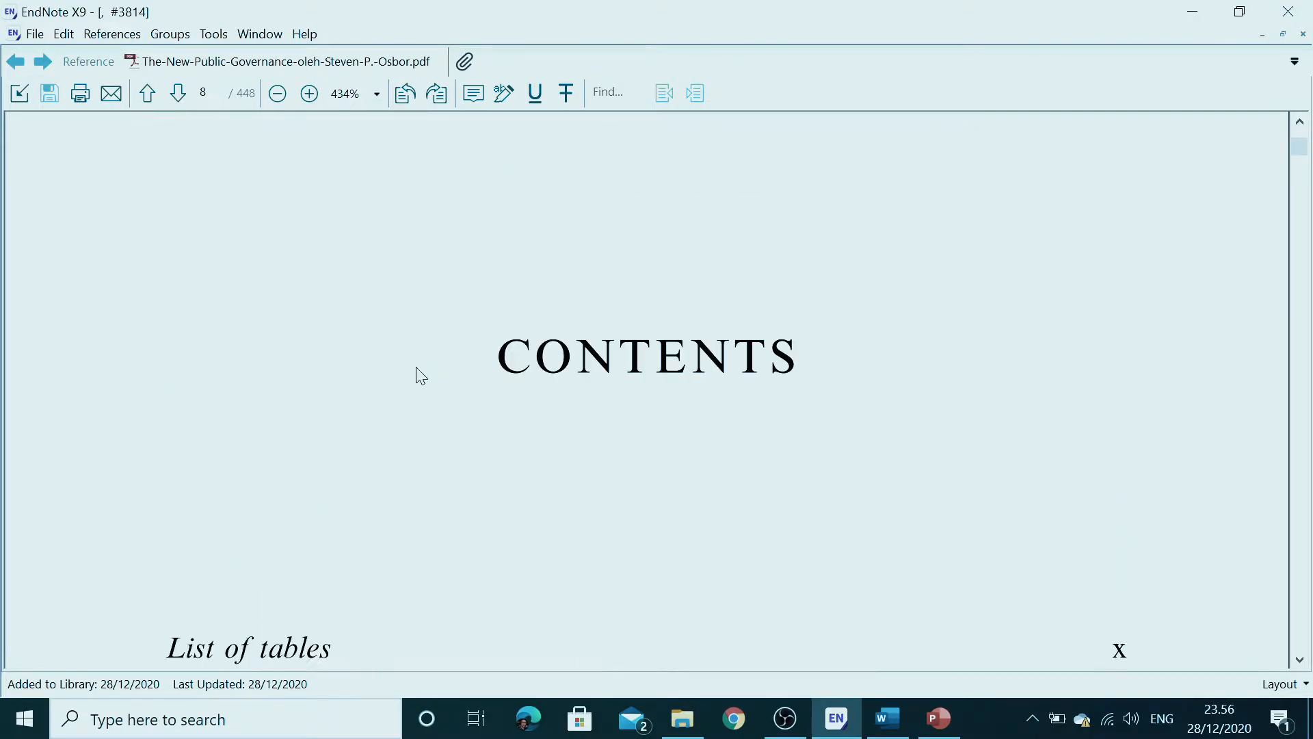
pyautogui.scroll(-5, 552, 352)
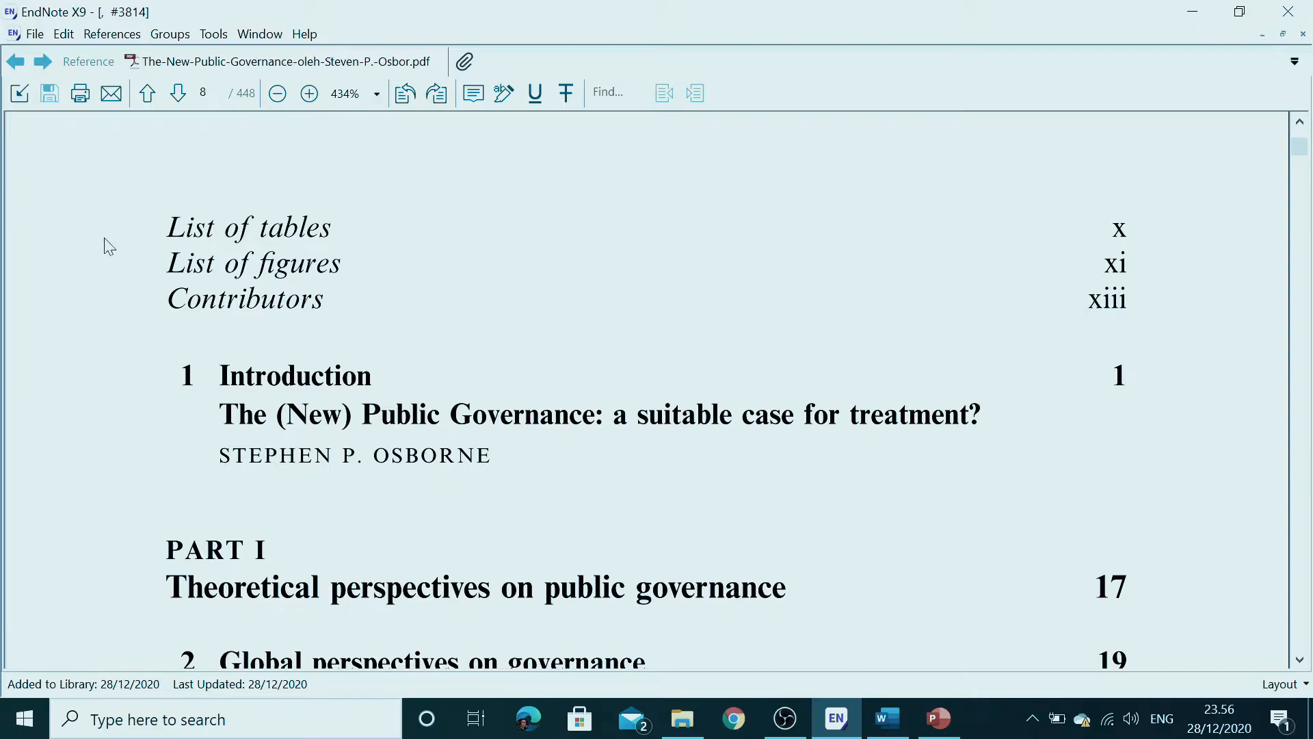
pyautogui.click(83, 65)
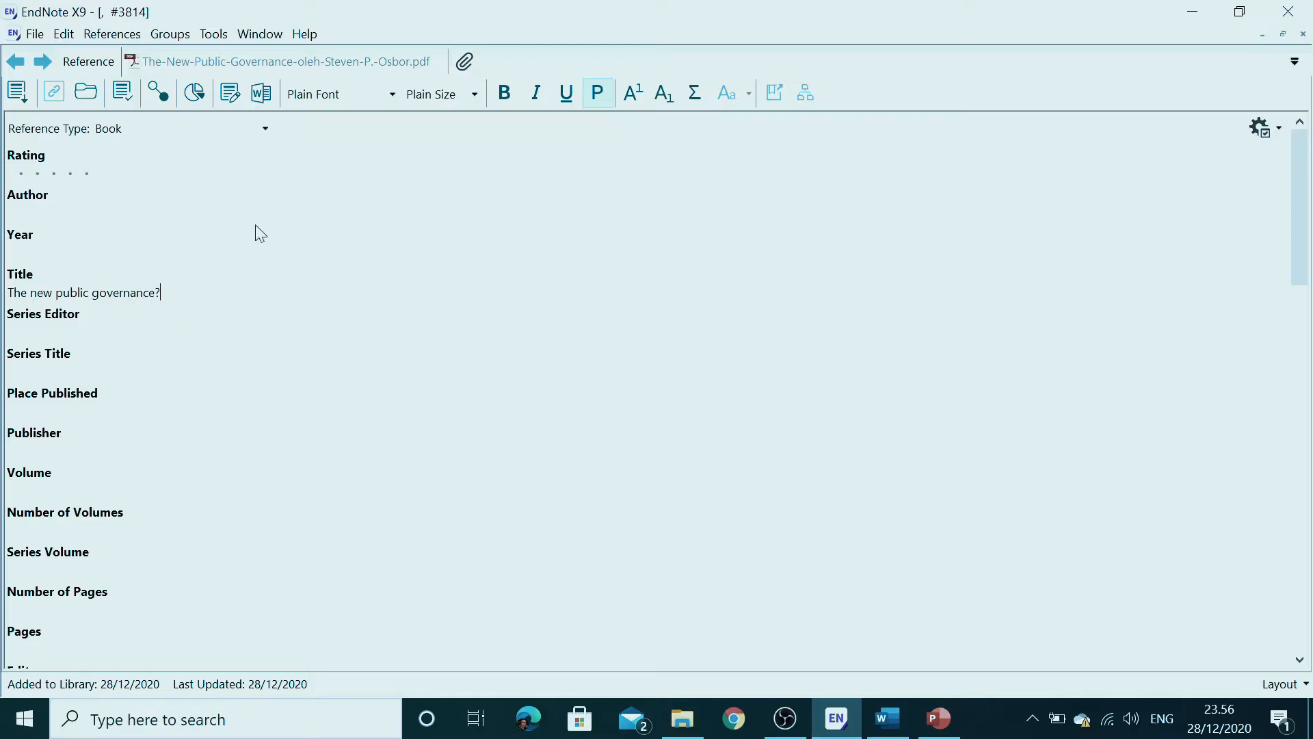
pyautogui.click(267, 130)
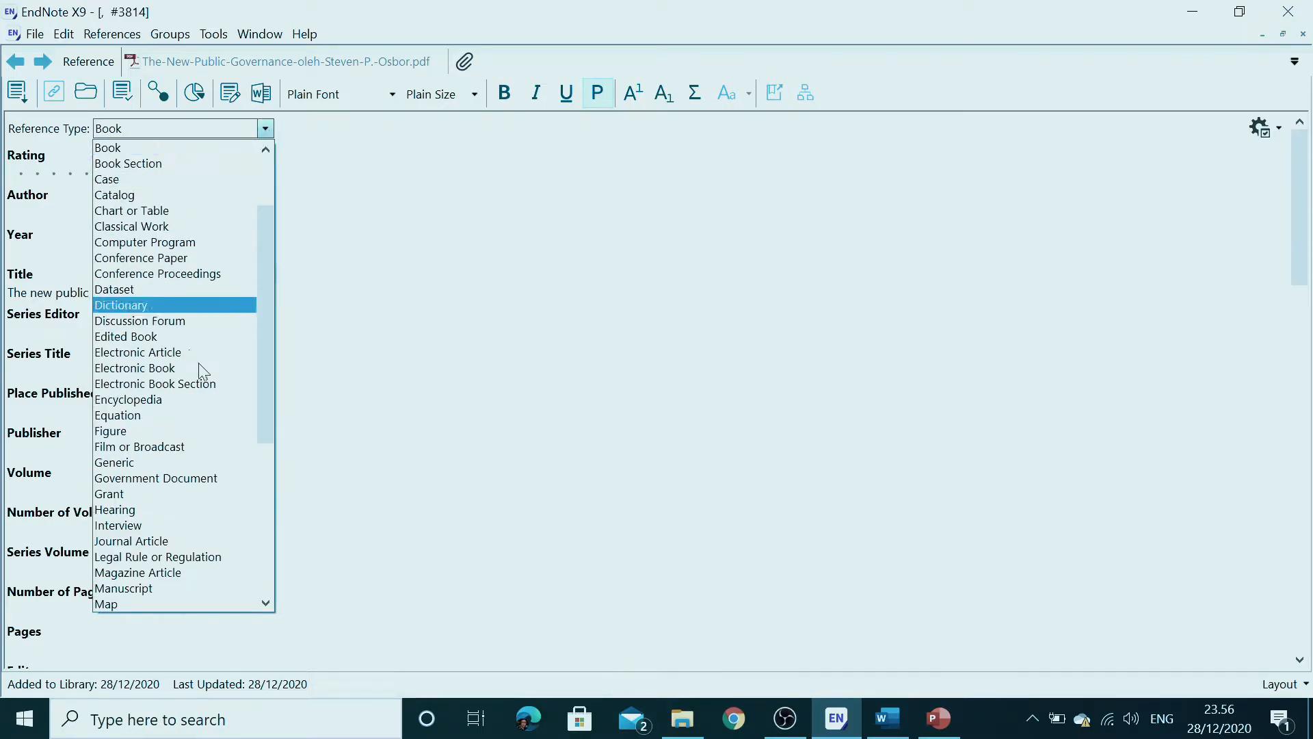
pyautogui.click(151, 164)
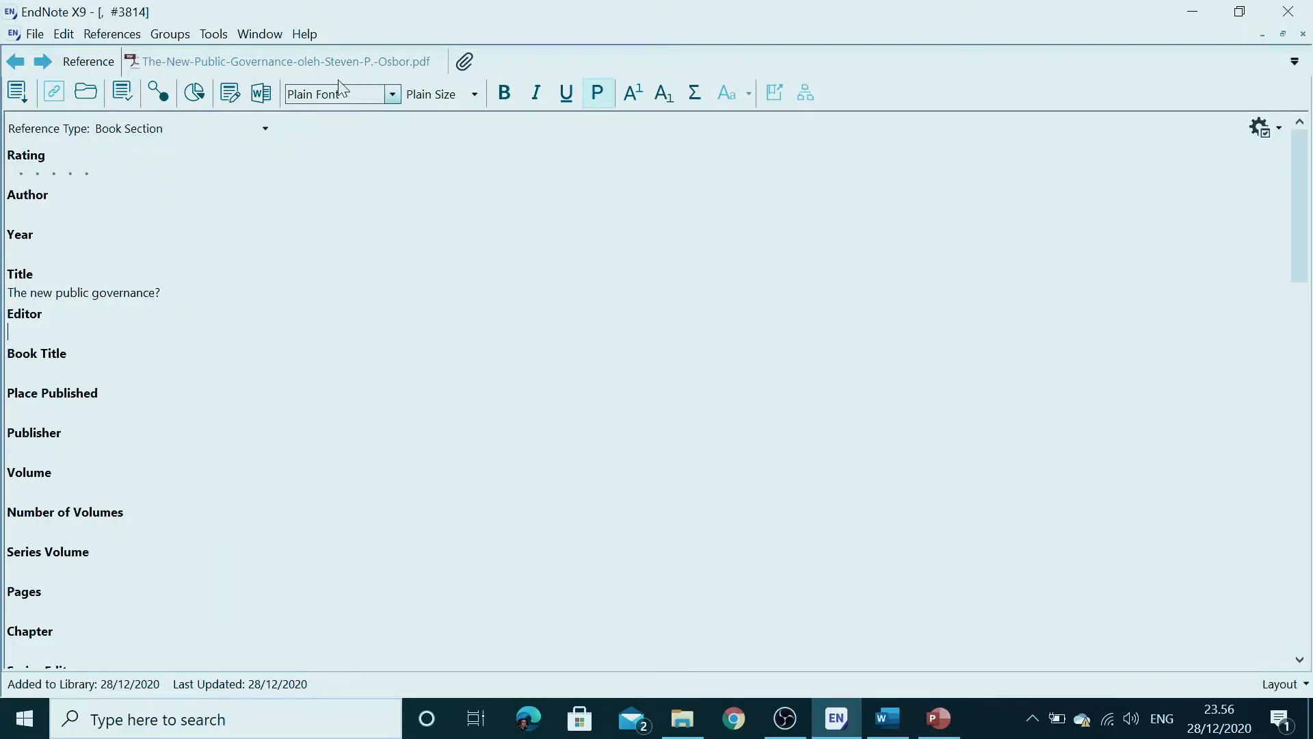
# - Copy the book editor's full name from the biographical paragraph on page 2 of the attached PDF
pyautogui.click(332, 63)
pyautogui.scroll(3, 353, 376)
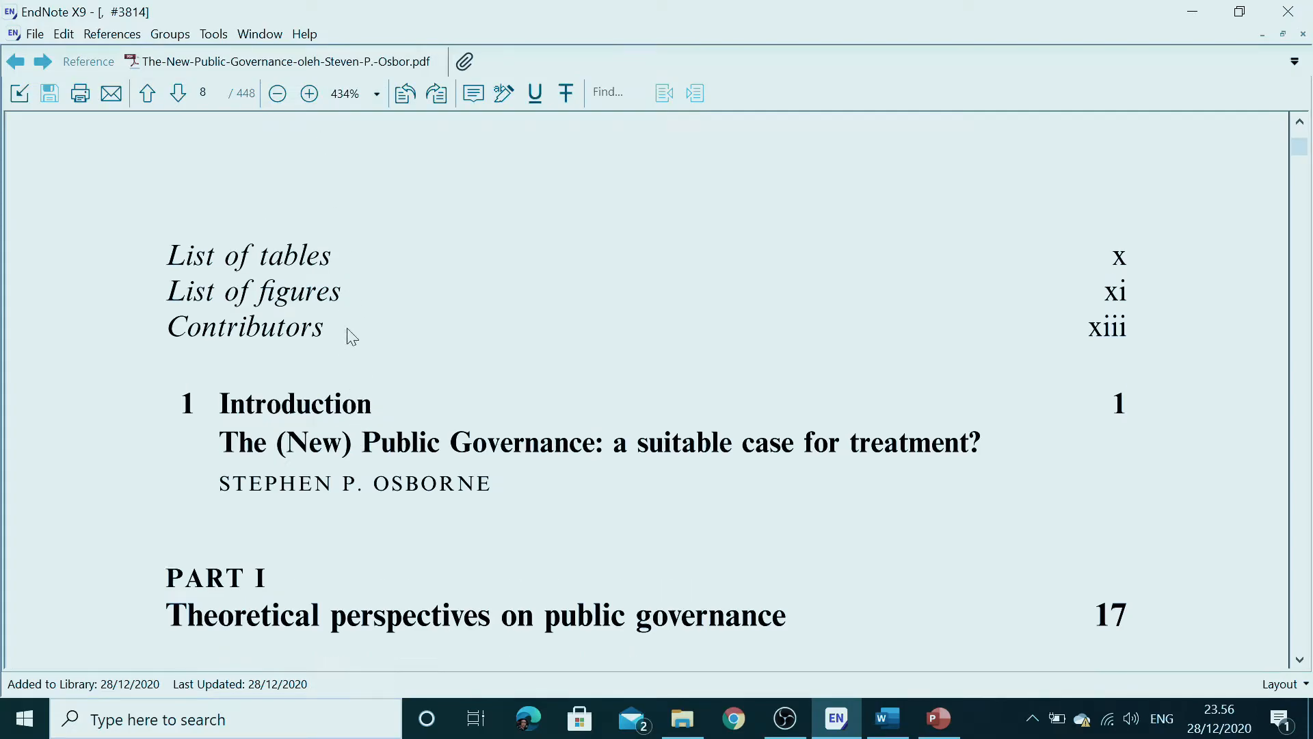
pyautogui.moveTo(1303, 150); pyautogui.dragTo(1304, 141)
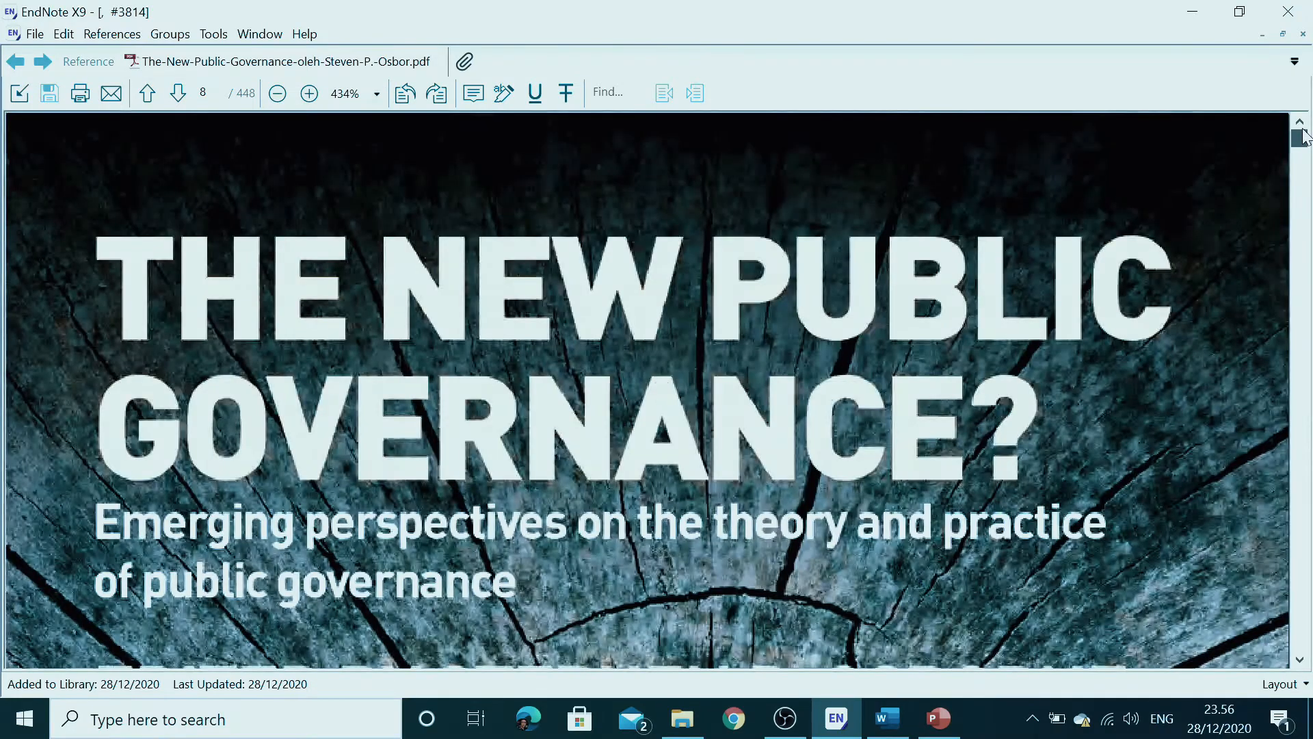
pyautogui.scroll(-6, 870, 423)
pyautogui.scroll(-15, 640, 444)
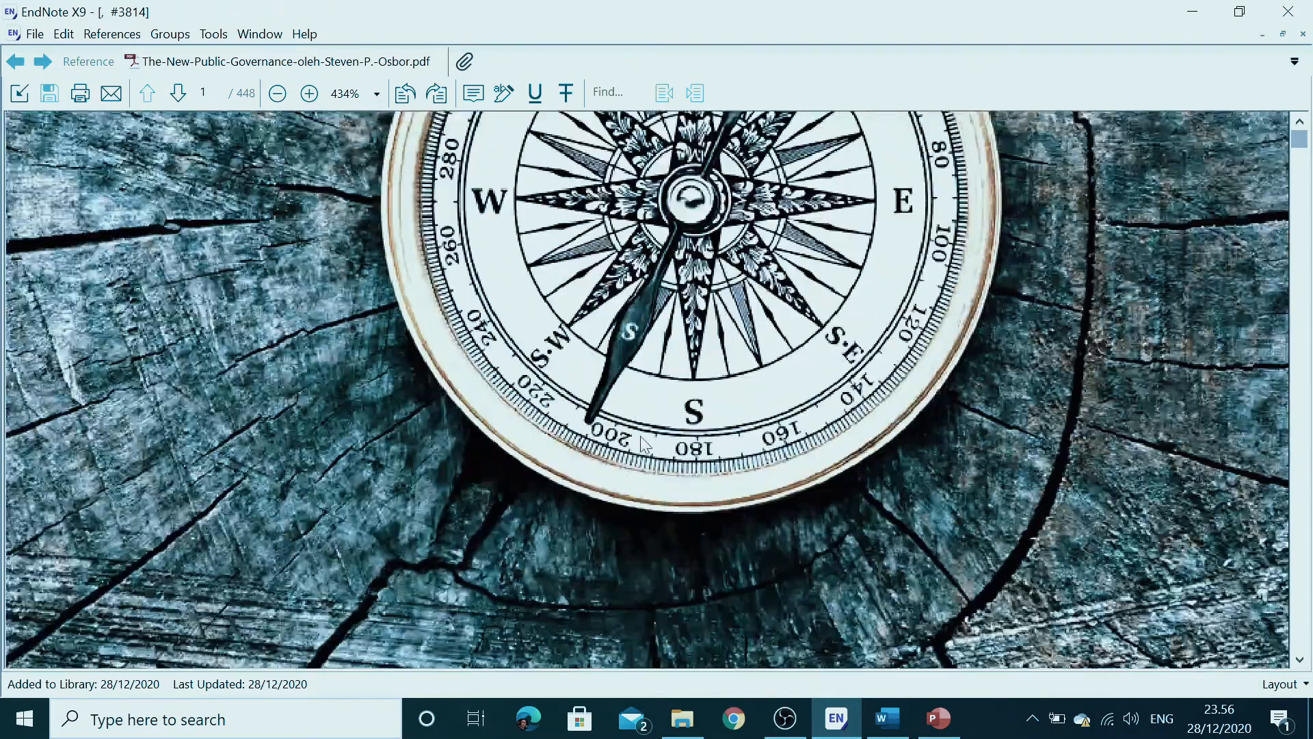
pyautogui.scroll(-15, 640, 470)
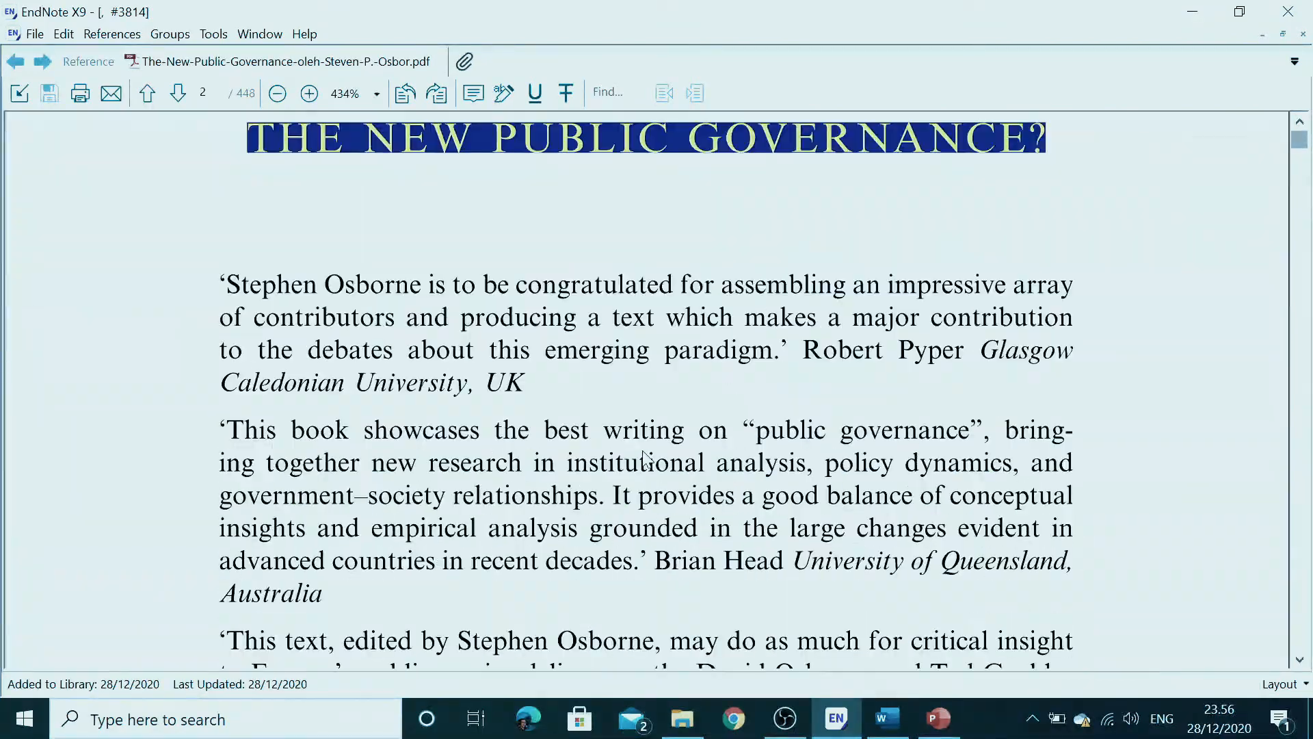
pyautogui.scroll(-12, 566, 455)
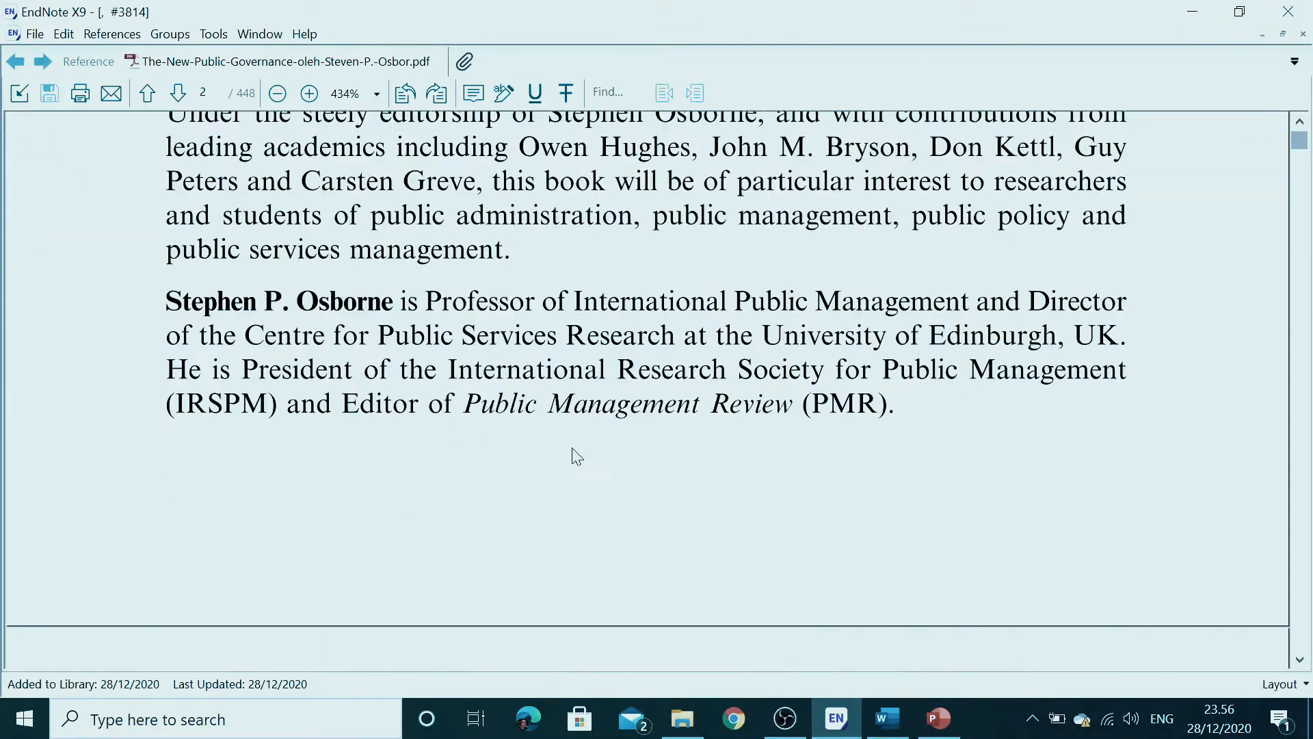
pyautogui.scroll(10, 551, 432)
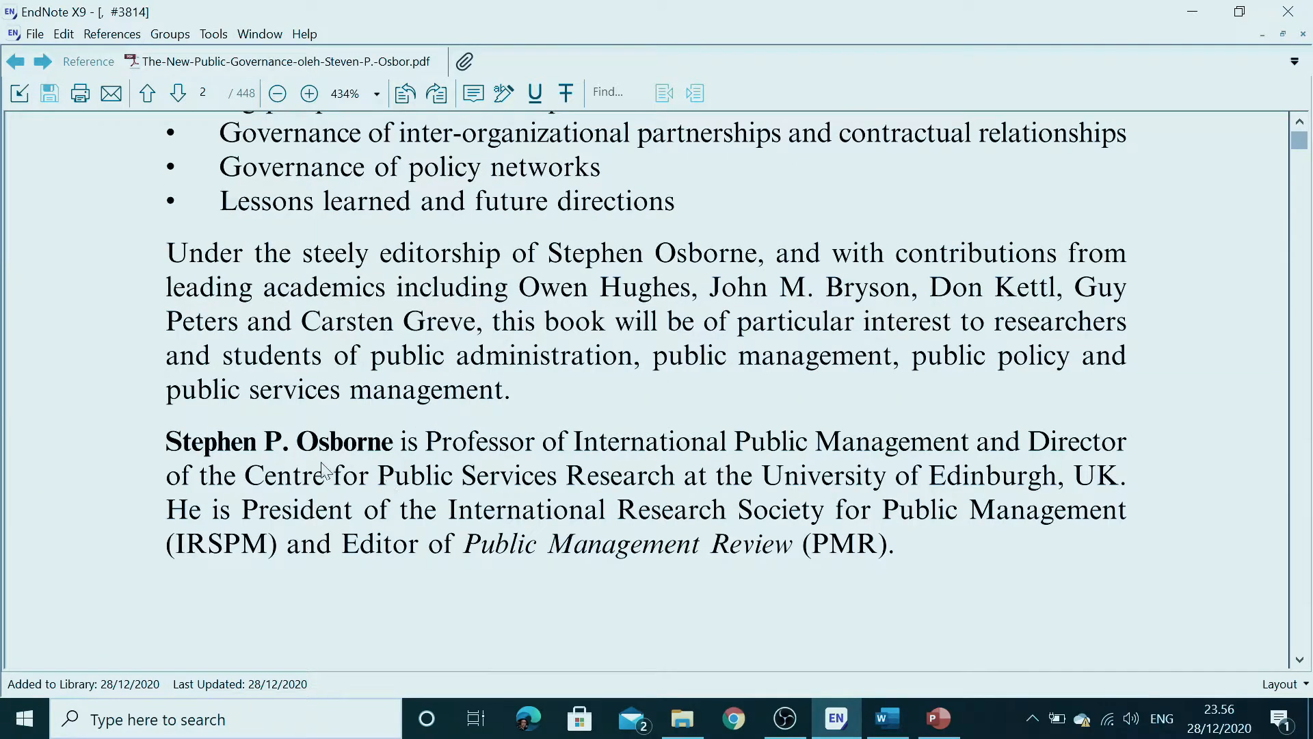
pyautogui.moveTo(170, 446); pyautogui.dragTo(392, 446)
pyautogui.rightClick(392, 445)
pyautogui.click(373, 128)
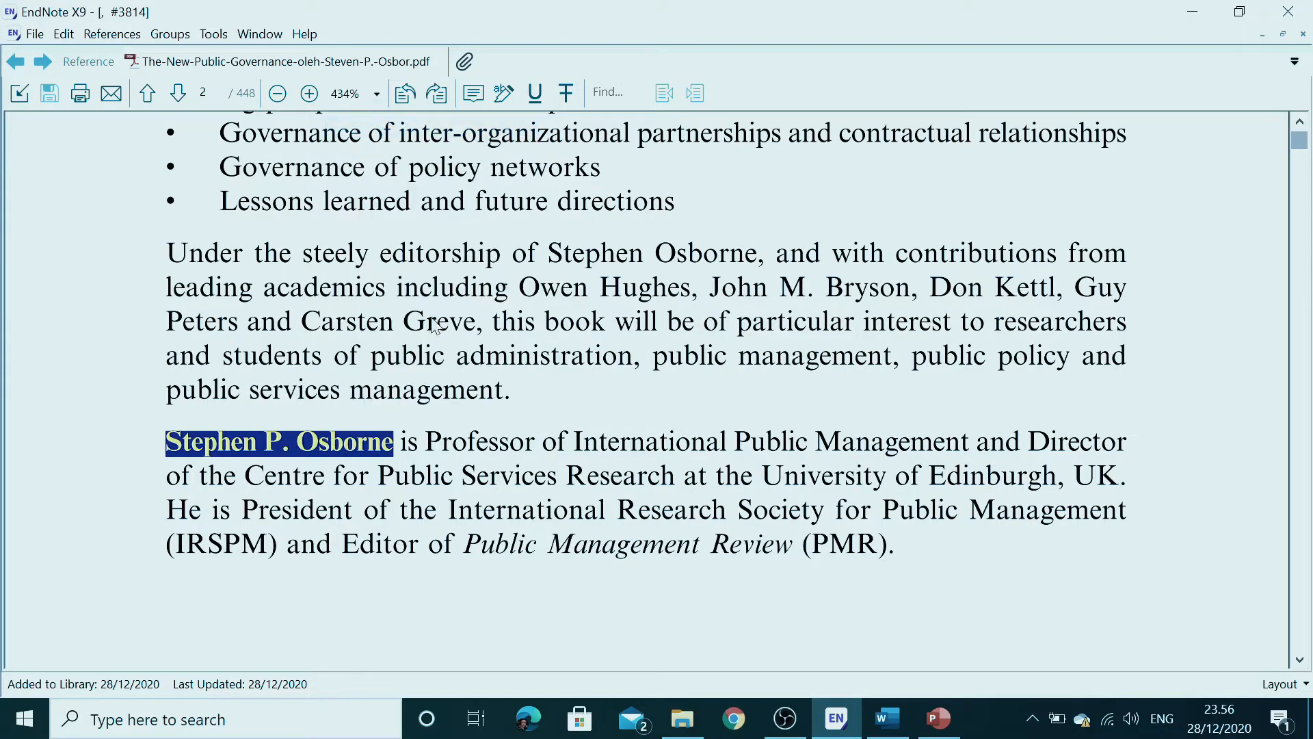
# - Paste the copied name into the Editor field of the Book Section reference
pyautogui.click(88, 62)
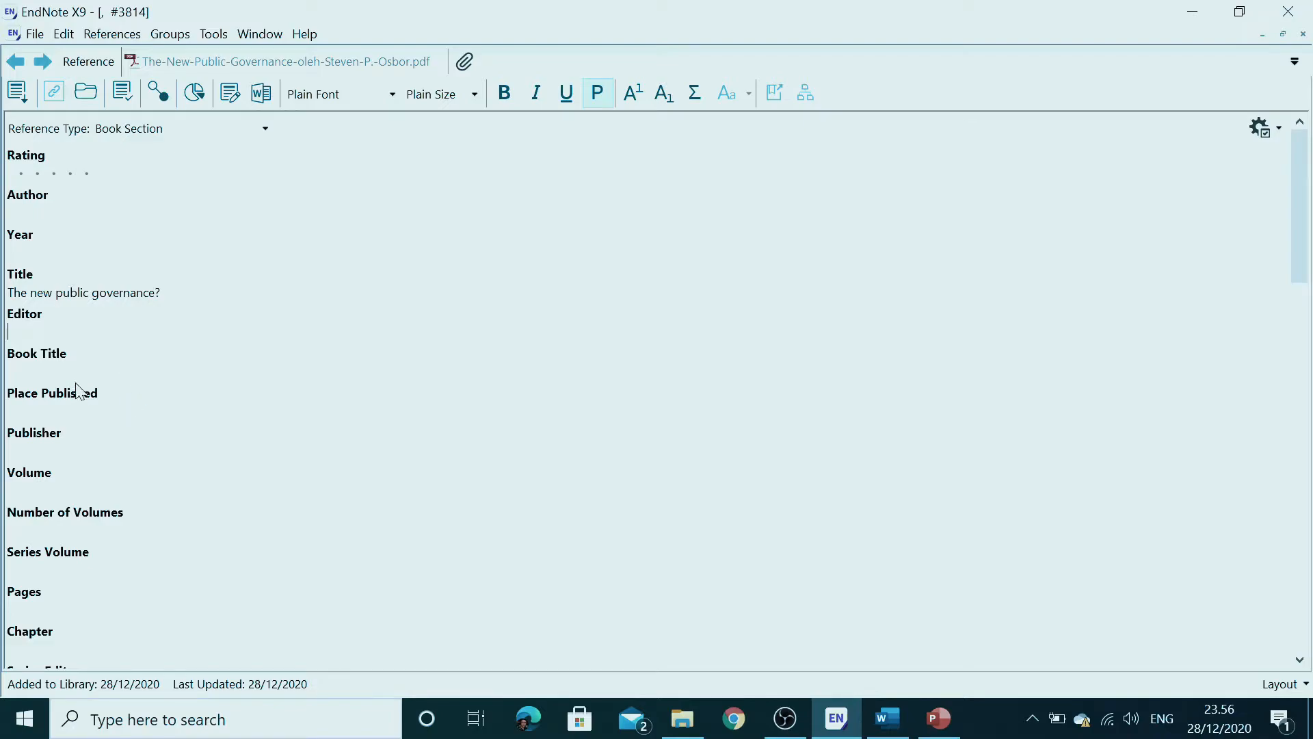
pyautogui.rightClick(39, 334)
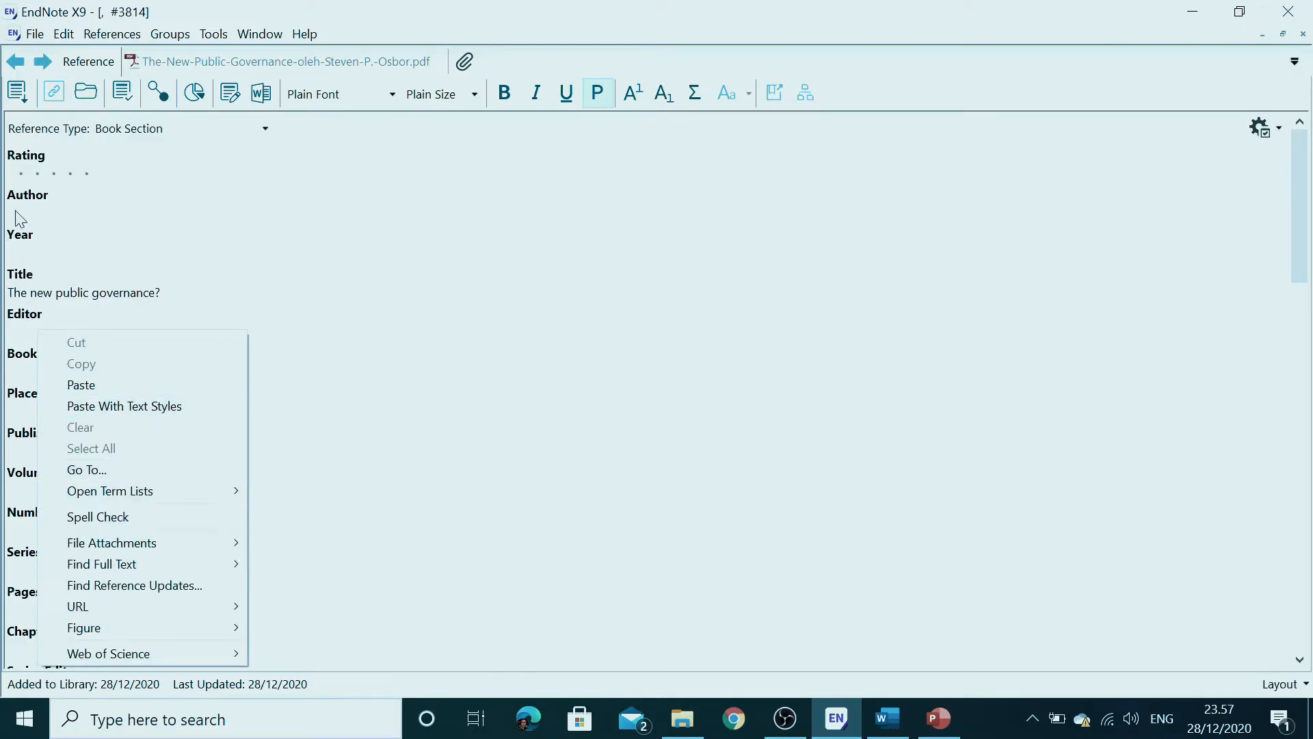
pyautogui.click(108, 391)
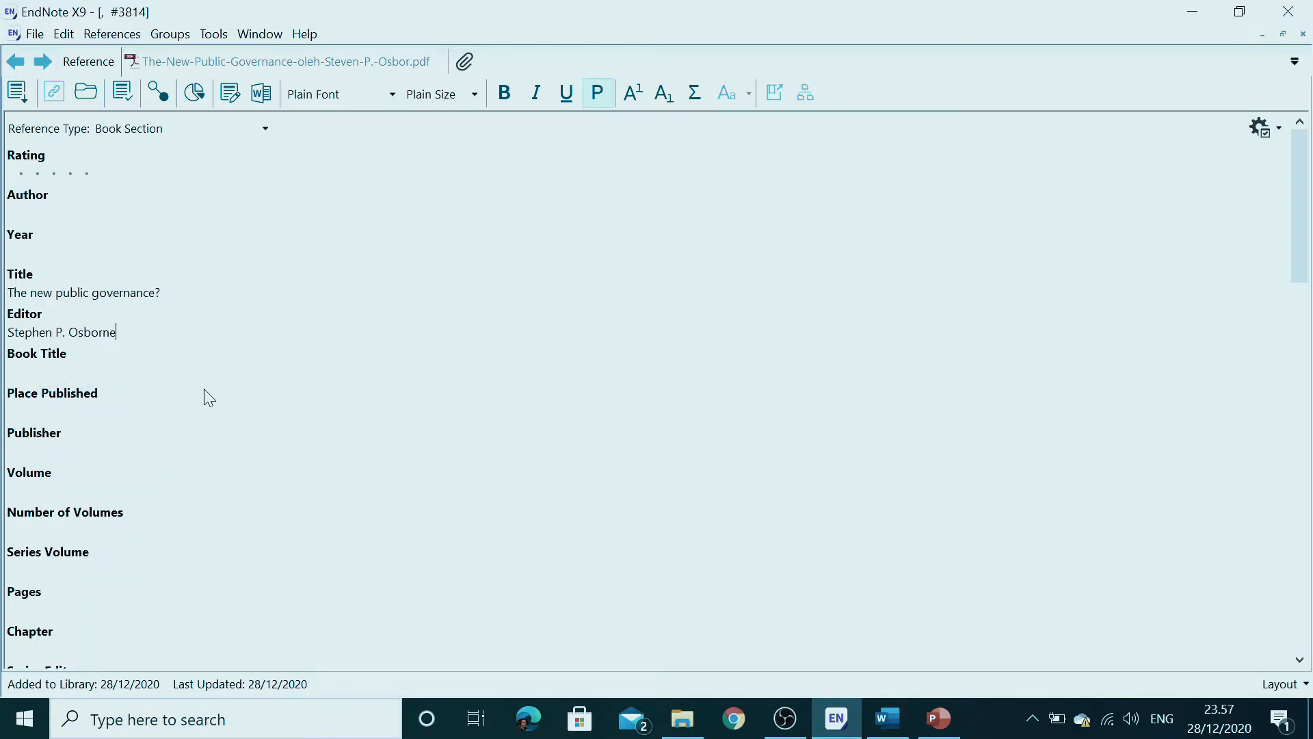
# - Examine the chapter titles, chapter authors and page numbers in the contents on page 8 of the attached PDF
pyautogui.click(370, 63)
pyautogui.scroll(-10, 431, 353)
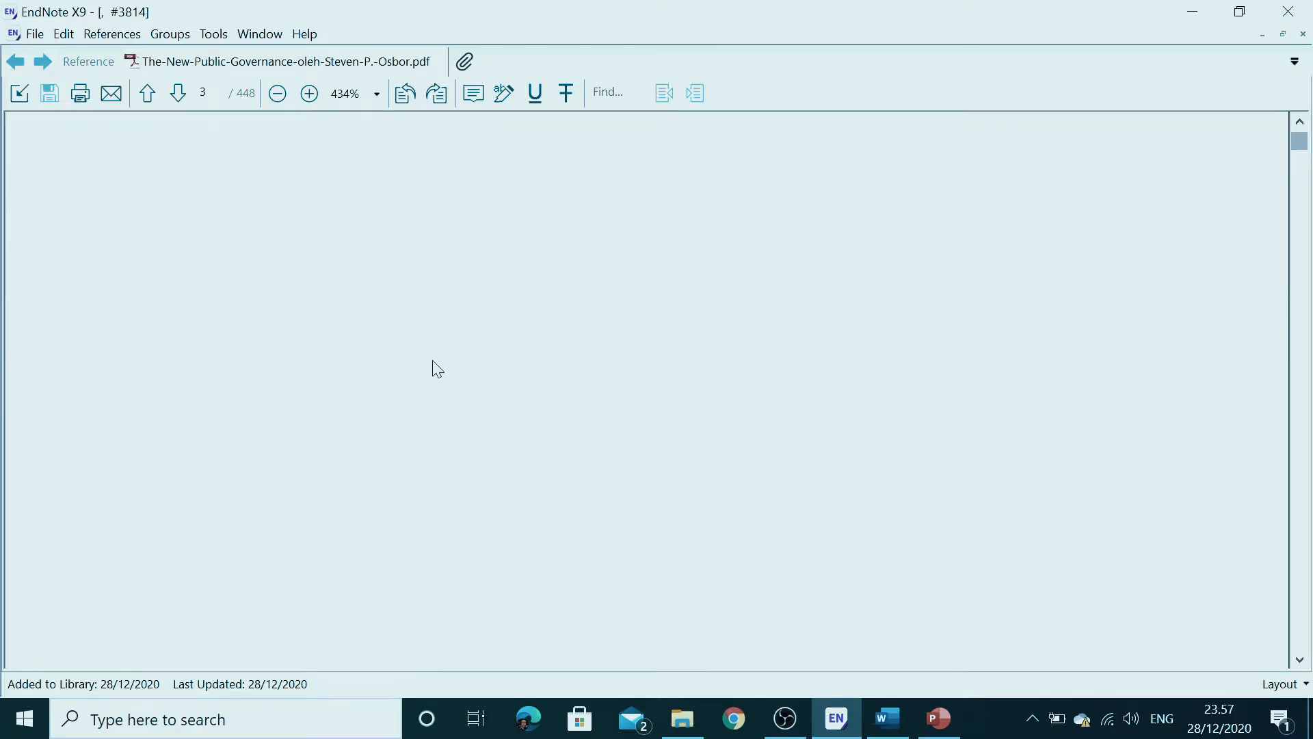
pyautogui.scroll(-5, 448, 352)
pyautogui.scroll(-10, 479, 328)
pyautogui.scroll(-15, 1303, 247)
pyautogui.scroll(-15, 1301, 250)
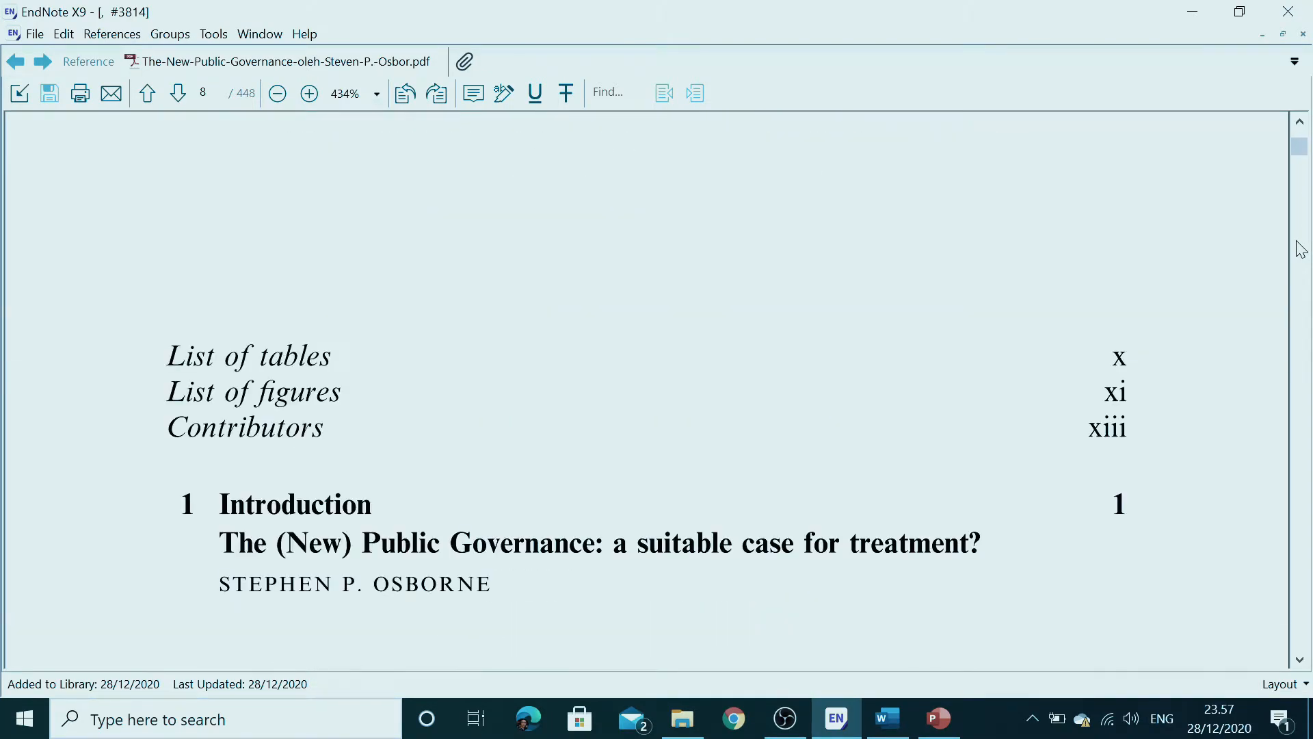
pyautogui.scroll(-7, 1301, 249)
pyautogui.scroll(1, 637, 355)
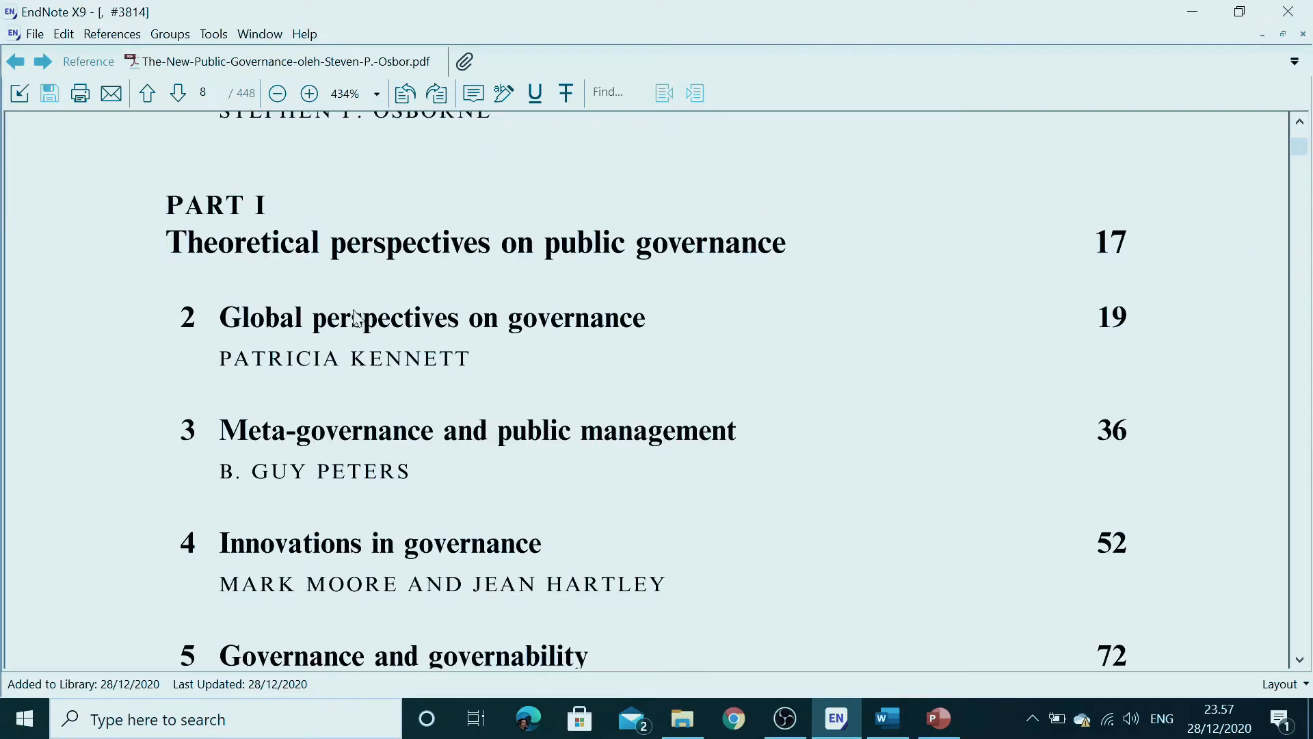
pyautogui.scroll(-3, 335, 311)
pyautogui.scroll(4, 352, 323)
pyautogui.scroll(3, 356, 338)
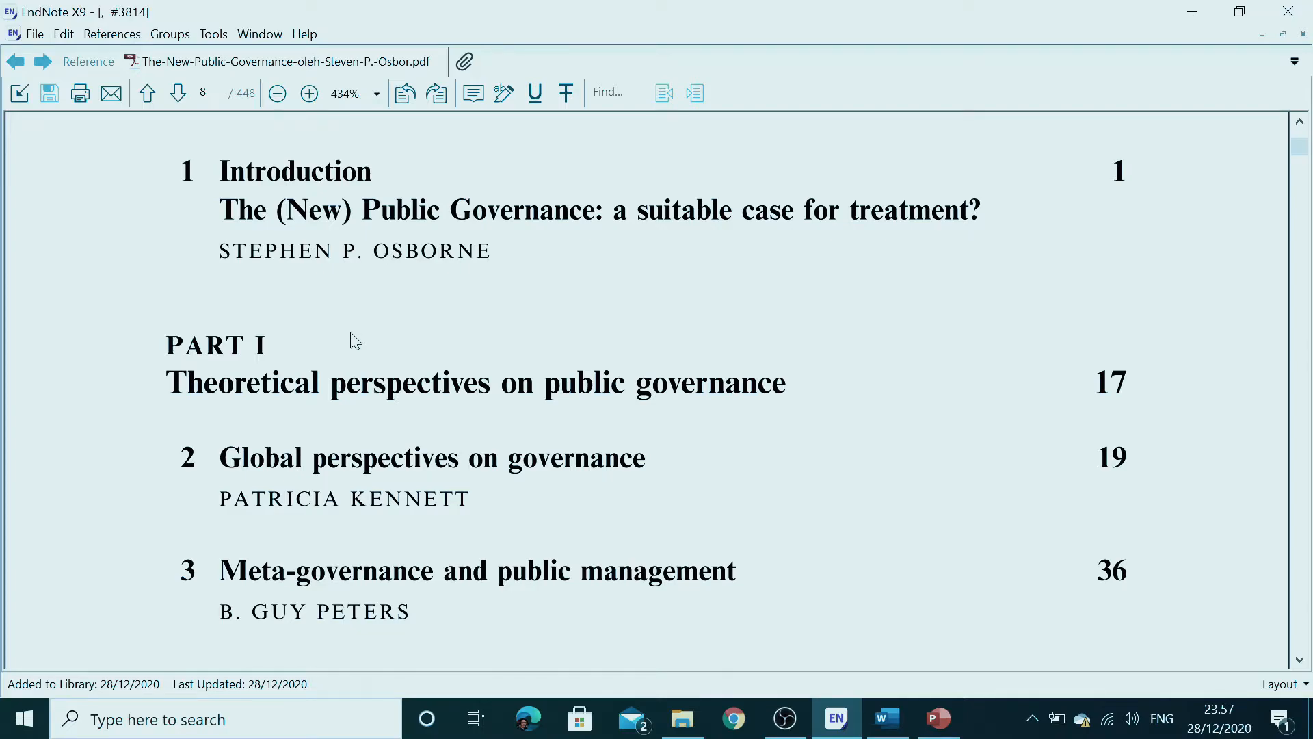
pyautogui.scroll(-1, 424, 372)
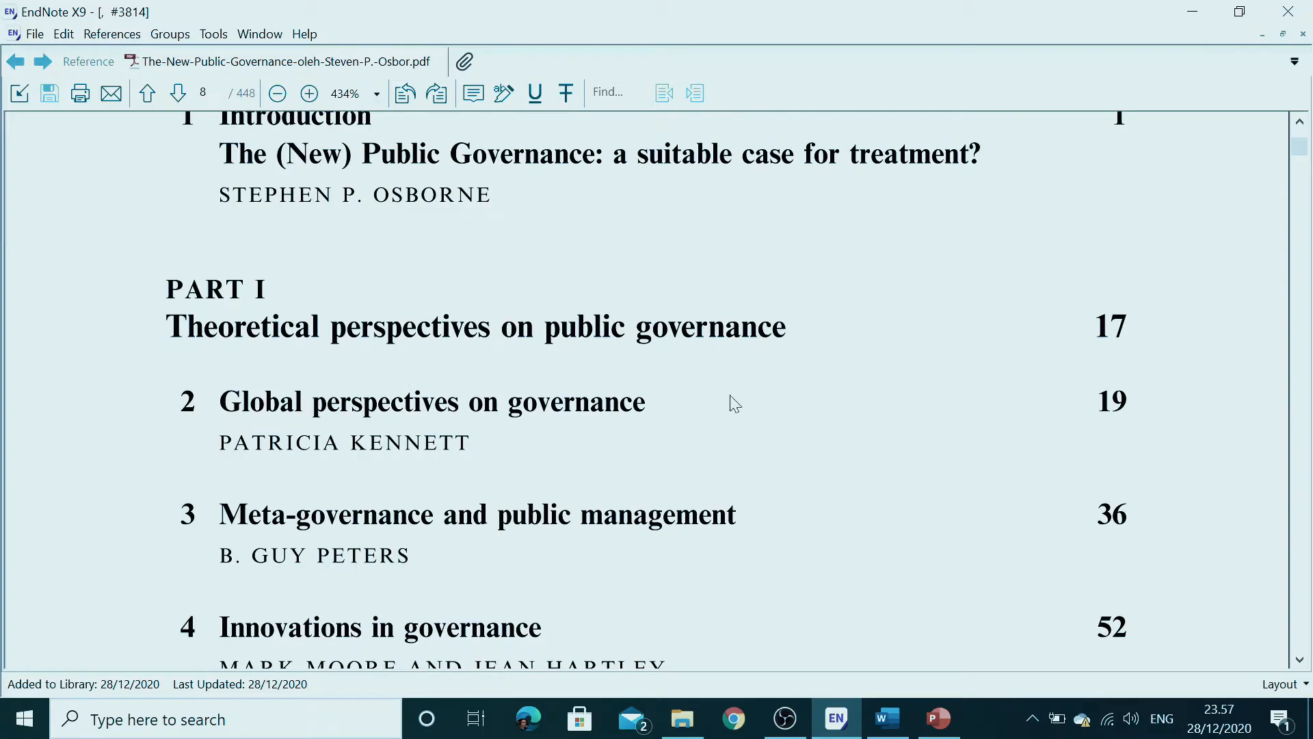
pyautogui.scroll(-2, 677, 417)
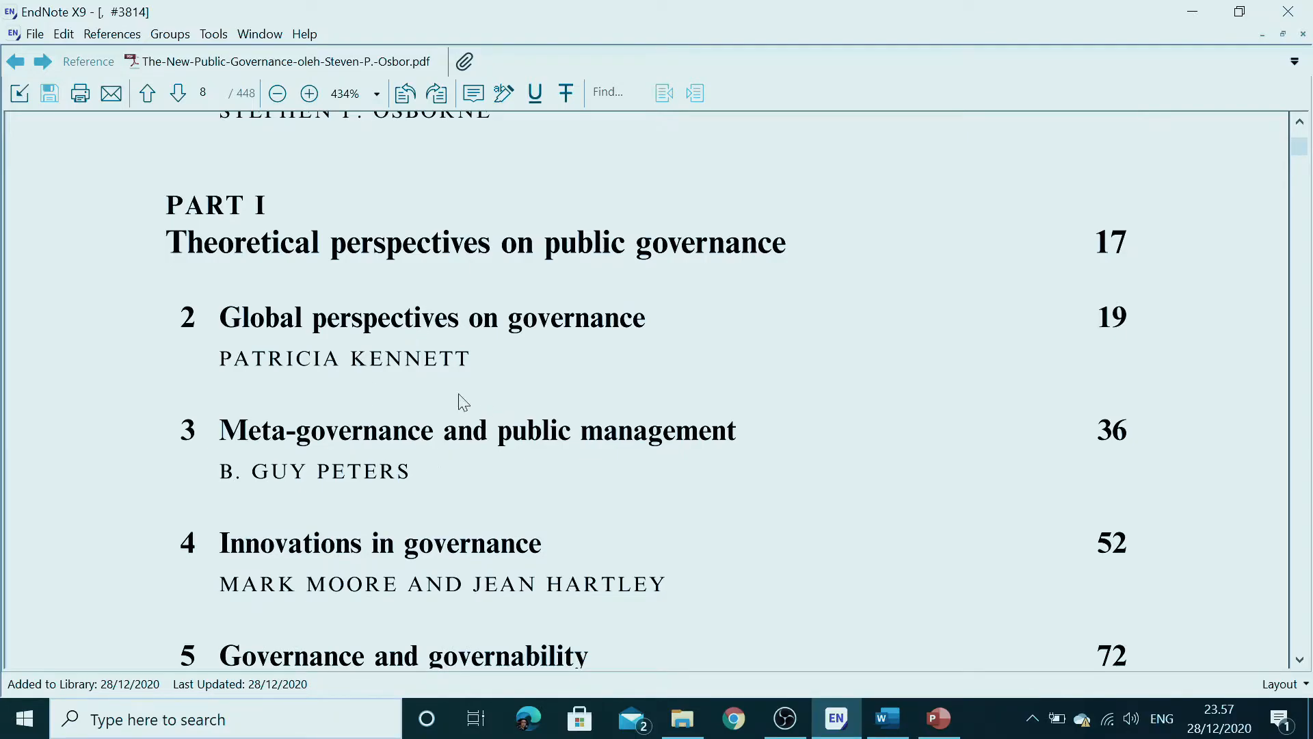
# - Copy the chapter 2 title "Global perspectives on governance" from the contents page of the attached PDF
pyautogui.moveTo(222, 319); pyautogui.dragTo(463, 330)
pyautogui.moveTo(534, 329); pyautogui.dragTo(652, 330)
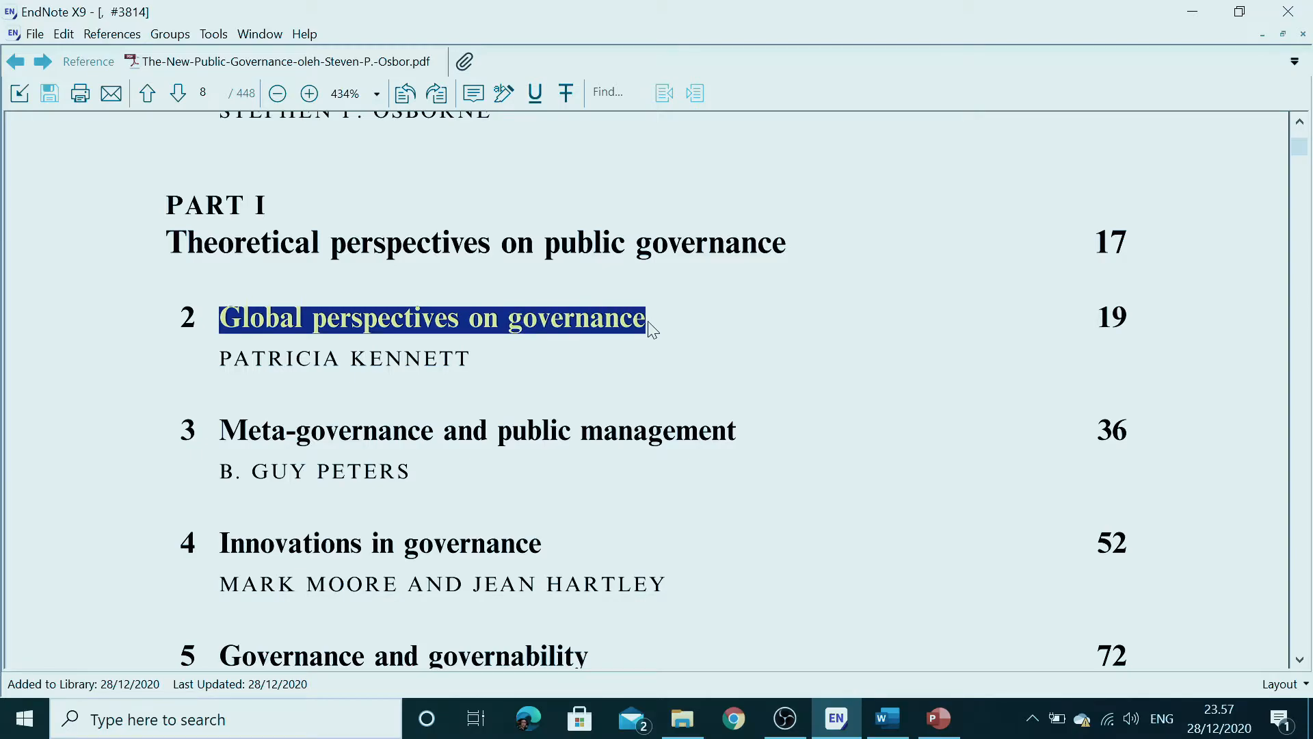
pyautogui.rightClick(598, 319)
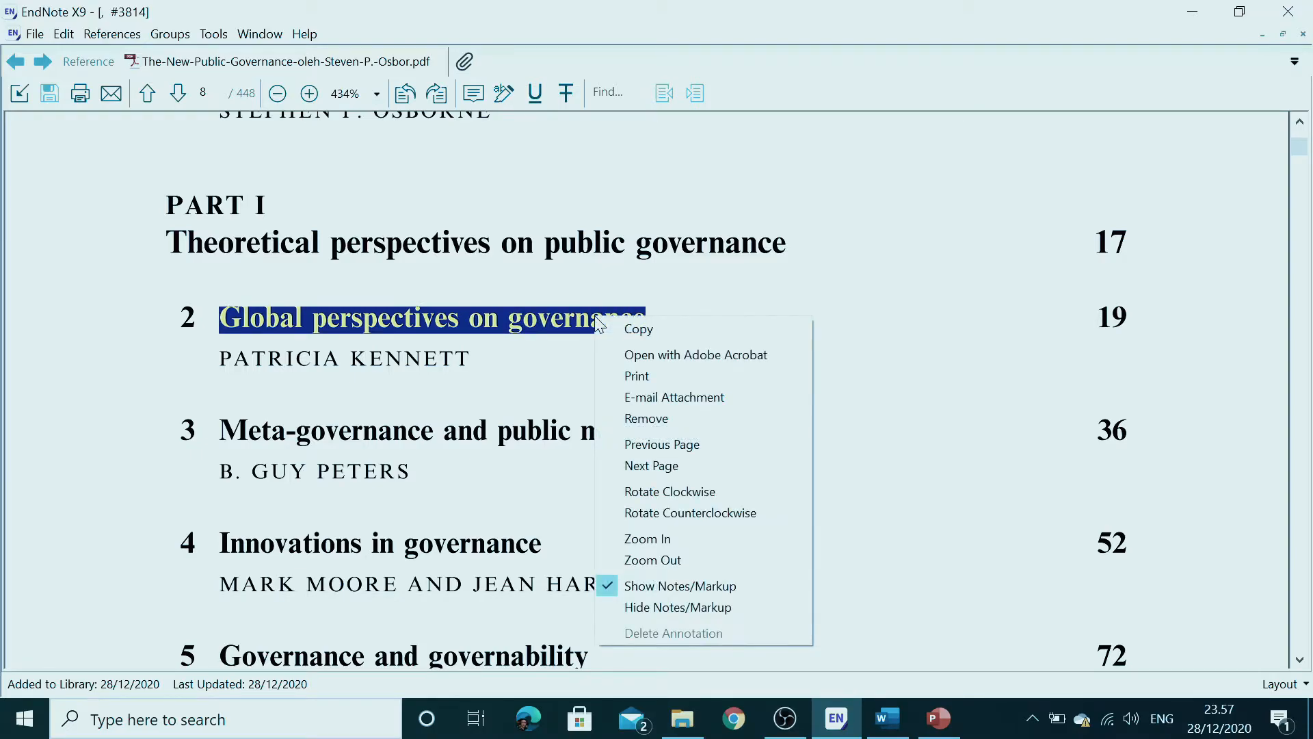
pyautogui.click(640, 329)
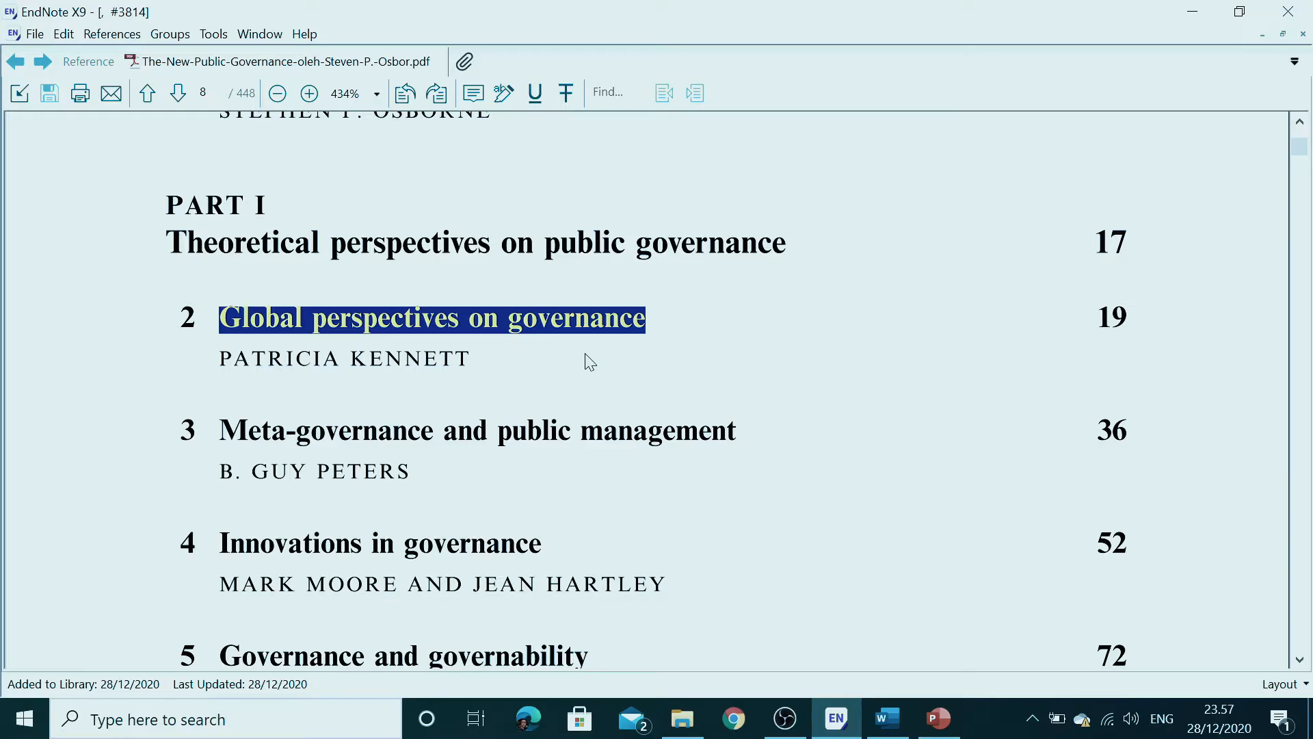
# - Move the book title "The new public governance?" from the Title field to the Book Title field of the Book Section reference
pyautogui.click(83, 66)
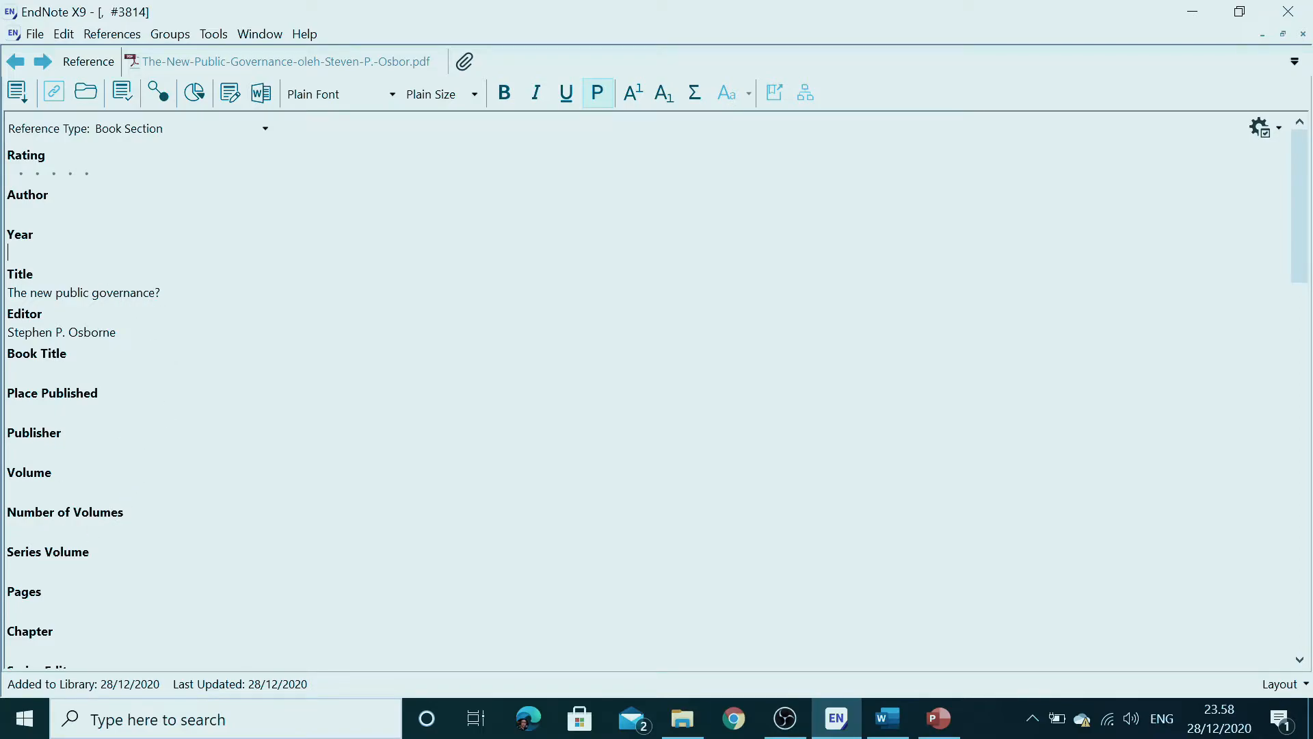
pyautogui.moveTo(162, 292); pyautogui.dragTo(7, 292)
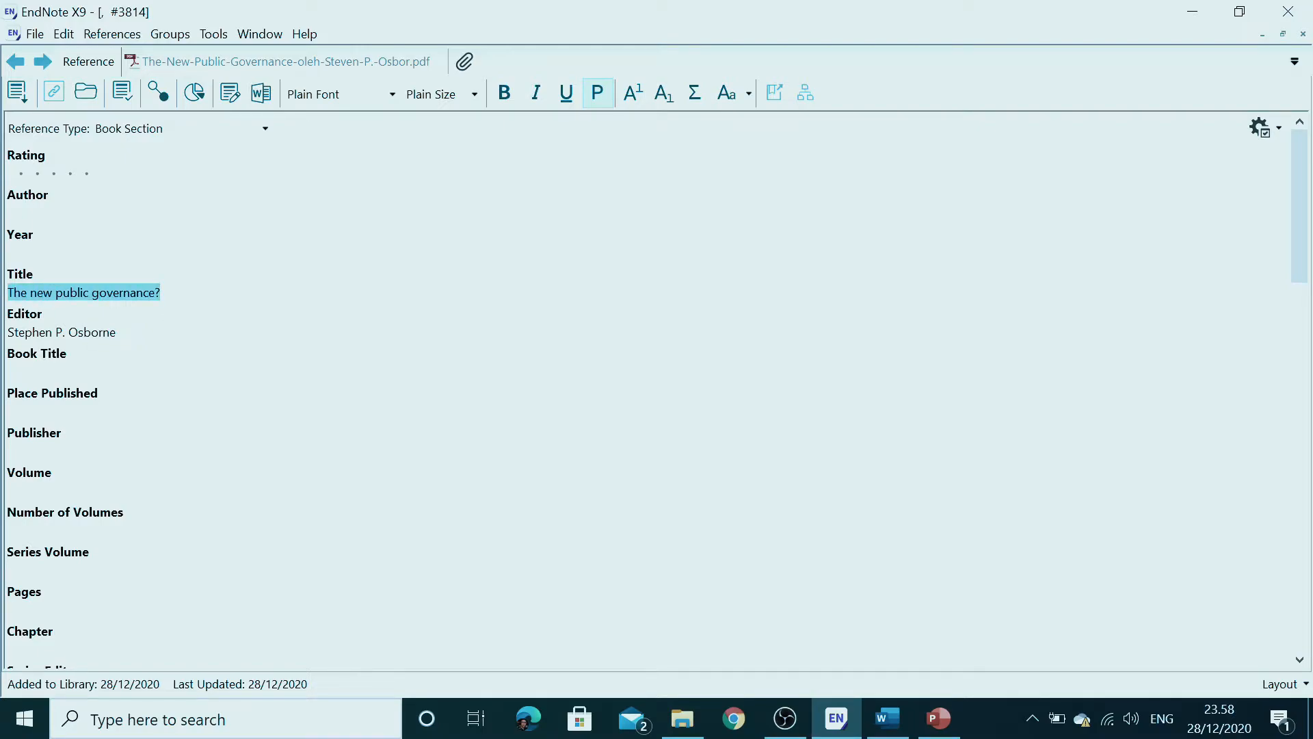
pyautogui.press('Delete')
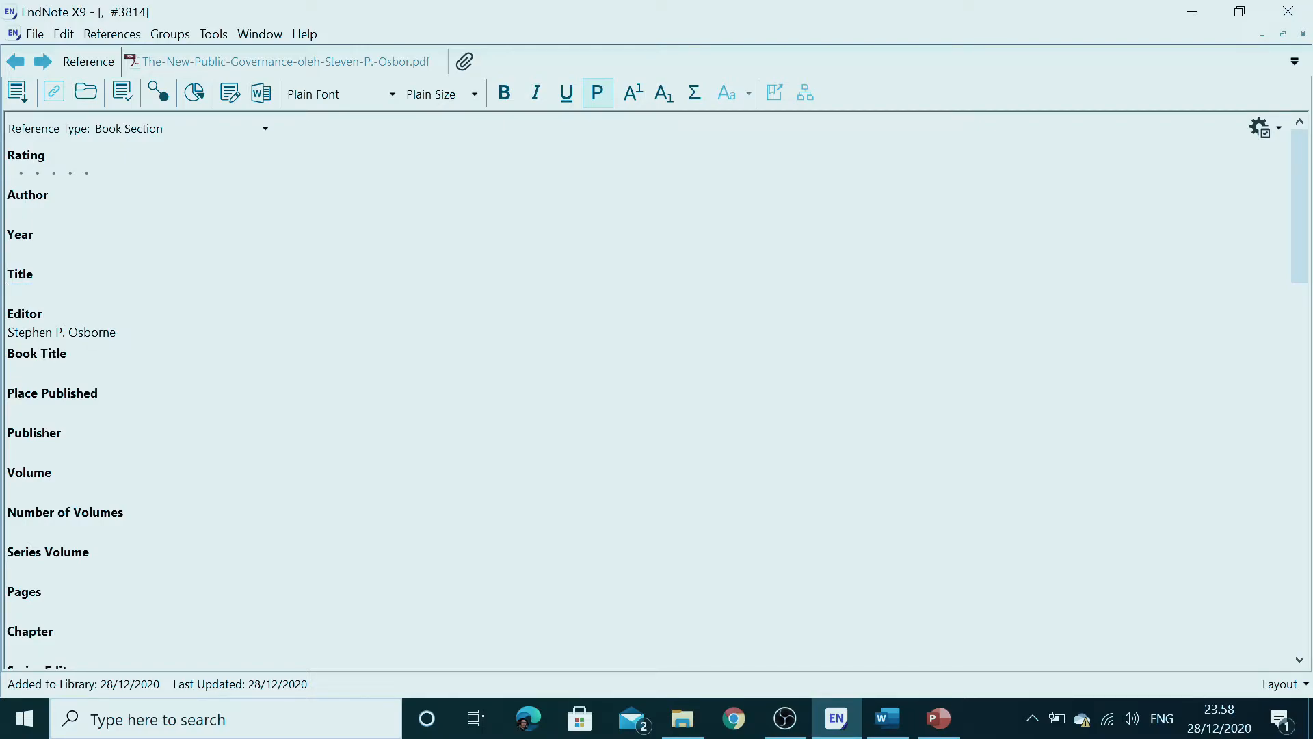
pyautogui.hotkey('ctrl', 'v')
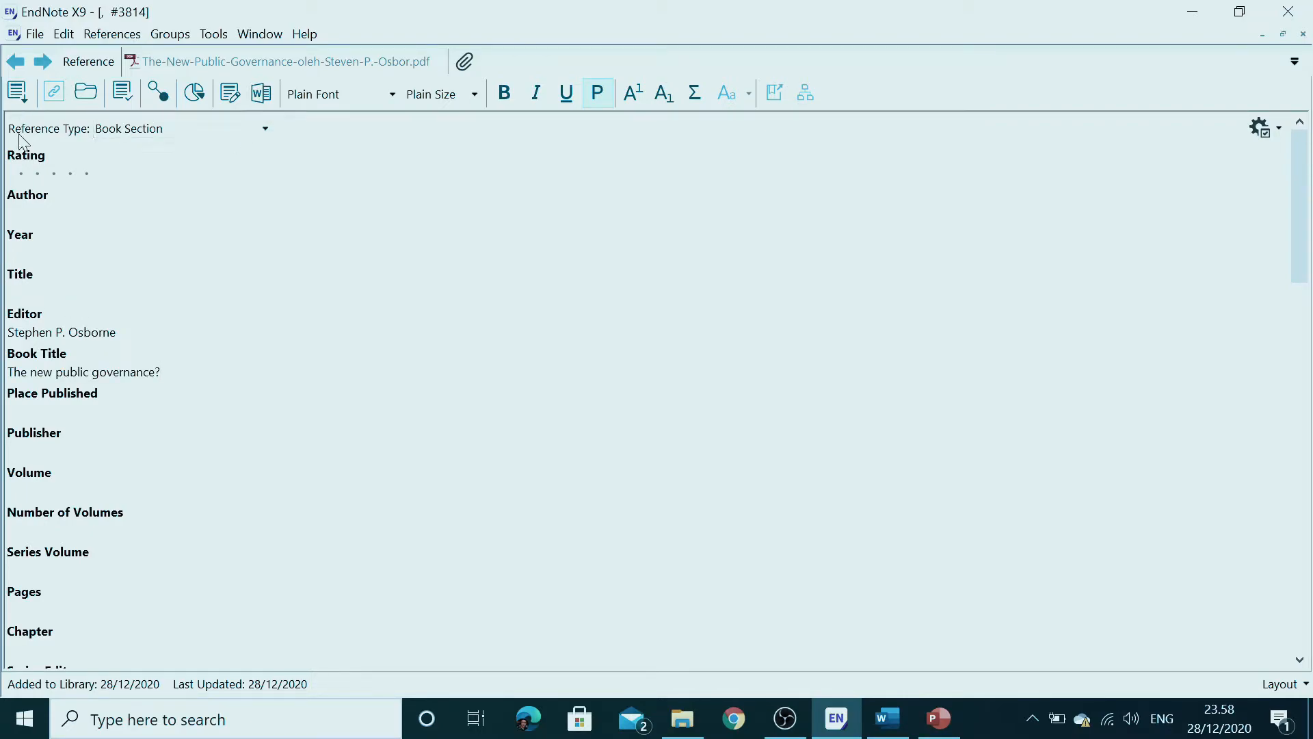
# - Copy the chapter 2 title "Global perspectives on governance" from the PDF contents page into the reference's Title field
pyautogui.click(281, 61)
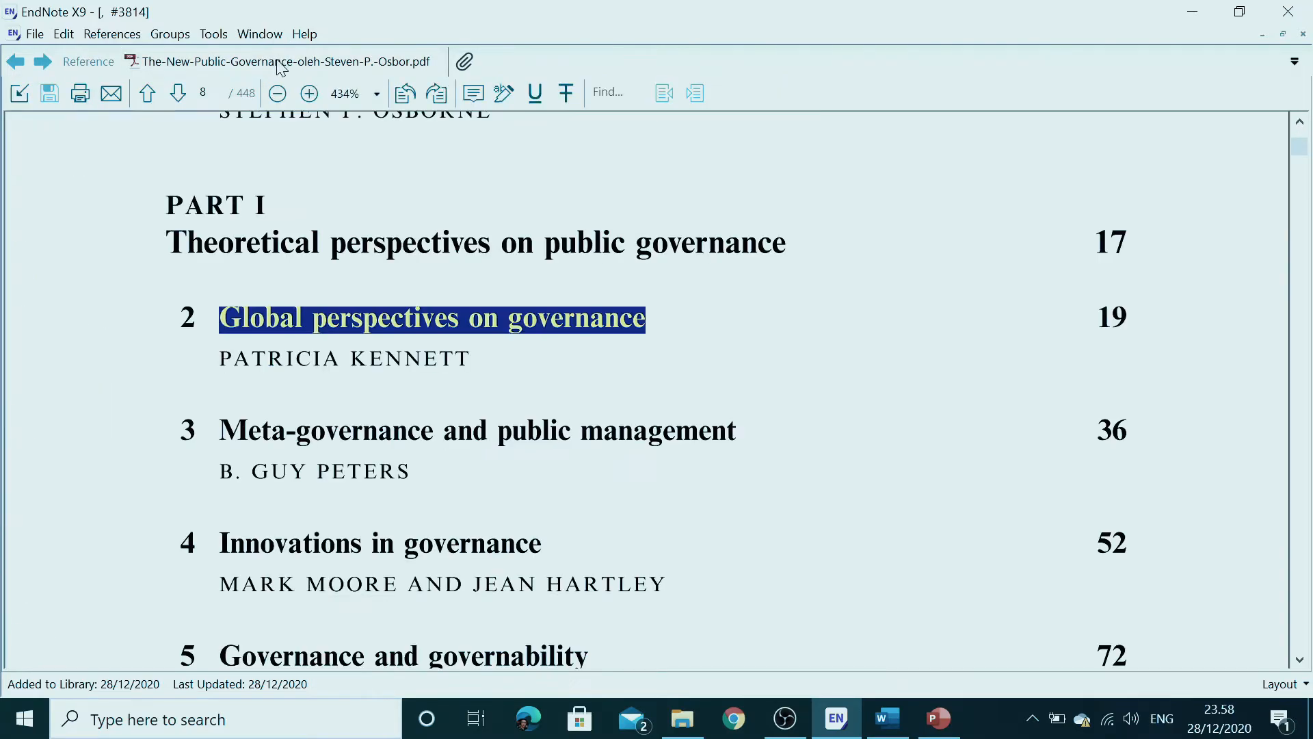
pyautogui.rightClick(339, 327)
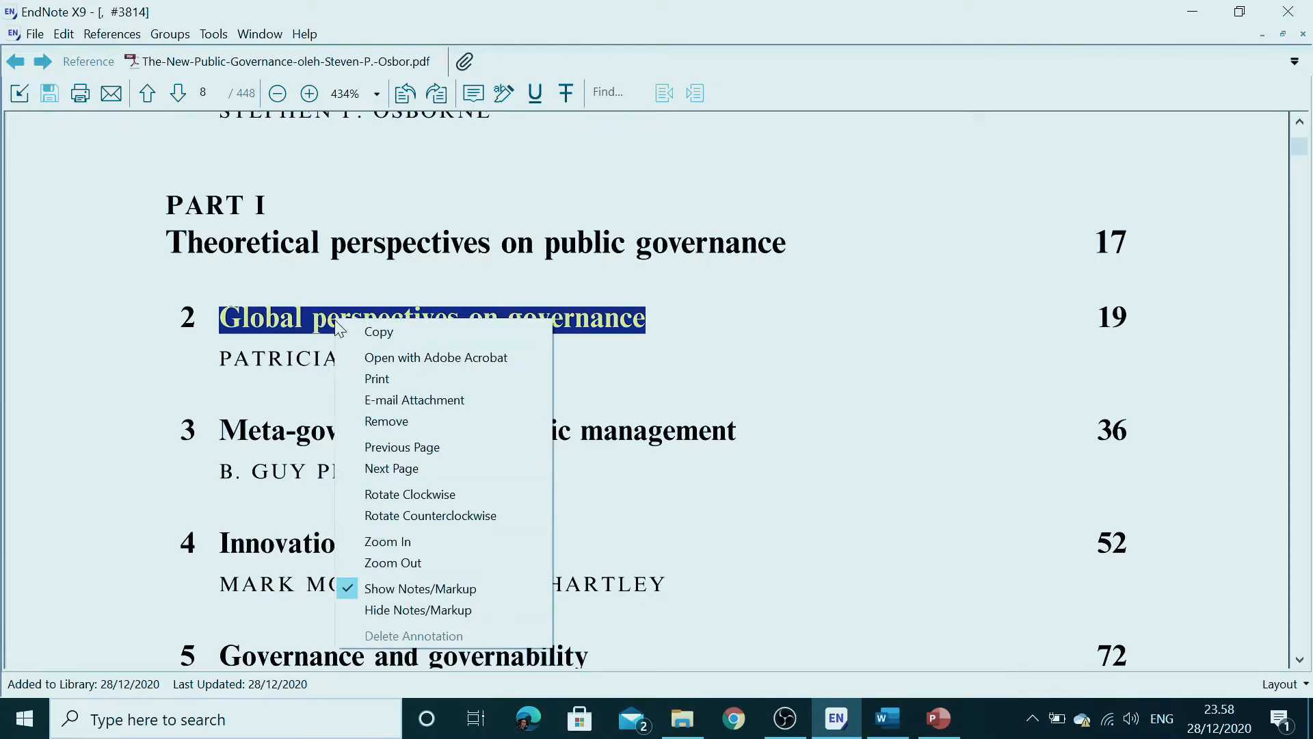
pyautogui.click(404, 334)
pyautogui.click(88, 62)
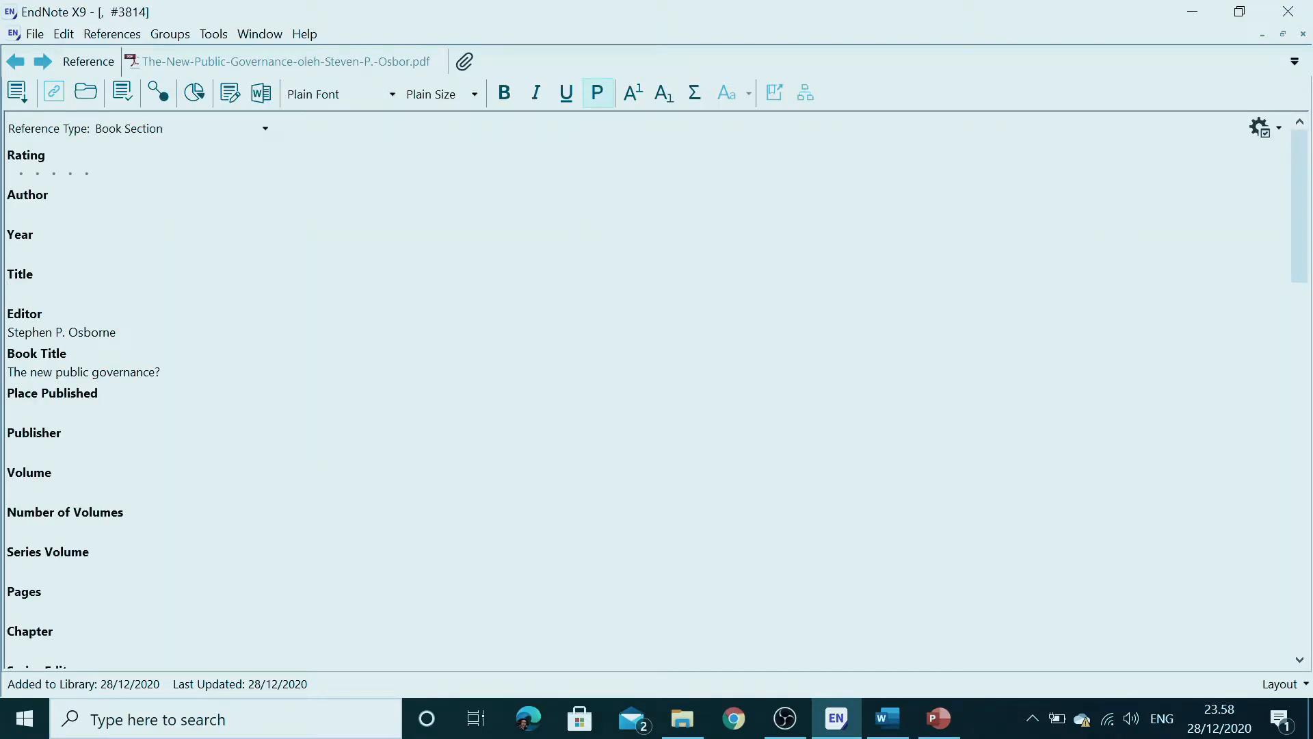
pyautogui.hotkey('ctrl', 'v')
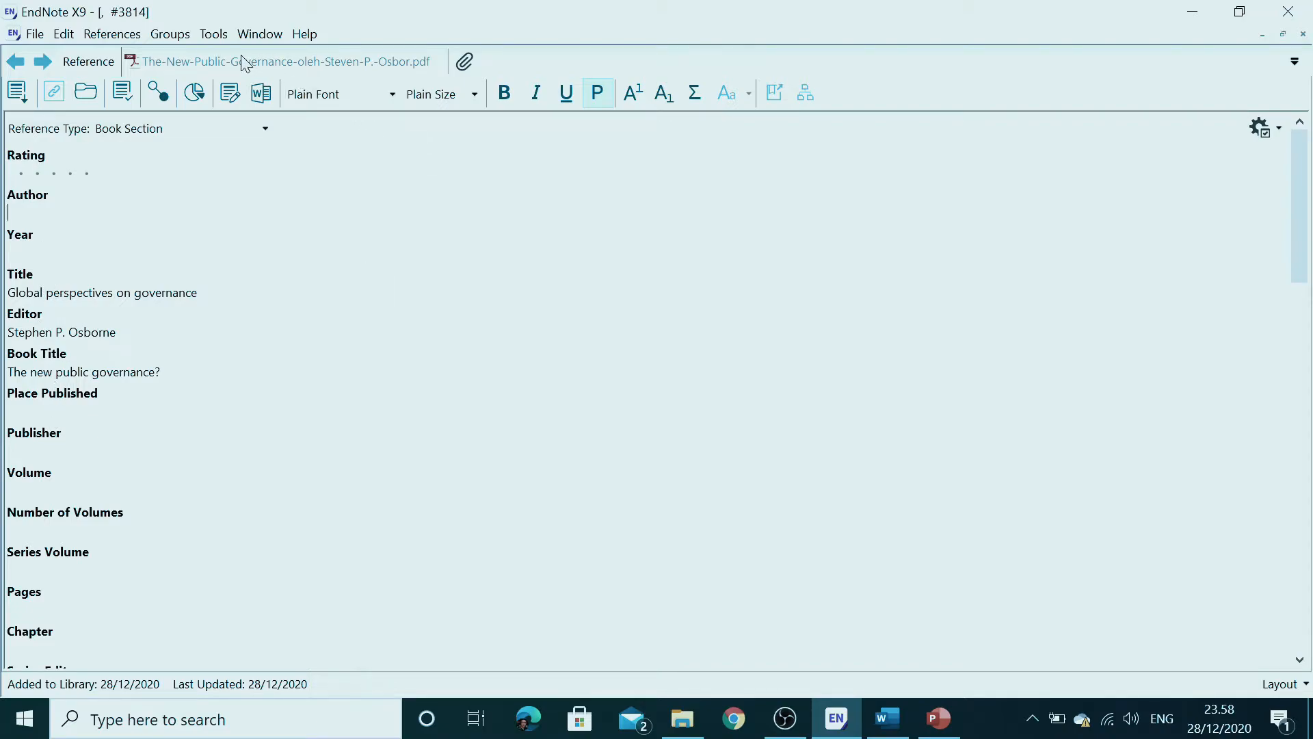
# - Copy the chapter 2 author's full name from the PDF contents page into the reference's Author field
pyautogui.click(288, 62)
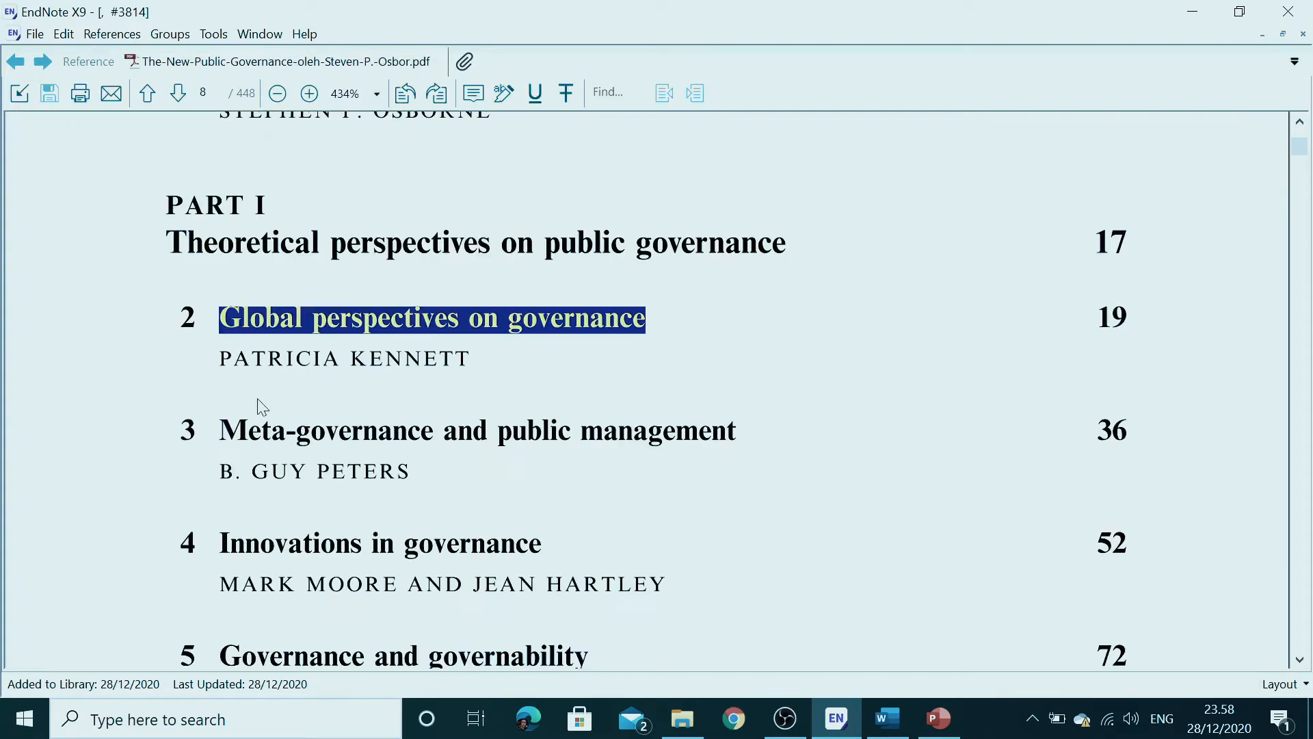
pyautogui.moveTo(235, 369); pyautogui.dragTo(497, 367)
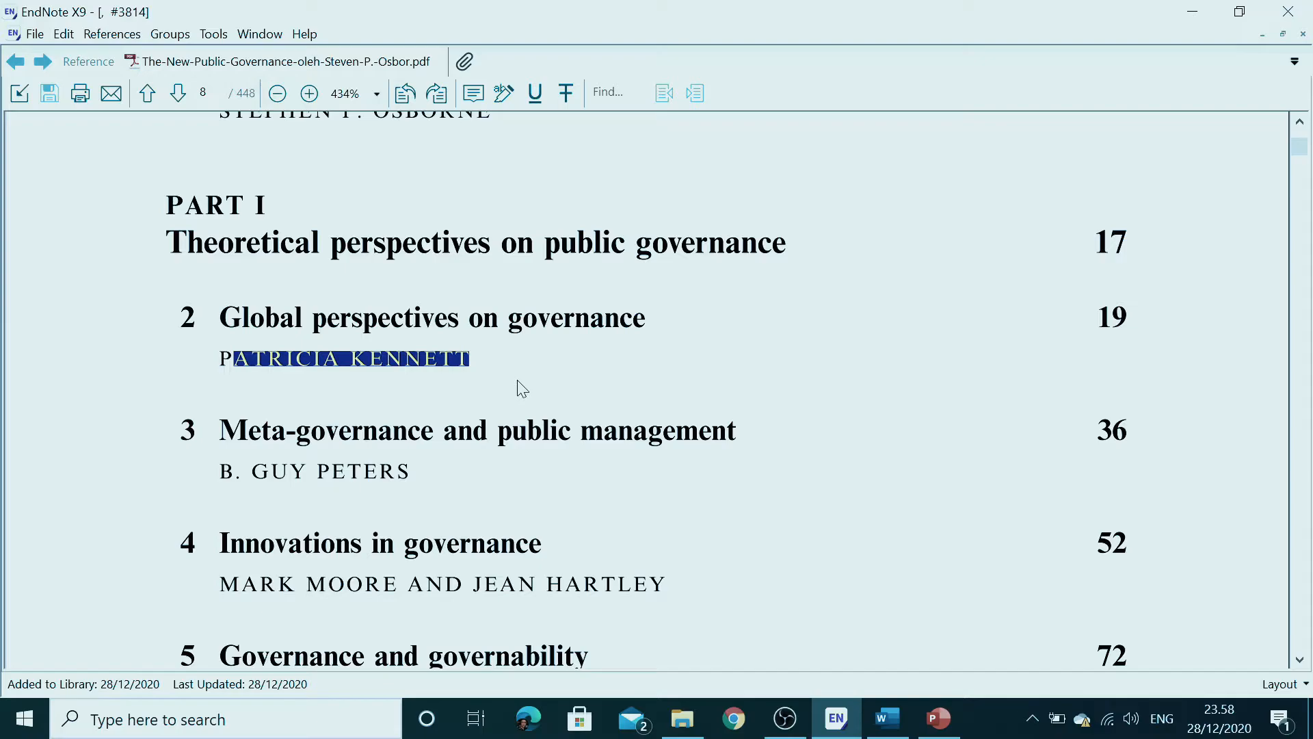
pyautogui.moveTo(472, 375); pyautogui.dragTo(197, 356)
pyautogui.click(96, 60)
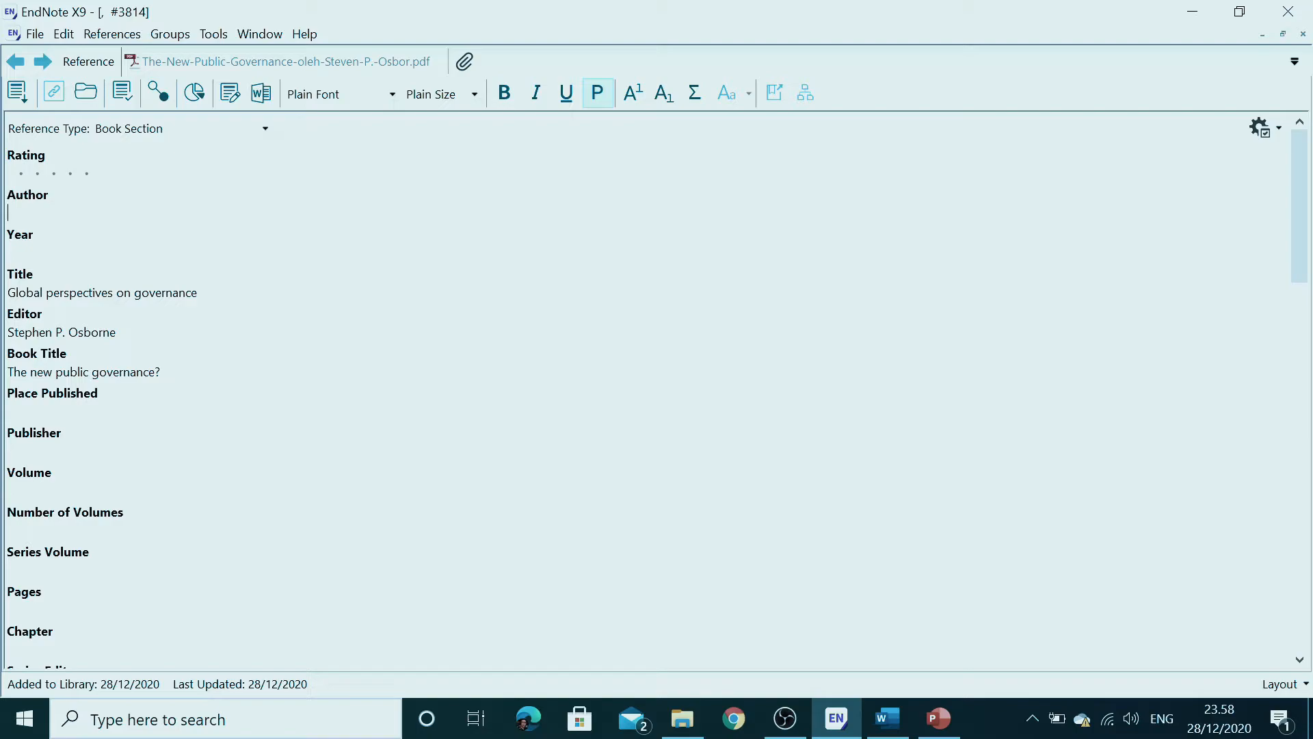
pyautogui.hotkey('ctrl', 'v')
# - Change the author's name from all capitals to a capital initial on both the first name and the surname
pyautogui.hotkey('ctrl', 'shift', 'Left')
pyautogui.hotkey('ctrl', 'shift', 'Left')
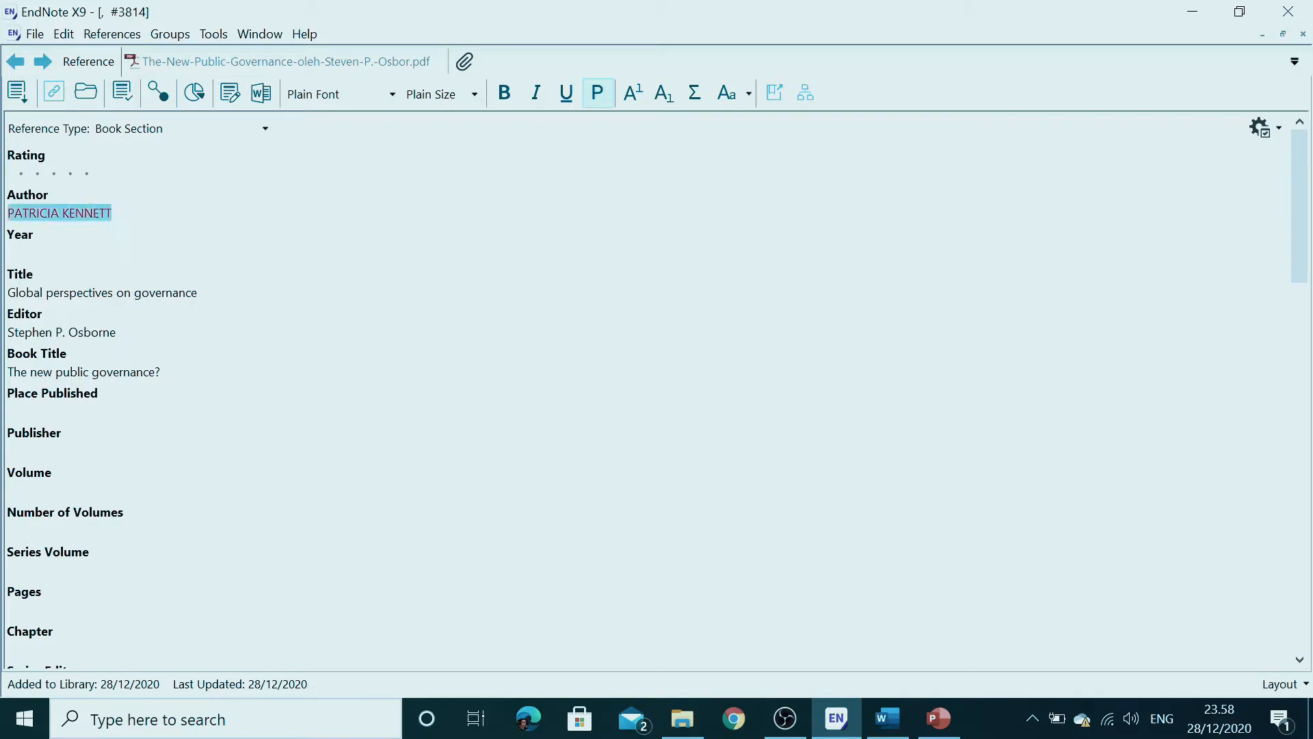
pyautogui.click(729, 97)
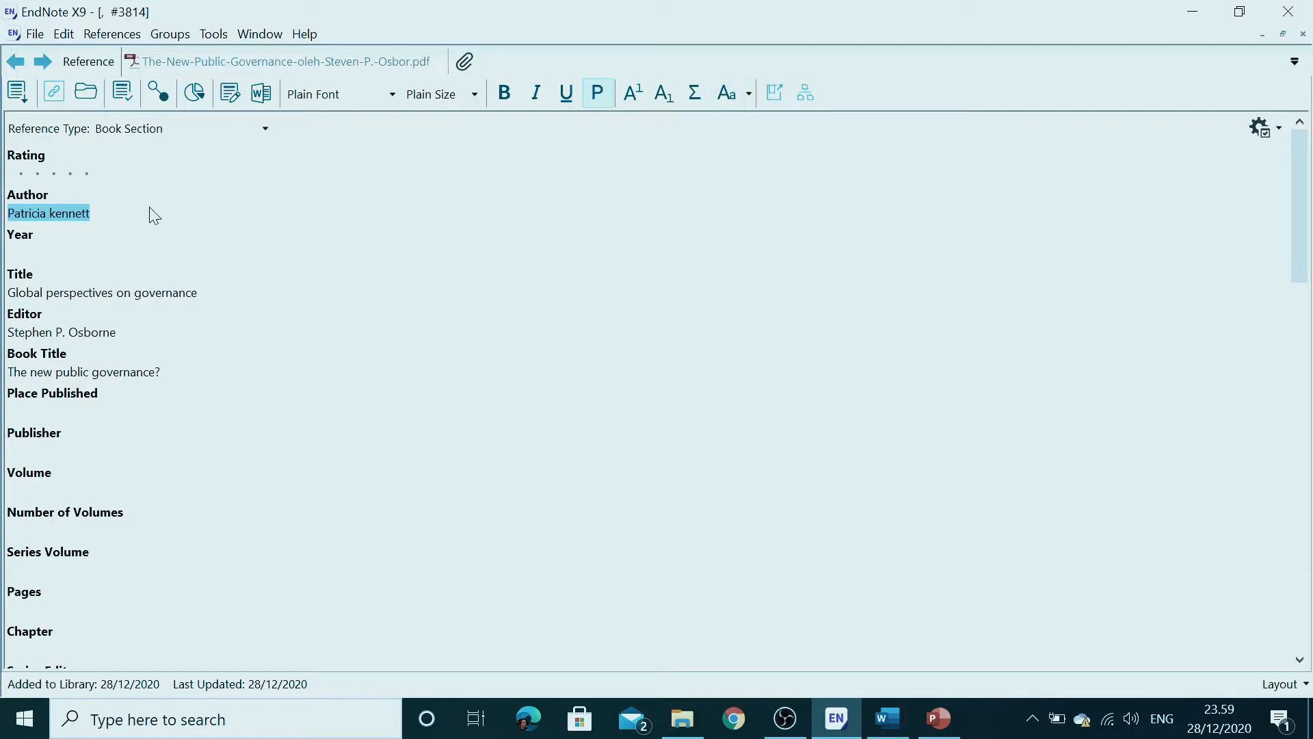
pyautogui.click(63, 213)
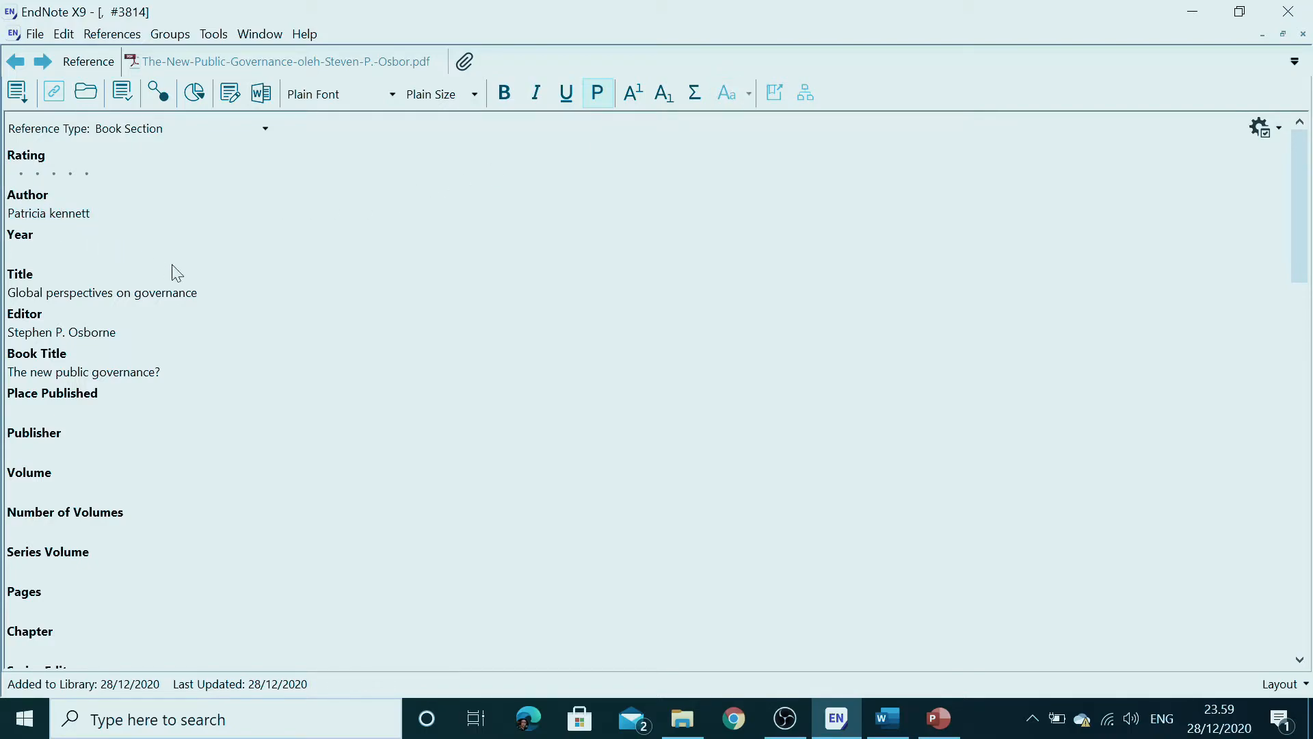
pyautogui.press('BackSpace')
pyautogui.write('K')
# - Look through the PDF's front matter from the cover to page 5 for the publication year, publisher and place
pyautogui.click(296, 62)
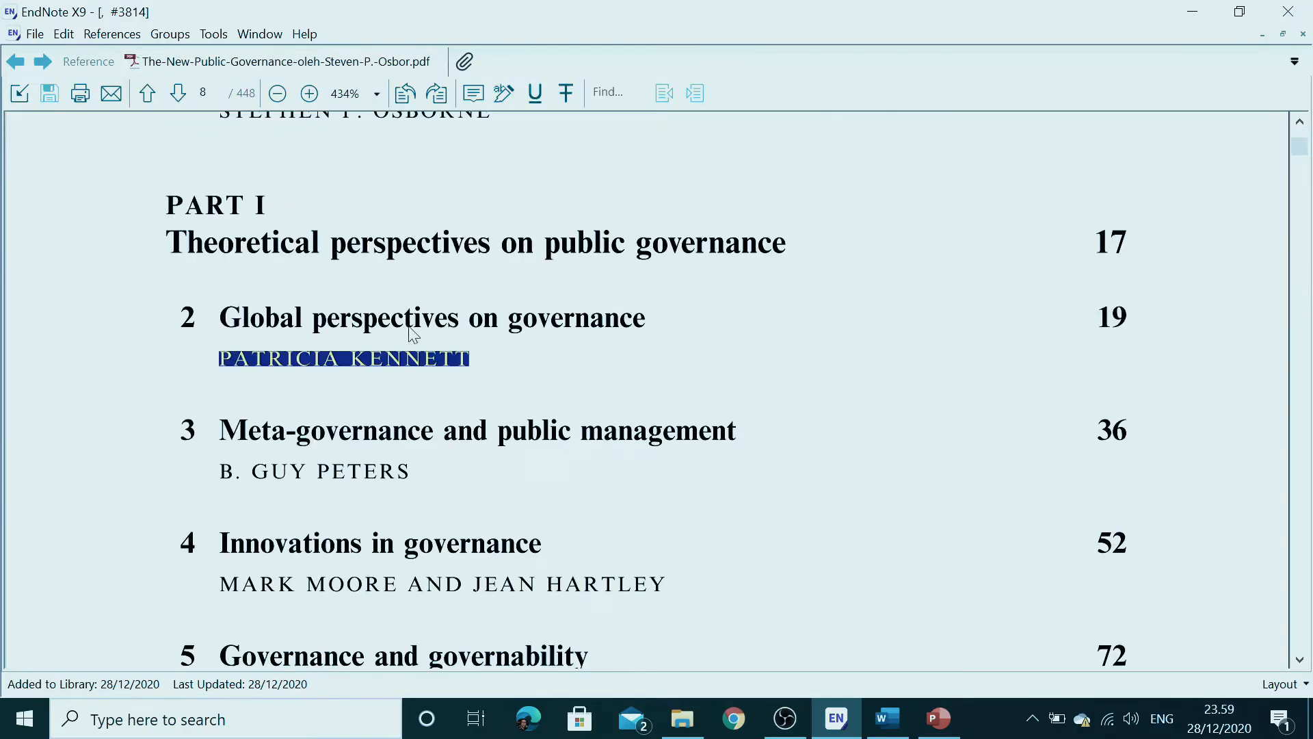
pyautogui.scroll(10, 415, 338)
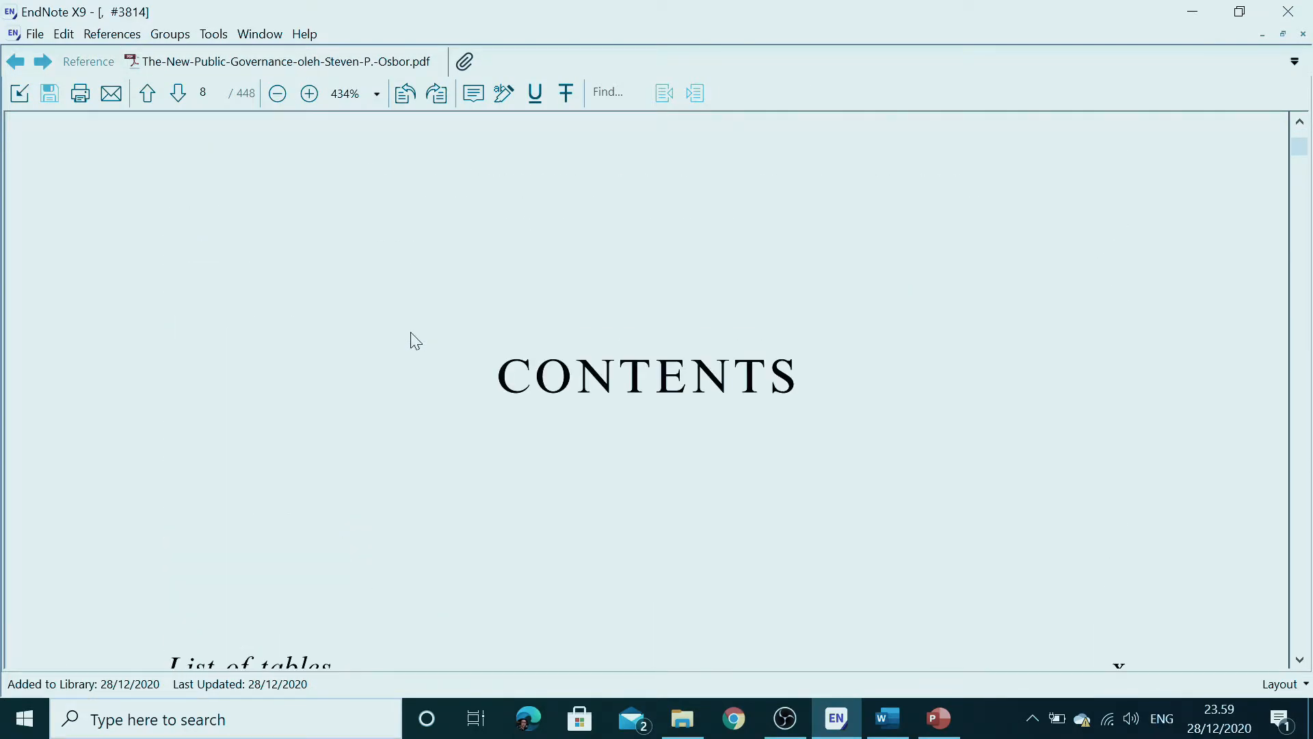
pyautogui.scroll(4, 415, 340)
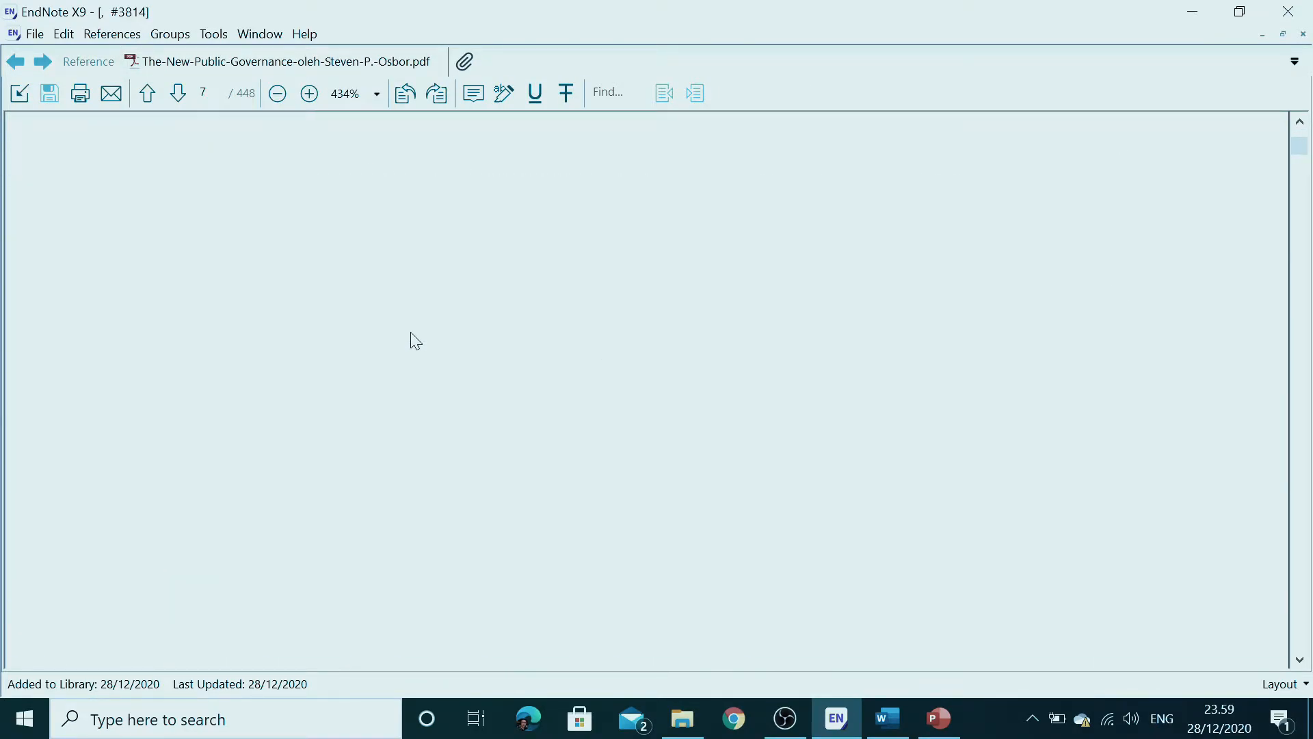
pyautogui.scroll(6, 416, 340)
pyautogui.moveTo(1300, 144); pyautogui.dragTo(1300, 135)
pyautogui.scroll(-10, 836, 329)
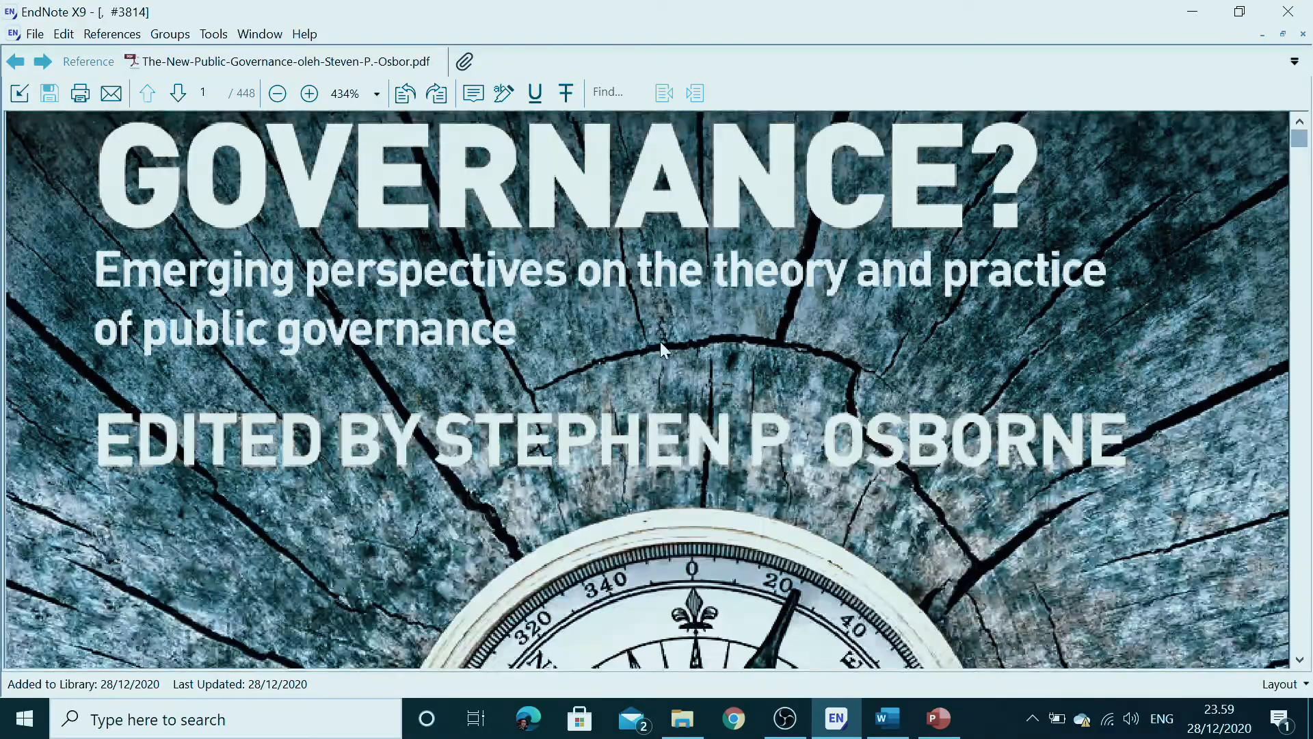
pyautogui.scroll(-15, 571, 400)
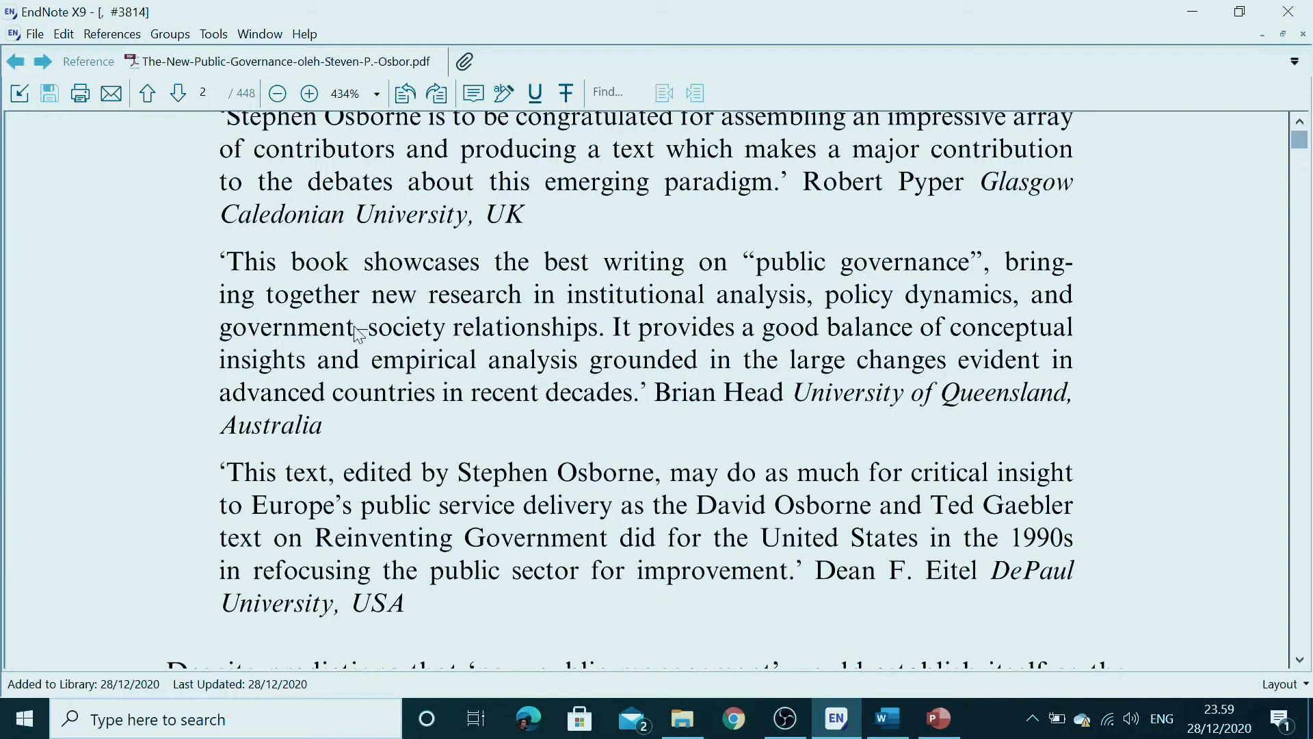
pyautogui.scroll(4, 360, 334)
pyautogui.scroll(-10, 479, 359)
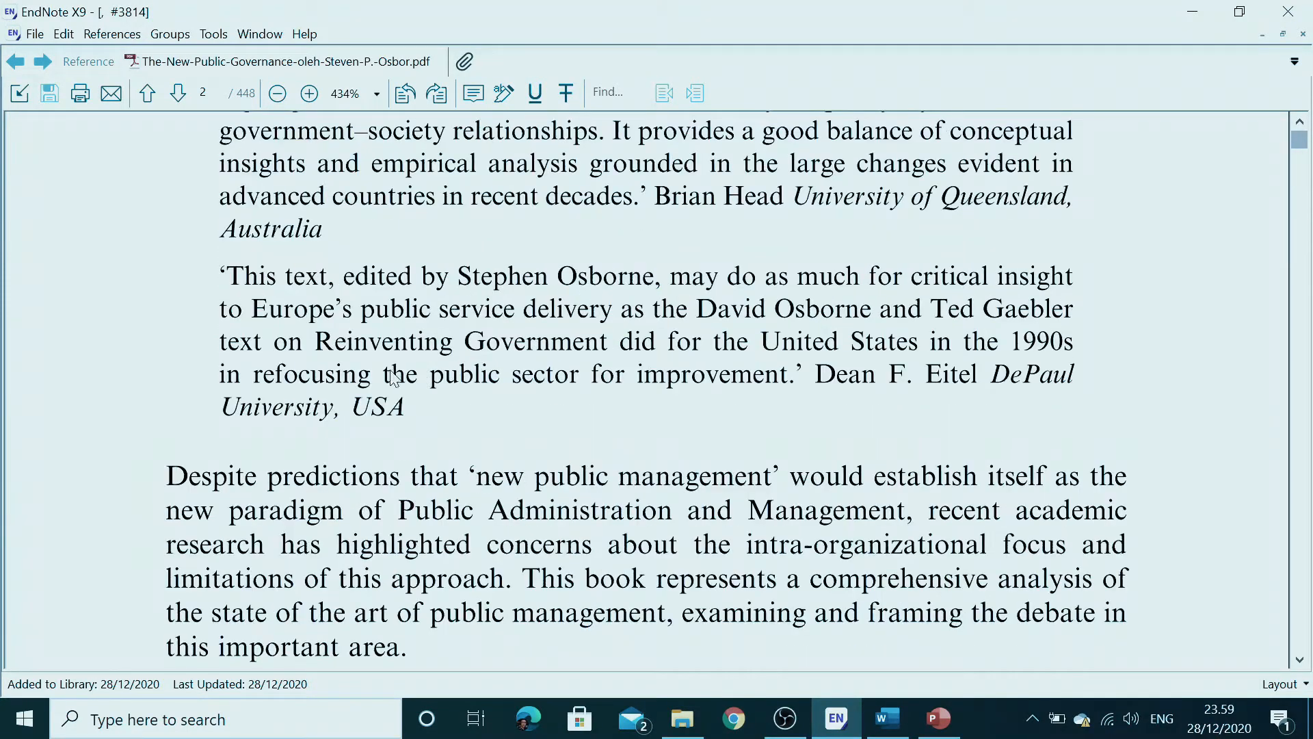
pyautogui.scroll(-10, 410, 369)
pyautogui.scroll(-4, 400, 366)
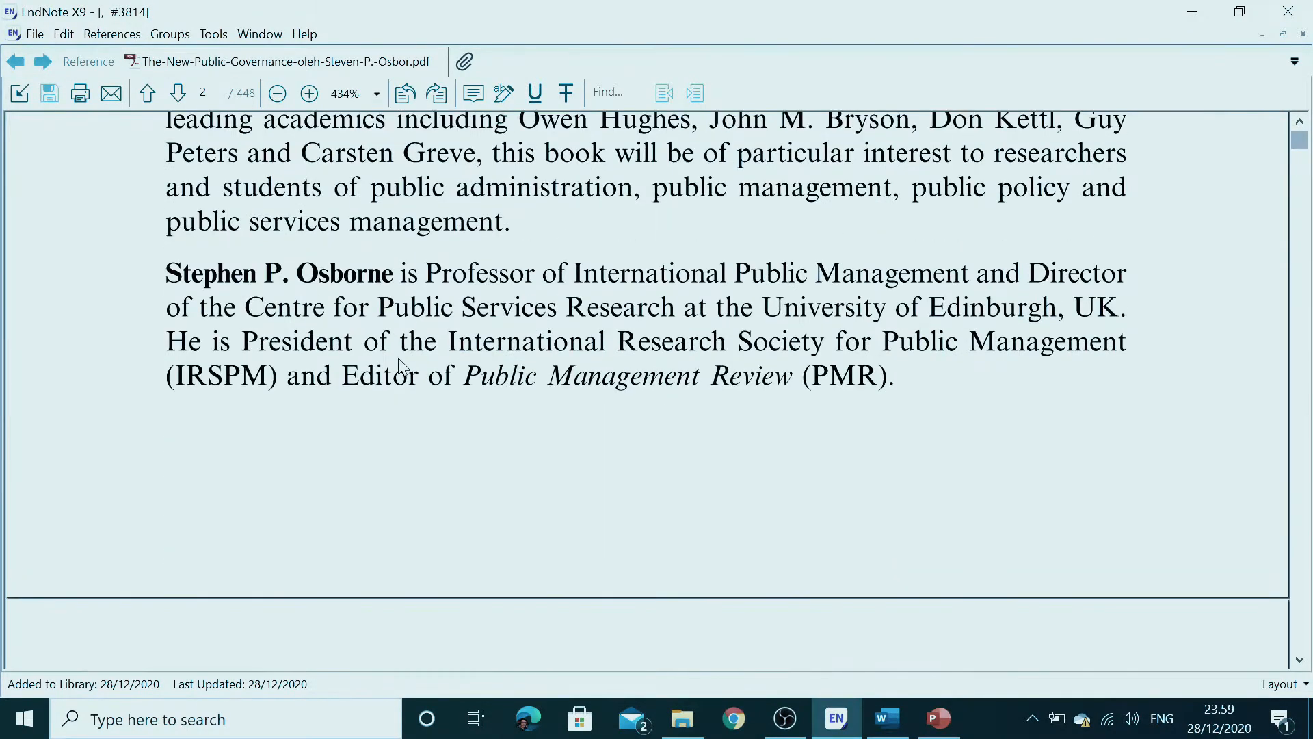
pyautogui.scroll(-2, 437, 379)
pyautogui.scroll(-5, 424, 376)
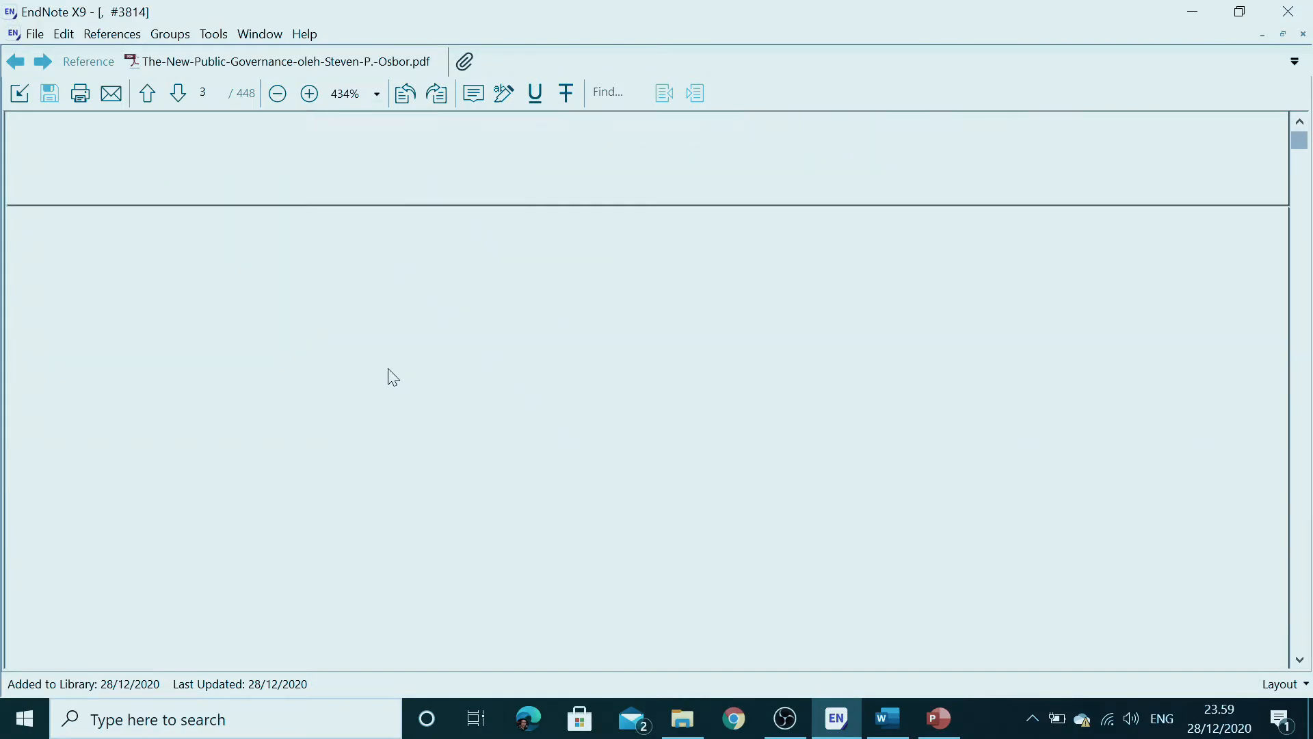
pyautogui.scroll(-8, 404, 363)
pyautogui.scroll(-10, 421, 358)
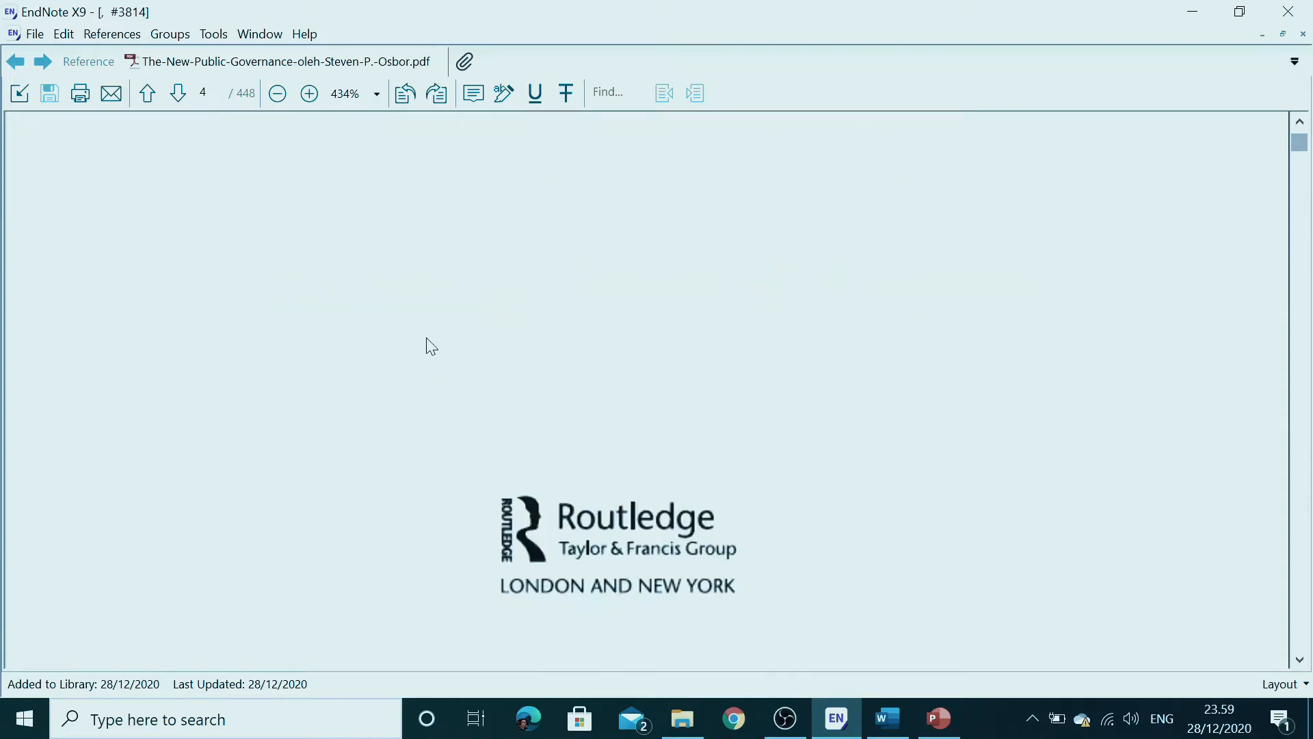
pyautogui.scroll(-3, 428, 347)
pyautogui.scroll(-6, 425, 349)
pyautogui.scroll(-8, 424, 350)
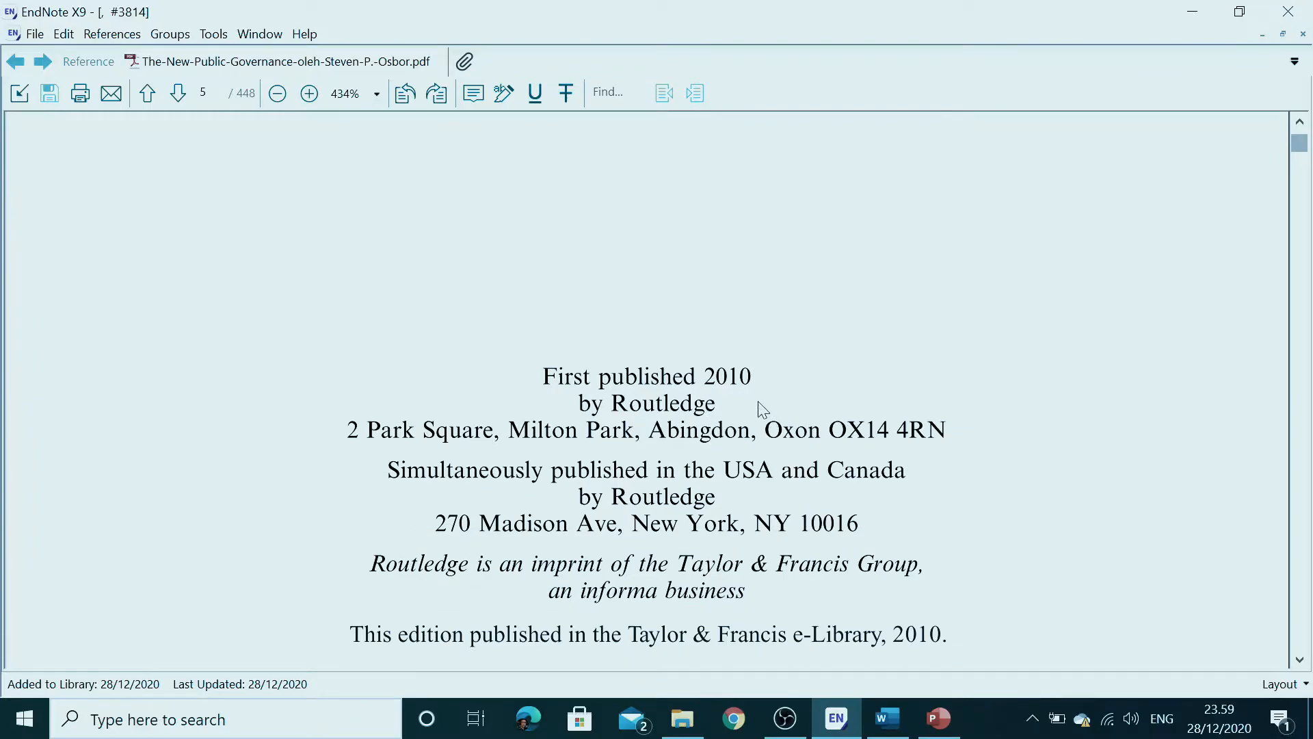
# - Copy the first publication year 2010 from page 5 of the PDF into the reference's Year field
pyautogui.moveTo(758, 383); pyautogui.dragTo(717, 383)
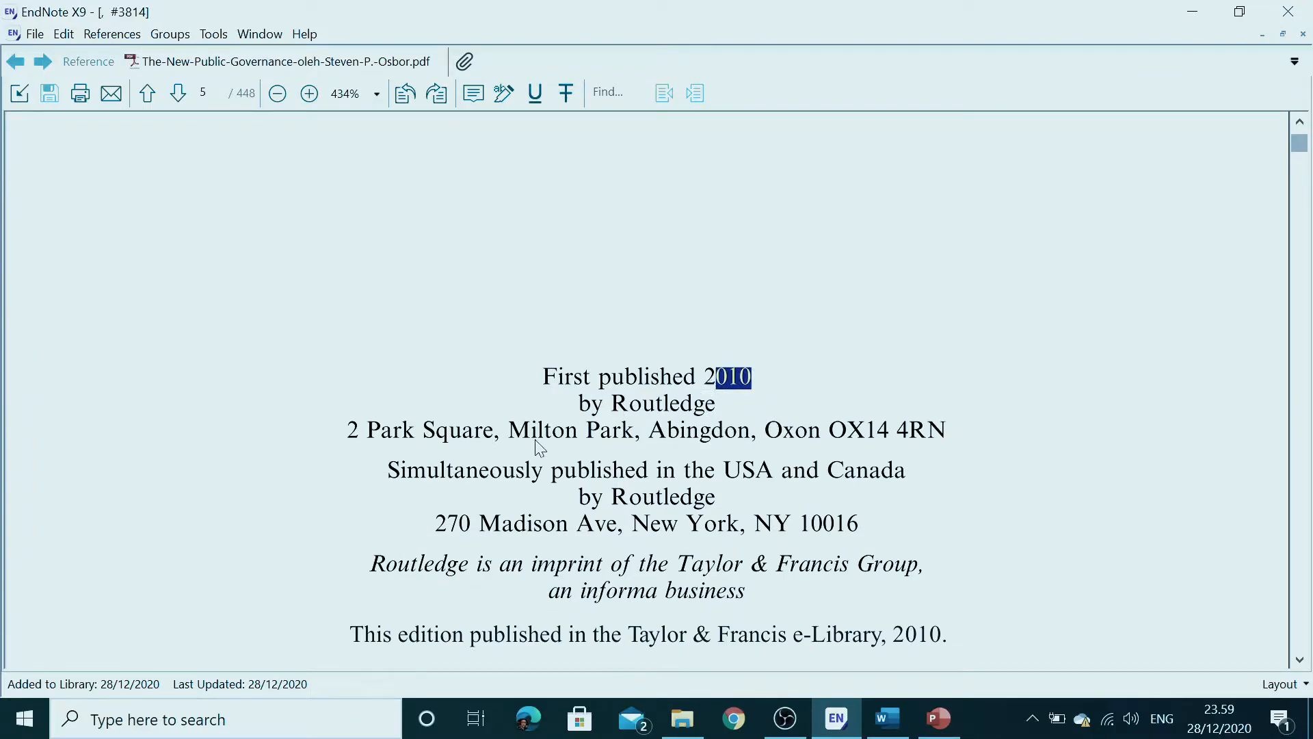
pyautogui.scroll(-1, 773, 465)
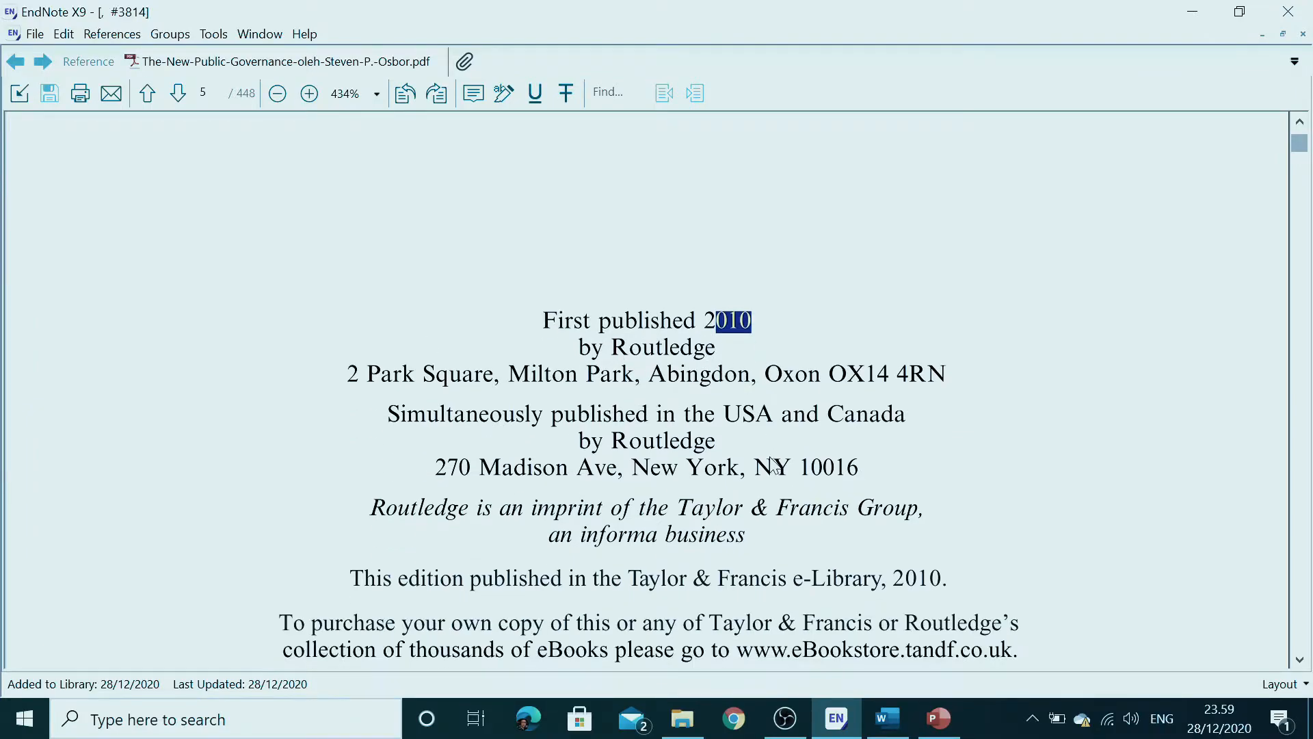
pyautogui.click(805, 369)
pyautogui.doubleClick(717, 327)
pyautogui.click(88, 61)
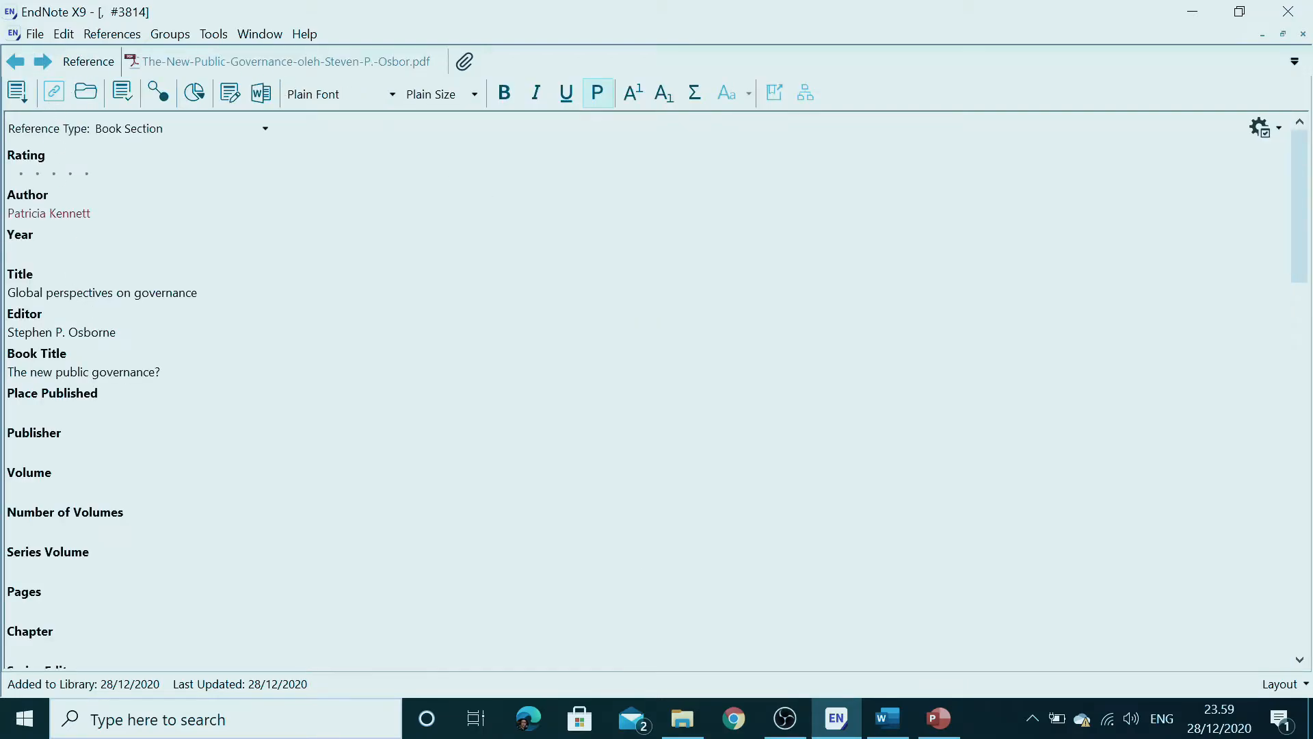
pyautogui.hotkey('ctrl', 'v')
# - Copy the publisher name "Routledge" from page 5 of the PDF into the reference's Publisher field
pyautogui.click(329, 62)
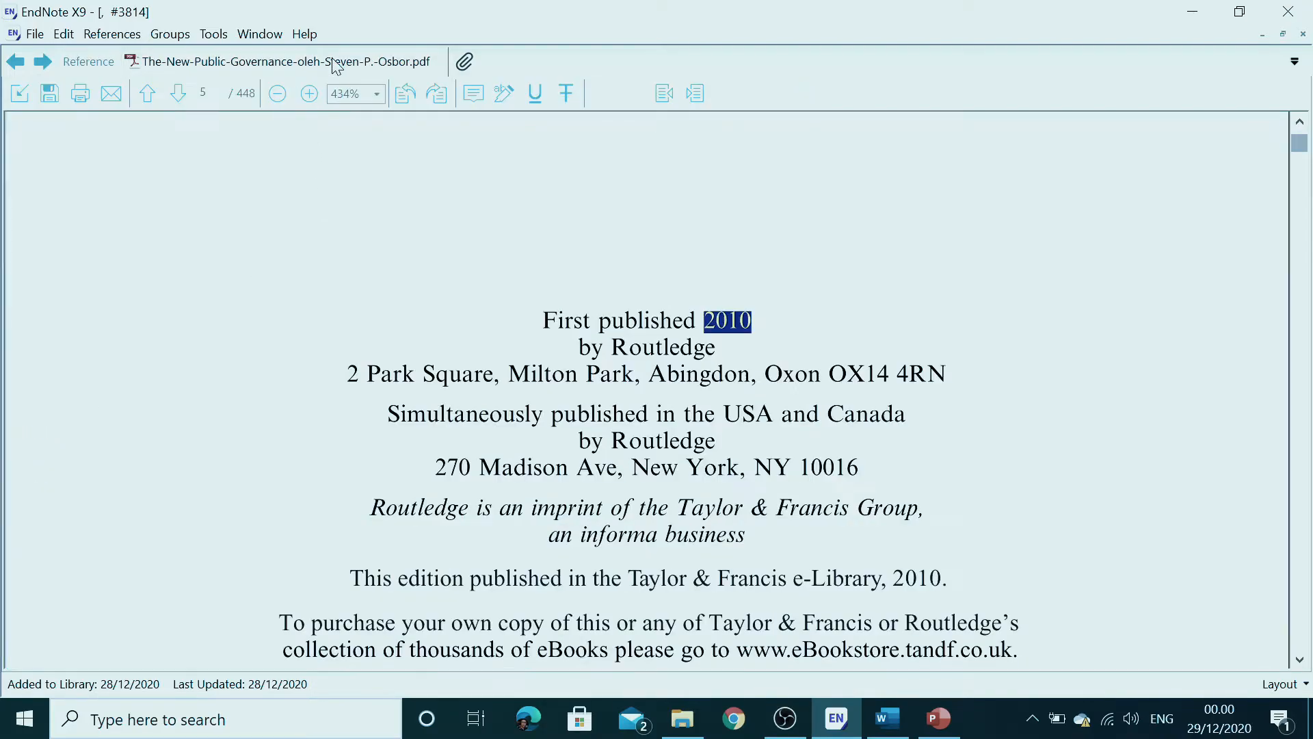
pyautogui.scroll(-2, 614, 315)
pyautogui.scroll(1, 586, 278)
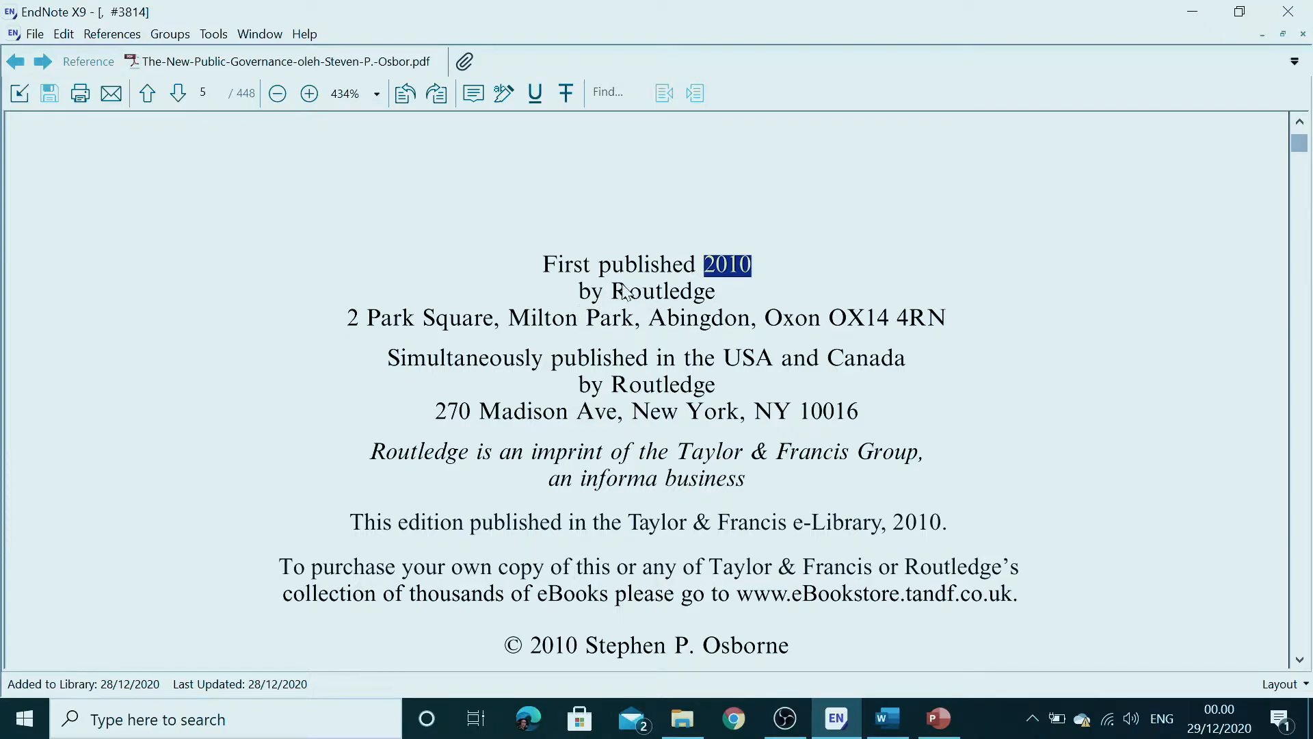
pyautogui.moveTo(616, 290); pyautogui.dragTo(720, 295)
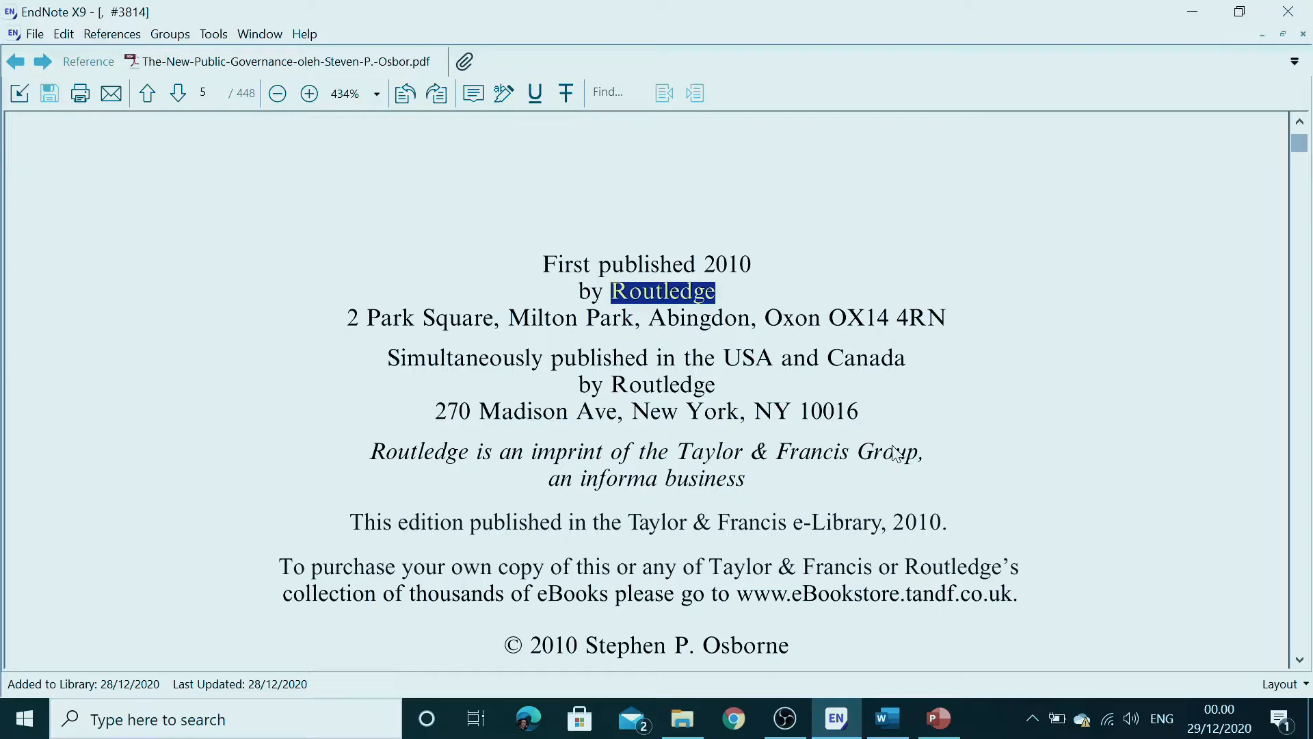
pyautogui.click(86, 65)
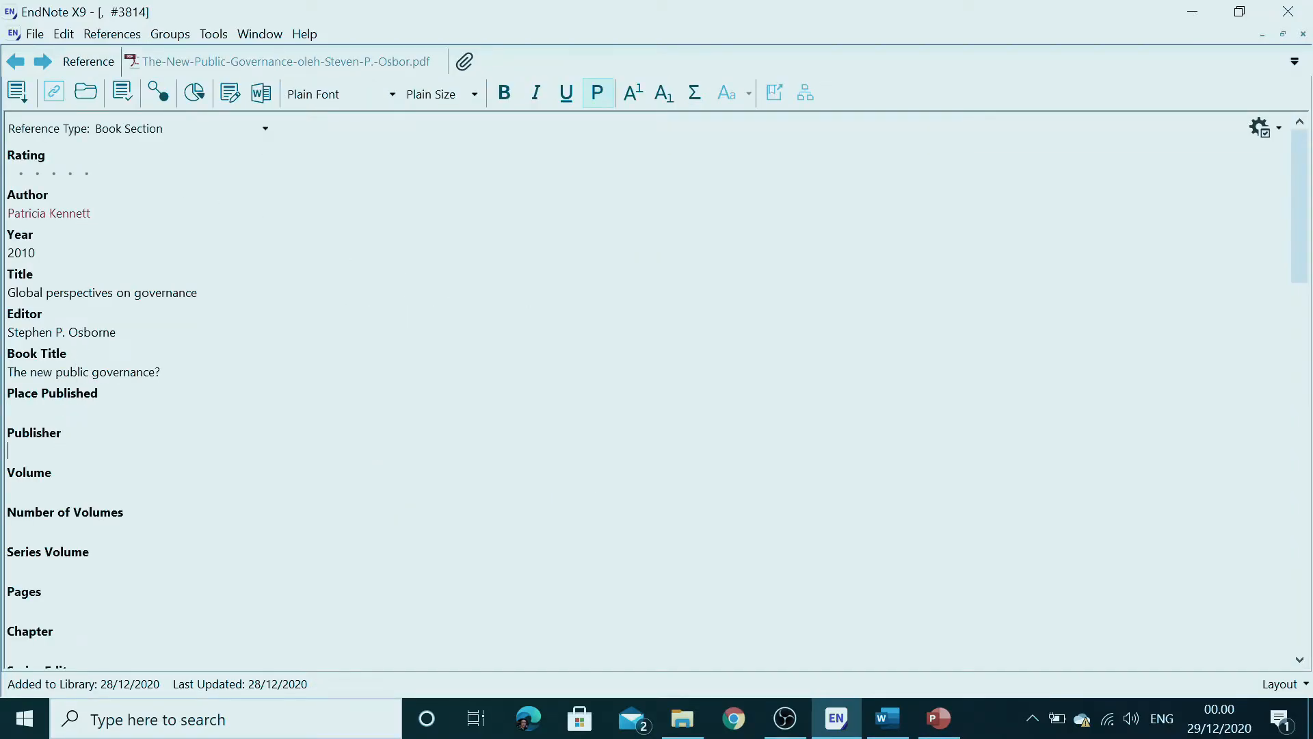
pyautogui.hotkey('ctrl', 'v')
# - Copy "New York" from the publisher's address on PDF page 5 into the Place Published field, and return to the PDF
pyautogui.click(295, 62)
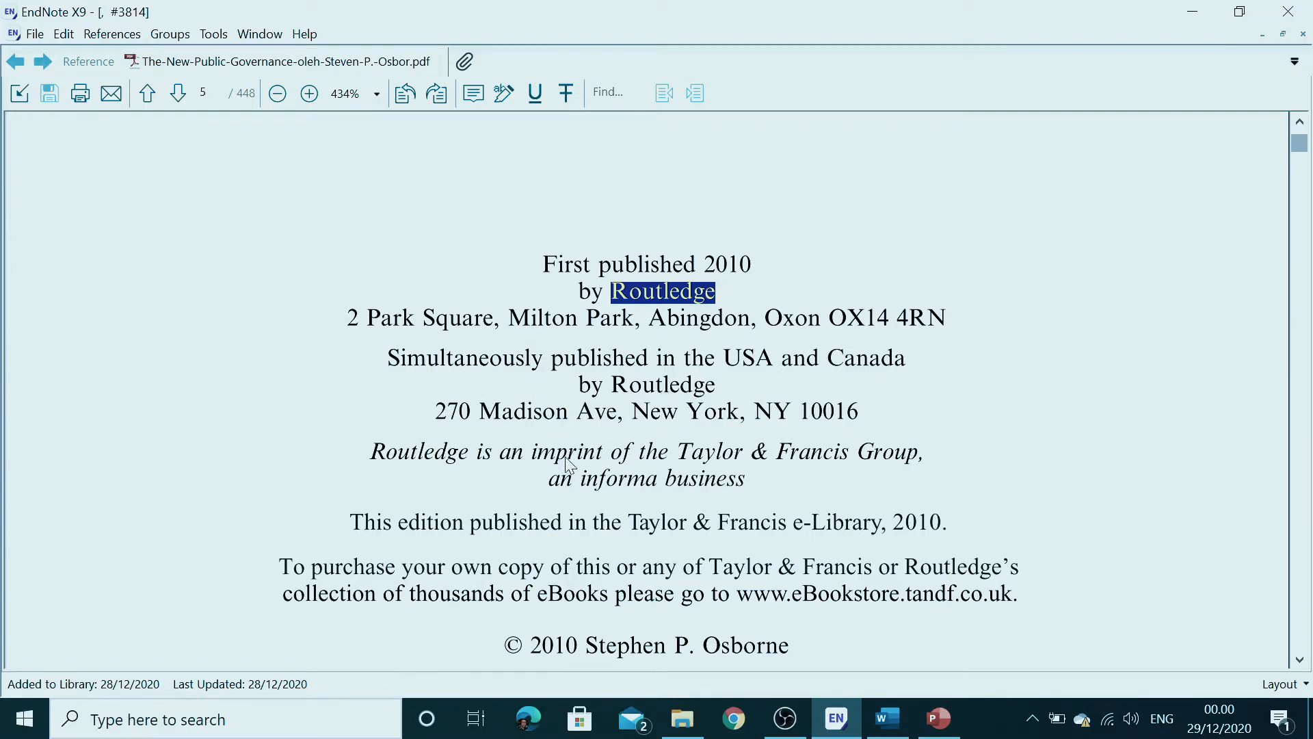
pyautogui.moveTo(633, 414); pyautogui.dragTo(739, 426)
pyautogui.hotkey('ctrl', 'c')
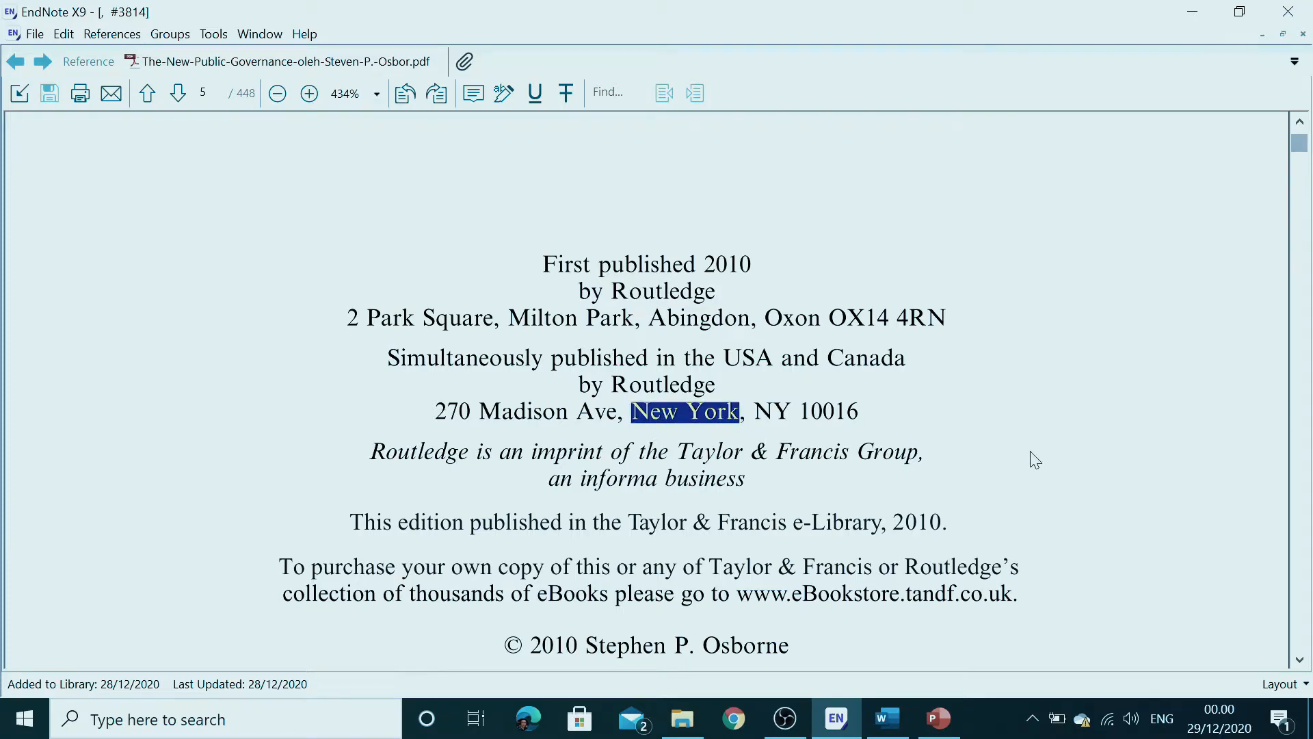
pyautogui.click(96, 67)
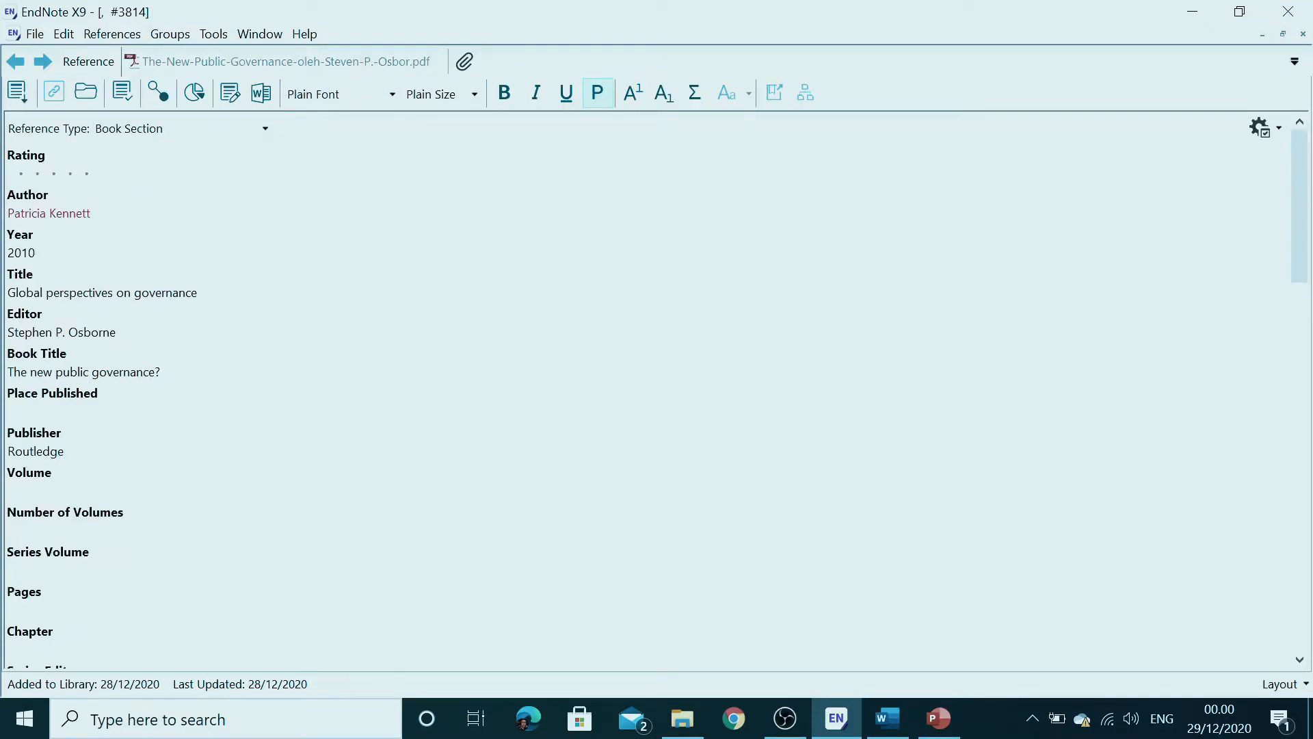
pyautogui.hotkey('ctrl', 'v')
pyautogui.click(318, 61)
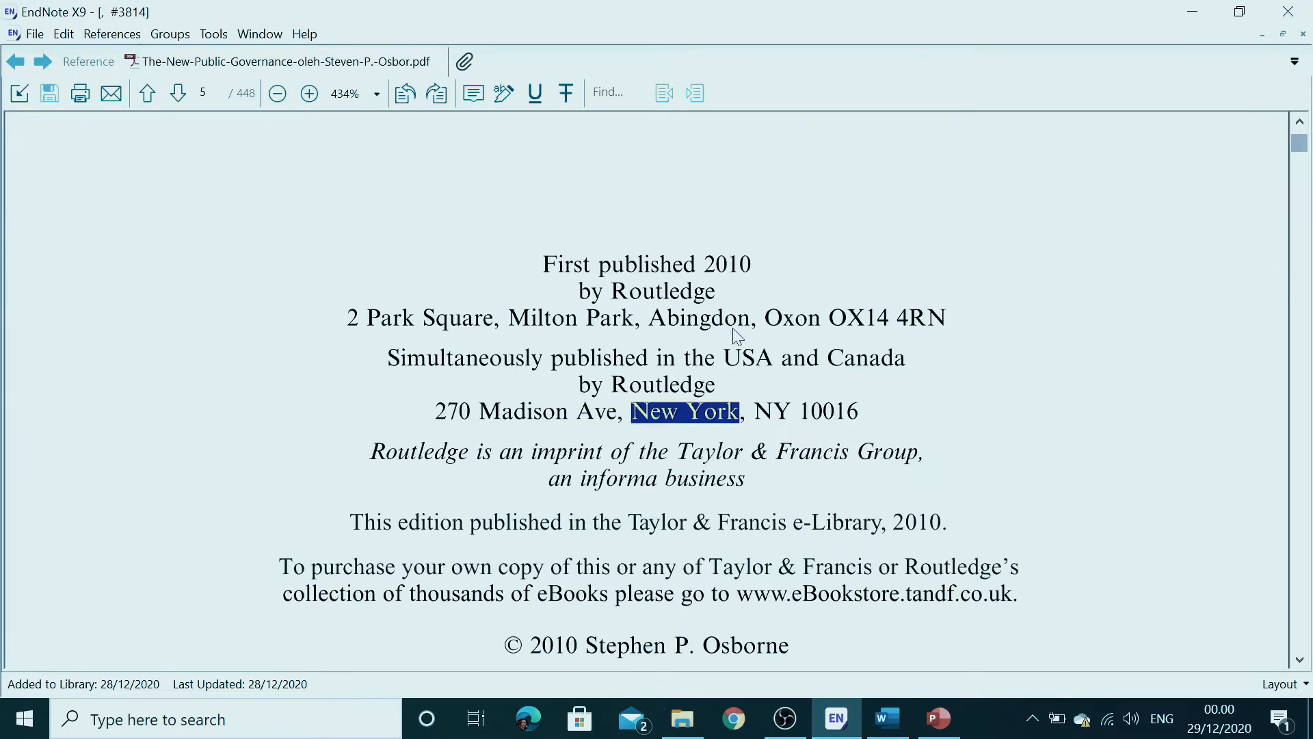
# - Look through pages 3 to 5 of the PDF again, checking the title page and the publication and ISBN details
pyautogui.scroll(4, 737, 335)
pyautogui.scroll(-8, 627, 305)
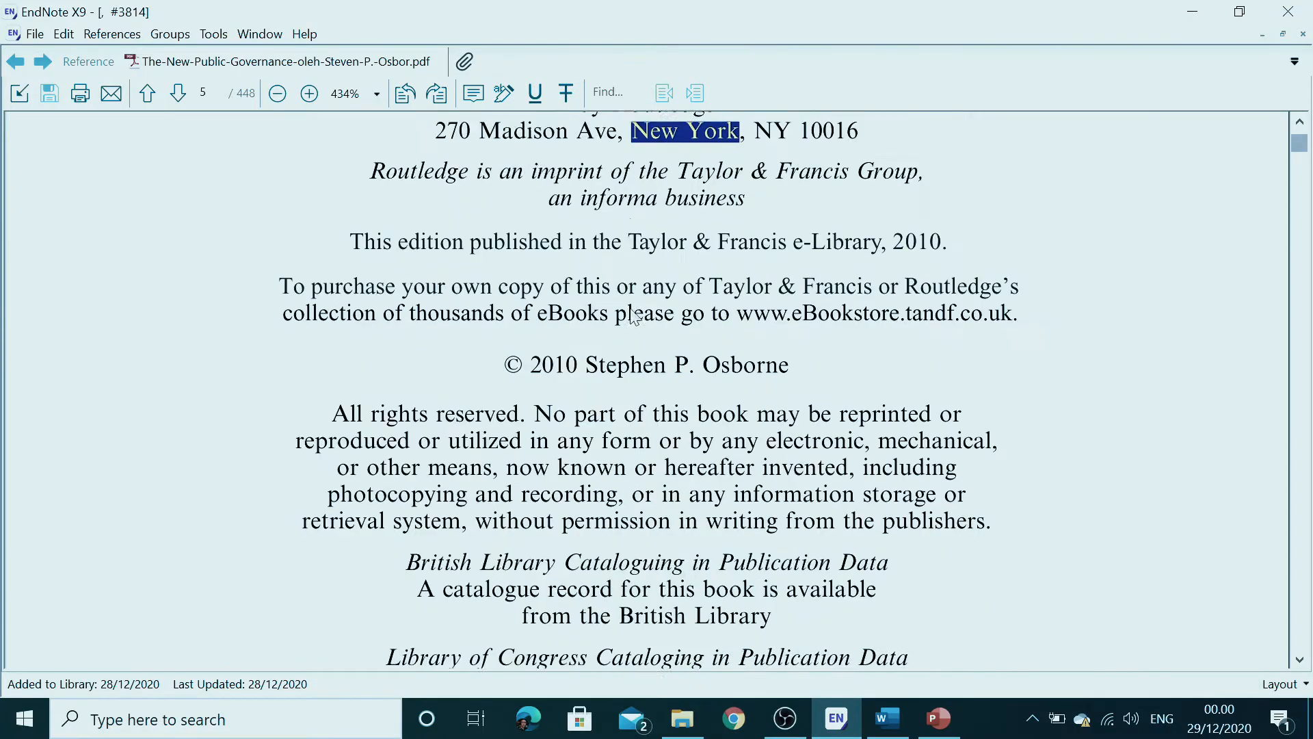
pyautogui.scroll(10, 629, 316)
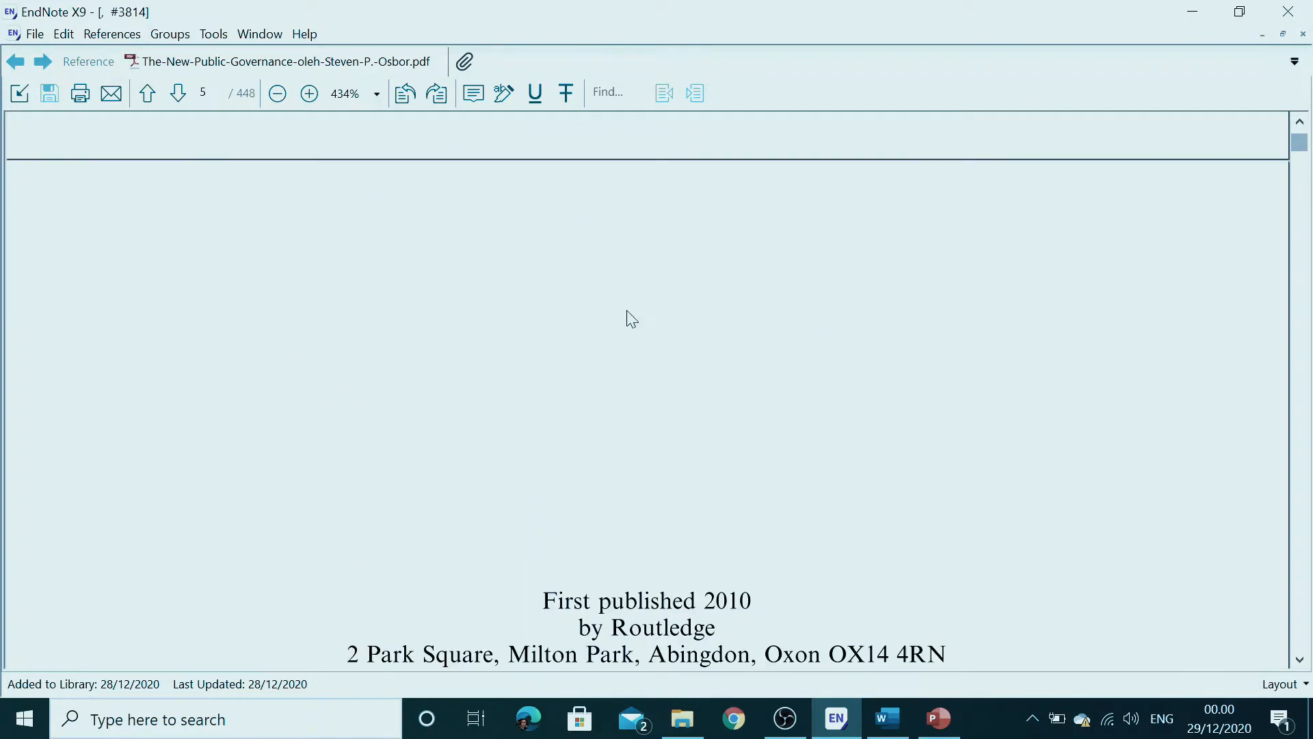
pyautogui.scroll(6, 629, 318)
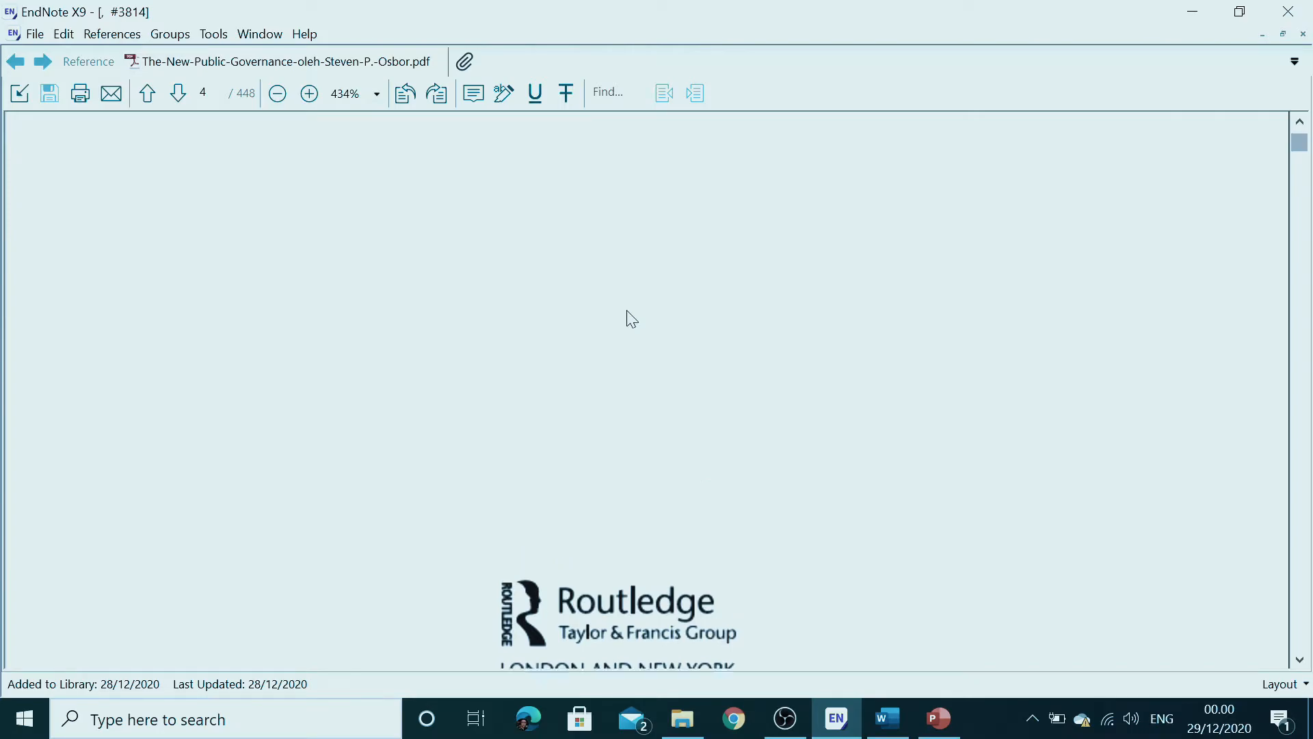
pyautogui.scroll(10, 631, 319)
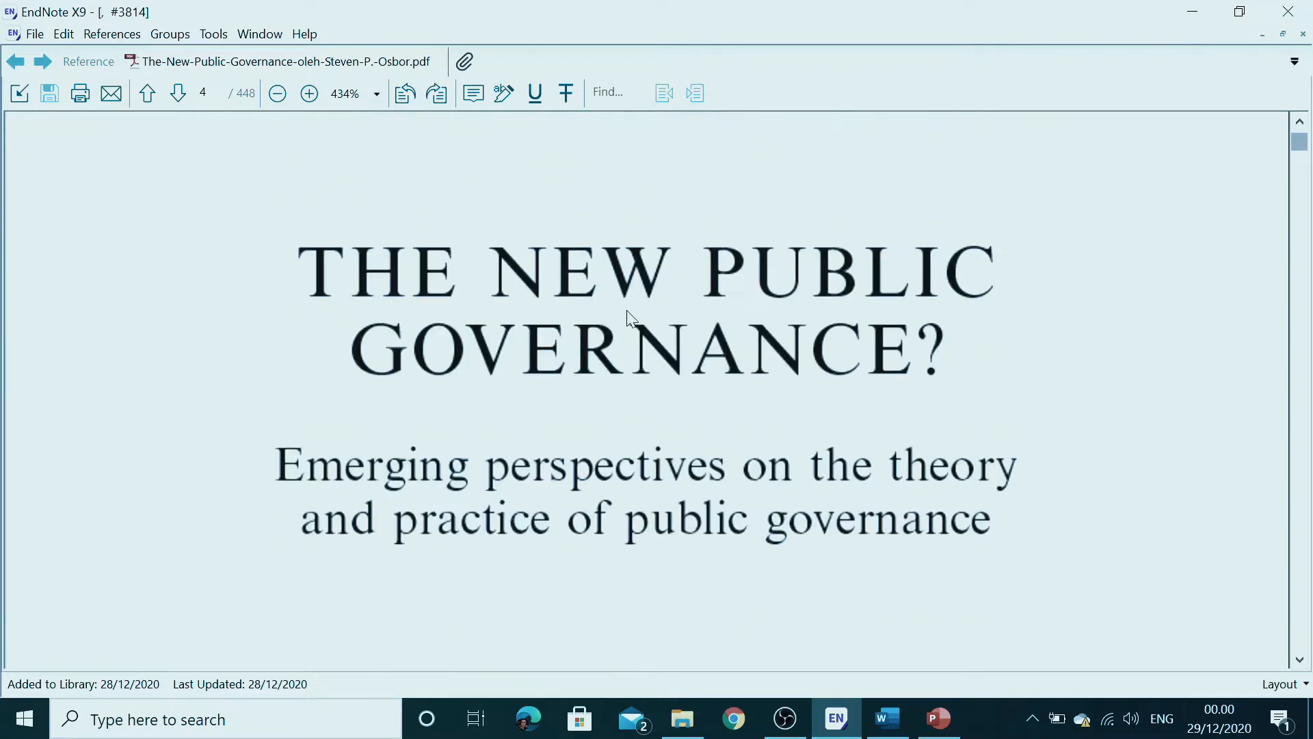
pyautogui.scroll(6, 632, 319)
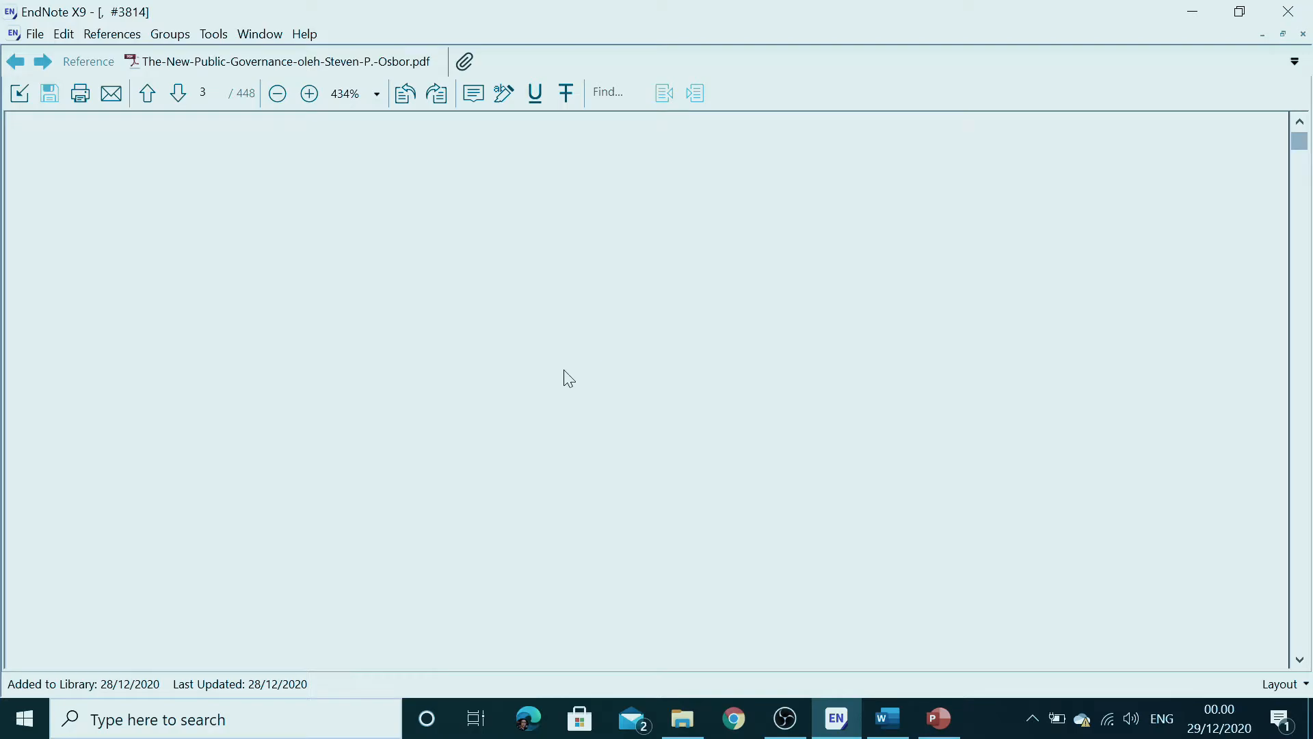
pyautogui.scroll(-3, 606, 374)
pyautogui.scroll(-10, 606, 374)
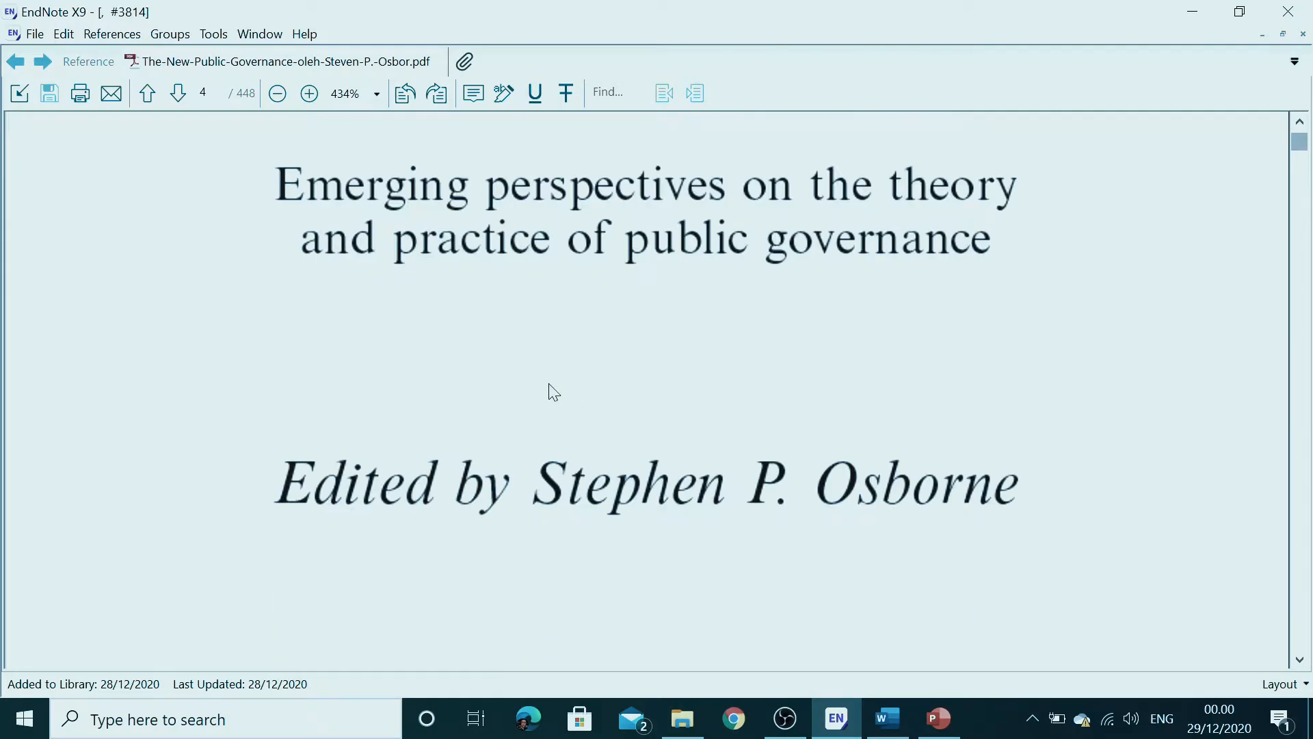
pyautogui.scroll(-10, 545, 391)
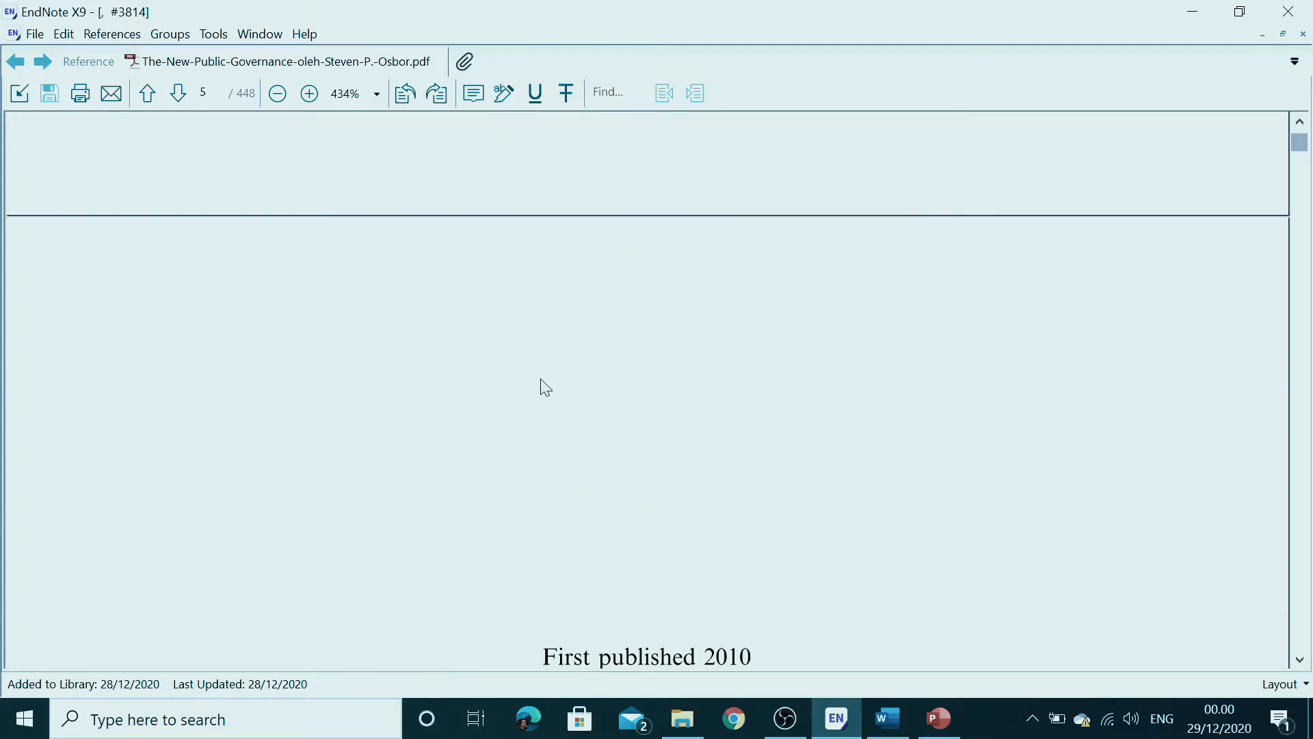
pyautogui.scroll(-10, 515, 370)
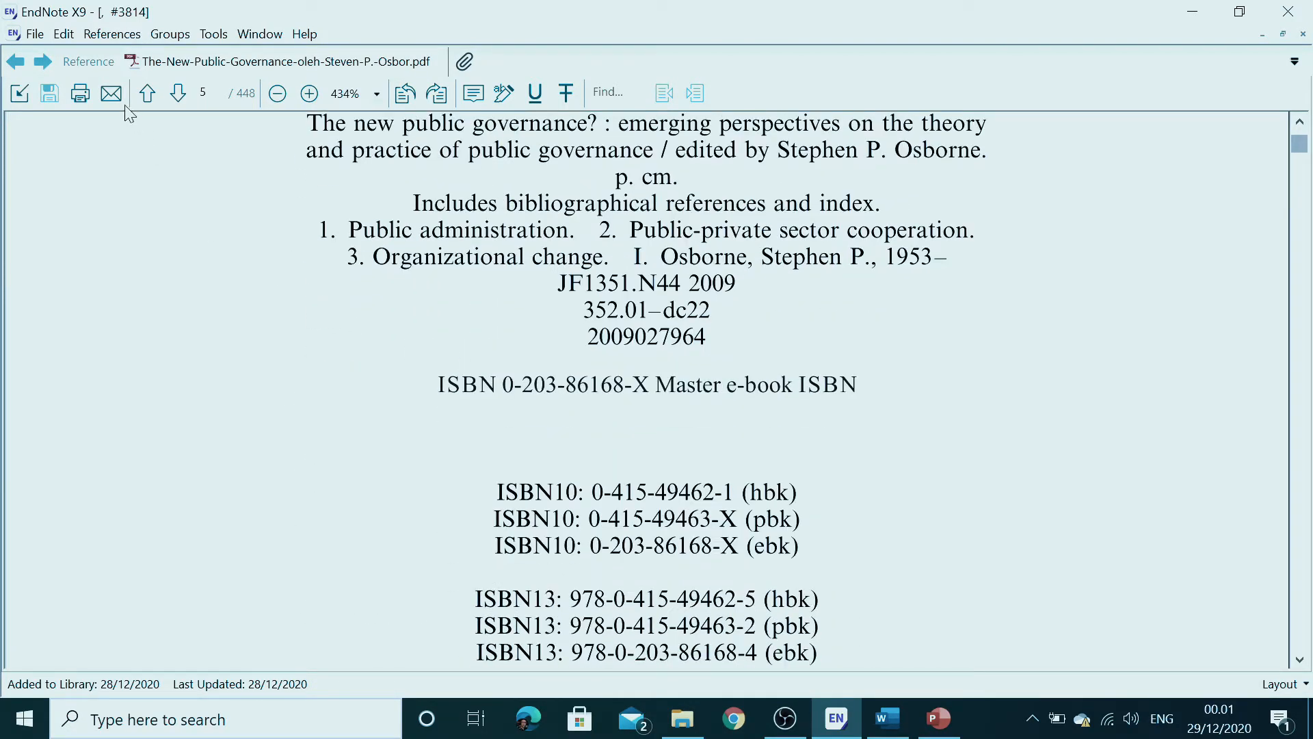
# - Find chapter 2's page range in the PDF's table of contents and enter 19-35 in the reference's Pages field
pyautogui.click(88, 61)
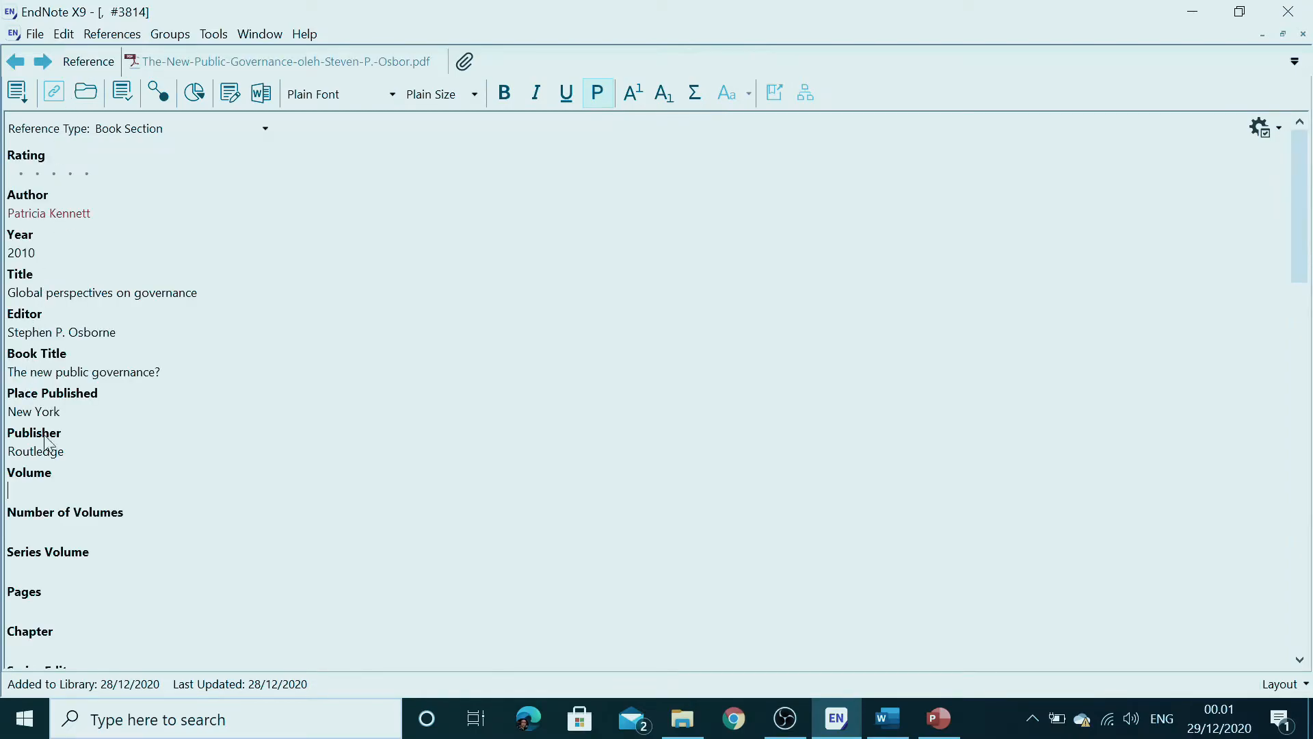
pyautogui.scroll(-1, 71, 601)
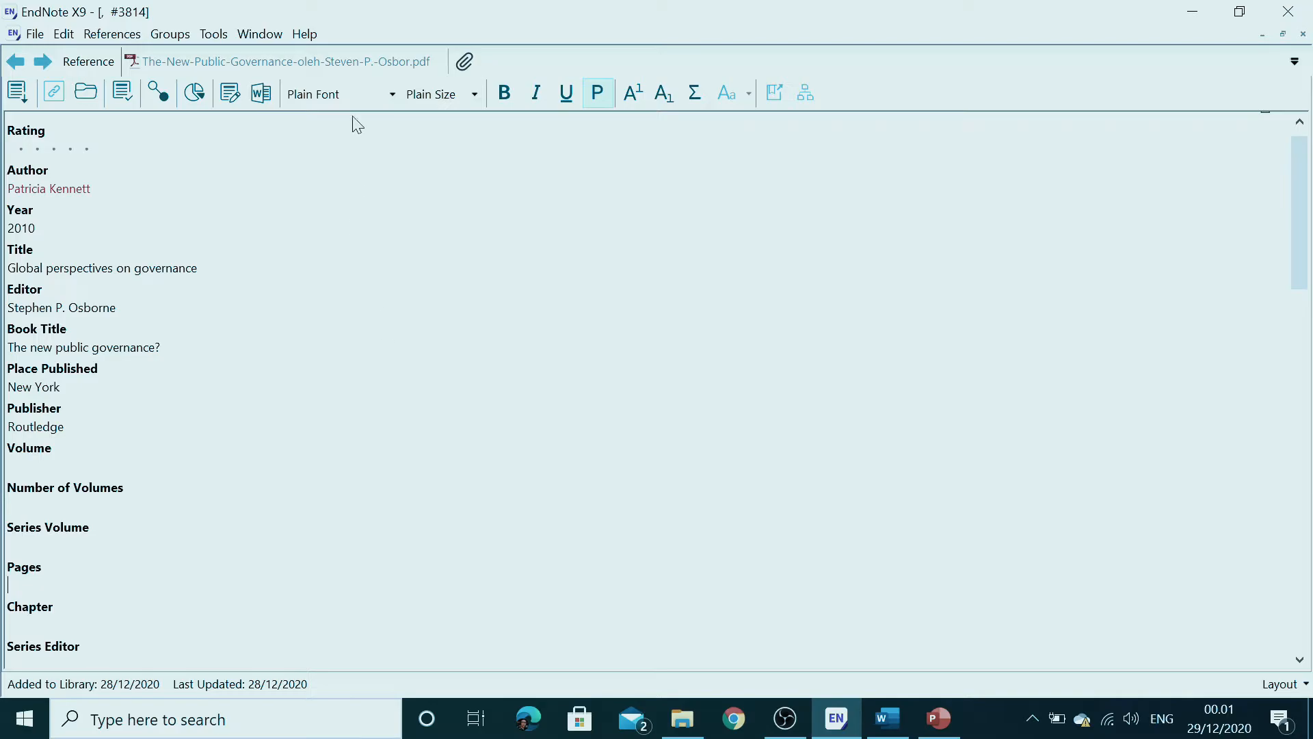
pyautogui.click(336, 62)
pyautogui.scroll(-10, 645, 466)
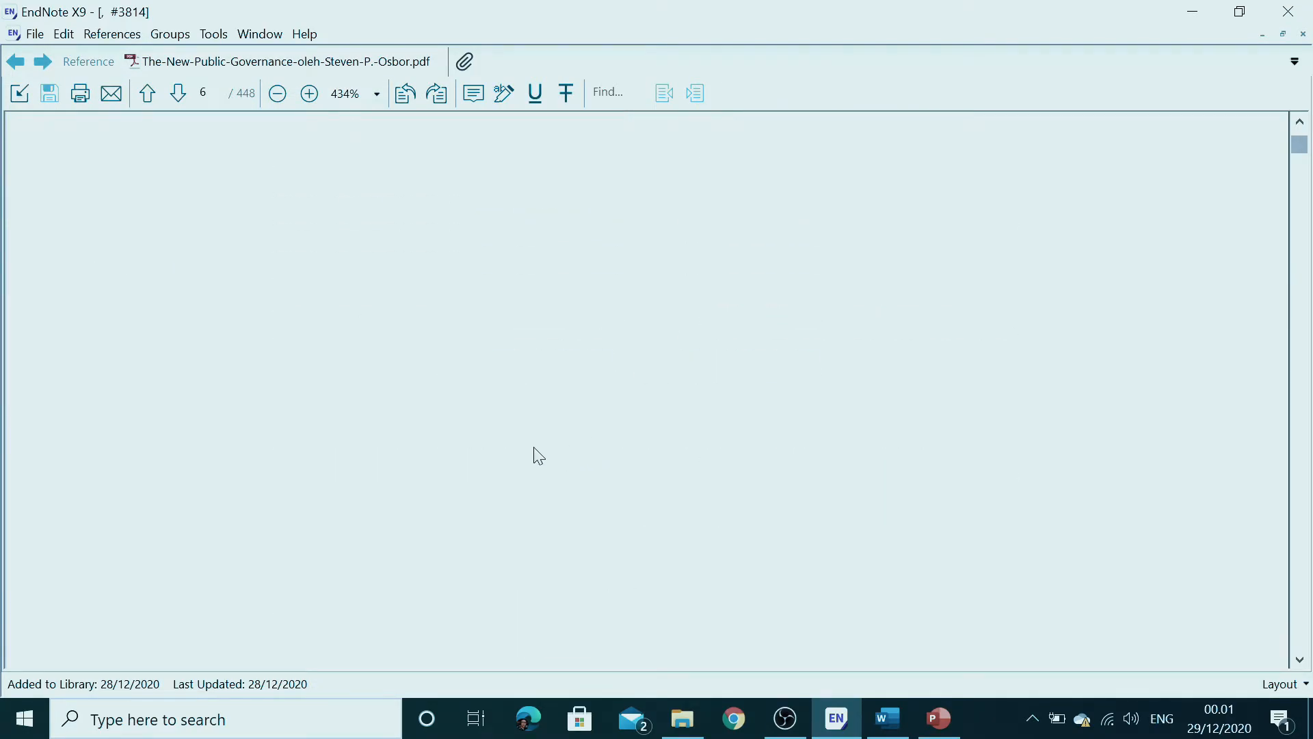
pyautogui.scroll(-3, 521, 455)
pyautogui.scroll(-5, 522, 455)
pyautogui.scroll(-10, 477, 435)
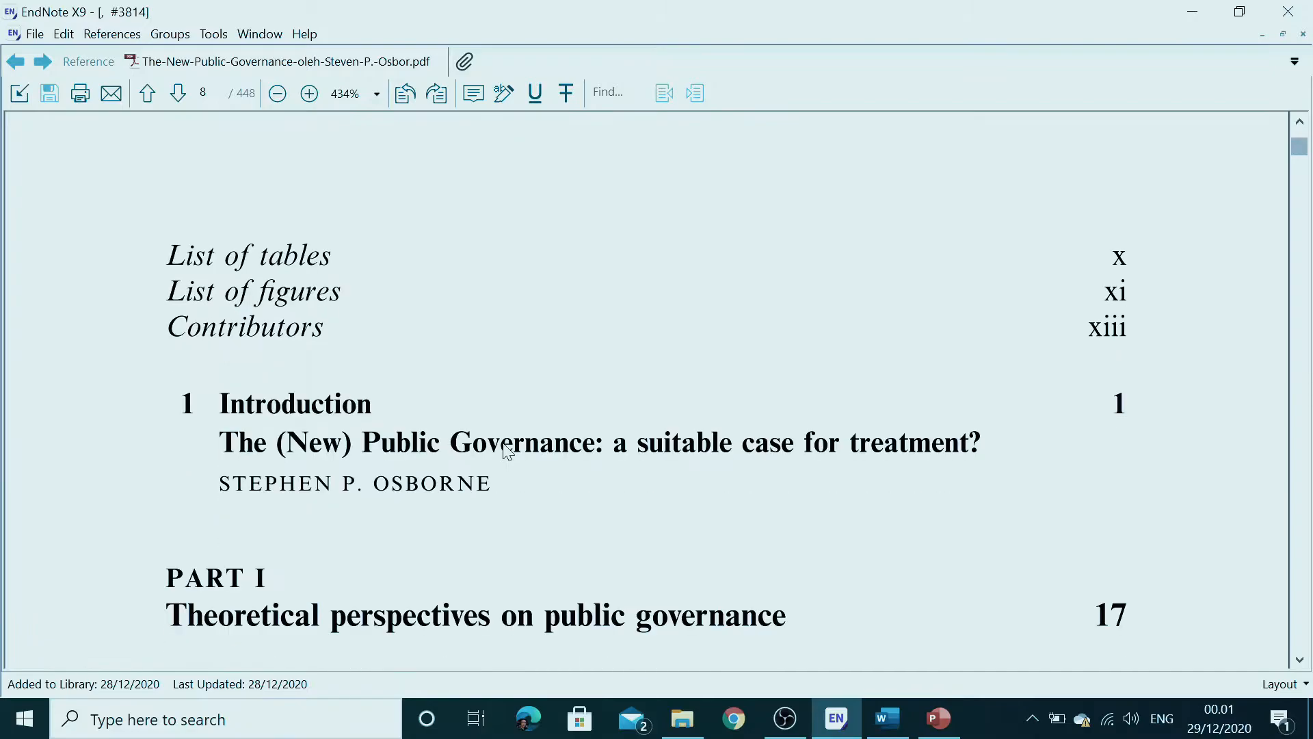
pyautogui.scroll(-2, 509, 438)
pyautogui.scroll(-1, 462, 471)
pyautogui.scroll(-3, 462, 470)
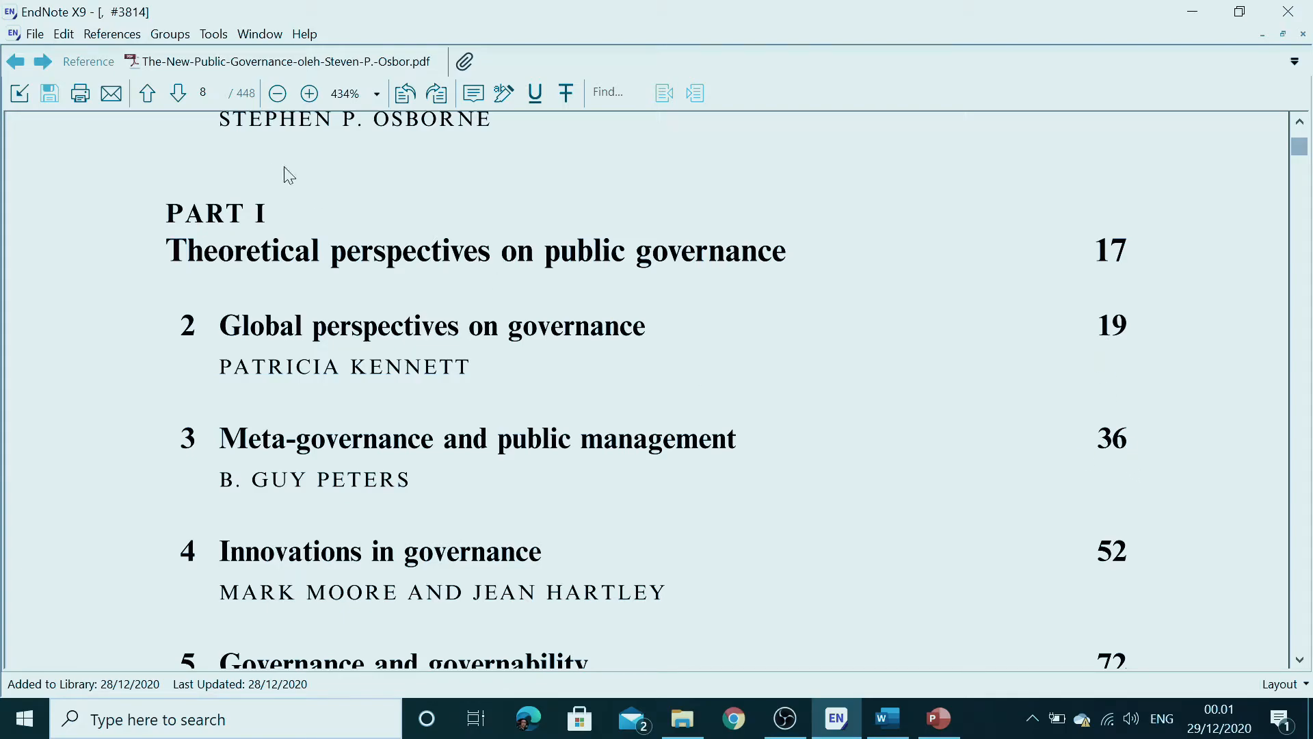
pyautogui.click(88, 62)
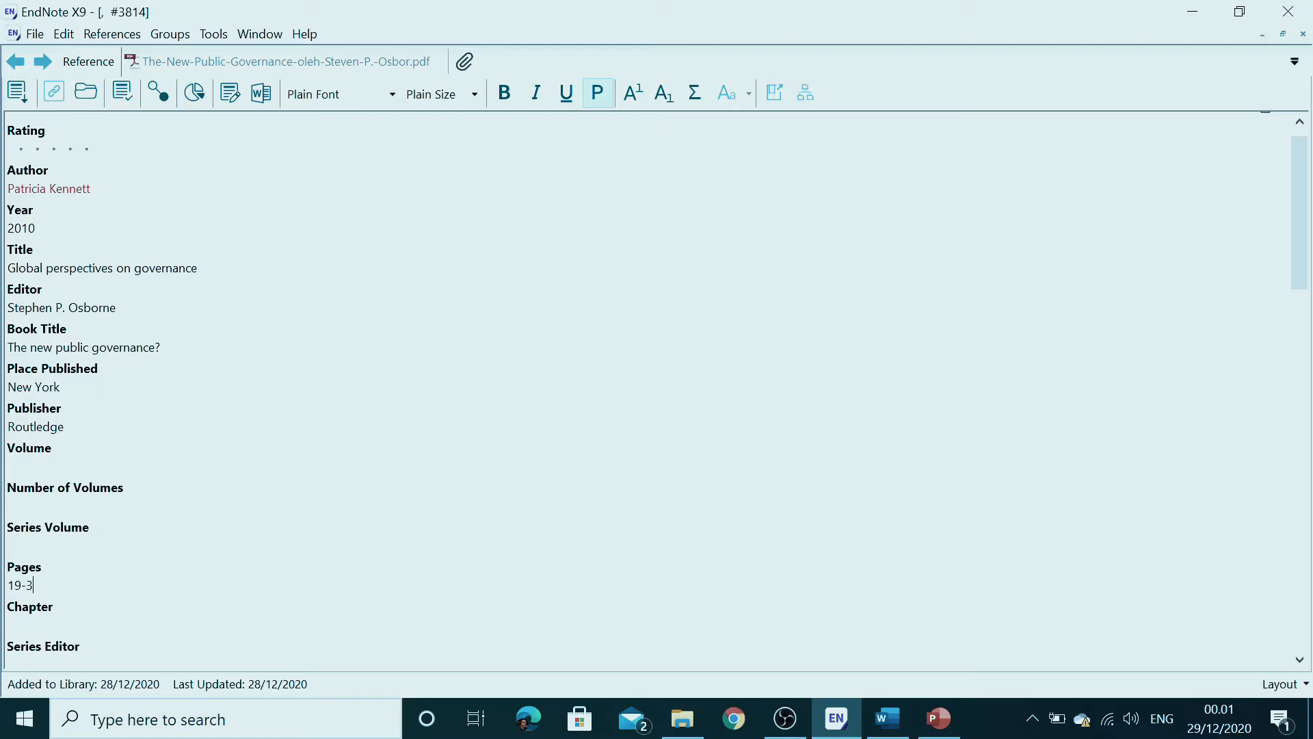
# - Check the remaining fields of the Book Section reference, then close it and save its changes
pyautogui.scroll(-2, 228, 522)
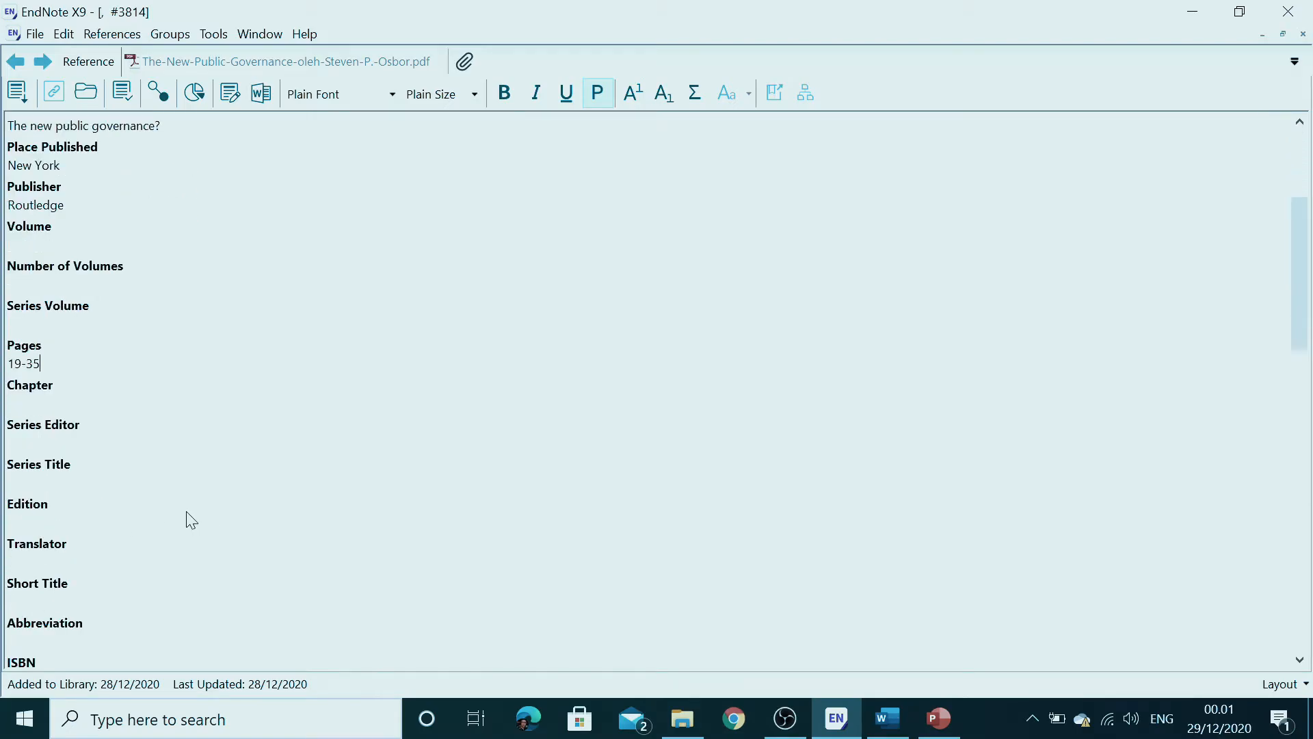
pyautogui.scroll(-8, 89, 504)
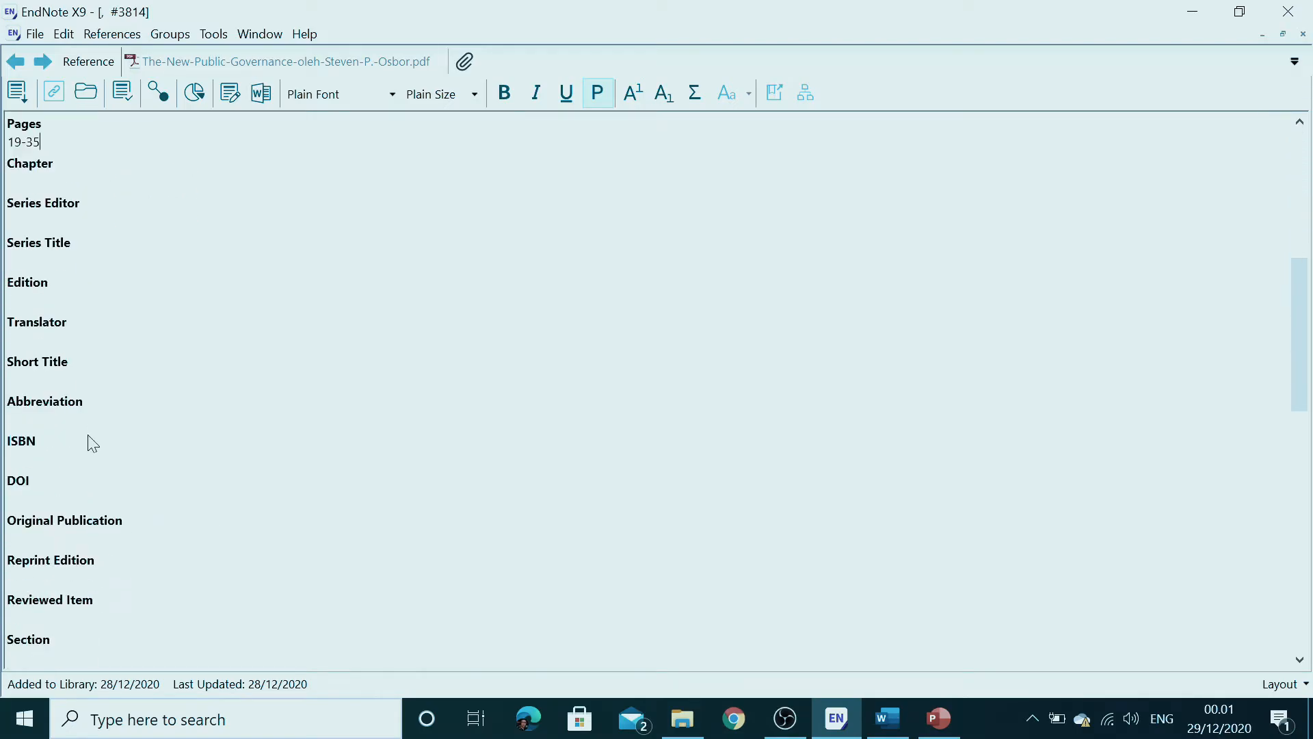
pyautogui.scroll(-8, 71, 454)
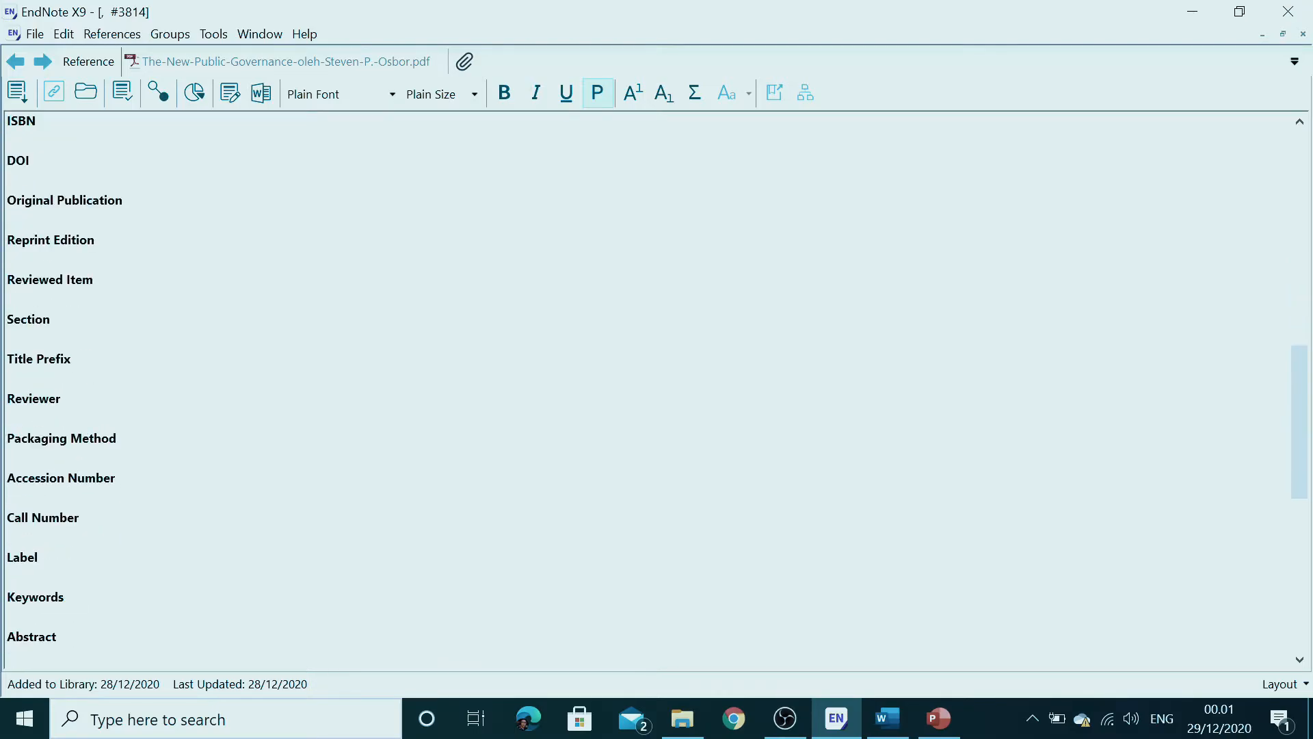
pyautogui.scroll(-2, 75, 469)
pyautogui.scroll(12, 76, 465)
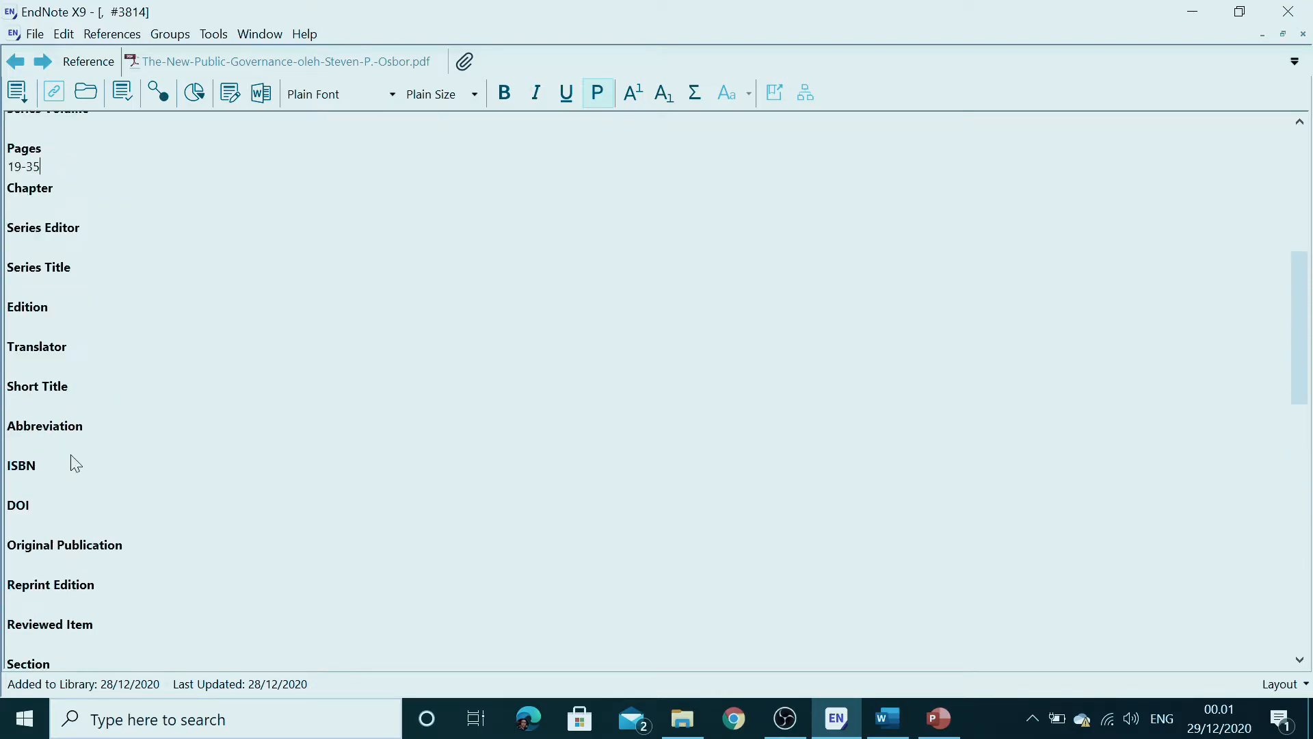
pyautogui.scroll(3, 76, 464)
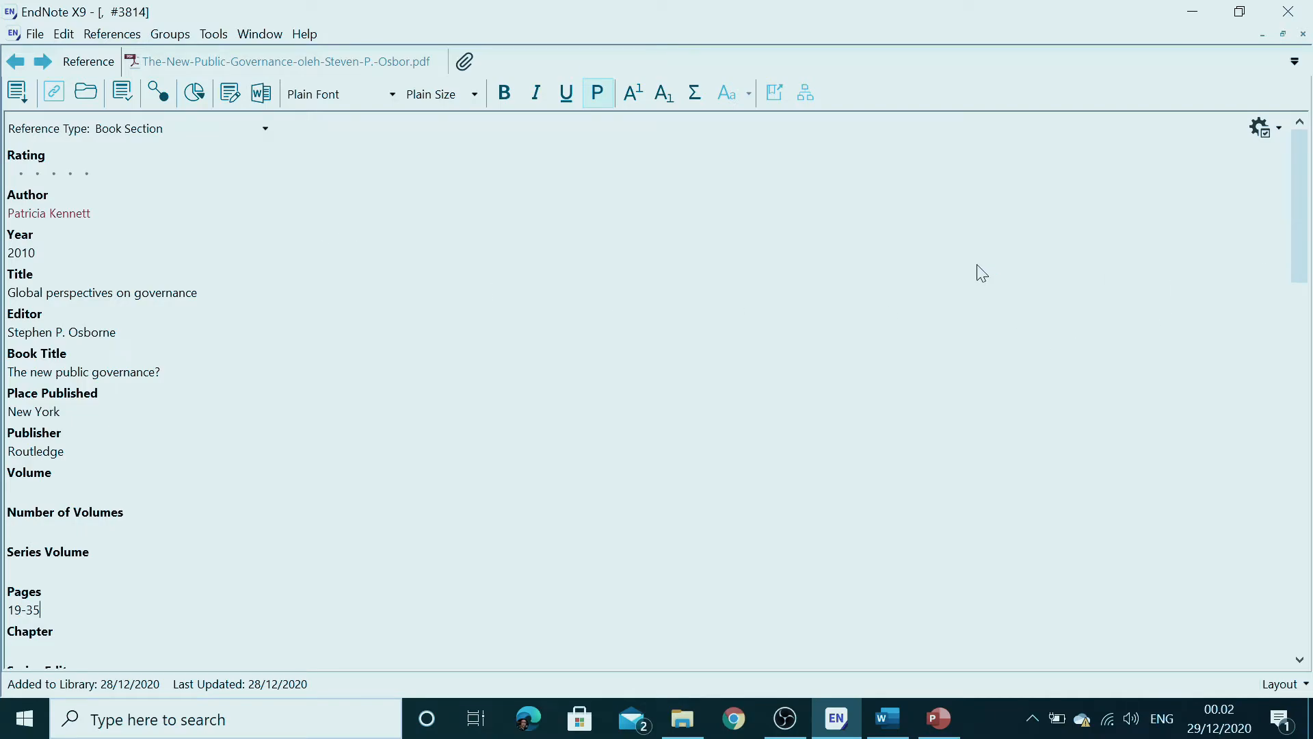
pyautogui.click(1303, 34)
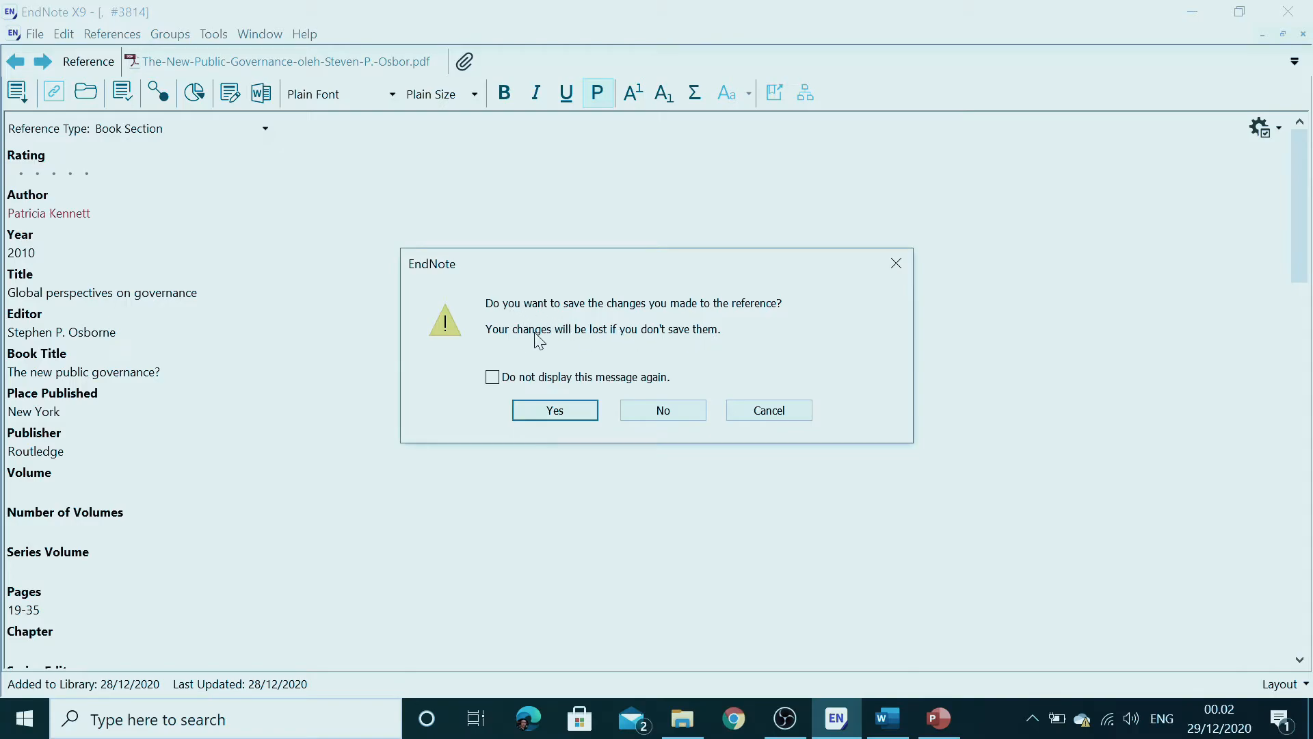
pyautogui.click(558, 411)
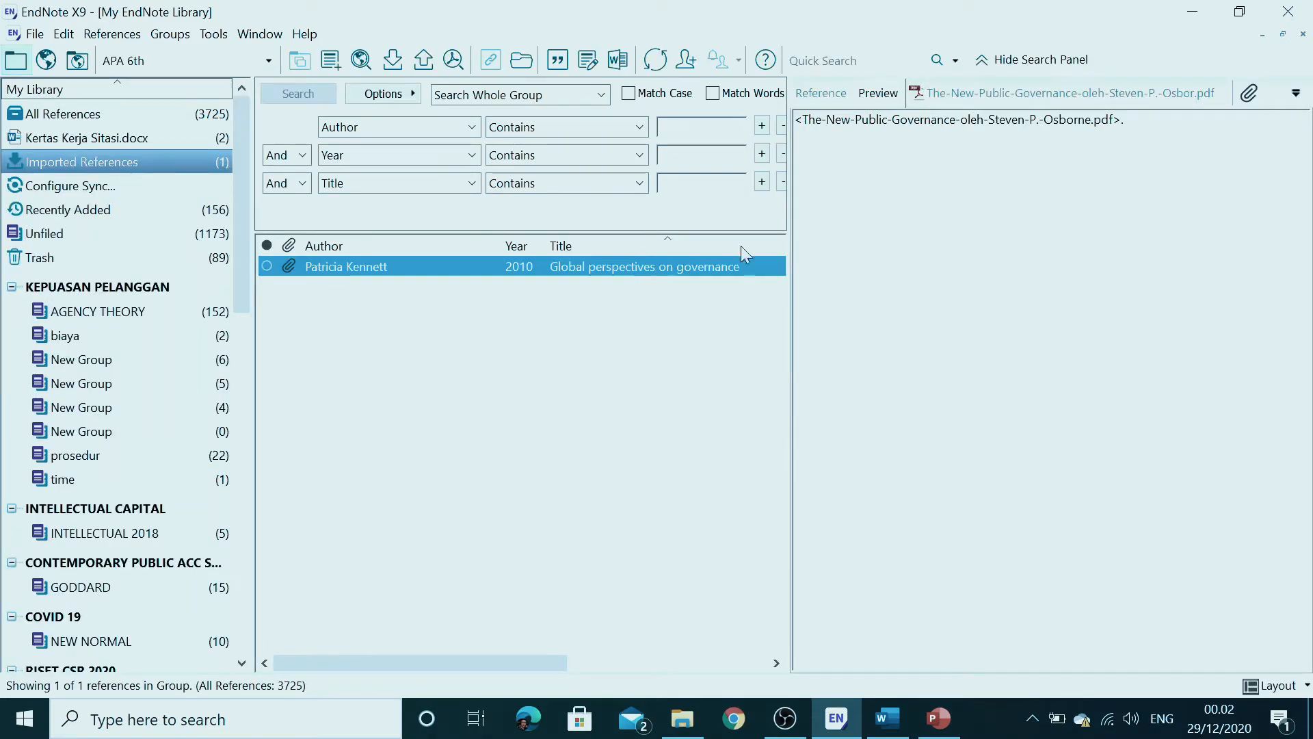
# - Select the "Global perspectives on governance" reference and examine its formatted entry in the preview
pyautogui.click(1026, 101)
pyautogui.click(882, 103)
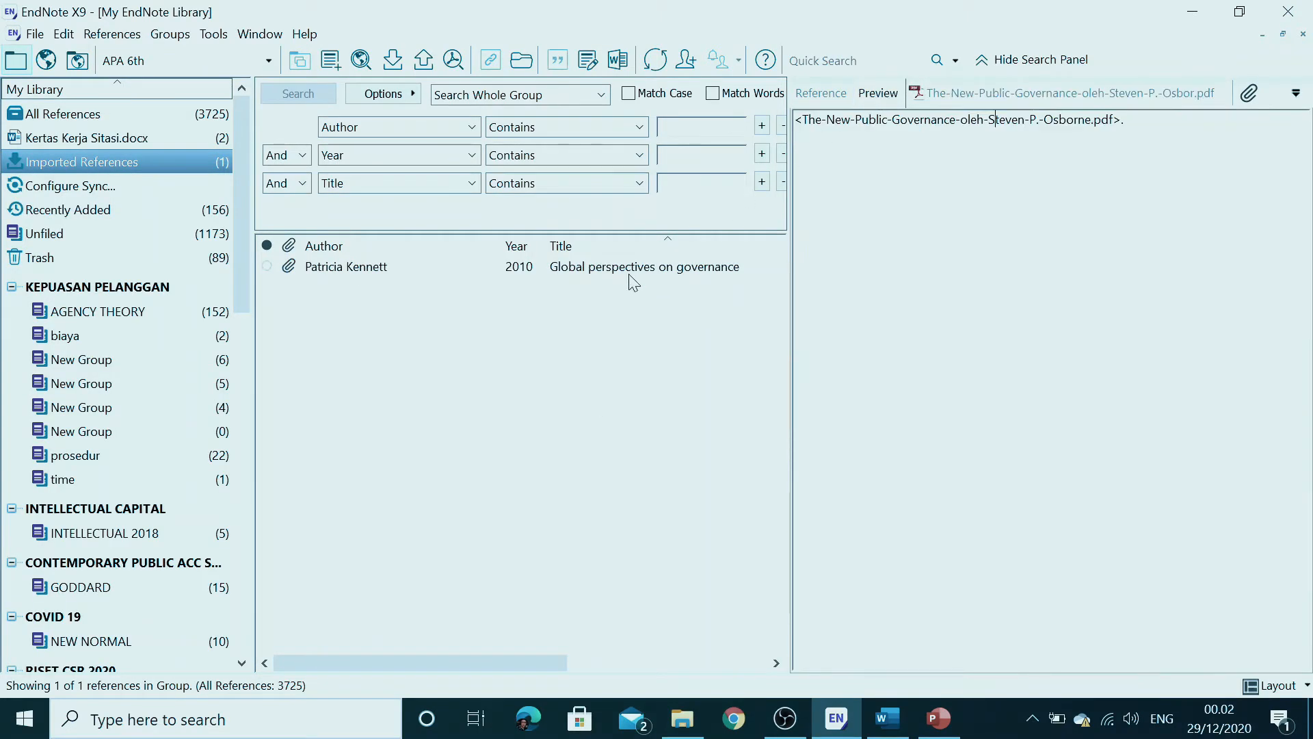
pyautogui.click(623, 270)
pyautogui.moveTo(1129, 120); pyautogui.dragTo(794, 120)
pyautogui.click(887, 120)
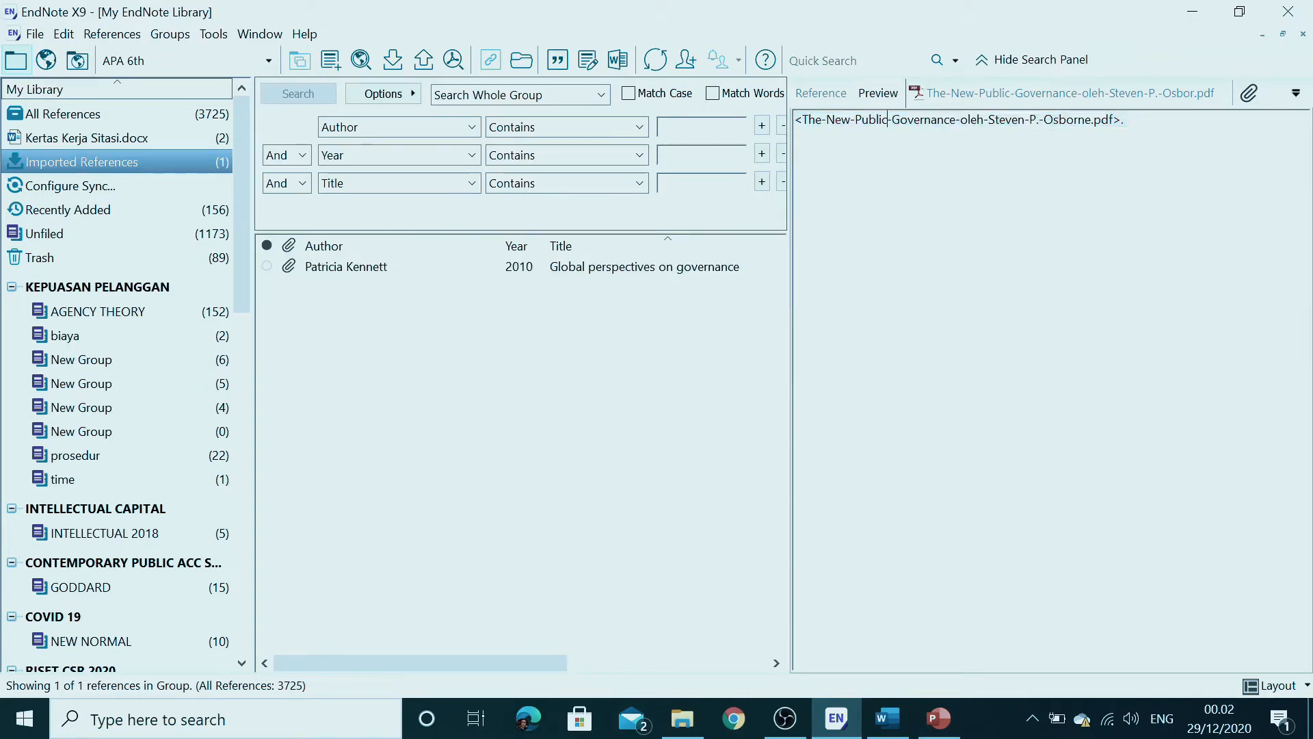
pyautogui.click(606, 266)
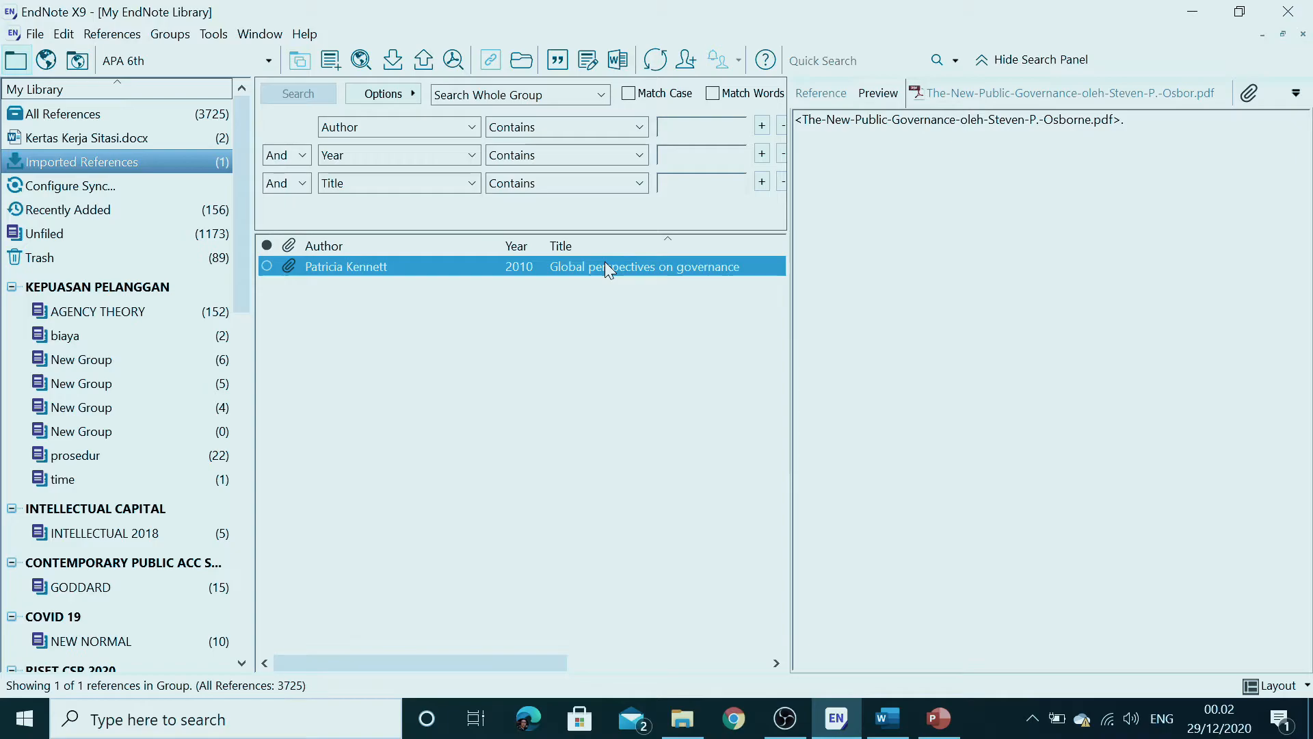
pyautogui.click(898, 121)
pyautogui.click(615, 282)
# - Refresh the reference preview by switching the output style to APA 6th-Annotated and back to APA 6th
pyautogui.click(269, 62)
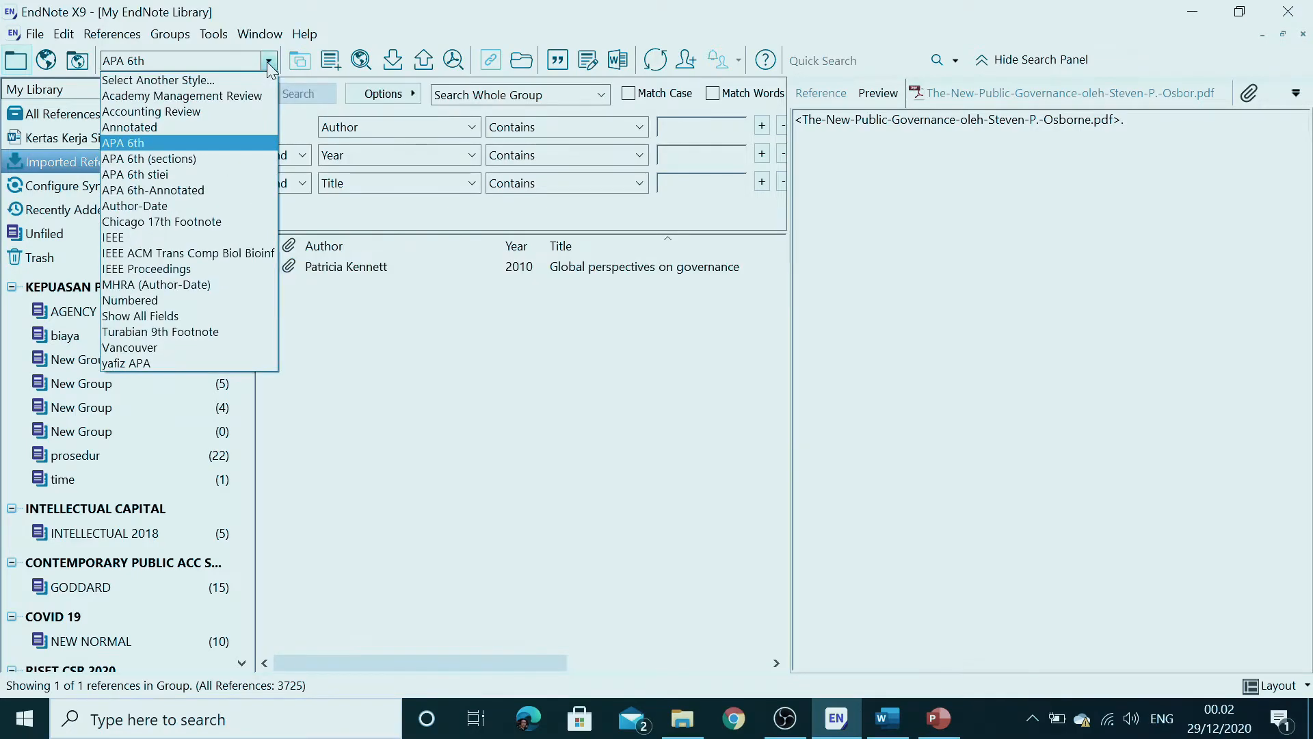
pyautogui.click(185, 189)
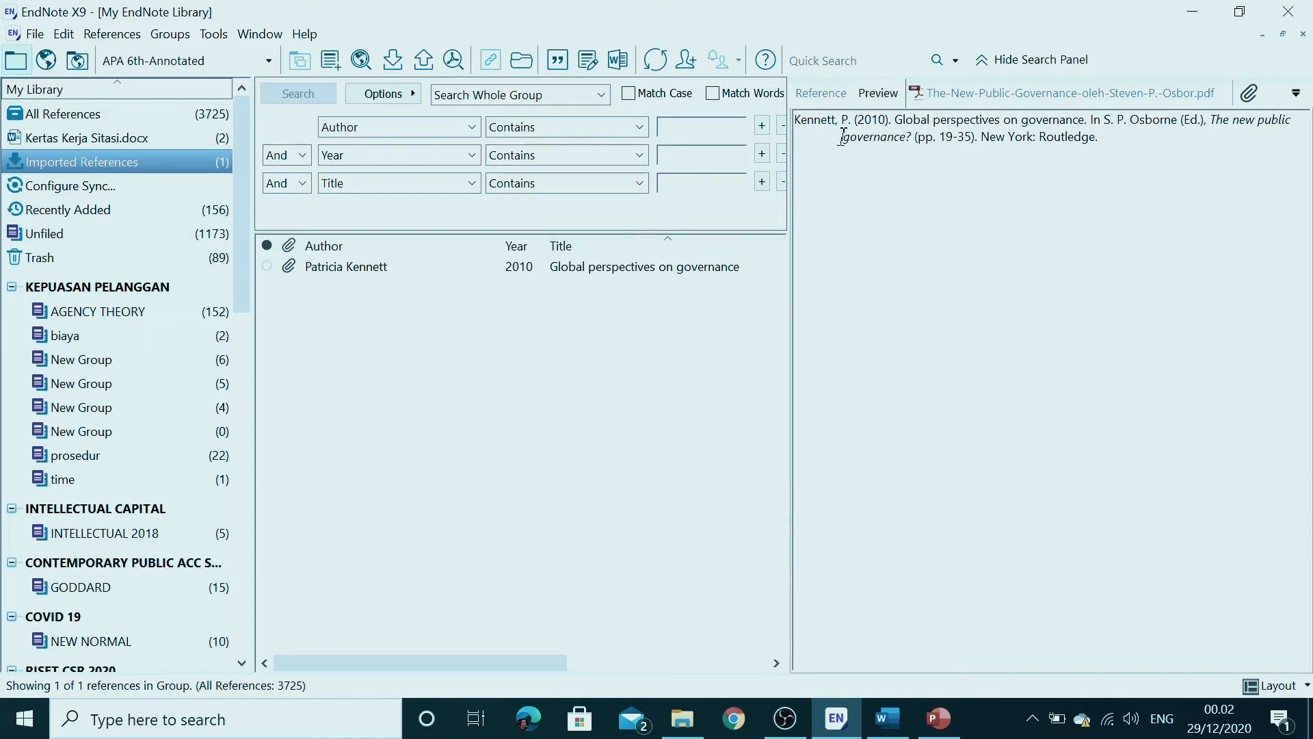
pyautogui.click(596, 268)
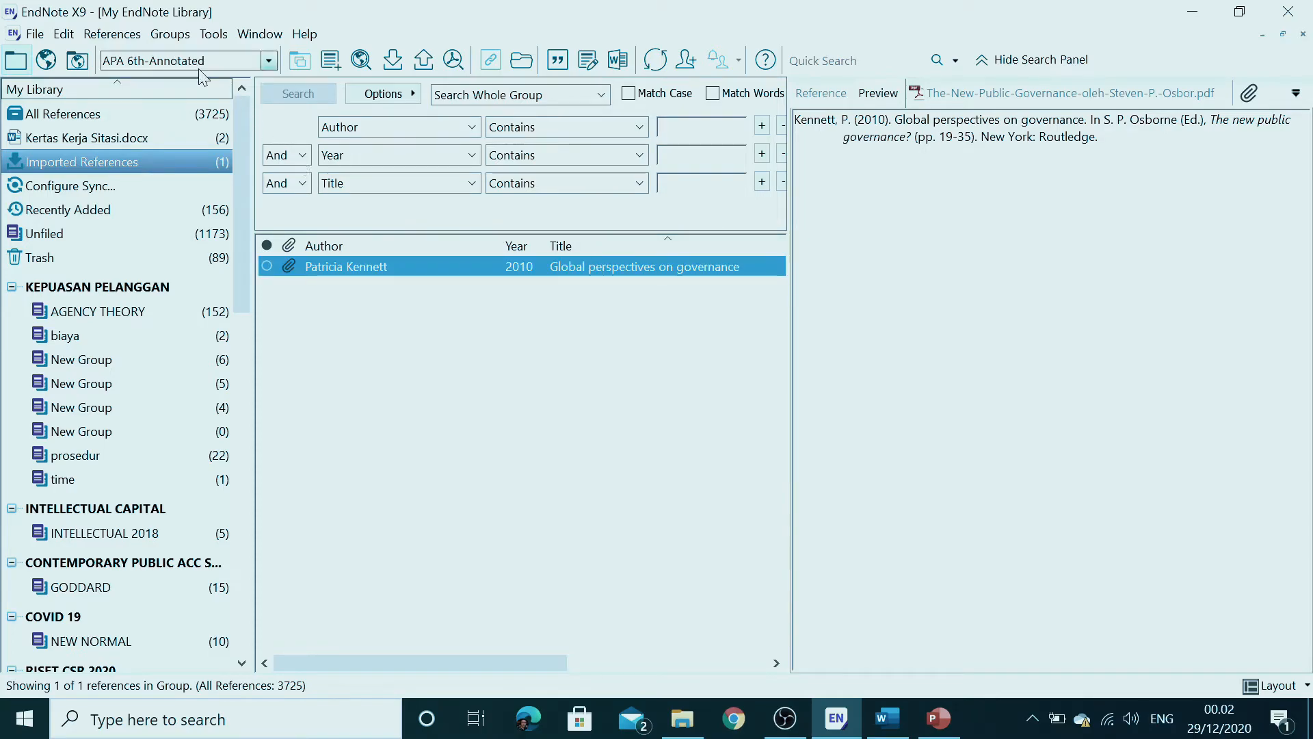
pyautogui.click(271, 62)
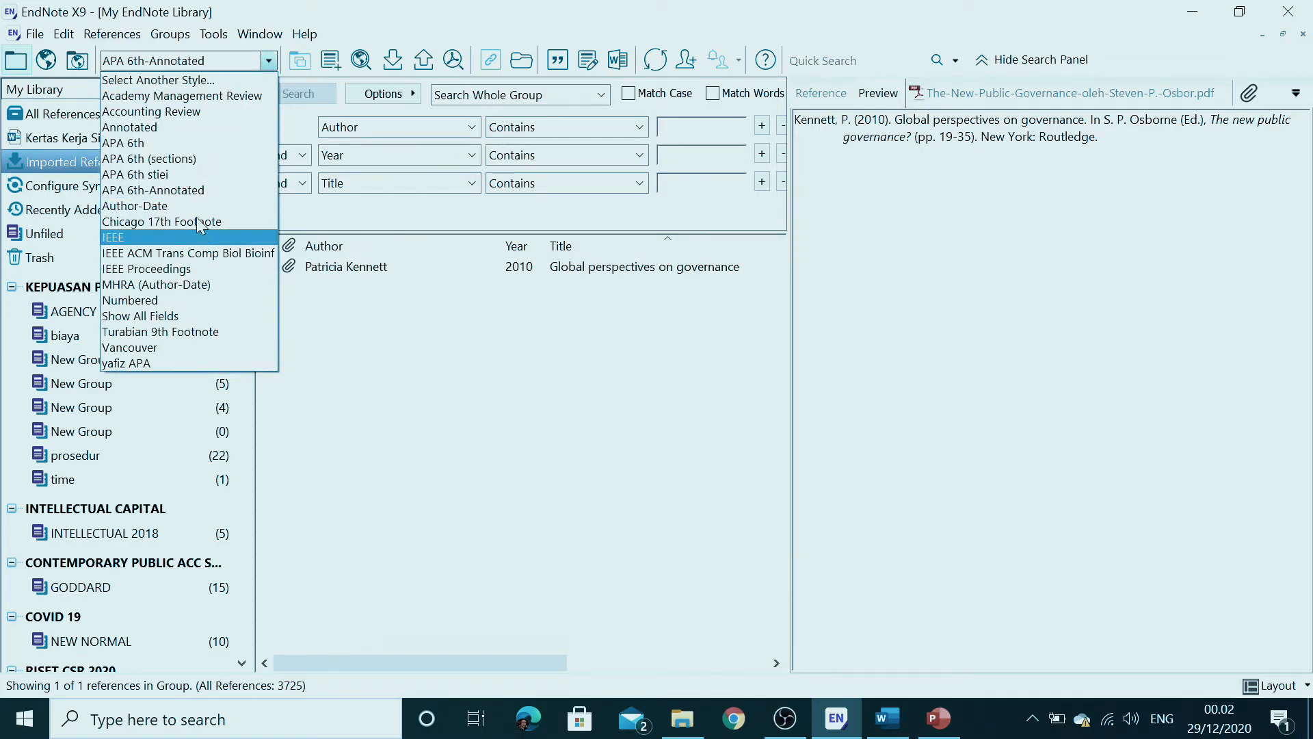
pyautogui.click(152, 142)
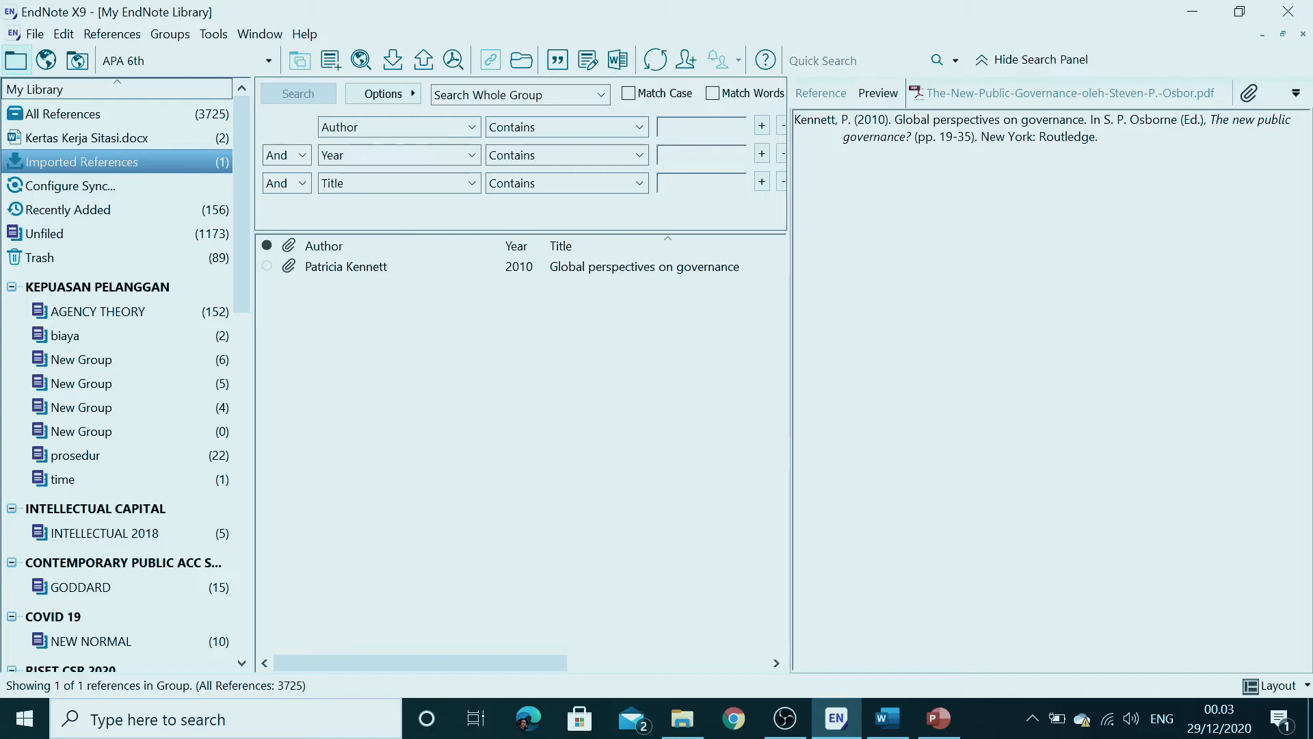
# - Examine the book title, publisher and chapter title in the formatted preview, and view the attached PDF
pyautogui.moveTo(1212, 118); pyautogui.dragTo(909, 140)
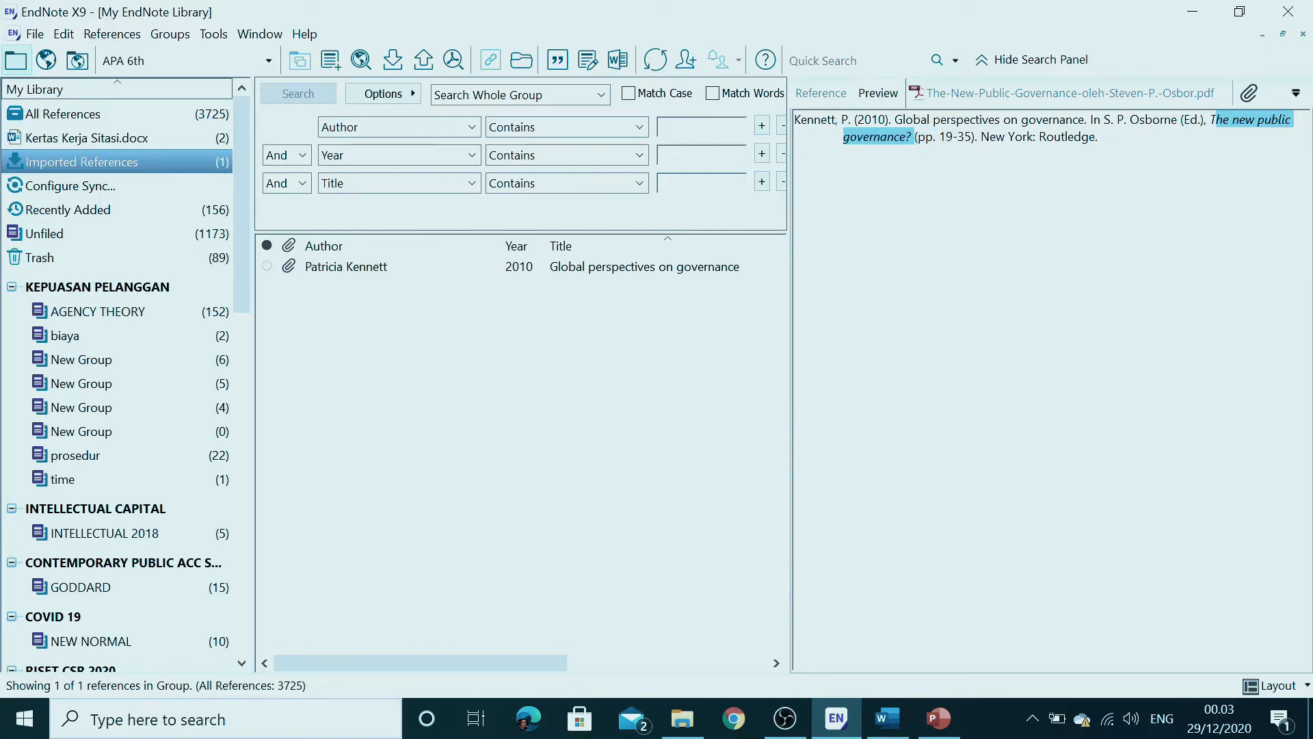
pyautogui.click(1054, 137)
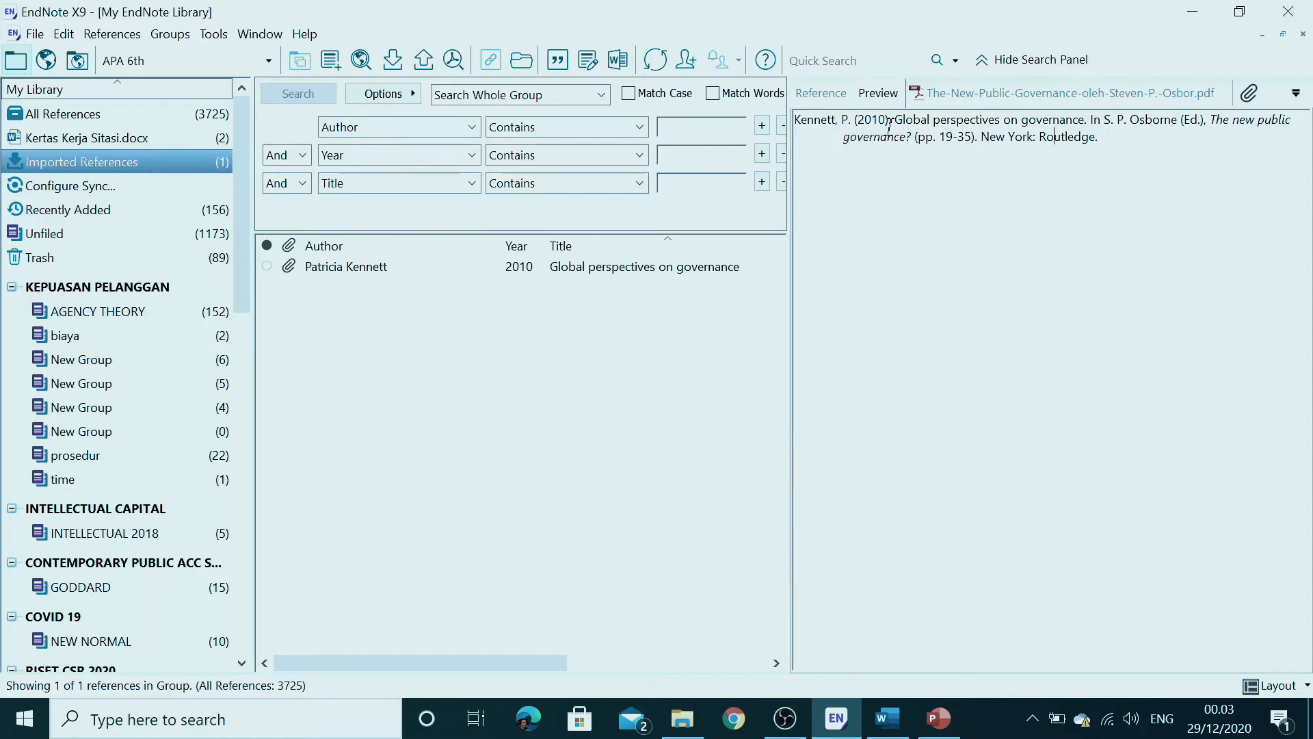
pyautogui.moveTo(891, 121); pyautogui.dragTo(1102, 120)
pyautogui.click(1098, 137)
pyautogui.click(649, 267)
pyautogui.click(1029, 93)
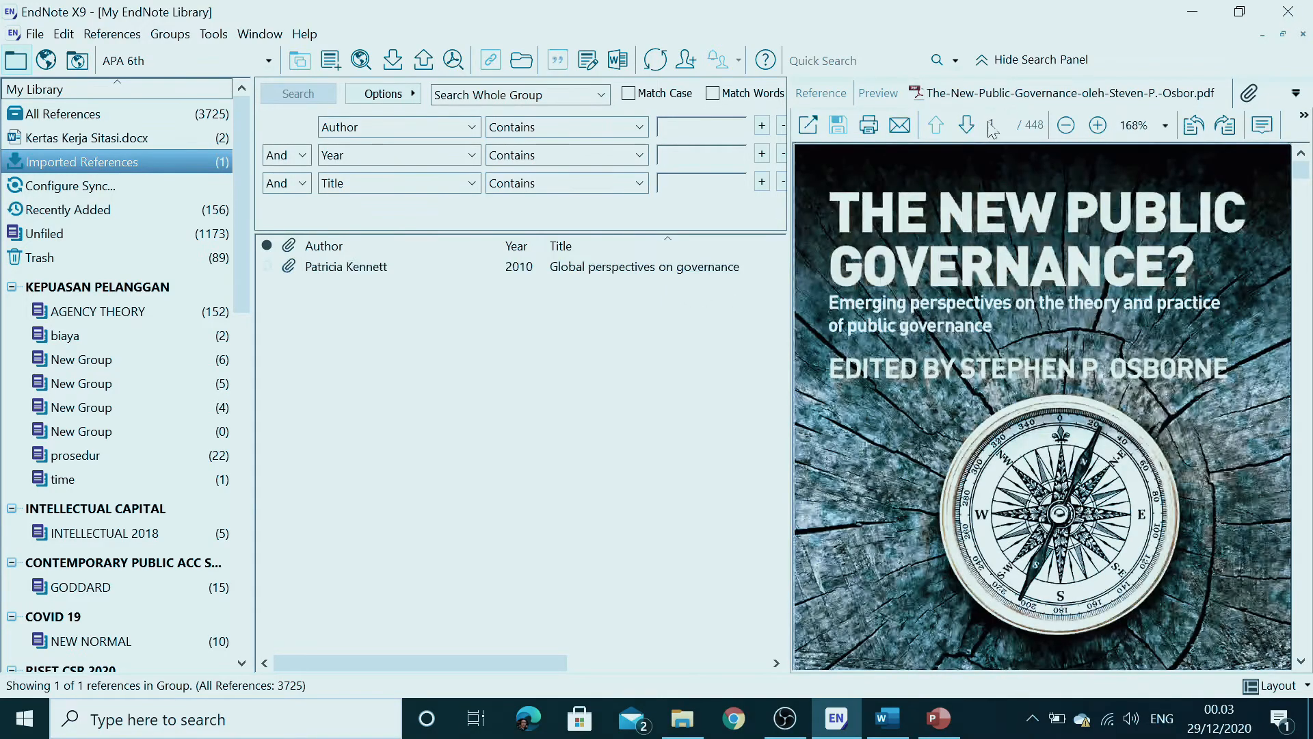
# - Select the "Global perspectives on governance" reference, then switch to Word and delete the 1987 page-numbered citation under "Sitasi di AKHIR kalimat"
pyautogui.click(664, 266)
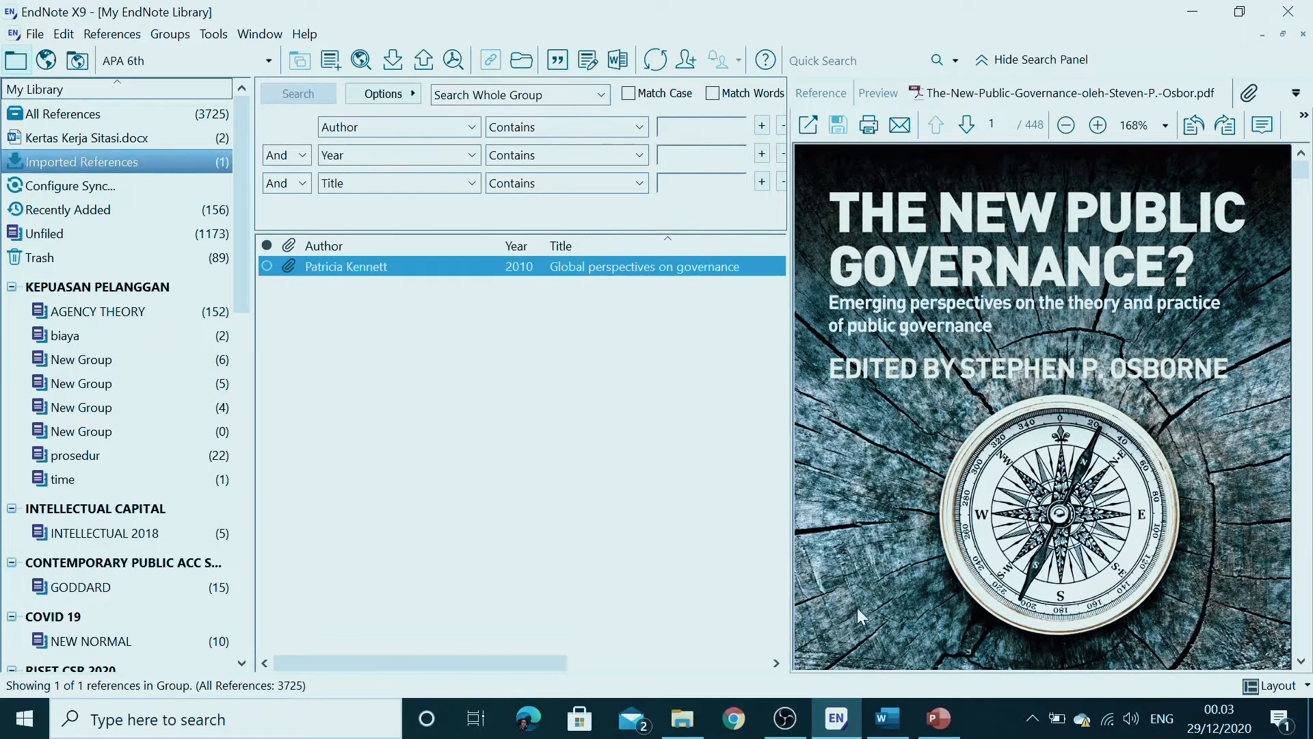
pyautogui.click(888, 718)
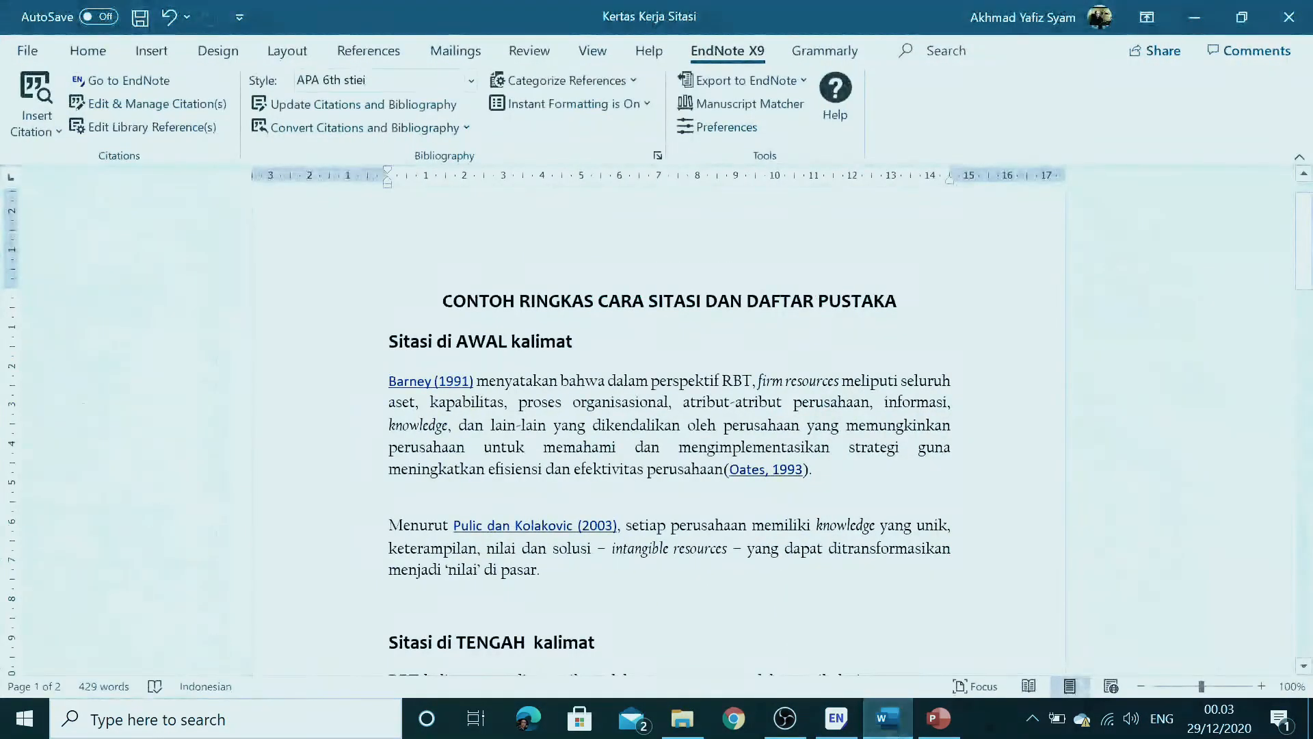
pyautogui.scroll(-10, 543, 372)
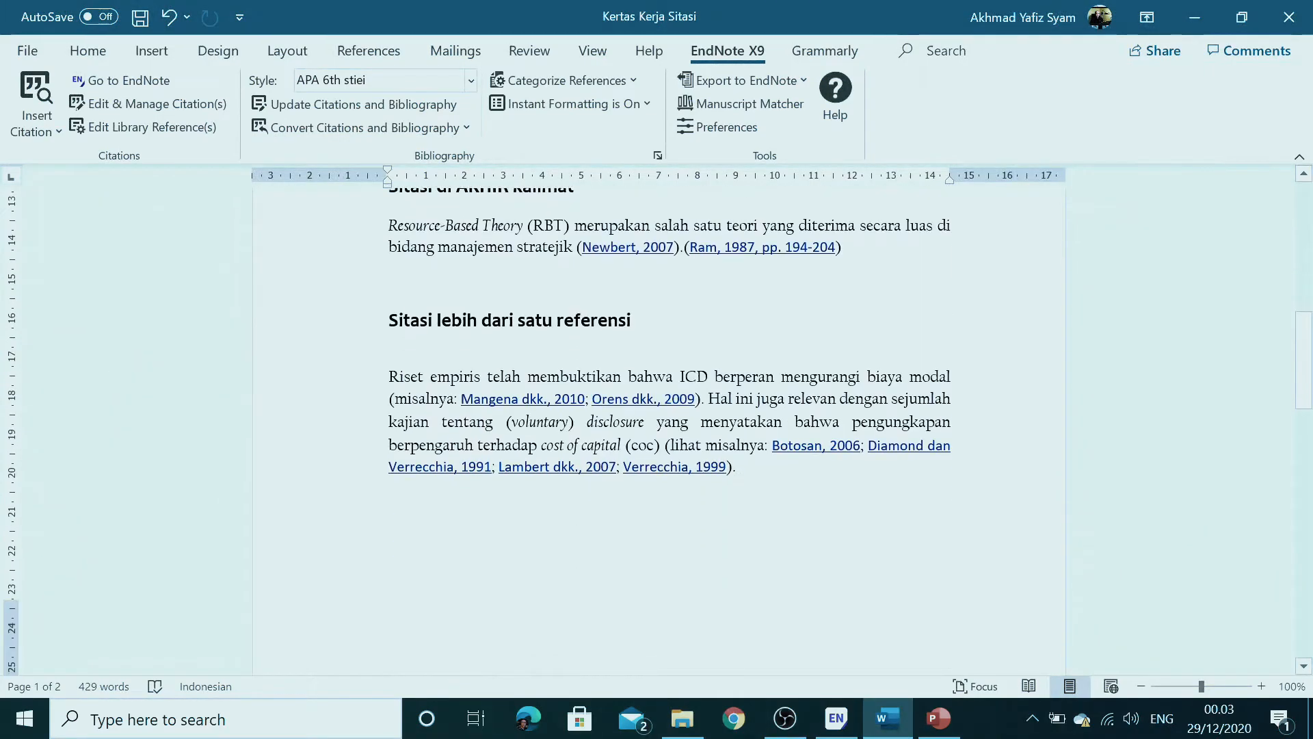
pyautogui.moveTo(842, 247); pyautogui.dragTo(686, 247)
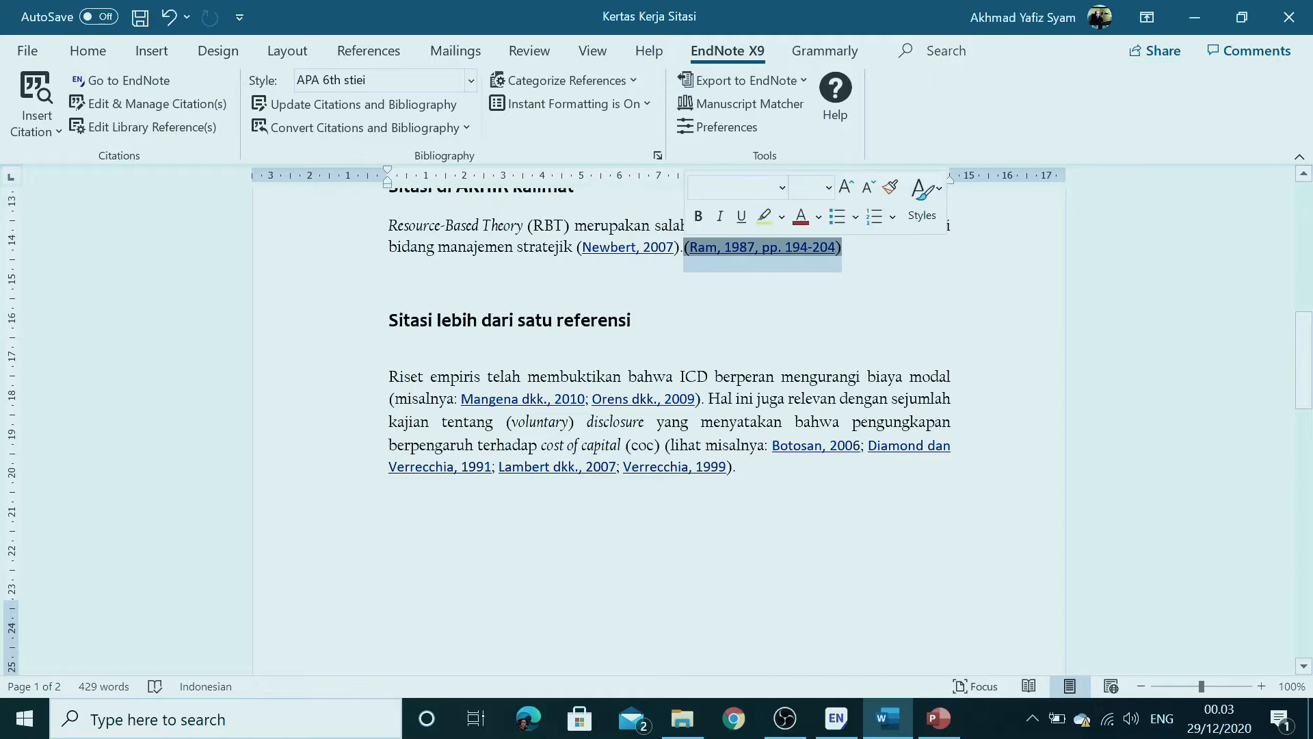
pyautogui.press('Delete')
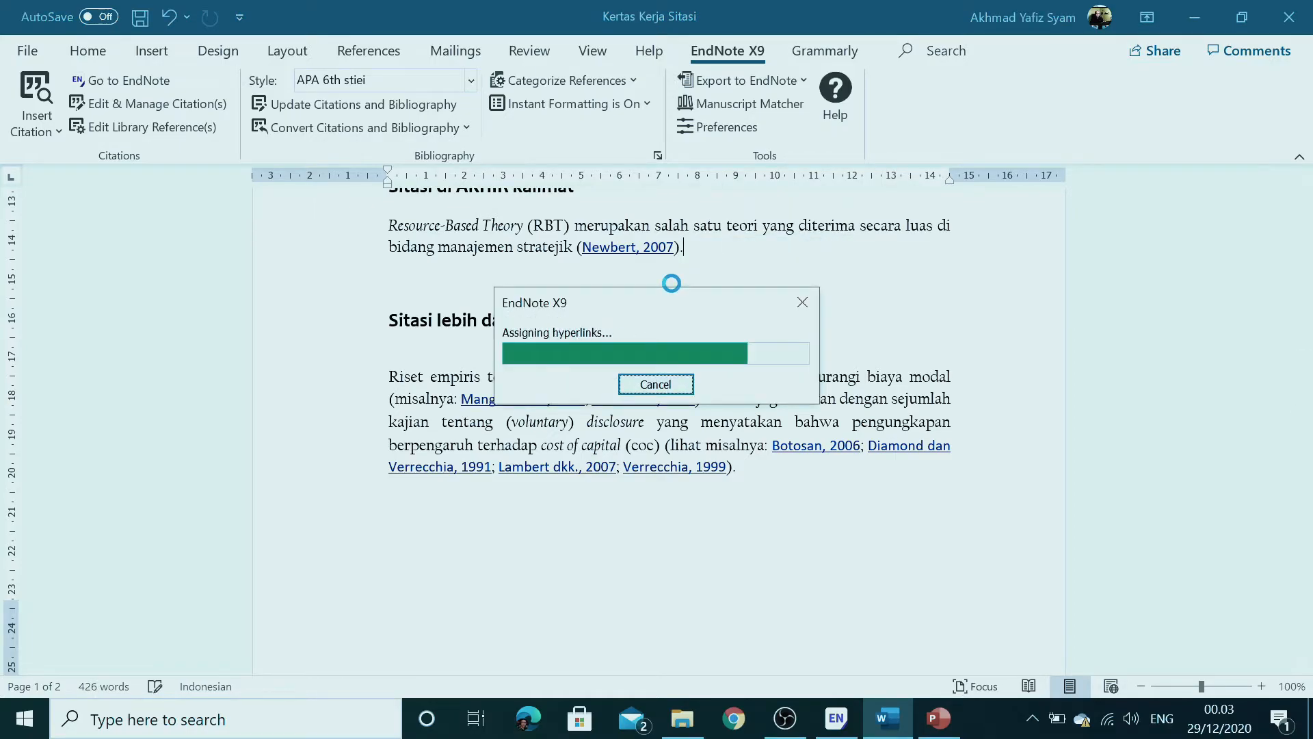
# - Add "Ahahahaklhkllllkkjh" at the end of the "Sitasi di AKHIR kalimat" paragraph and insert the selected EndNote reference as a citation after it
pyautogui.scroll(3, 669, 411)
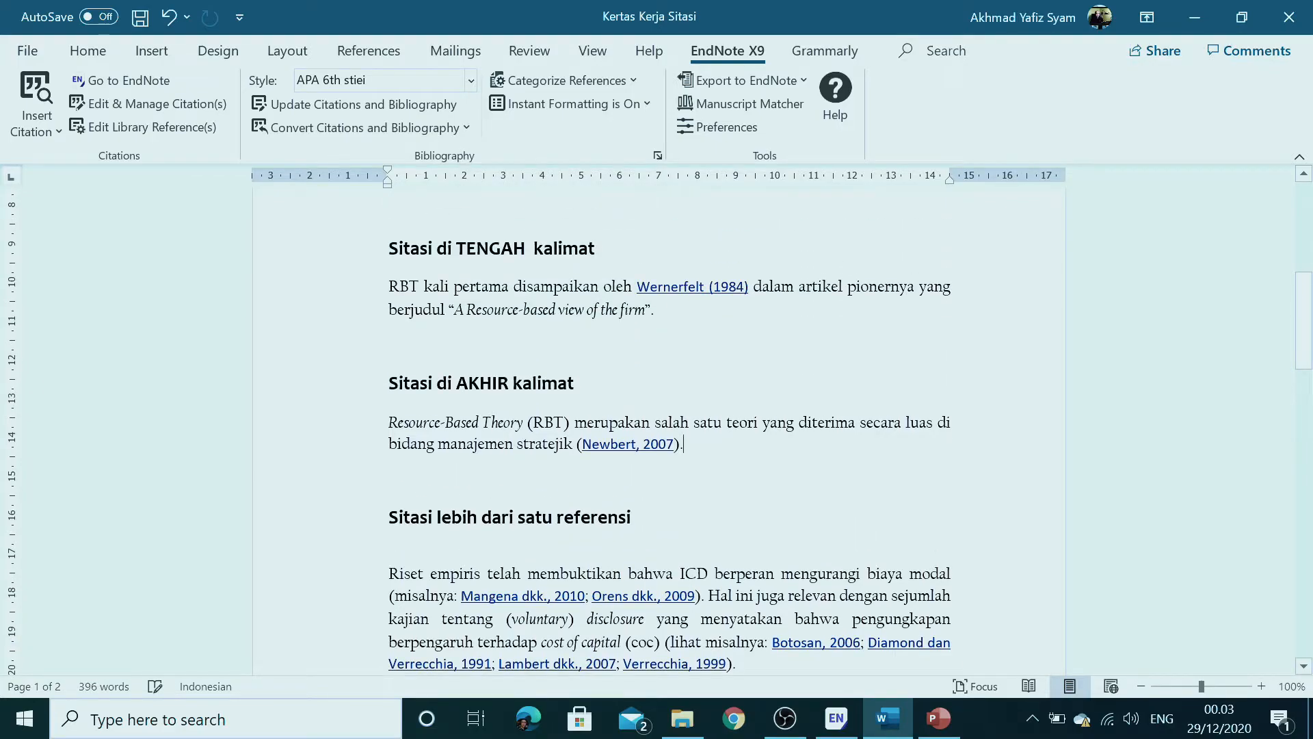
pyautogui.scroll(2, 656, 424)
pyautogui.scroll(2, 657, 424)
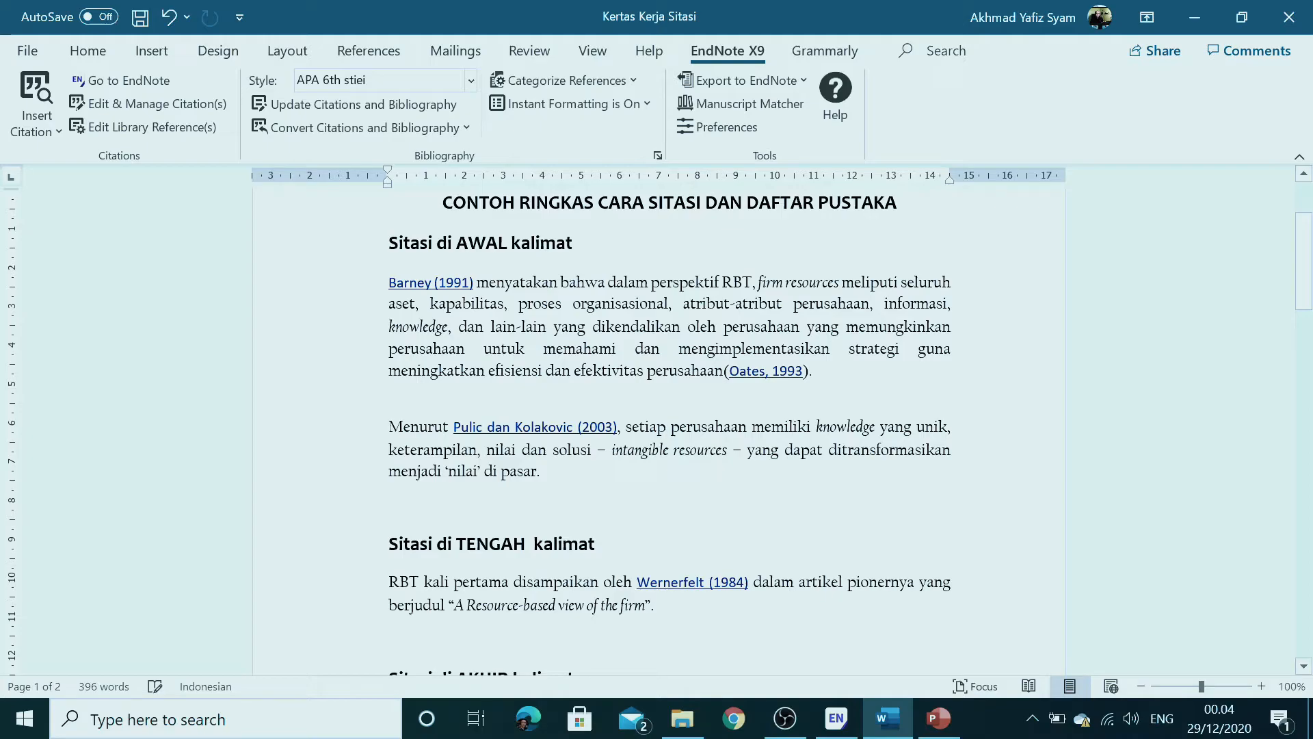
pyautogui.scroll(-3, 657, 424)
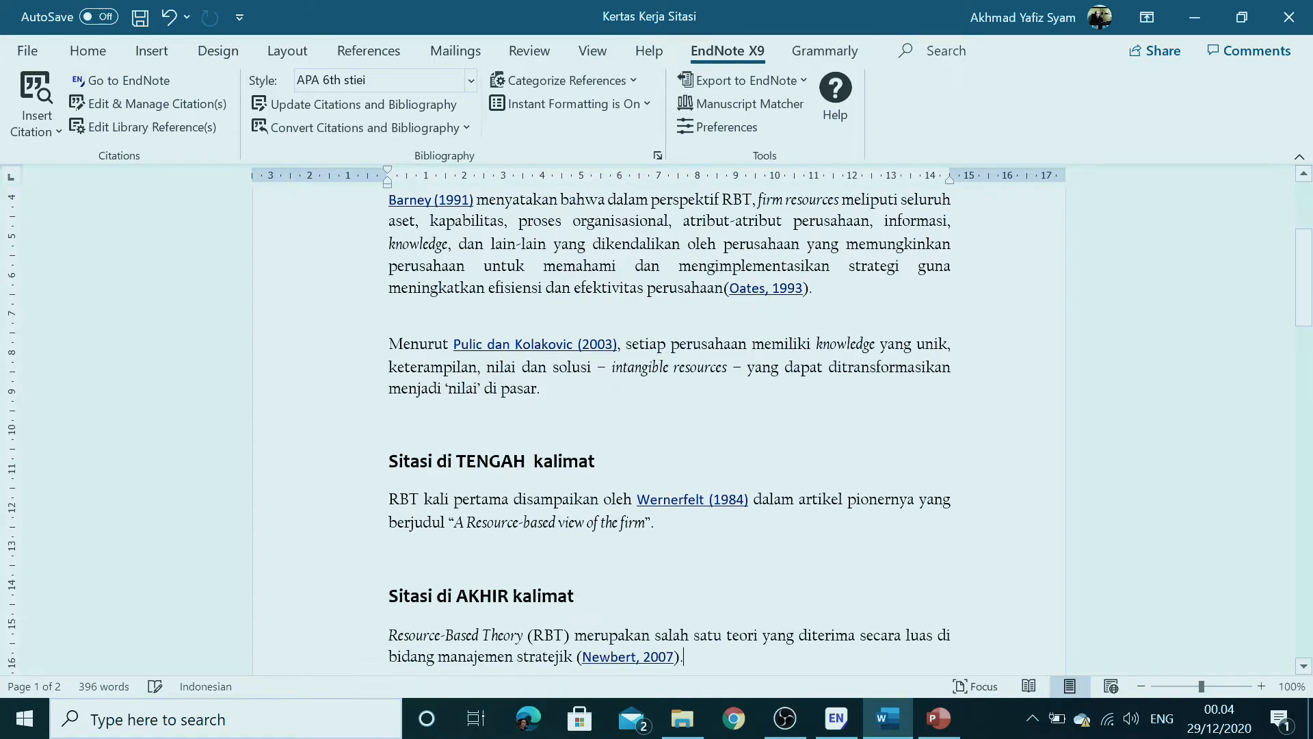
pyautogui.scroll(-2, 657, 424)
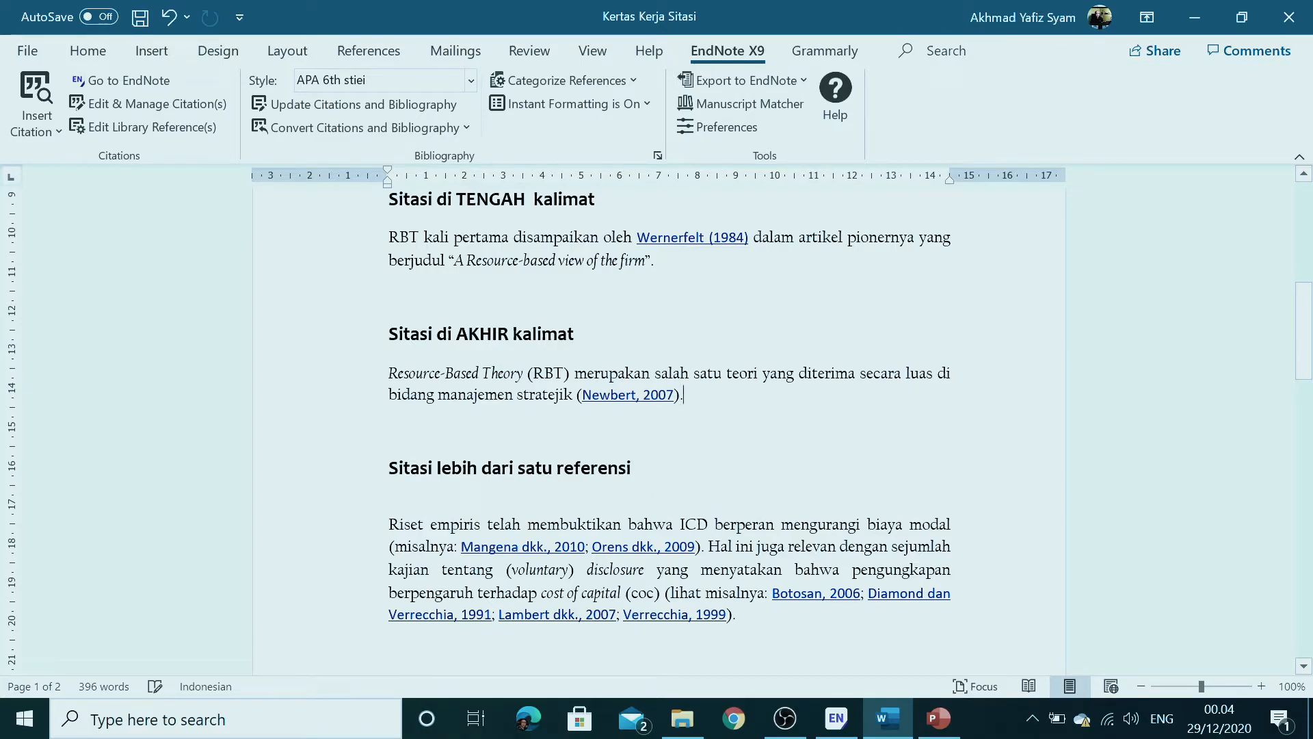
pyautogui.write('ahahahak')
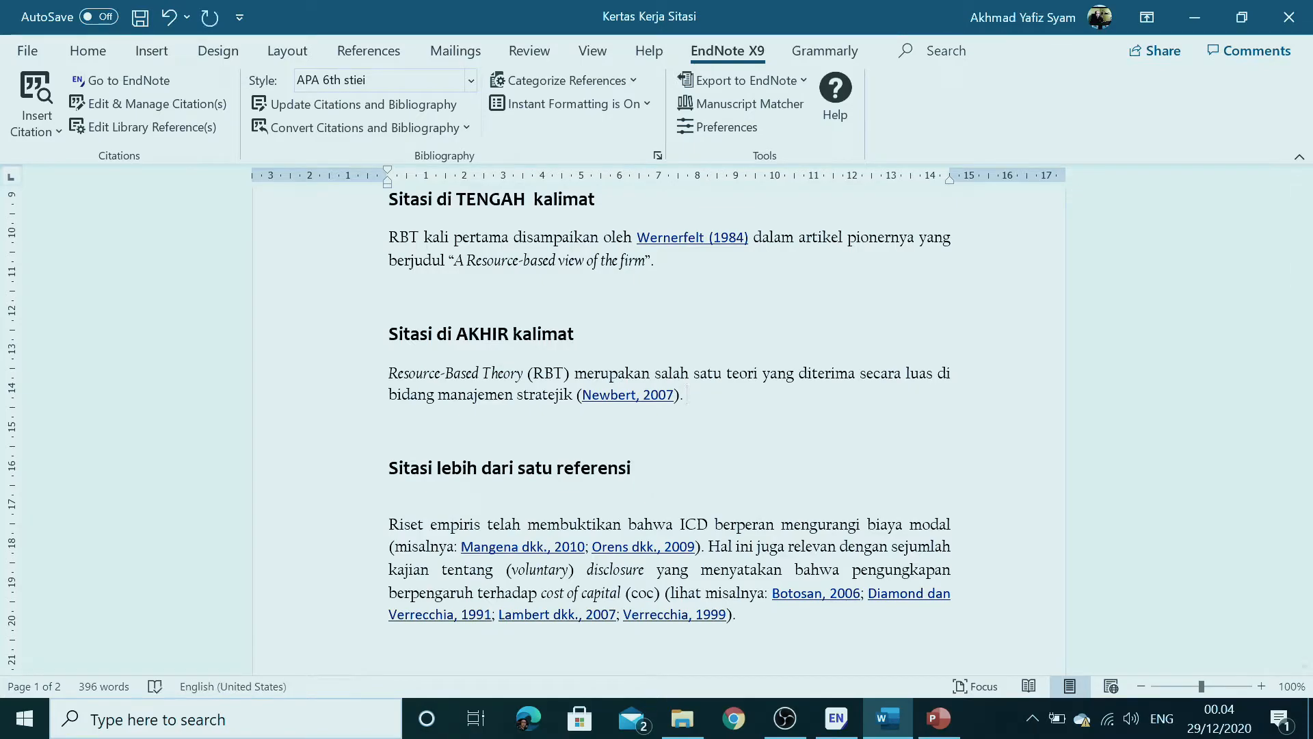
pyautogui.write('lhklllllkkjh')
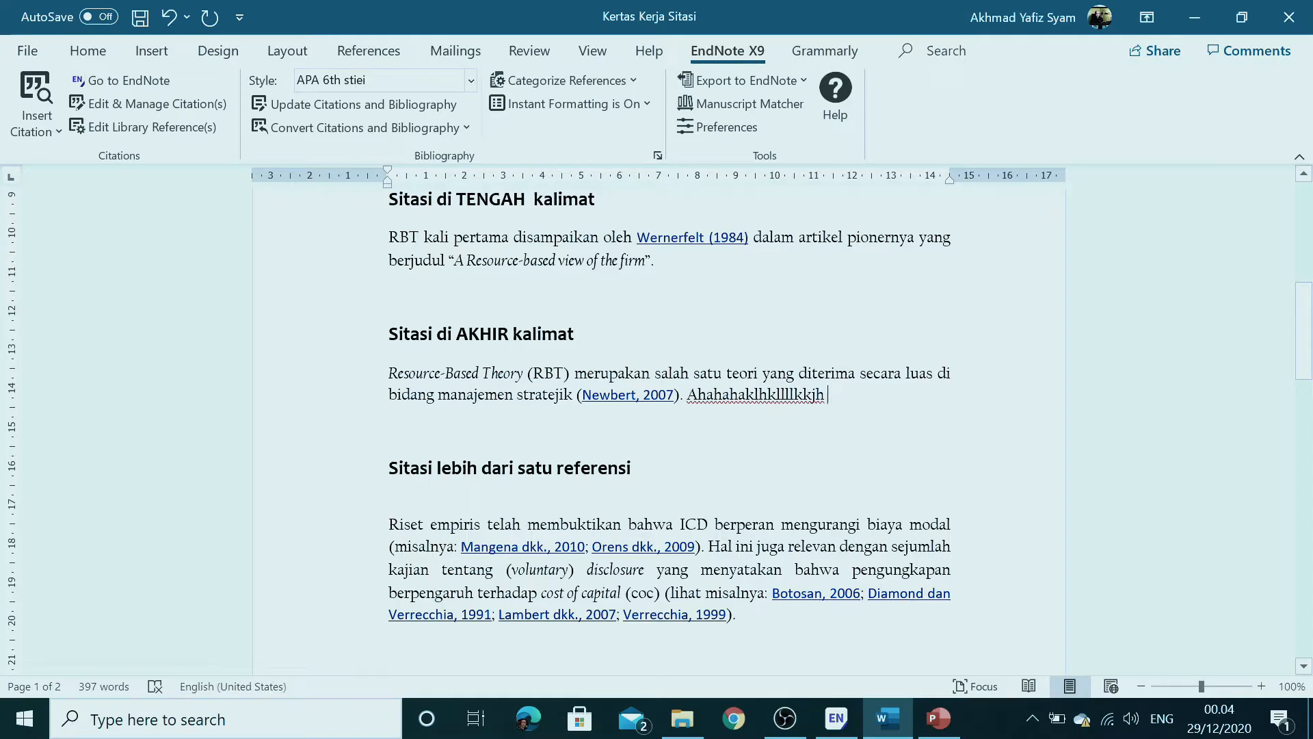
pyautogui.click(837, 718)
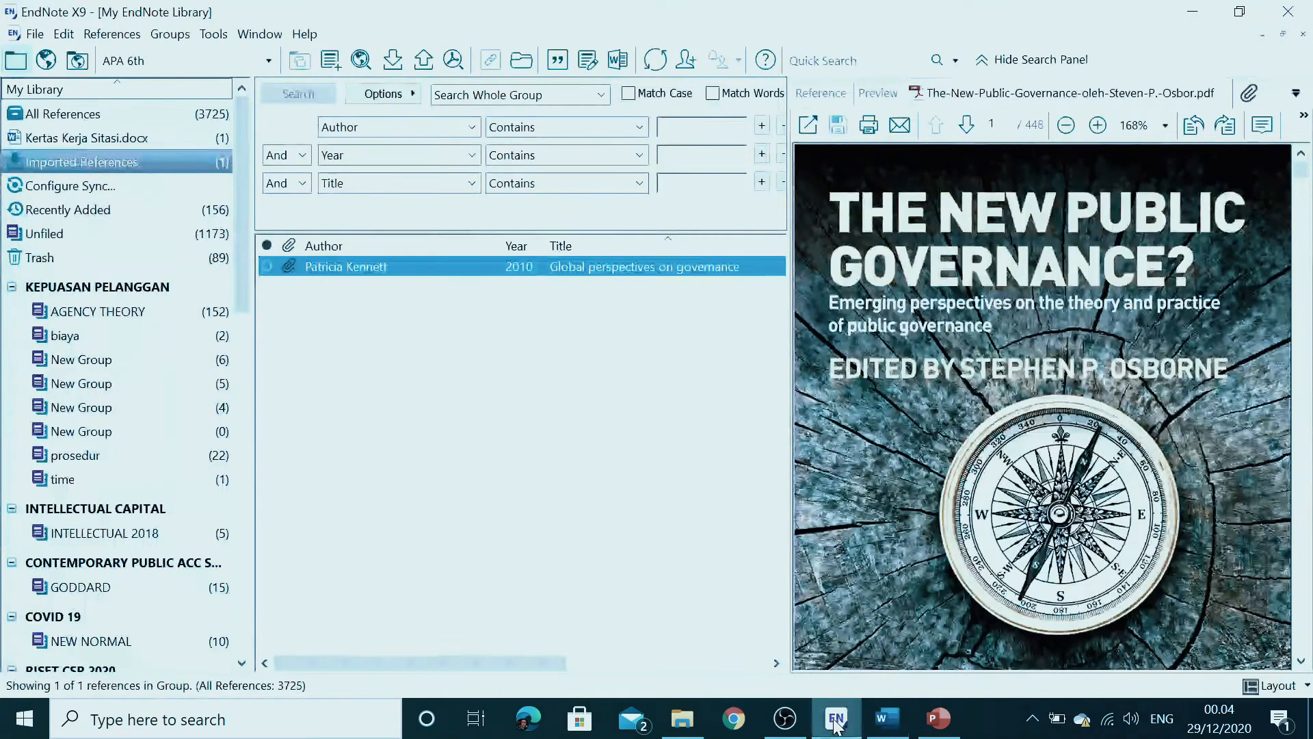
pyautogui.click(558, 66)
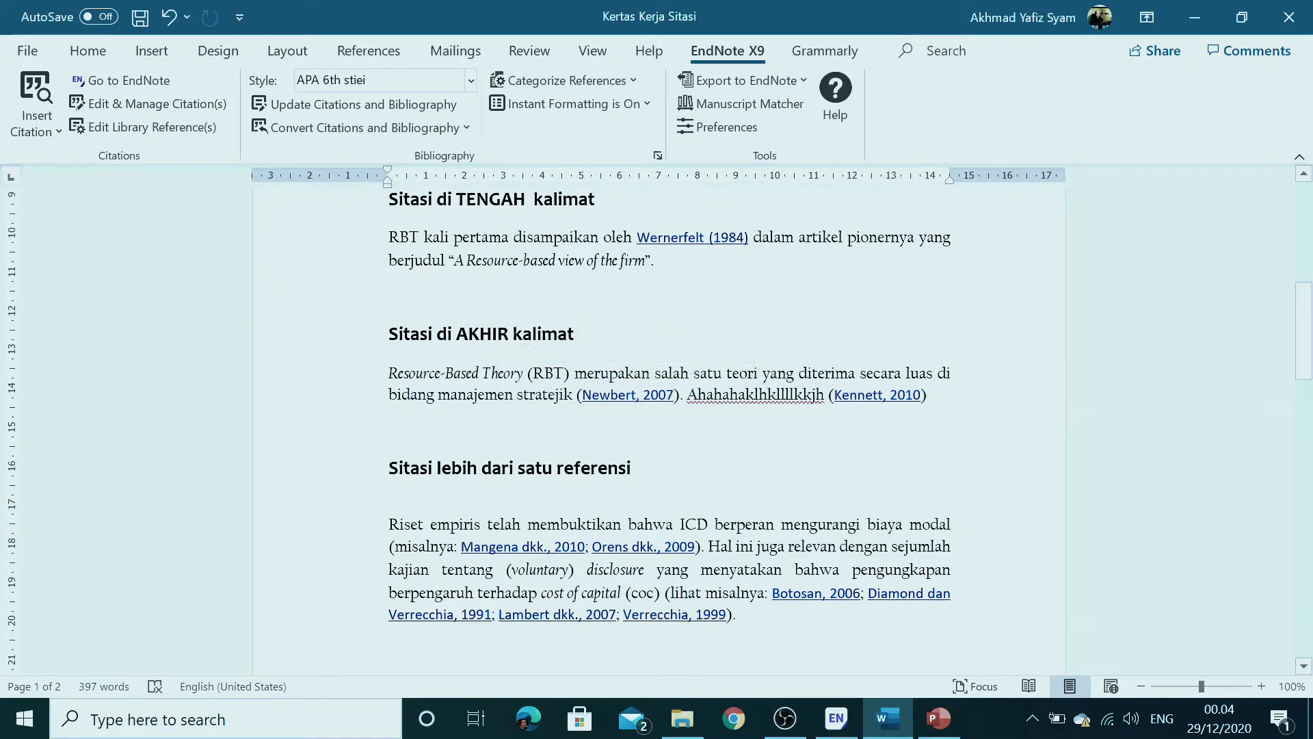
# - Follow the link of the new 2010 citation to the bibliography and examine the "Global perspectives on governance" entry
pyautogui.click(931, 433)
pyautogui.keyDown('ctrl'); pyautogui.click(858, 408); pyautogui.keyUp('ctrl')
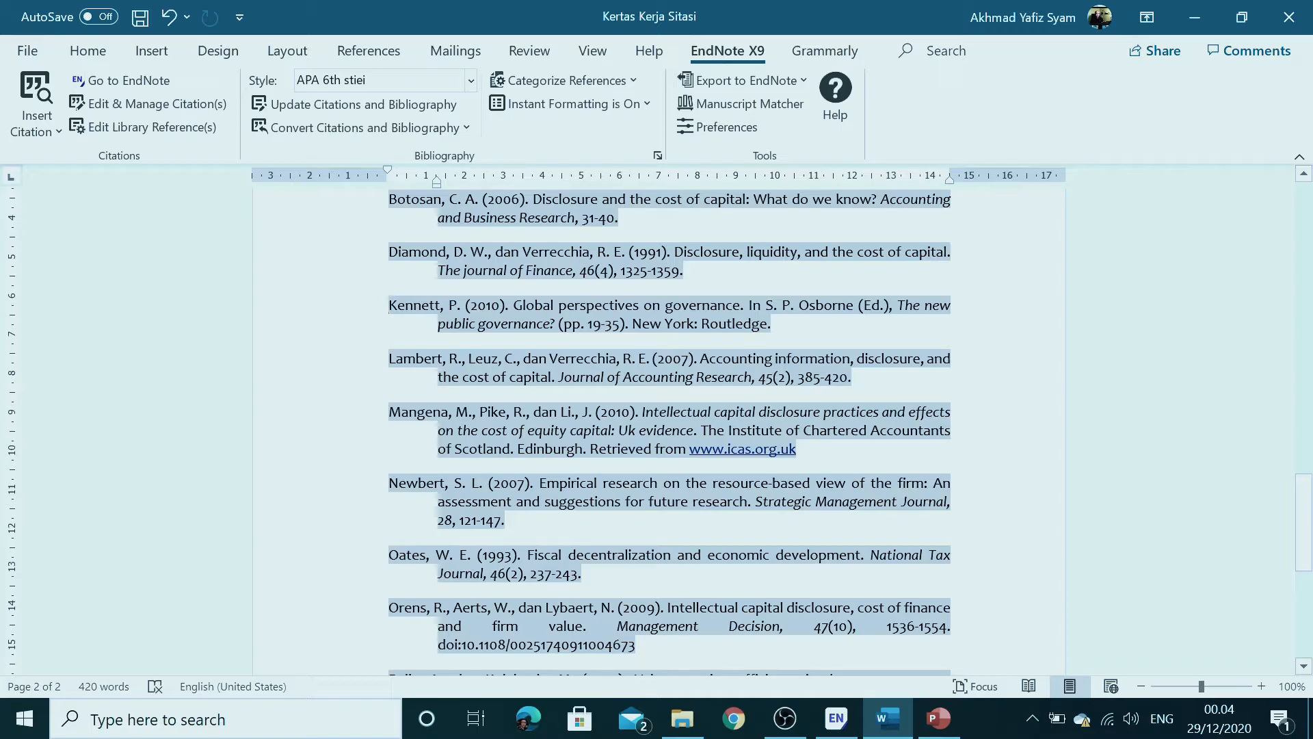
pyautogui.moveTo(772, 325); pyautogui.dragTo(388, 305)
pyautogui.click(722, 355)
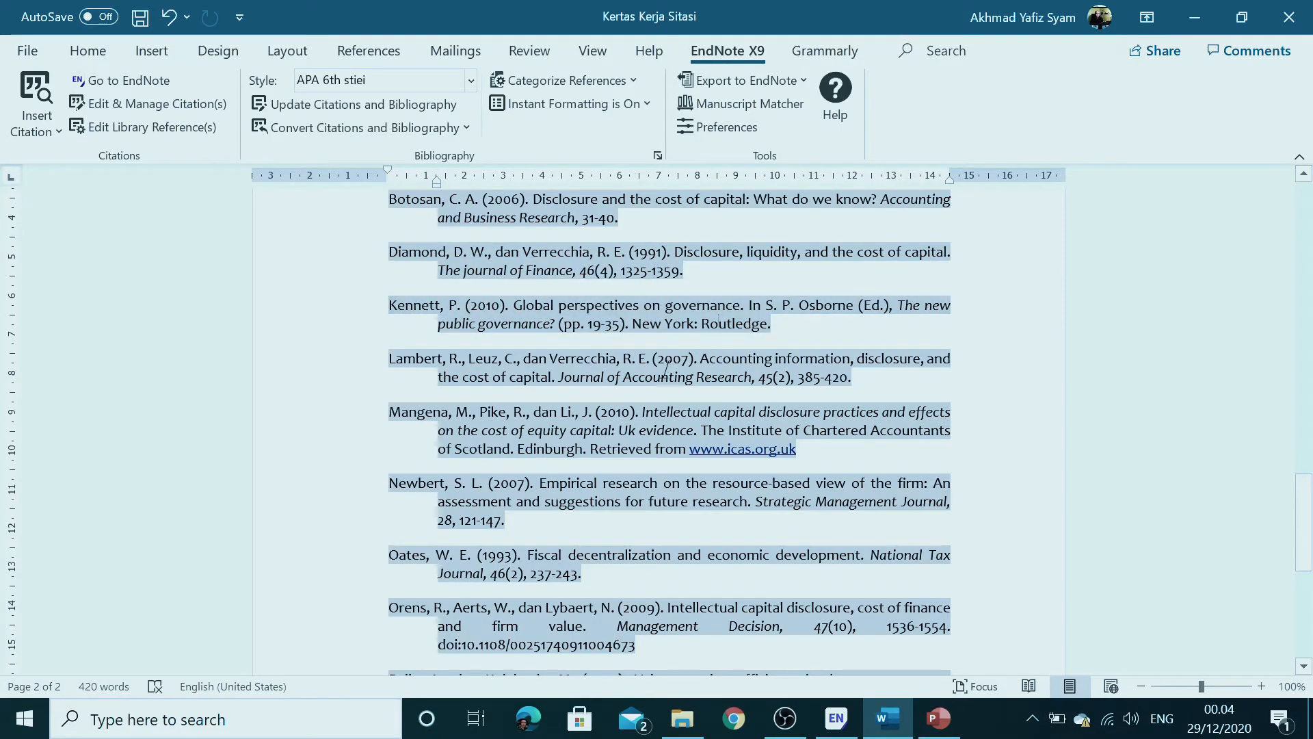
# - Review the in-text citations from the start of the document, then view the PowerPoint slide on importing and editing citations and minimise it
pyautogui.scroll(3, 721, 355)
pyautogui.moveTo(1305, 483); pyautogui.dragTo(1293, 236)
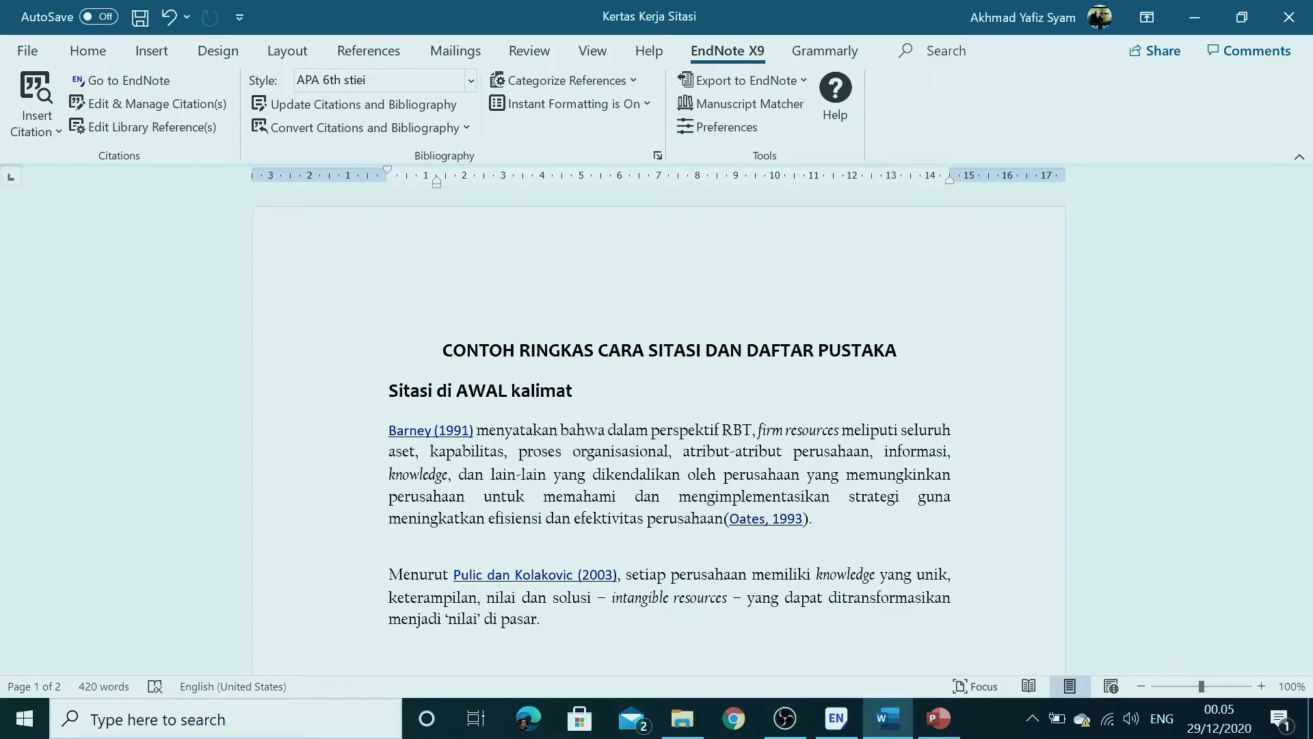
pyautogui.scroll(-3, 759, 421)
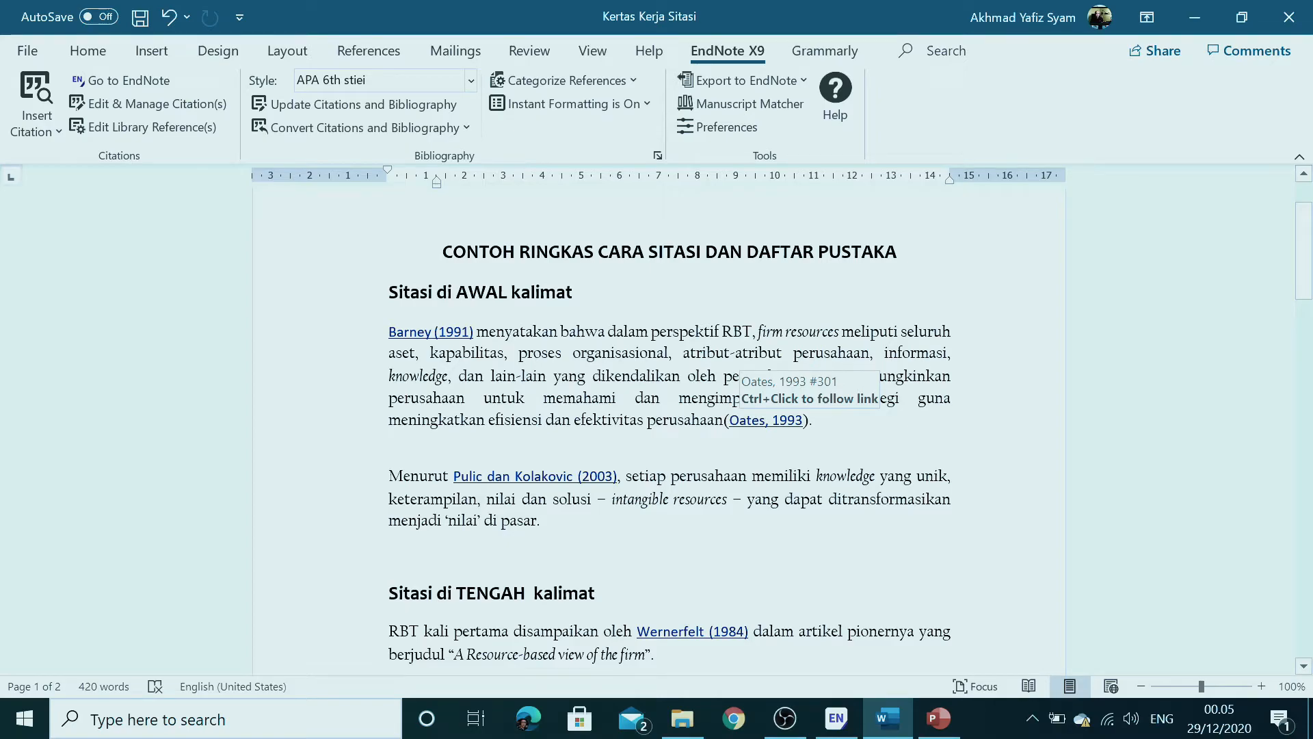
pyautogui.scroll(-3, 759, 421)
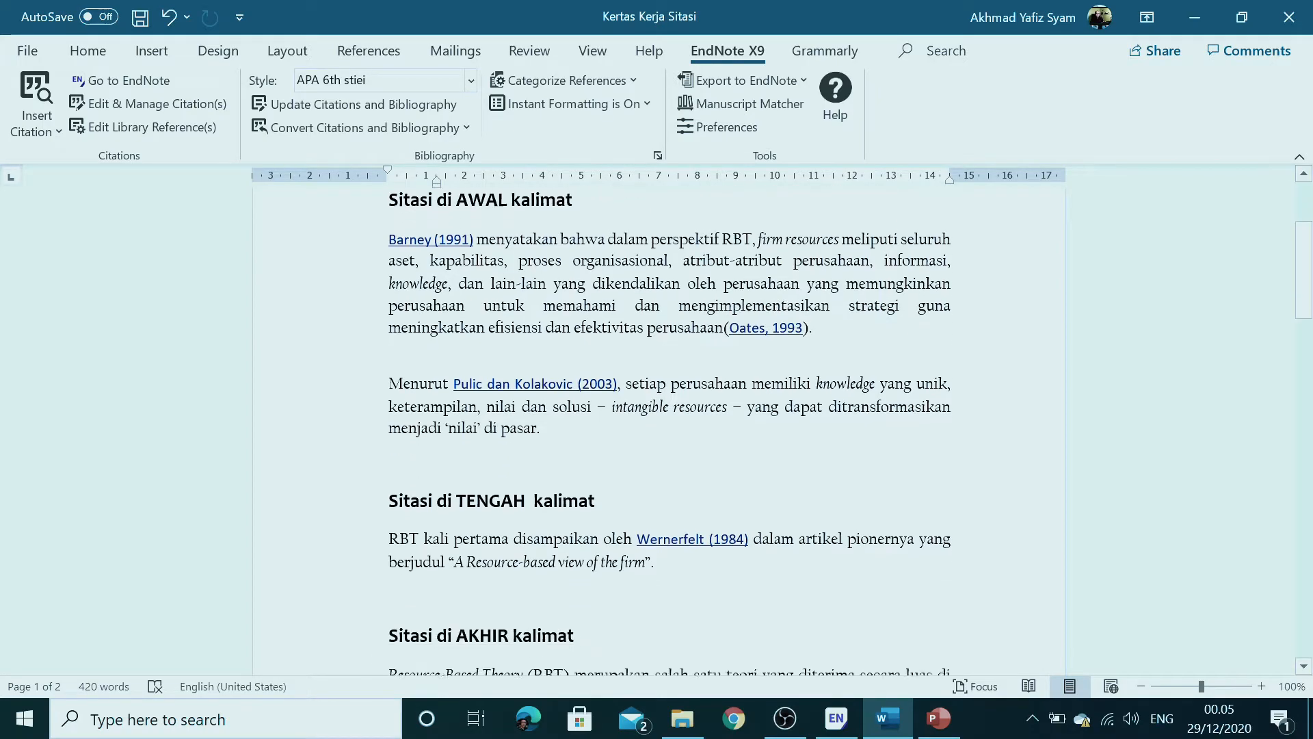
pyautogui.scroll(-2, 759, 420)
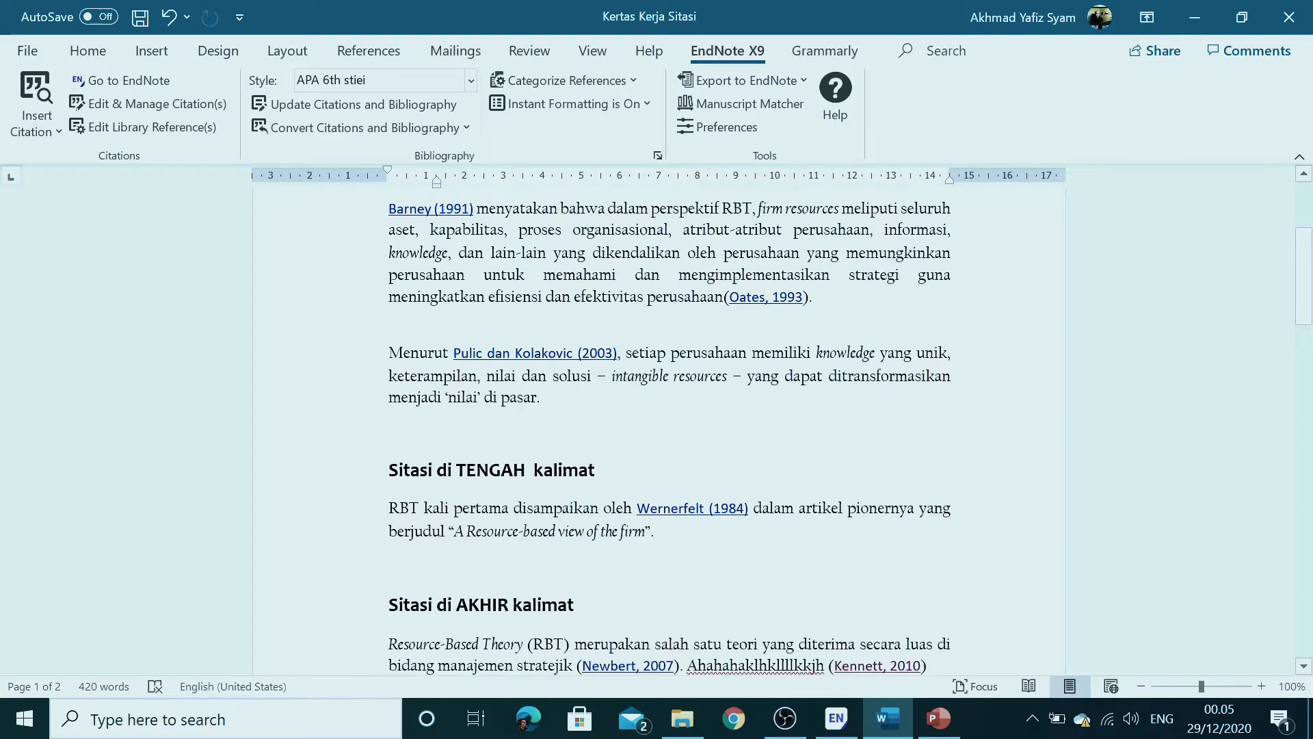
pyautogui.scroll(5, 759, 420)
pyautogui.scroll(-8, 759, 421)
pyautogui.scroll(-3, 759, 421)
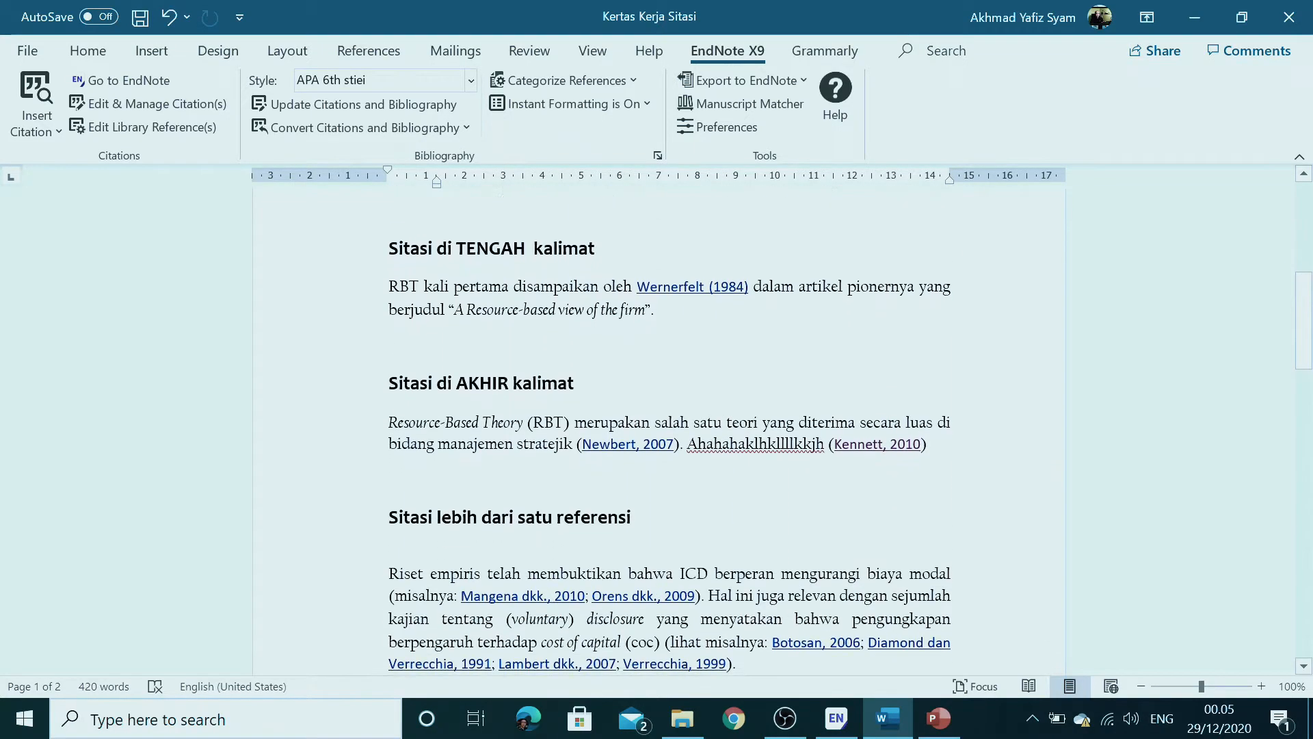
pyautogui.click(939, 720)
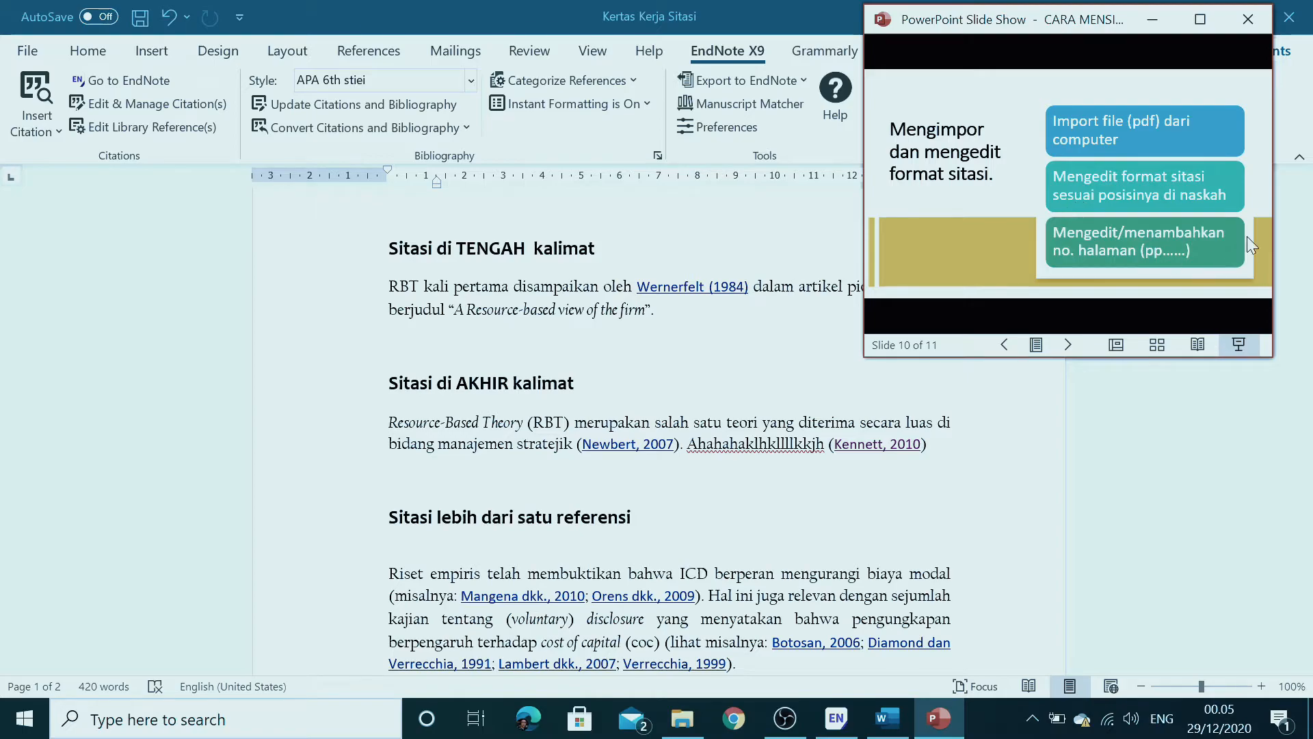
pyautogui.click(1151, 24)
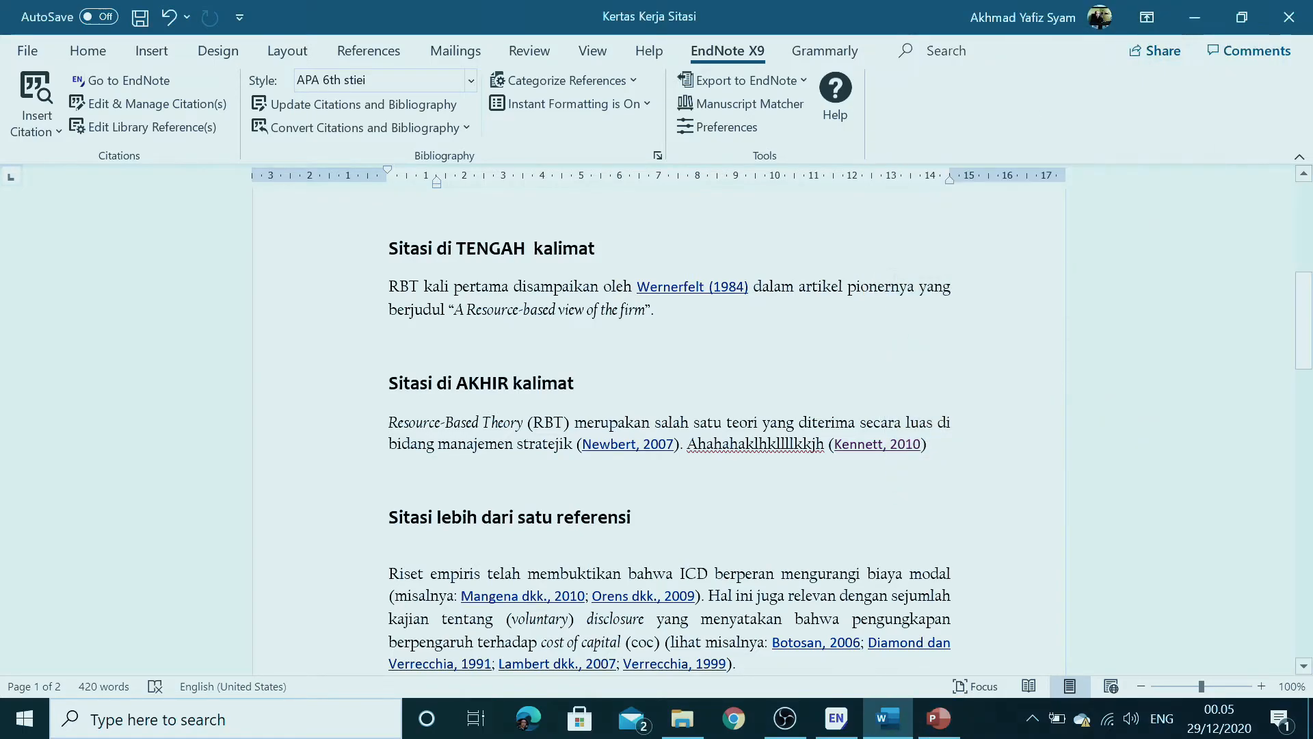
# - Delete the heading "Sitasi di AKHIR kalimat" above the Resource-Based Theory paragraph
pyautogui.scroll(3, 656, 411)
pyautogui.scroll(2, 657, 410)
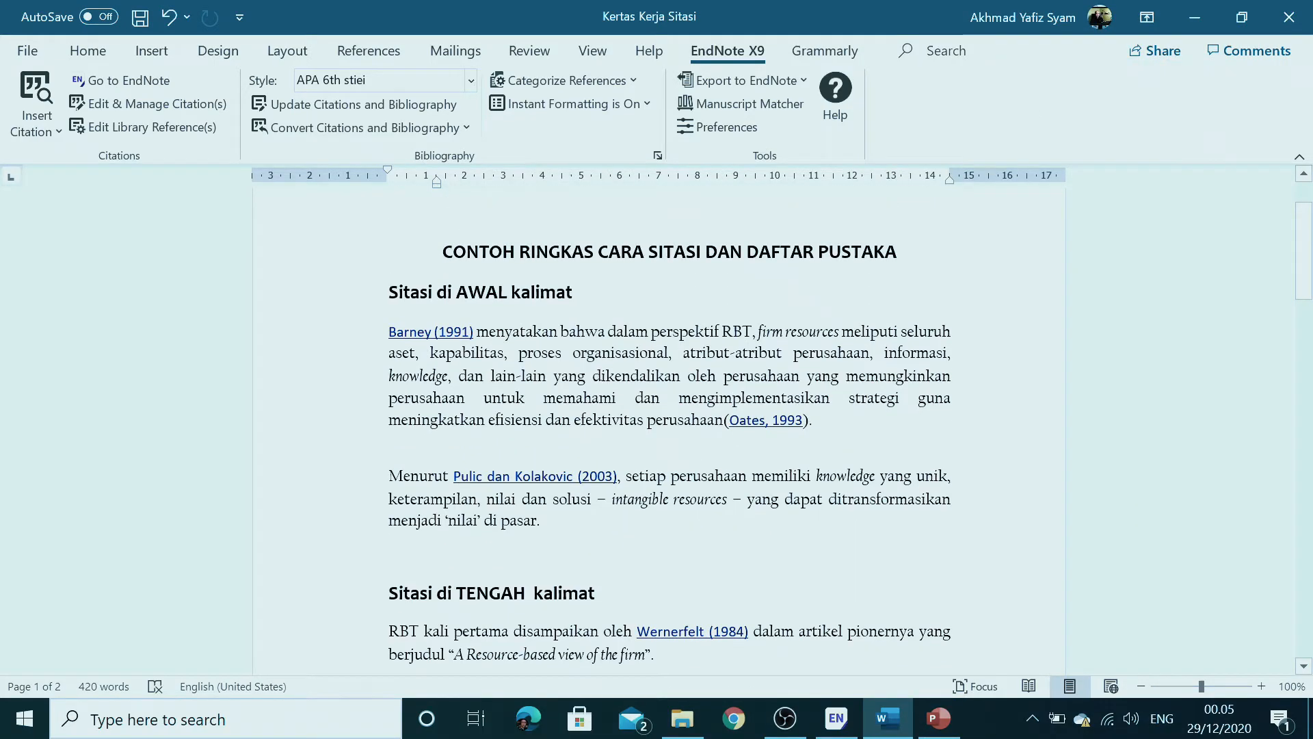
pyautogui.scroll(-5, 657, 410)
pyautogui.scroll(4, 657, 410)
pyautogui.scroll(3, 657, 410)
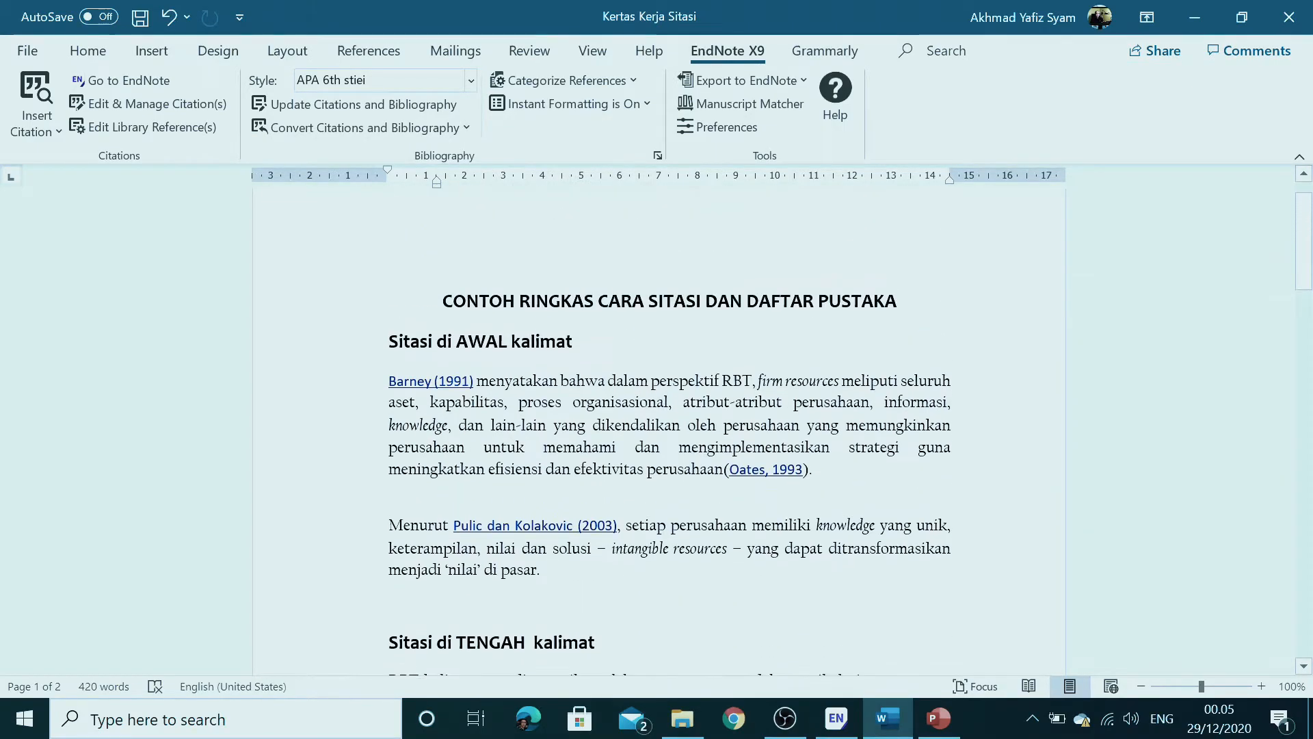
pyautogui.scroll(-10, 657, 410)
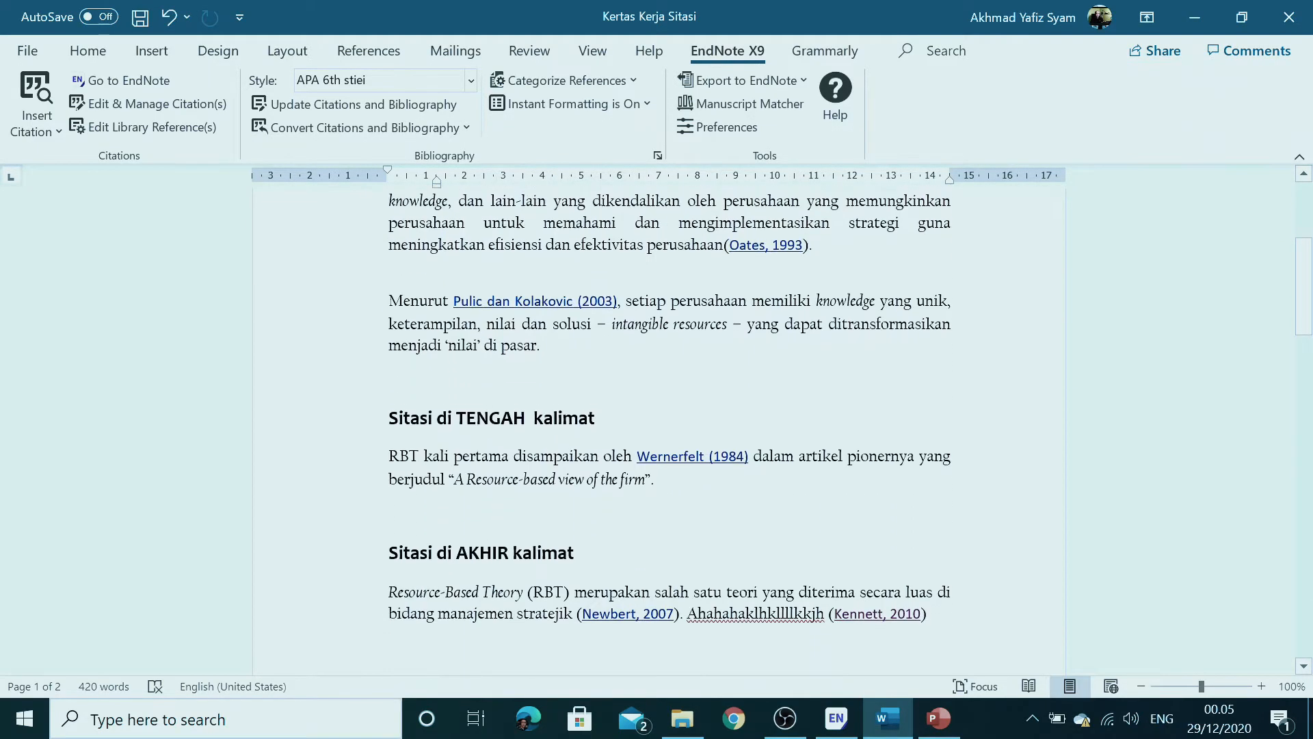
pyautogui.scroll(-3, 656, 411)
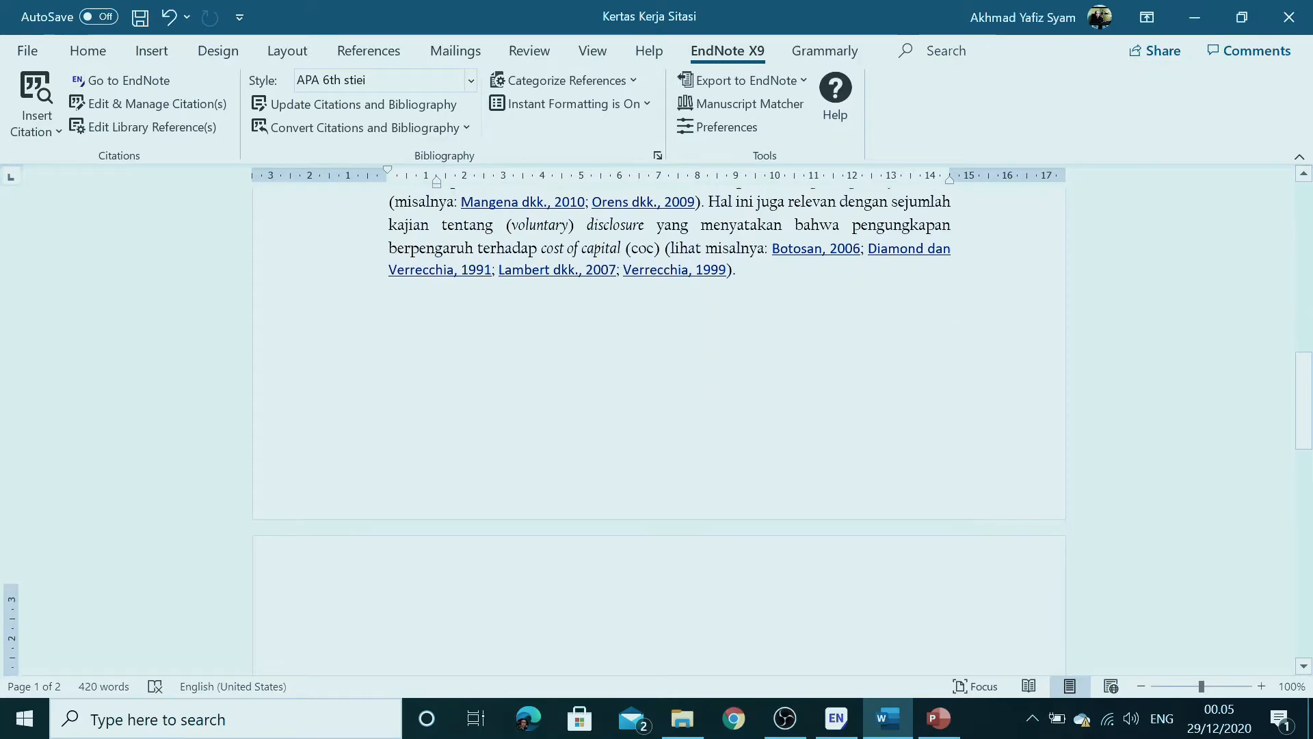
pyautogui.scroll(2, 657, 411)
pyautogui.scroll(3, 657, 410)
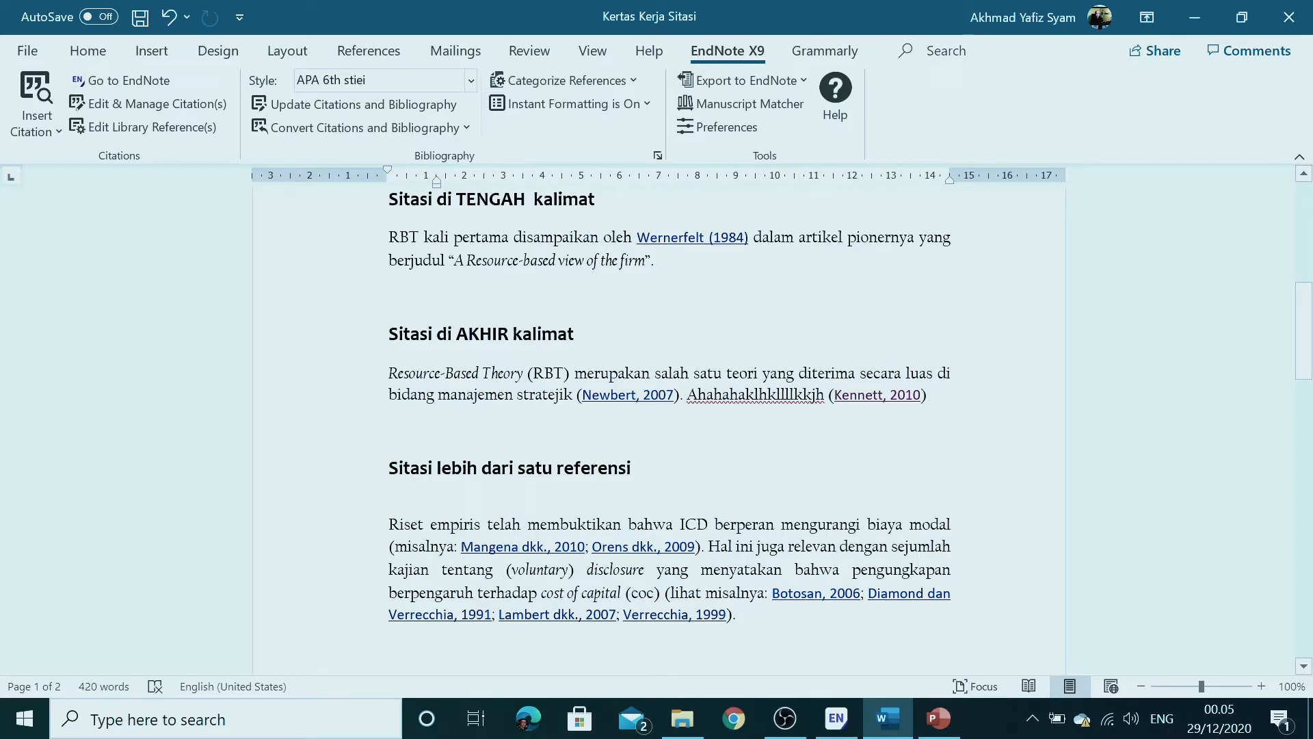
pyautogui.moveTo(577, 336); pyautogui.dragTo(390, 335)
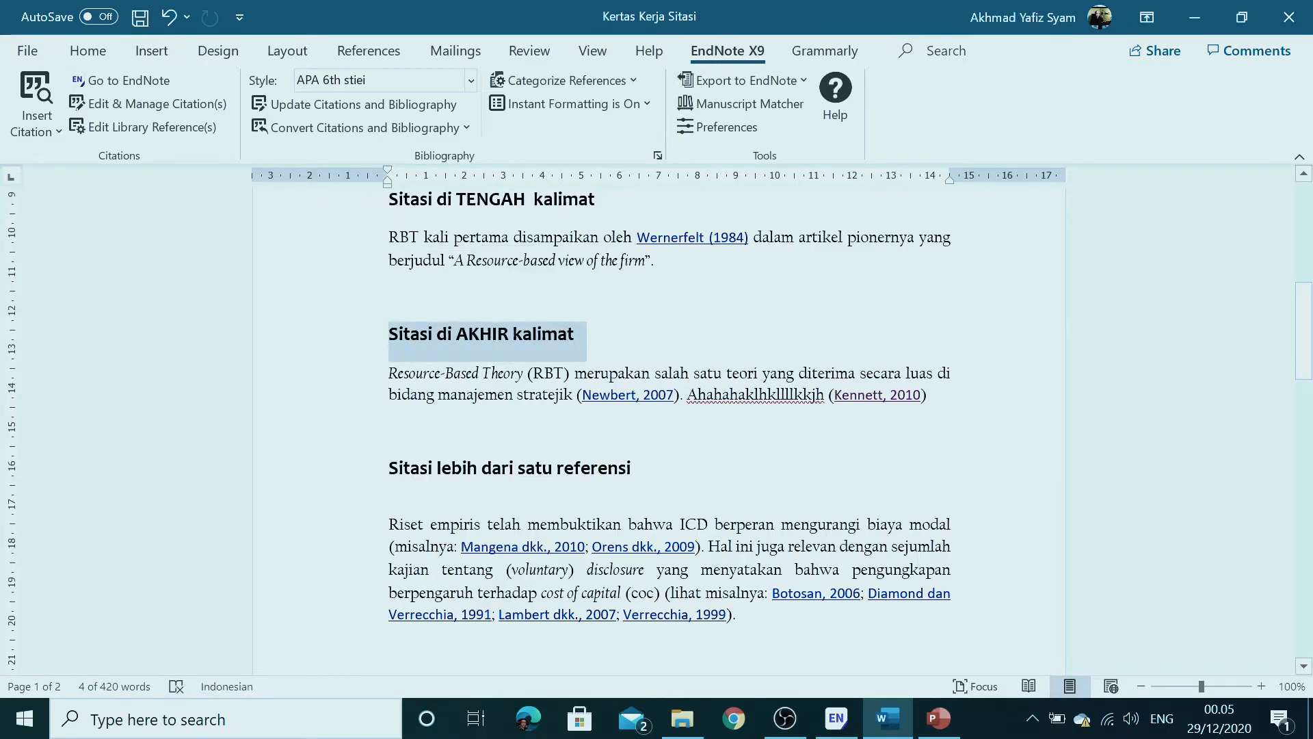
pyautogui.press('Delete')
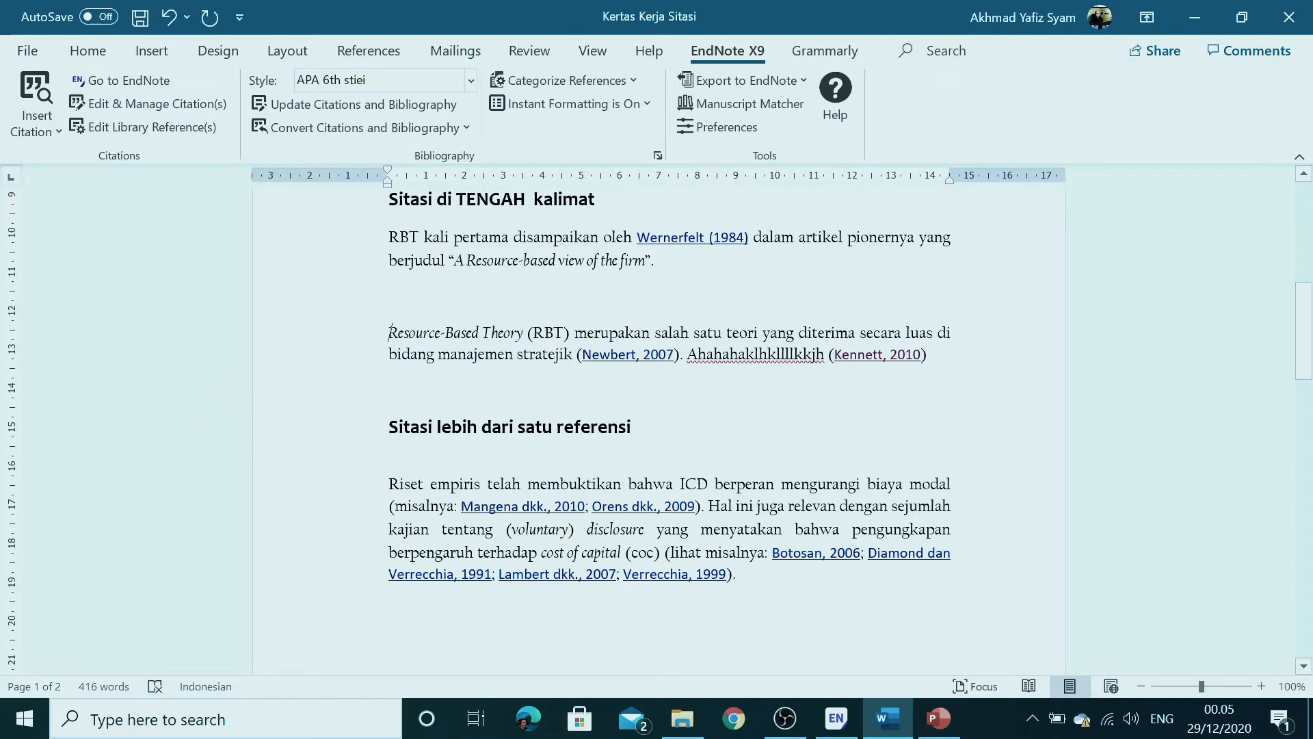
# - Insert the selected "Global perspectives on governance" reference from EndNote as a citation at the beginning of the Resource-Based Theory paragraph in Word
pyautogui.scroll(5, 669, 431)
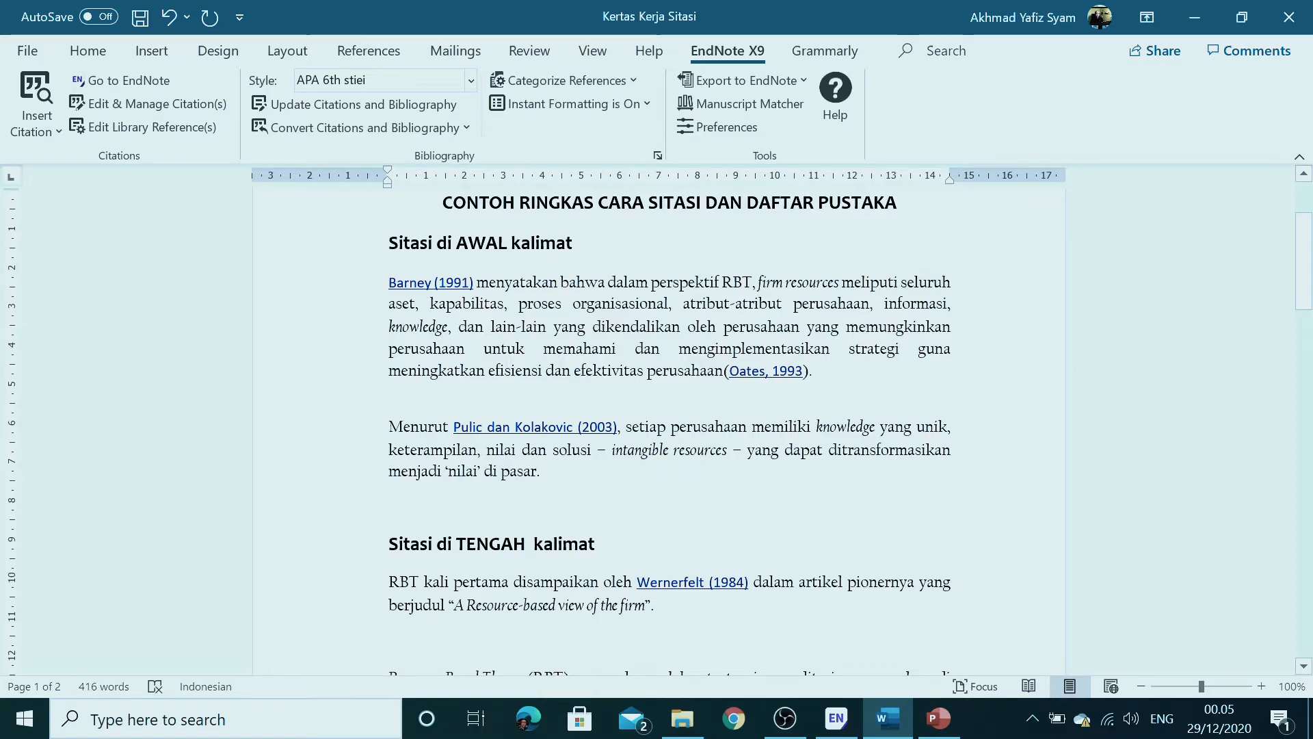
pyautogui.scroll(-5, 669, 424)
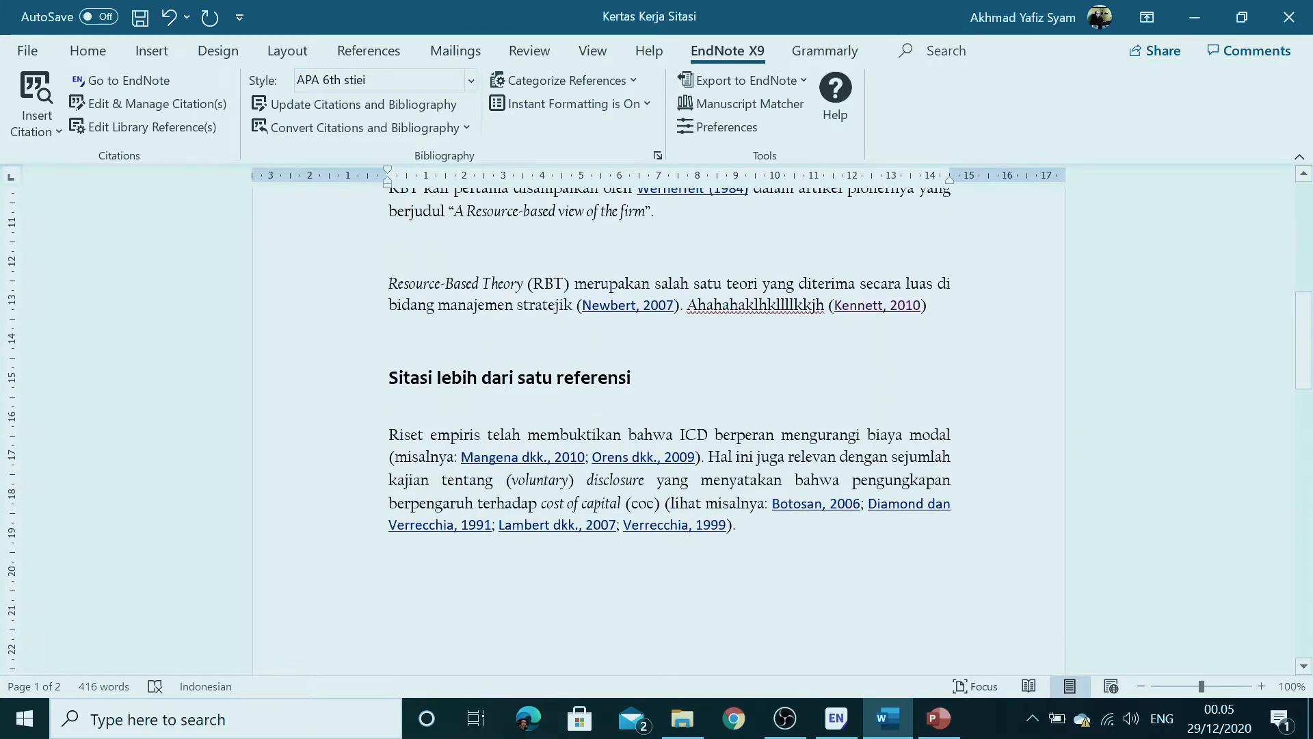
pyautogui.scroll(3, 390, 479)
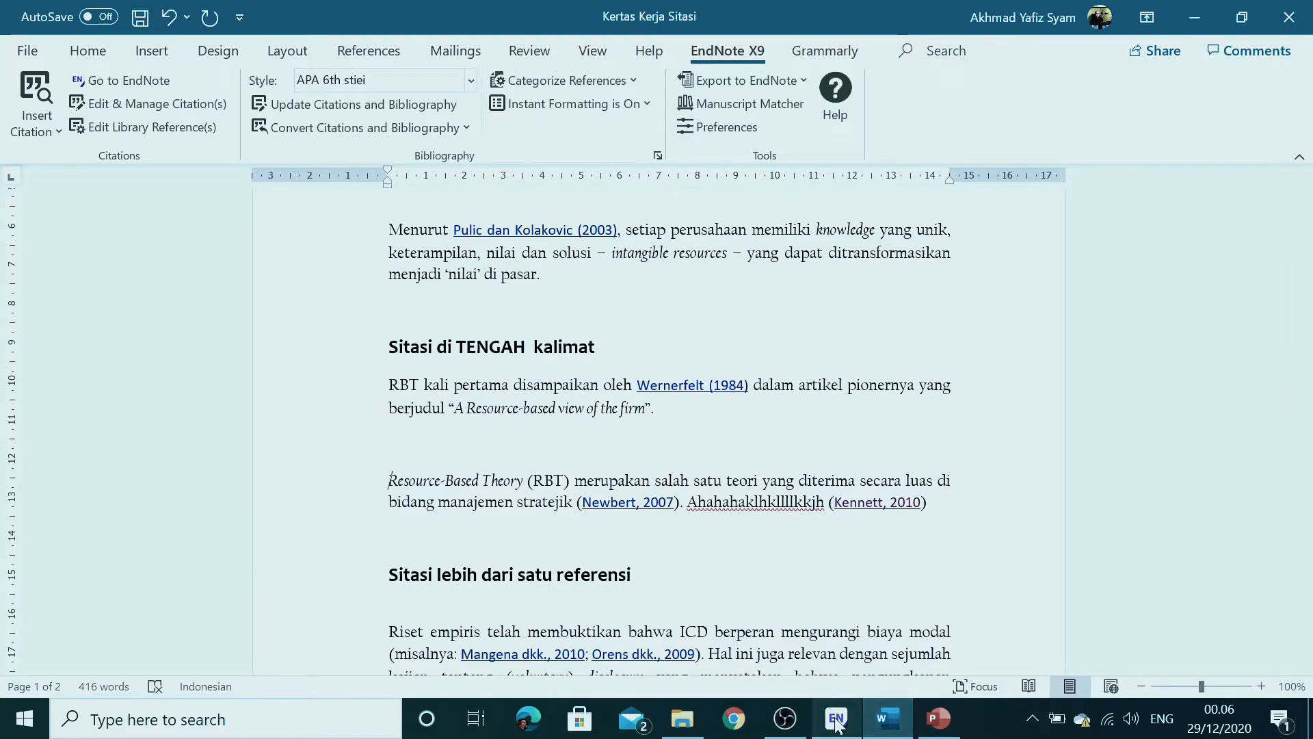
pyautogui.moveTo(837, 717)
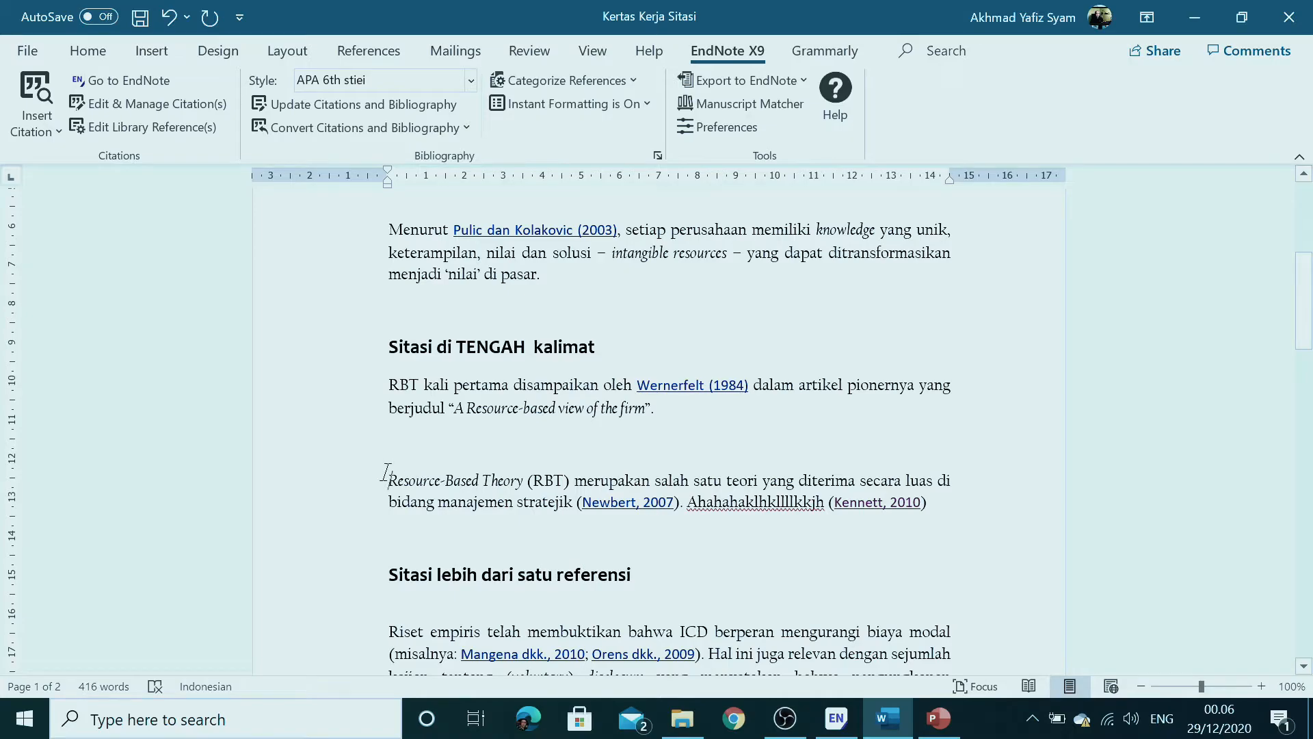
pyautogui.click(837, 717)
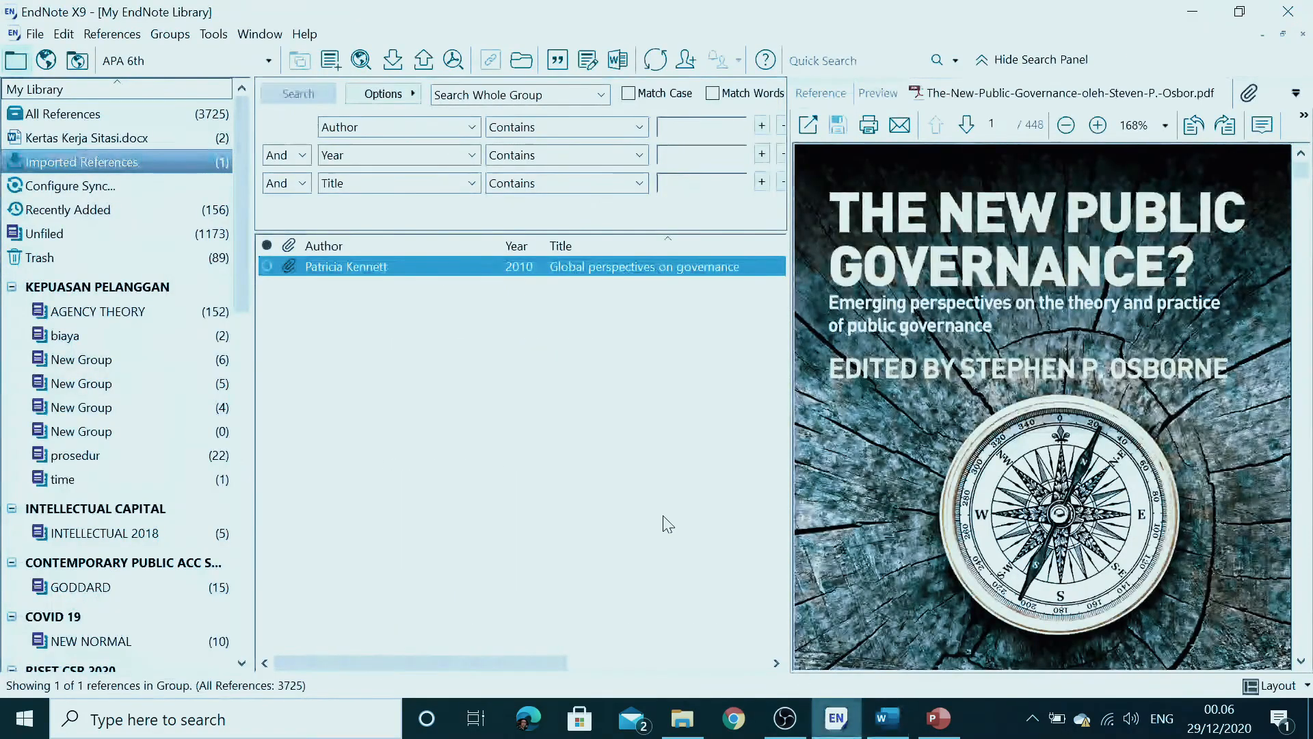
pyautogui.click(558, 60)
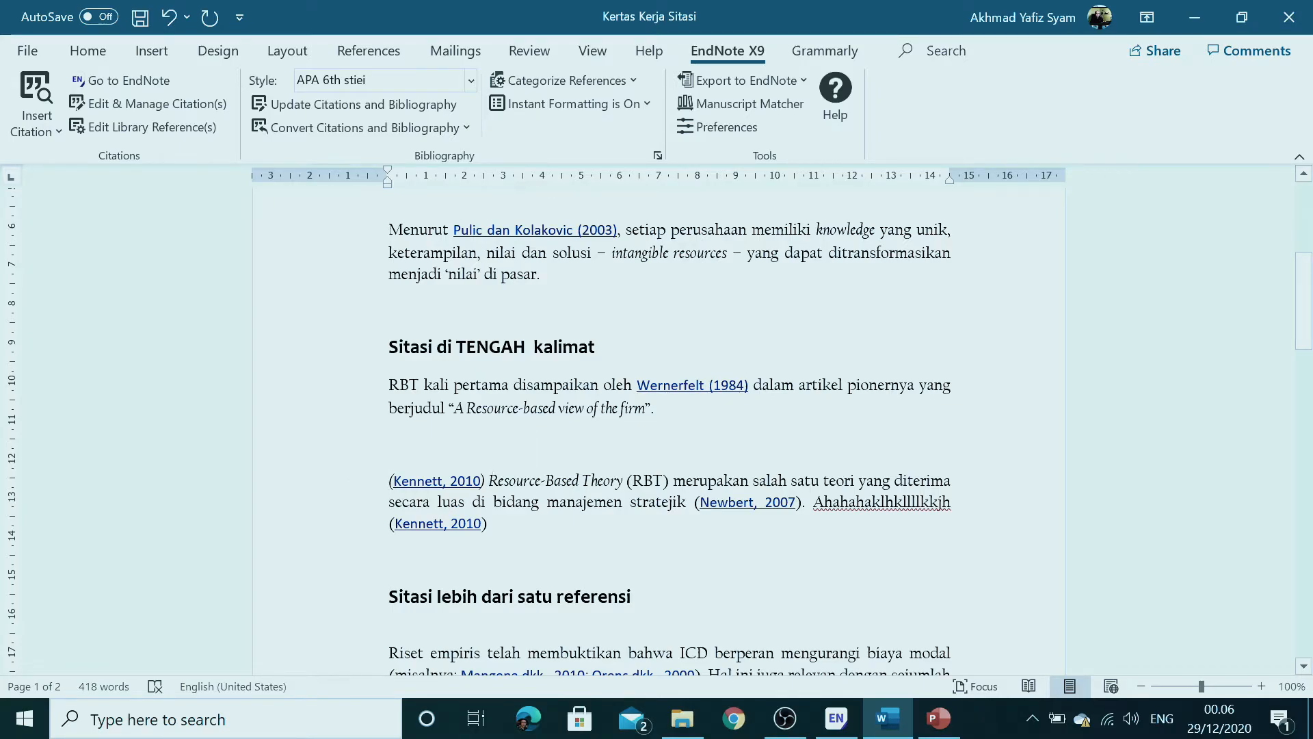
# - Compare the format of the new 2010 citation with the 1991 citation that opens the document's first paragraph
pyautogui.click(488, 481)
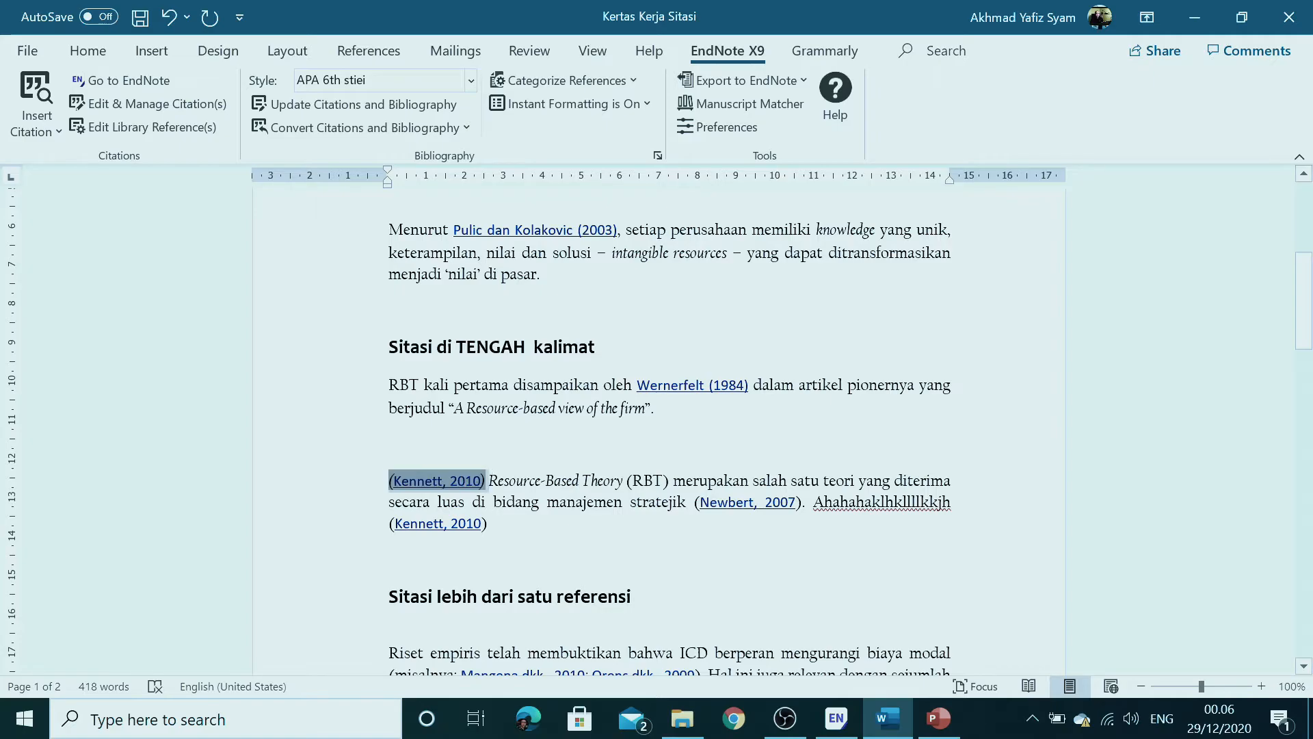
pyautogui.hotkey('shift', 'Left')
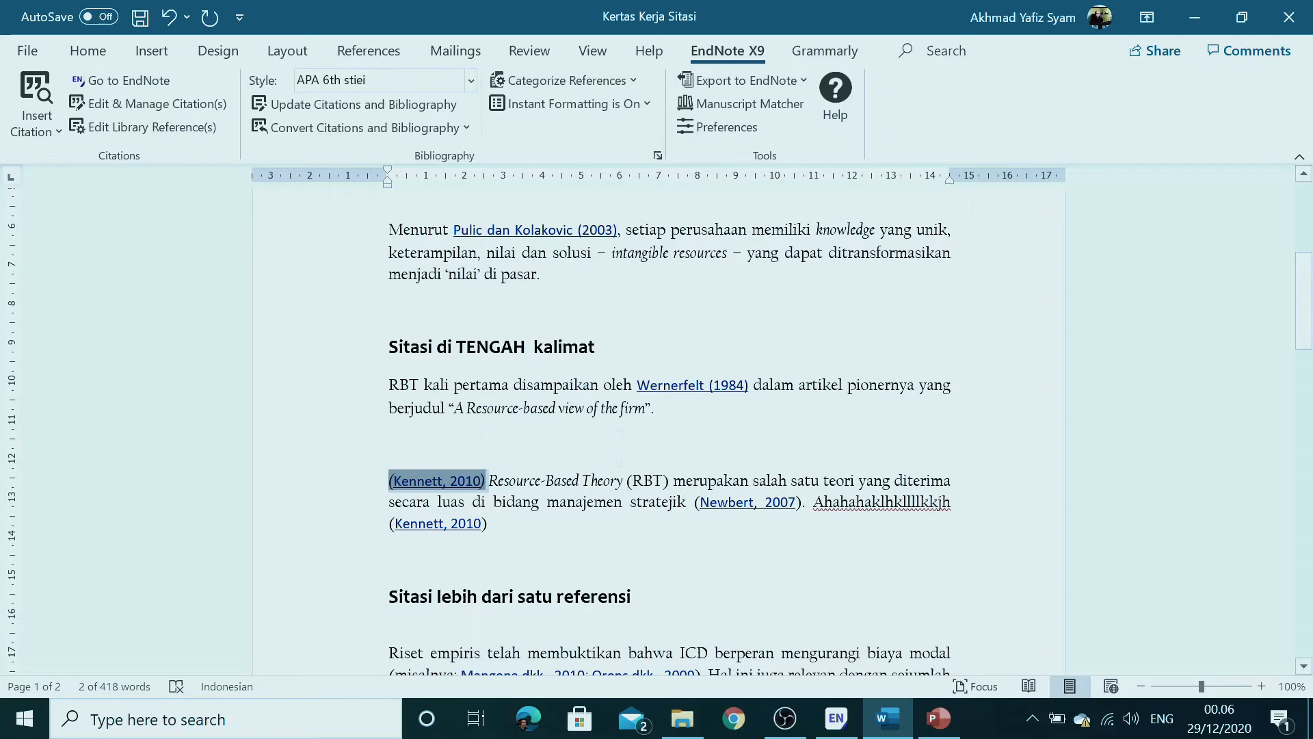
pyautogui.click(619, 549)
pyautogui.scroll(5, 619, 549)
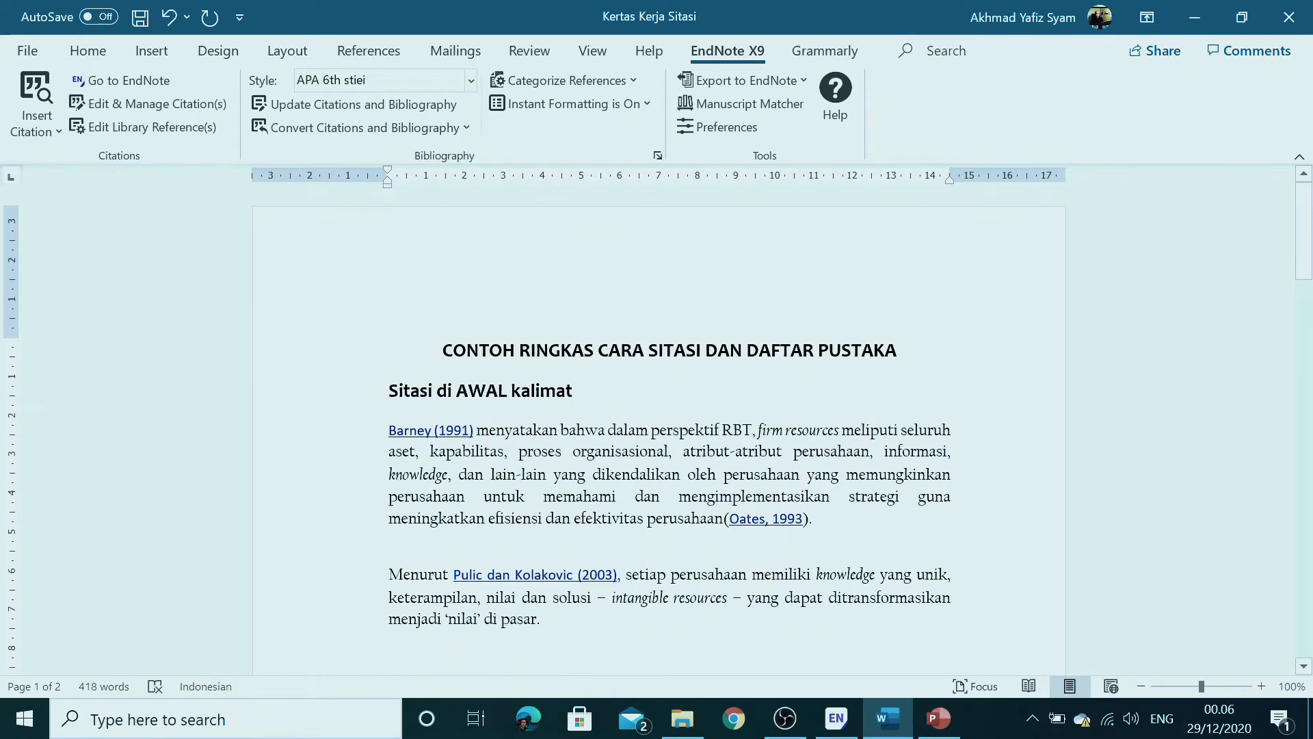
pyautogui.moveTo(388, 430); pyautogui.dragTo(475, 431)
pyautogui.scroll(-6, 656, 424)
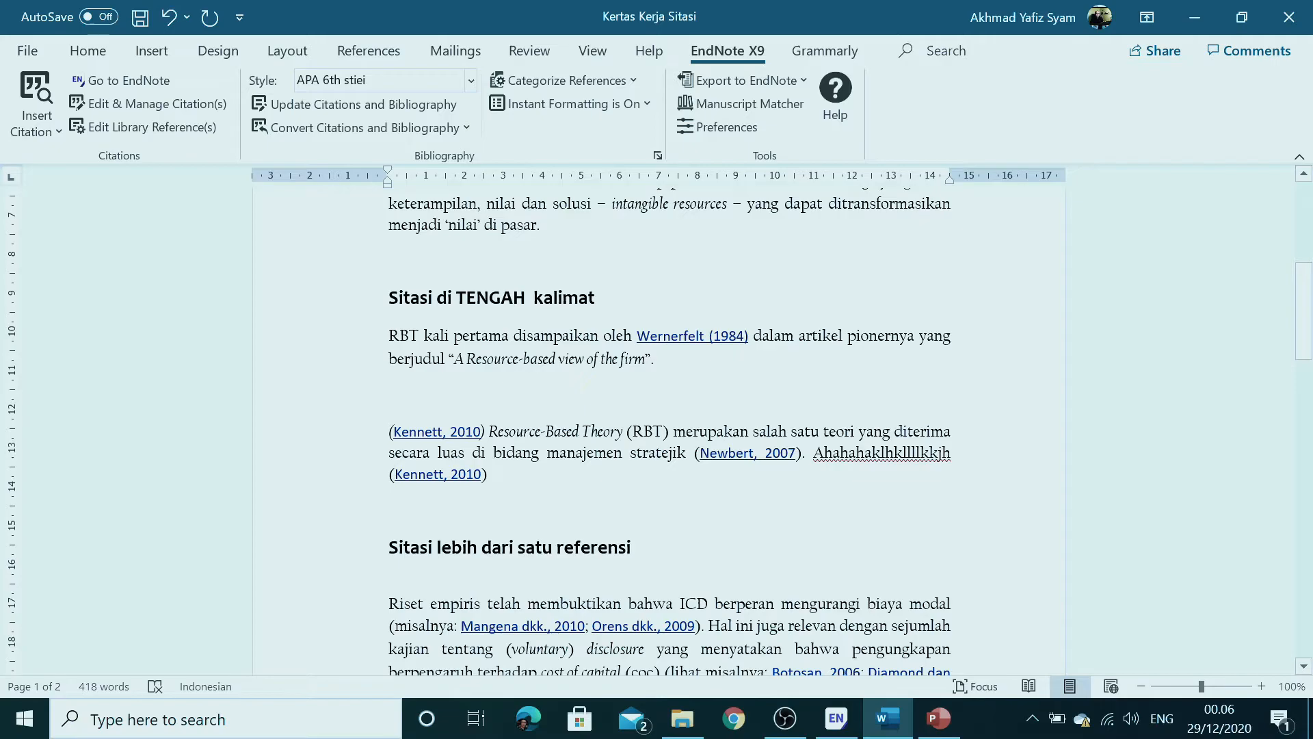
# - Change the 2010 citation at the beginning of the Resource-Based Theory paragraph to the Author (Year) display format
pyautogui.click(417, 432)
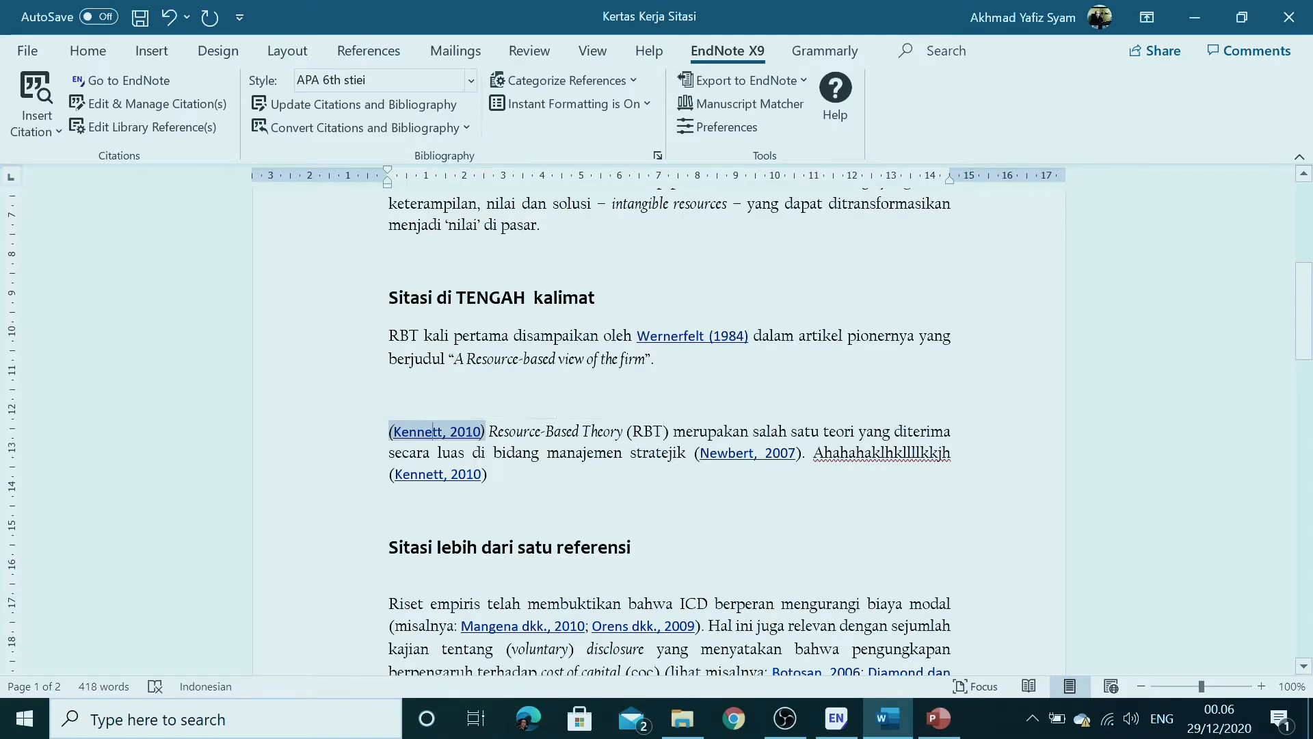
pyautogui.rightClick(431, 432)
pyautogui.moveTo(518, 688)
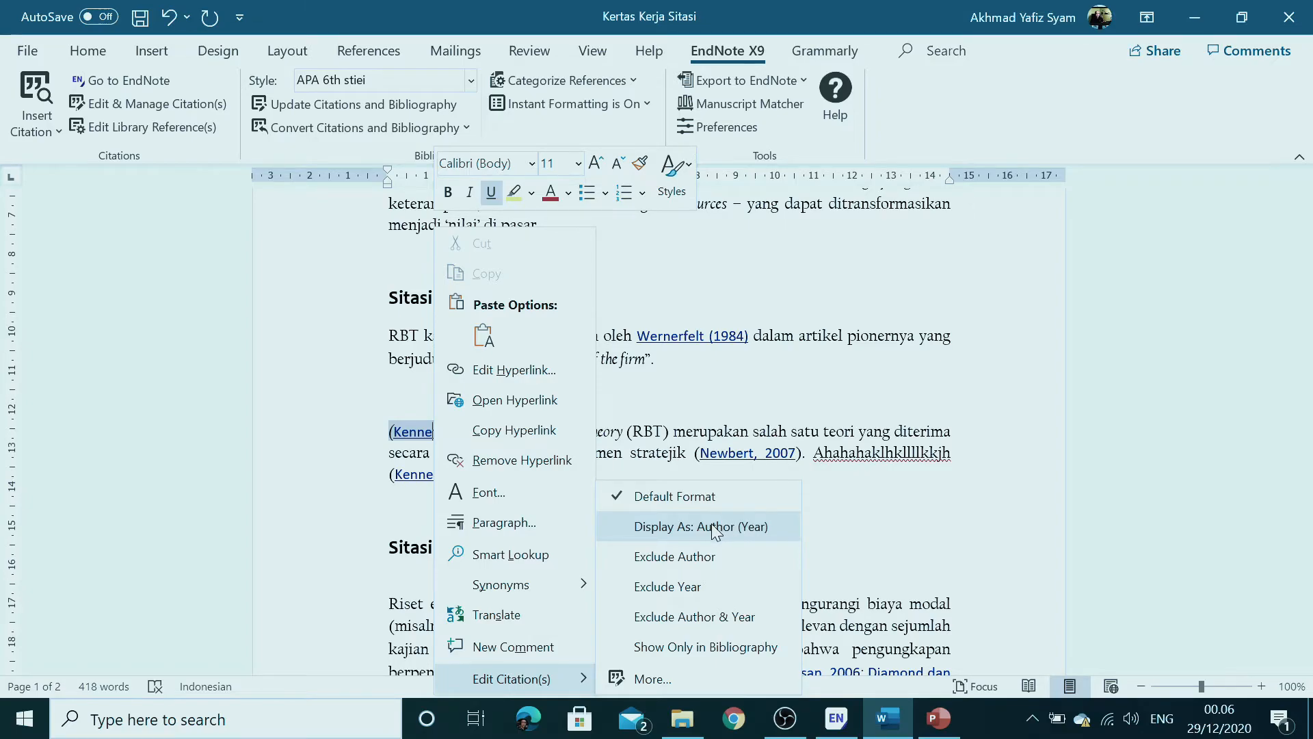
pyautogui.click(755, 535)
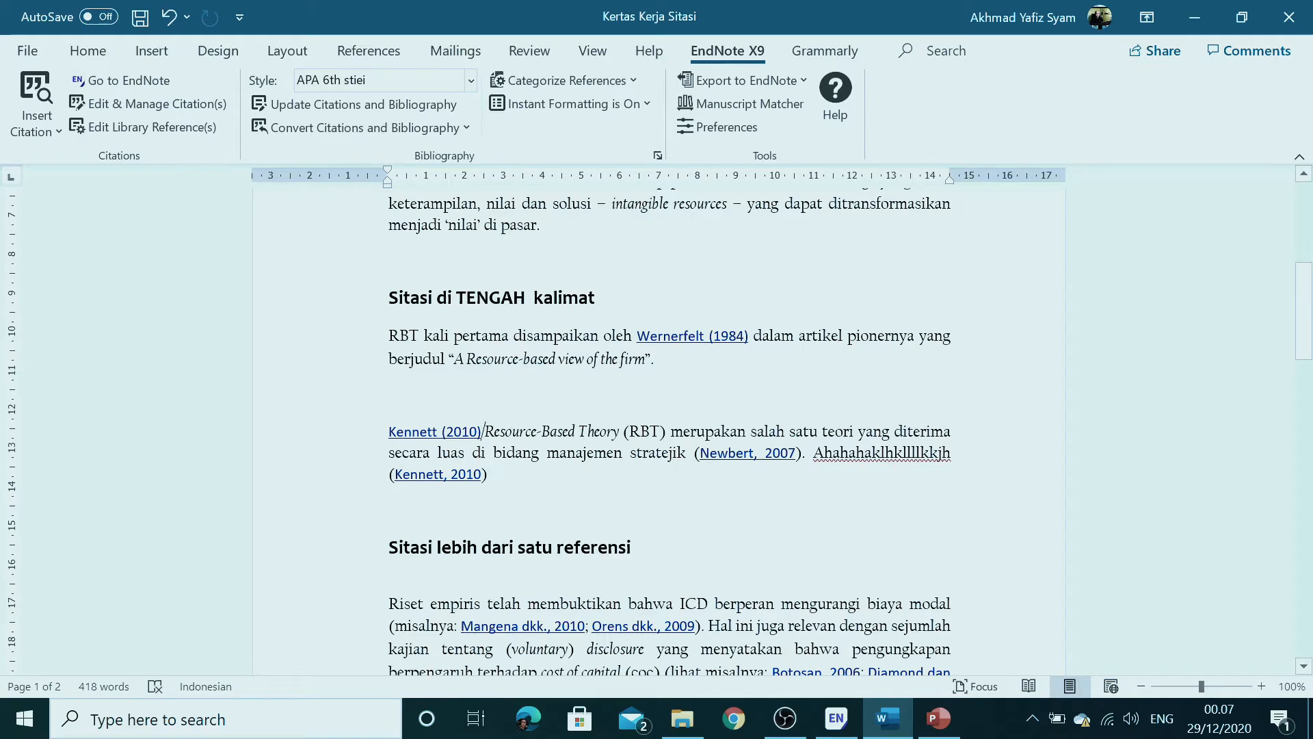
# - Look over the format options for the reformatted 2010 citation, then check the PowerPoint slide on editing citations and minimise it
pyautogui.scroll(-2, 669, 425)
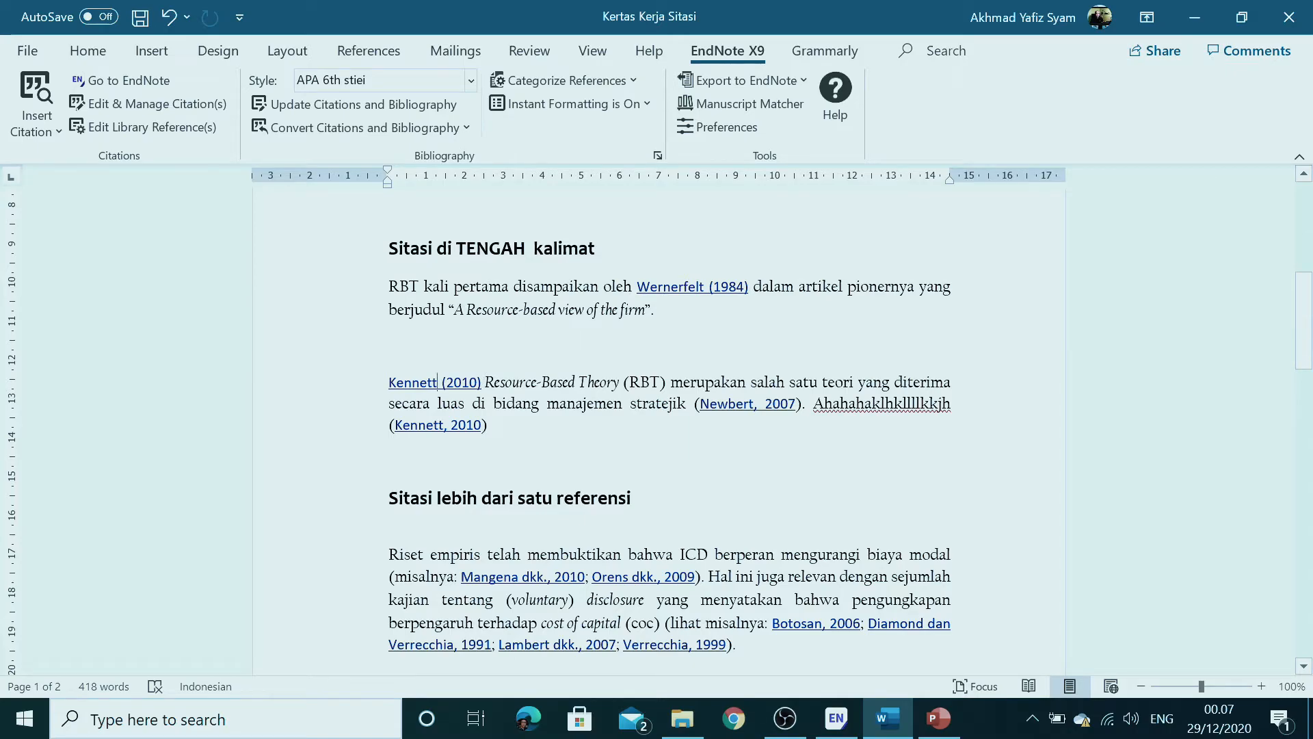
pyautogui.rightClick(443, 381)
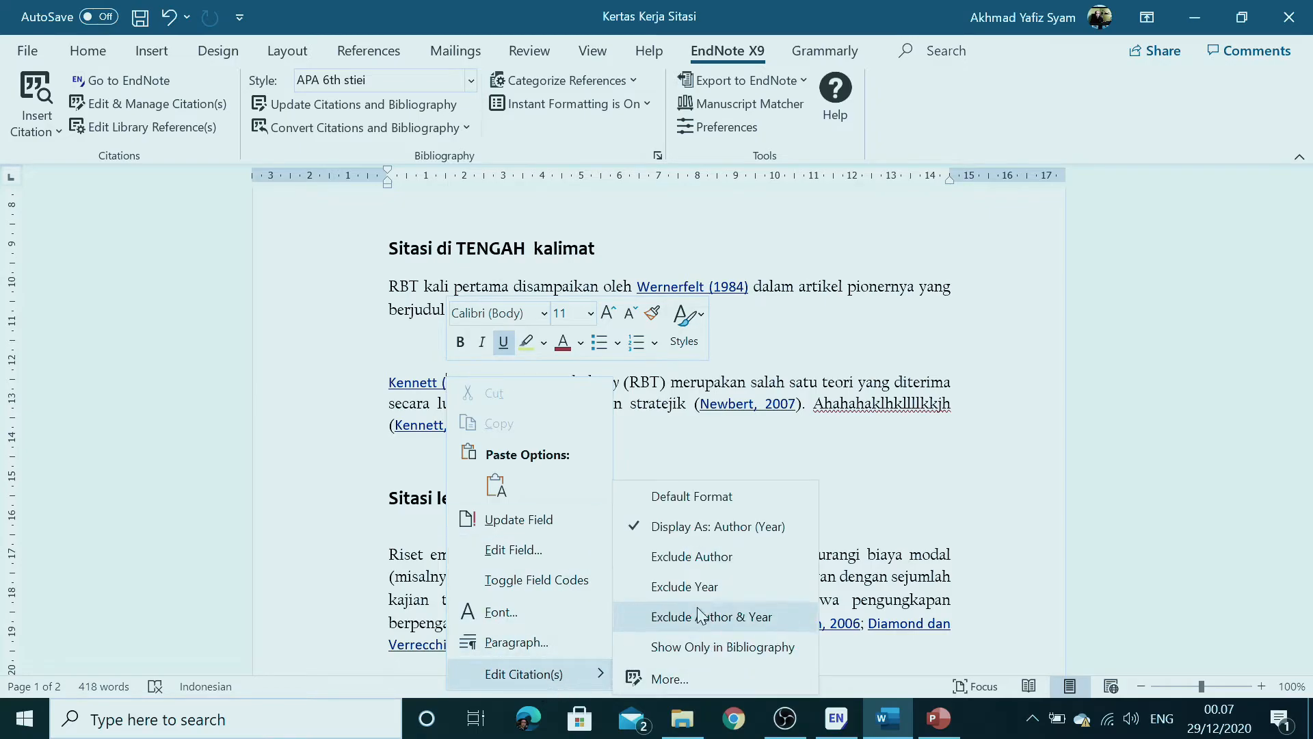
pyautogui.click(814, 497)
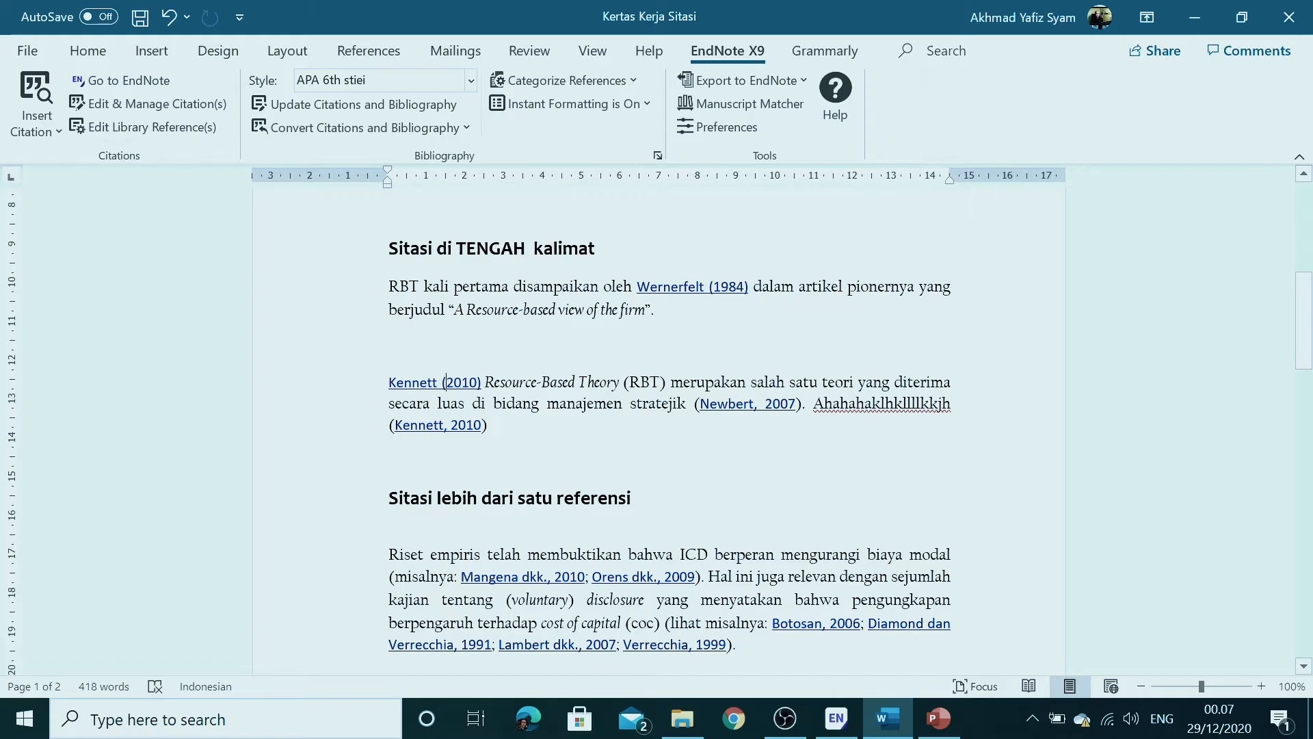
pyautogui.click(939, 718)
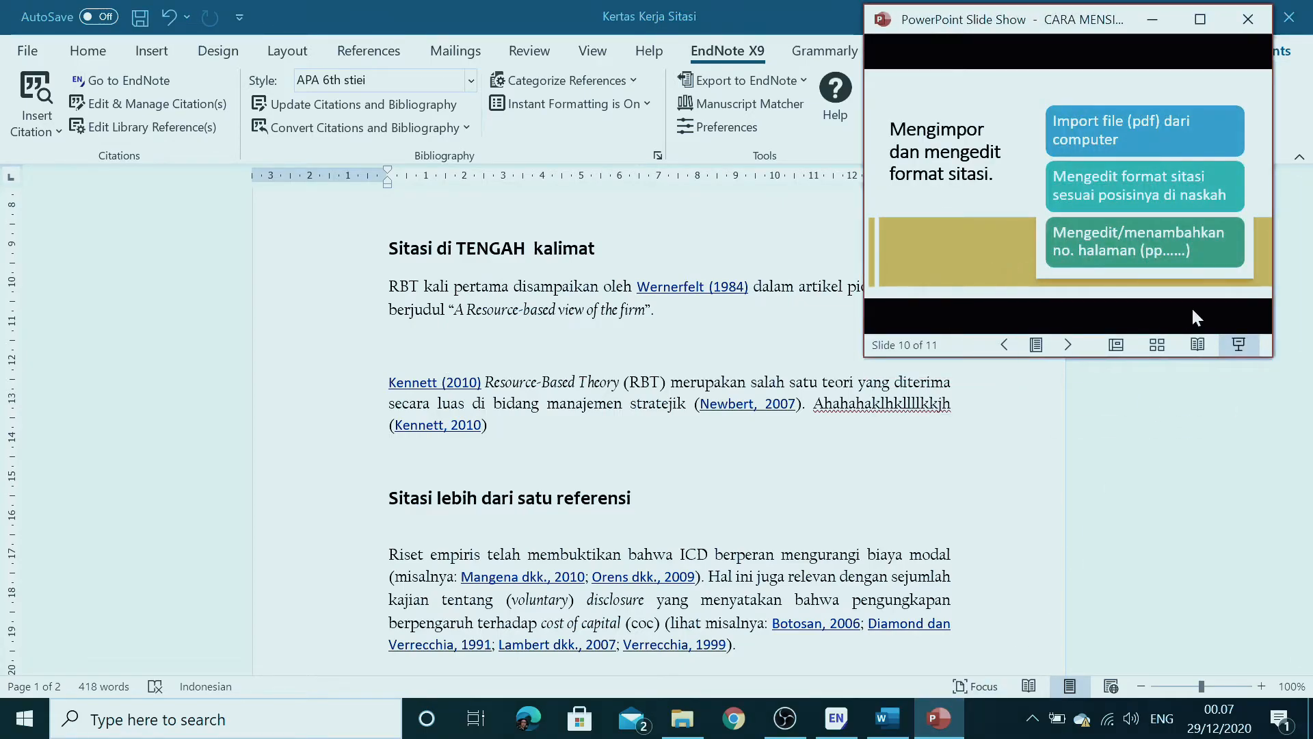
pyautogui.click(1153, 19)
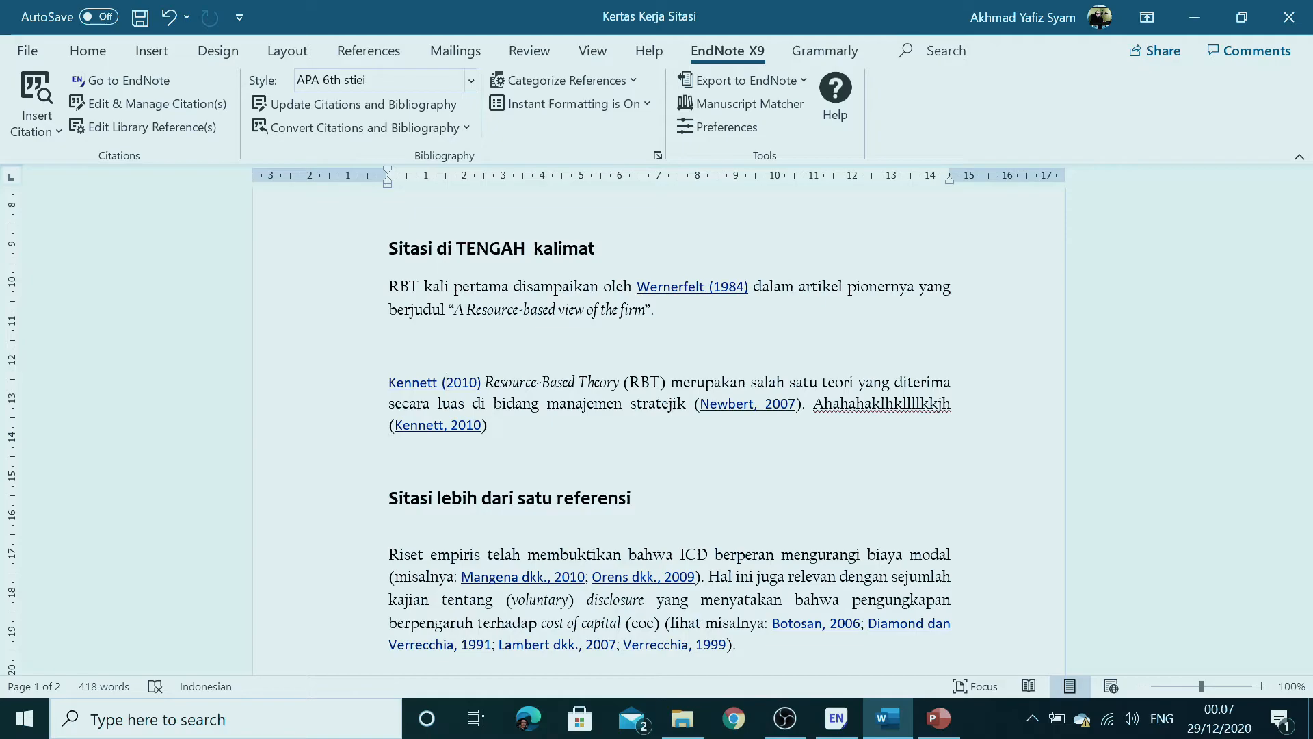
# - Switch to EndNote and examine the opening pages of the PDF attached to the "Global perspectives on governance" reference
pyautogui.click(837, 722)
pyautogui.scroll(-10, 975, 483)
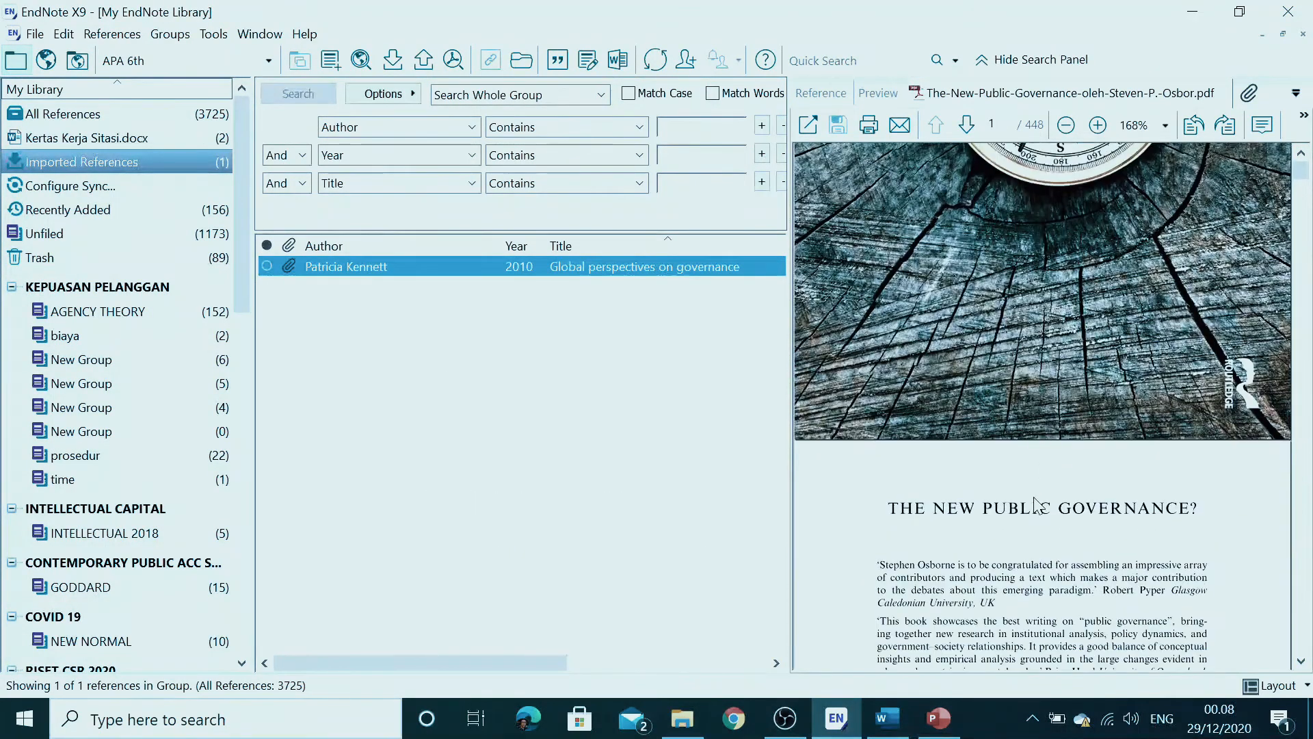
pyautogui.scroll(-3, 964, 410)
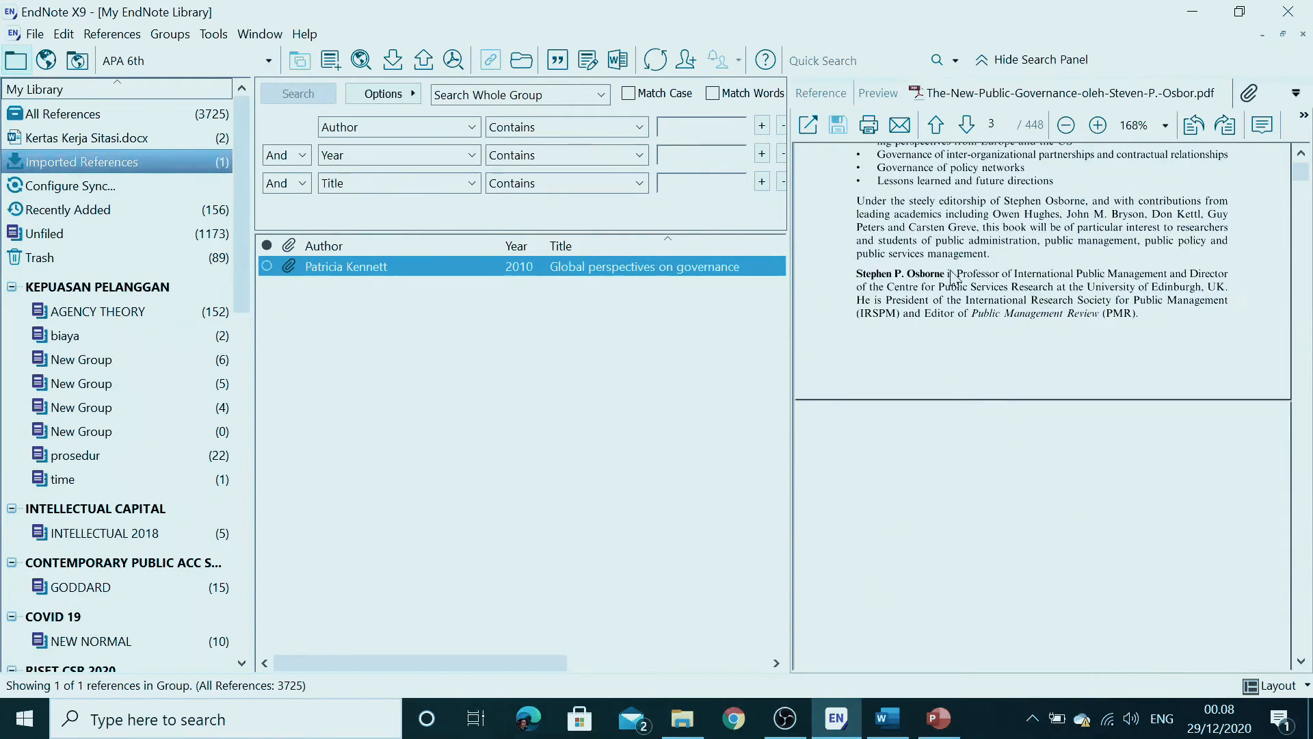
pyautogui.scroll(2, 951, 370)
pyautogui.scroll(2, 944, 349)
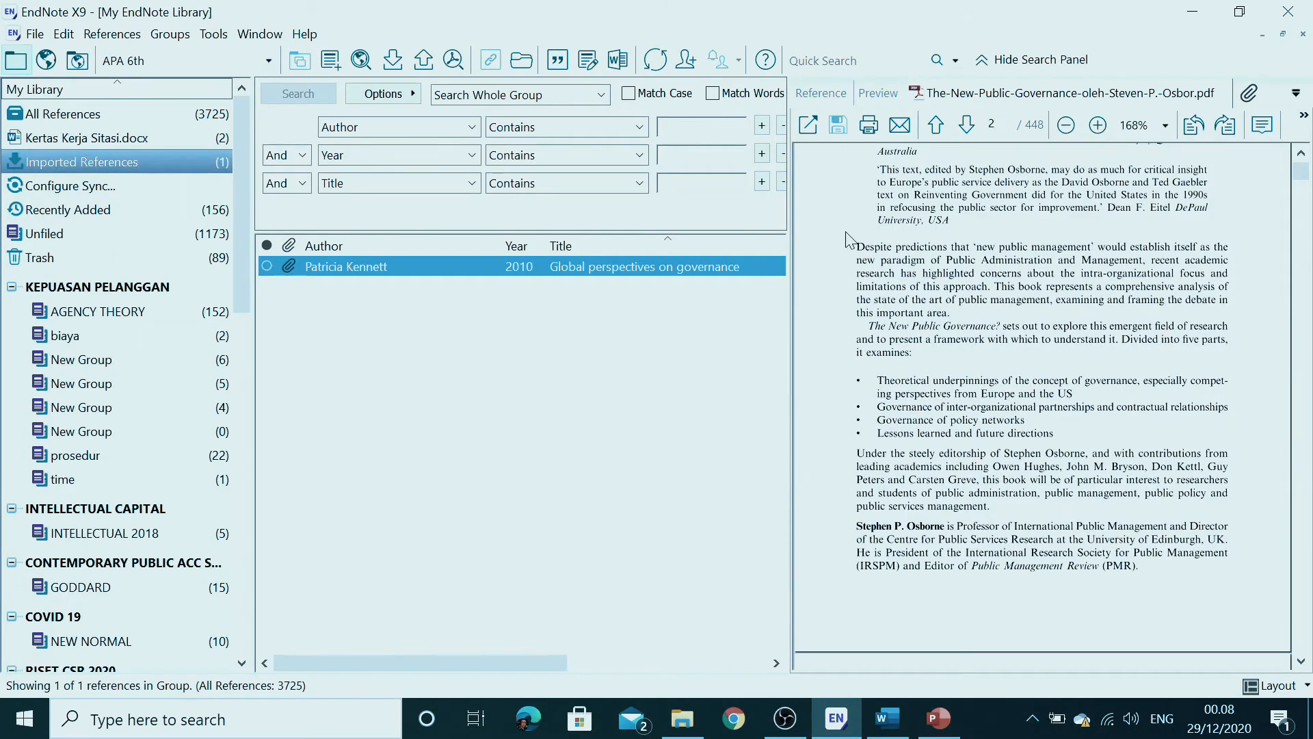
pyautogui.scroll(-1, 987, 477)
pyautogui.scroll(5, 988, 472)
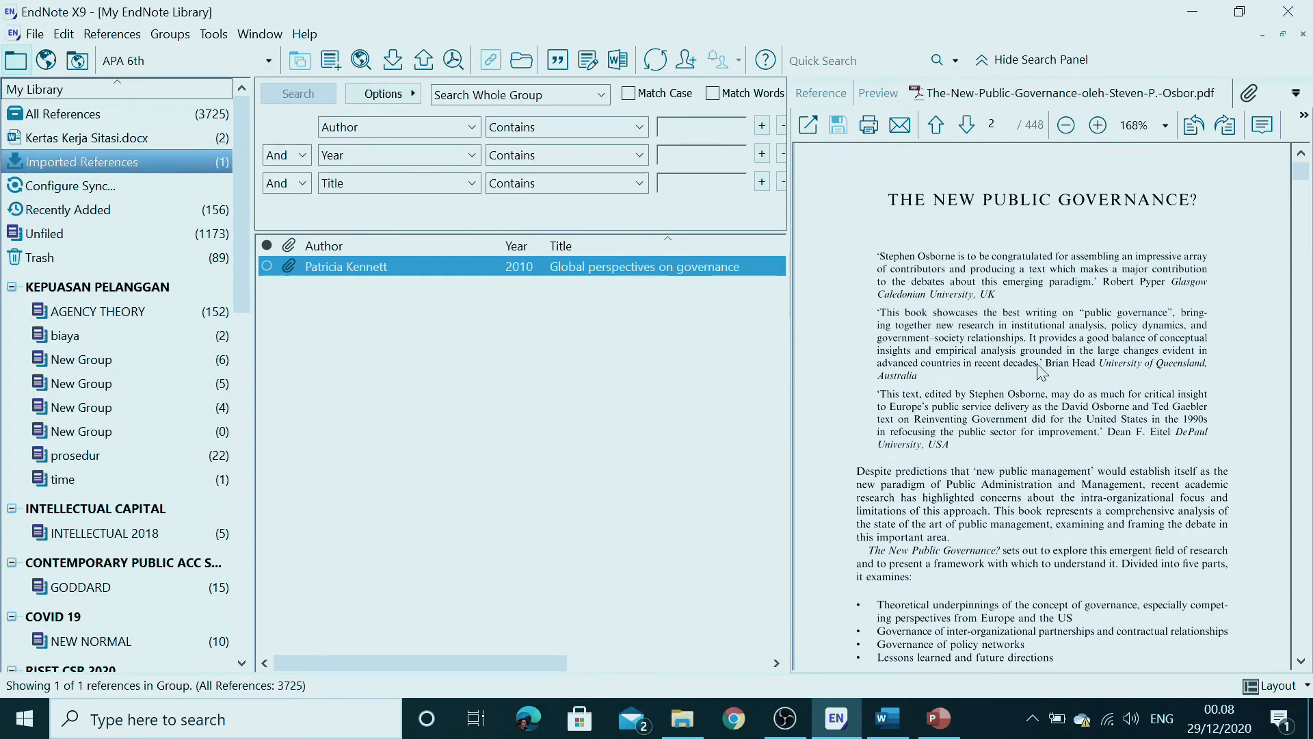
pyautogui.scroll(-15, 1023, 438)
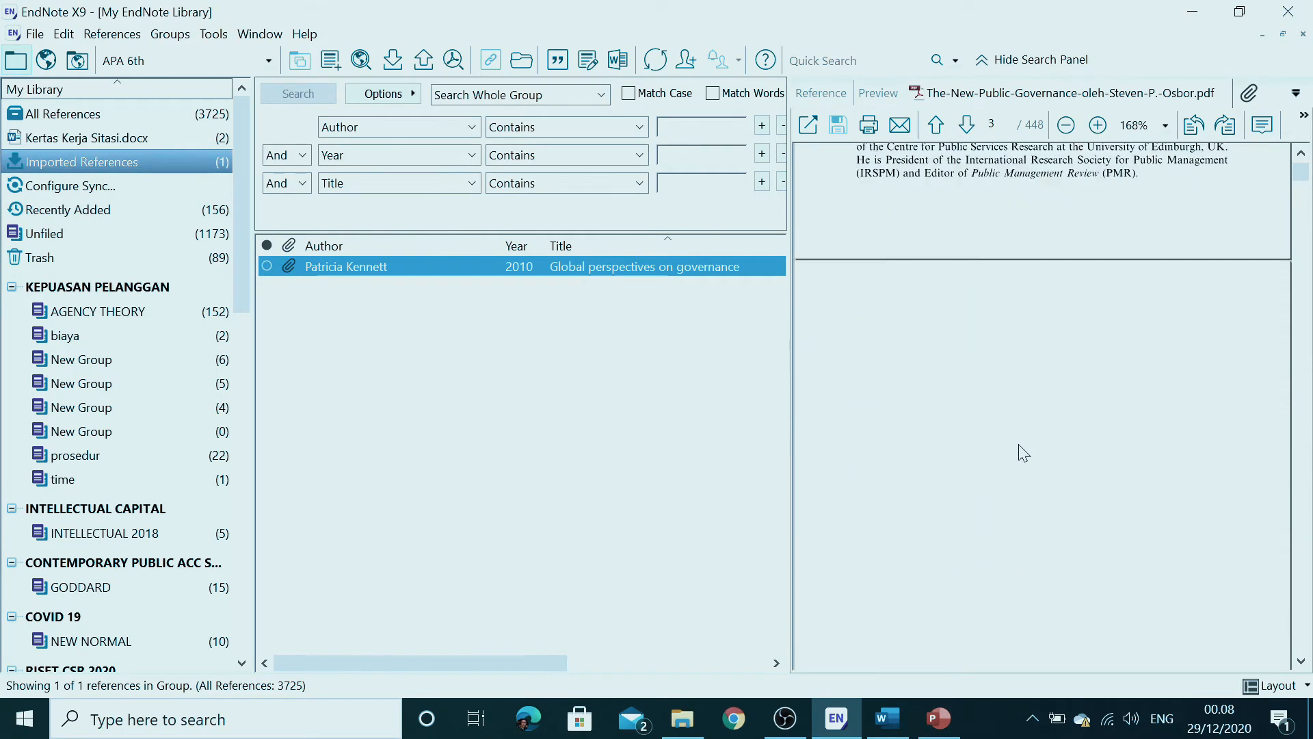
pyautogui.scroll(-10, 1023, 454)
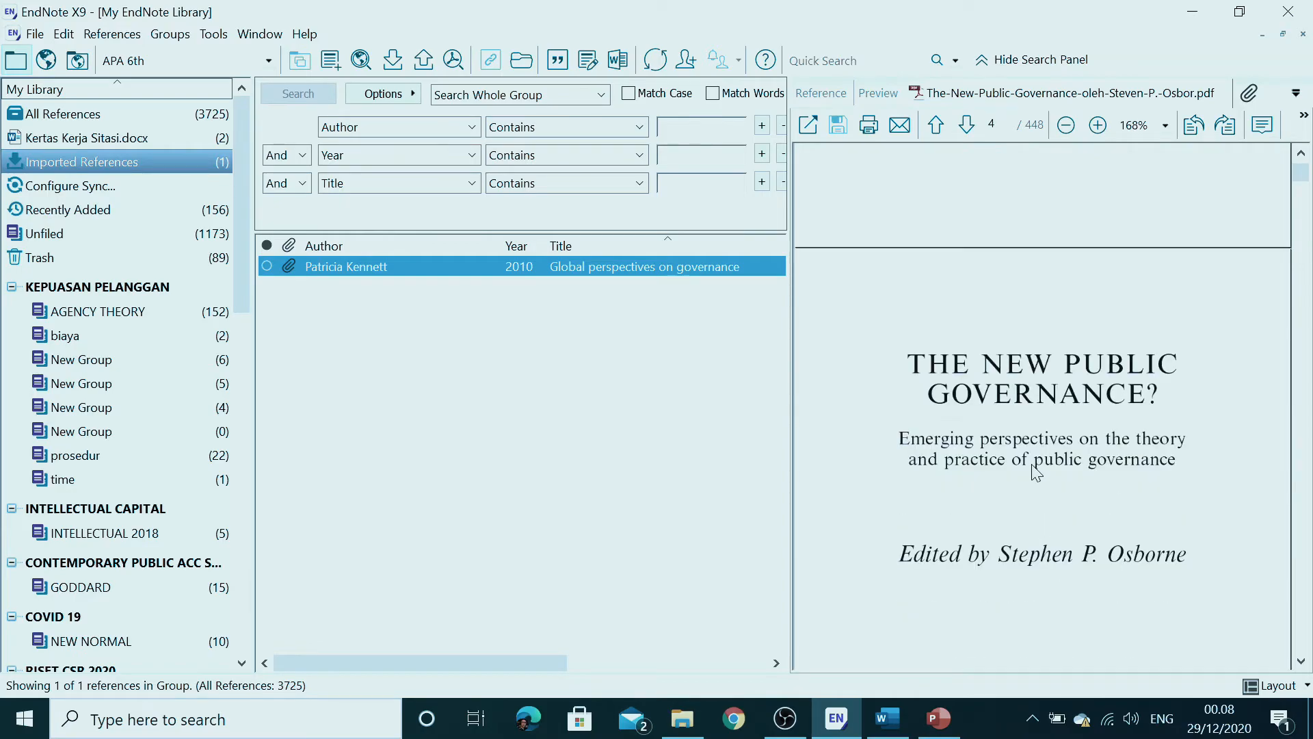
pyautogui.scroll(-5, 1047, 464)
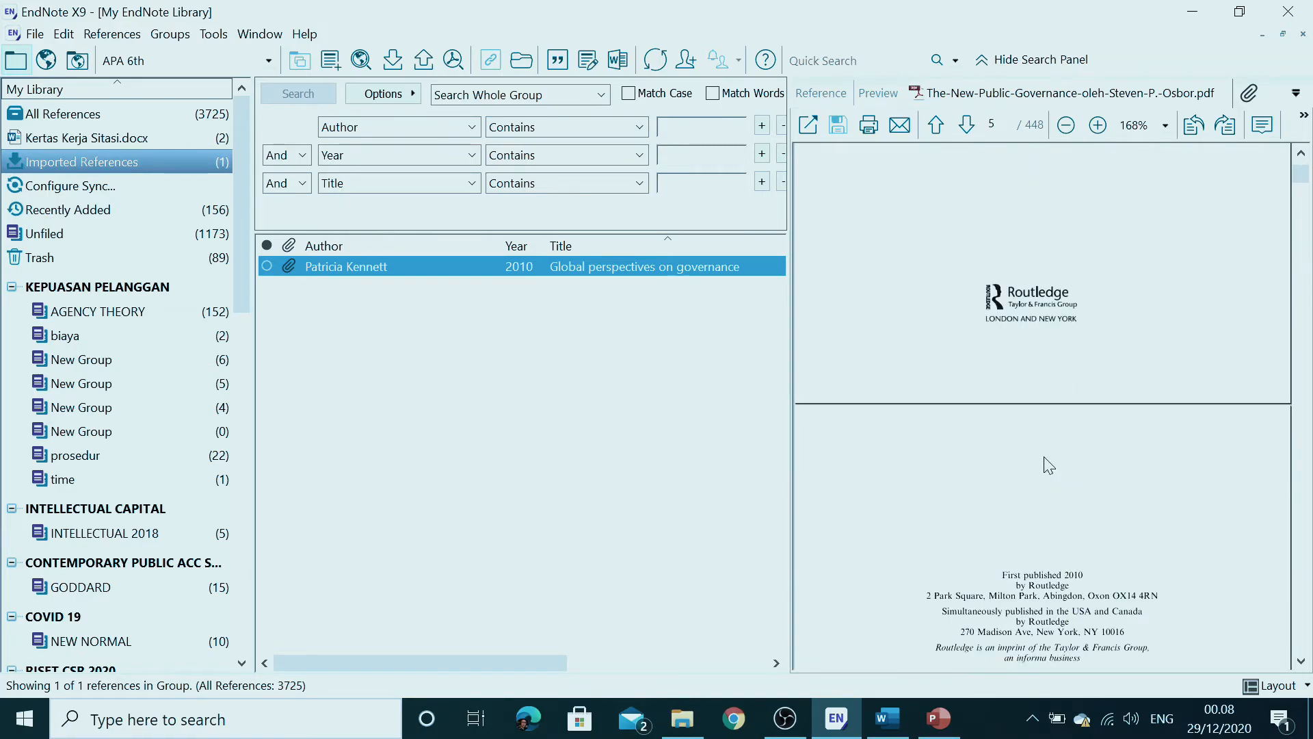
# - Check the APA 6th preview of the "Global perspectives on governance" reference in EndNote and return to Word
pyautogui.click(835, 721)
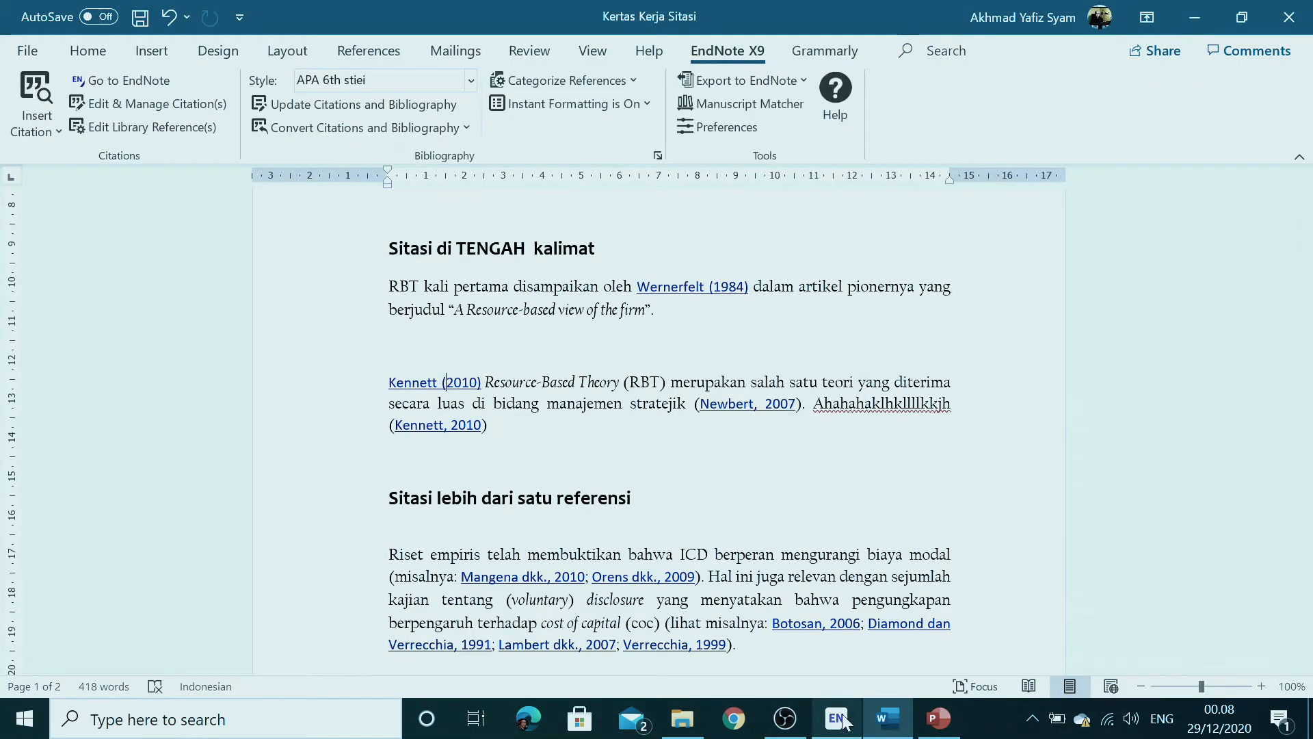
pyautogui.click(839, 724)
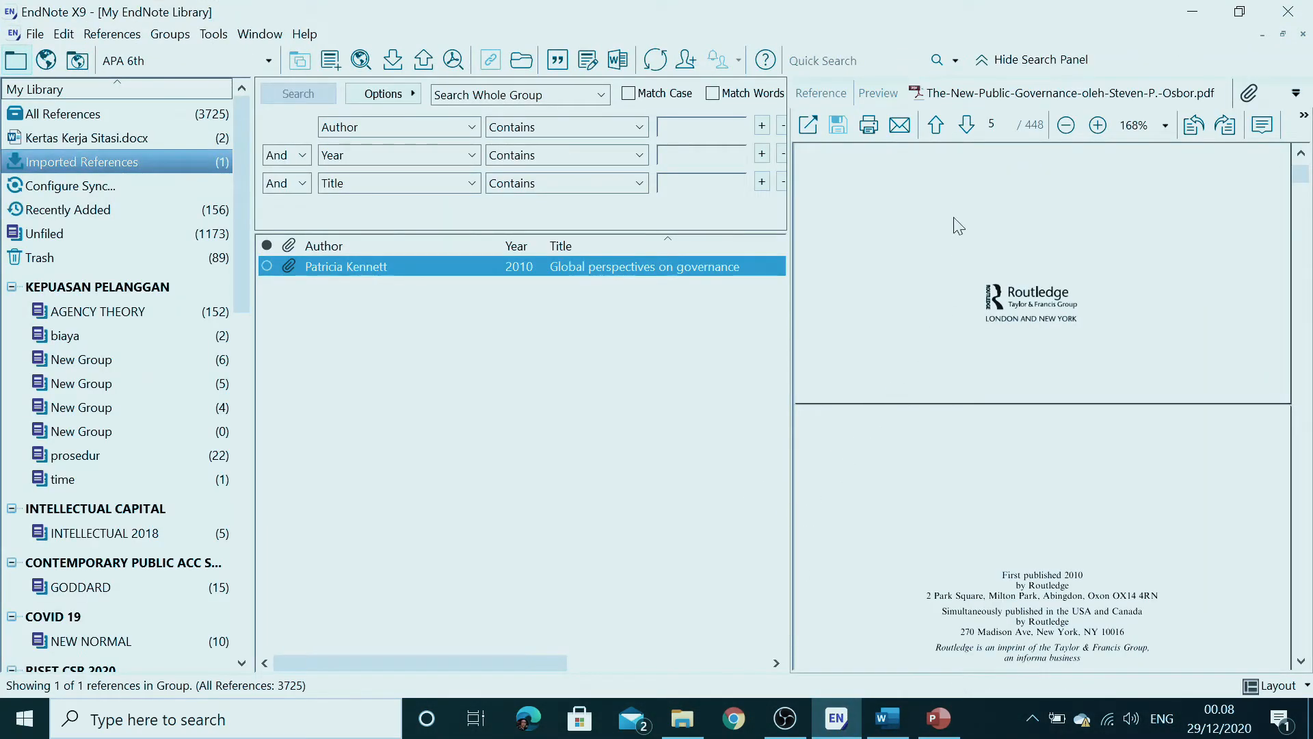
pyautogui.click(890, 97)
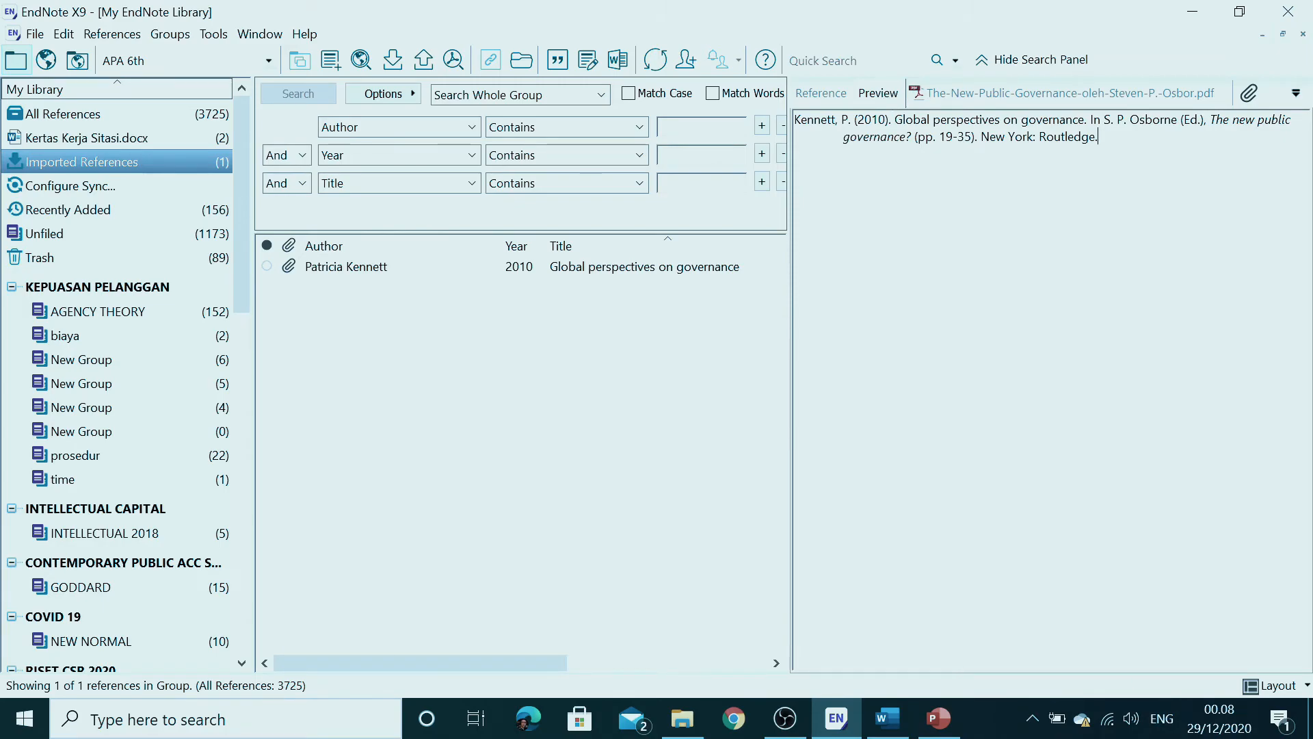
pyautogui.click(887, 719)
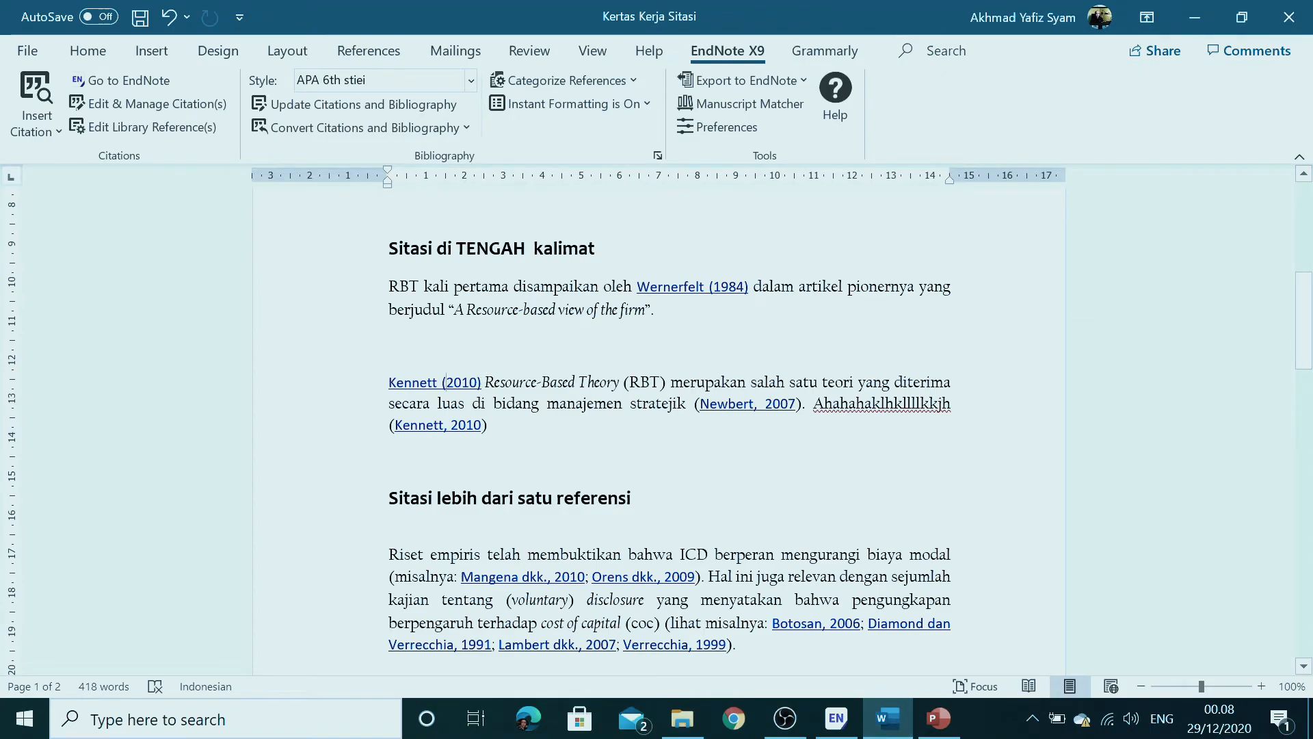
# - Add page number 25 to the 2010 citation at the beginning of the Resource-Based Theory paragraph through EndNote's citation editing
pyautogui.click(462, 382)
pyautogui.press('Left')
pyautogui.press('Left')
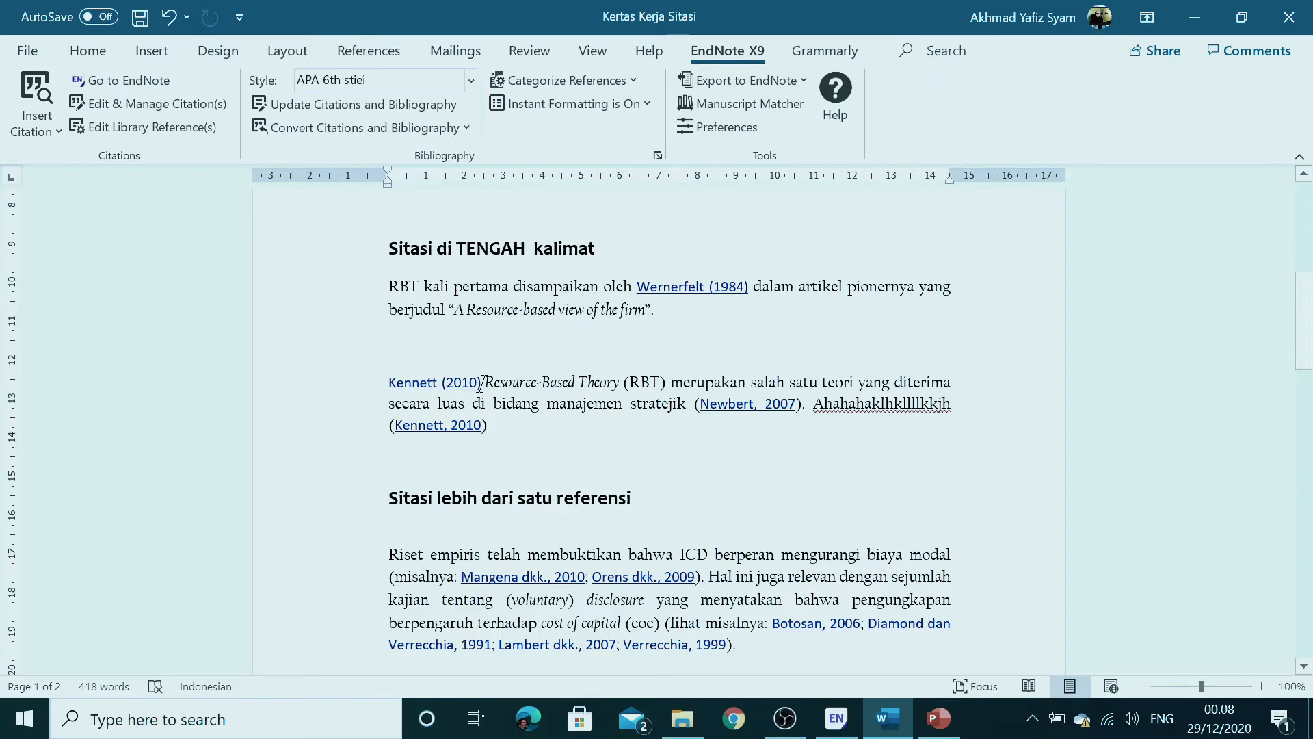
pyautogui.moveTo(481, 382); pyautogui.dragTo(389, 383)
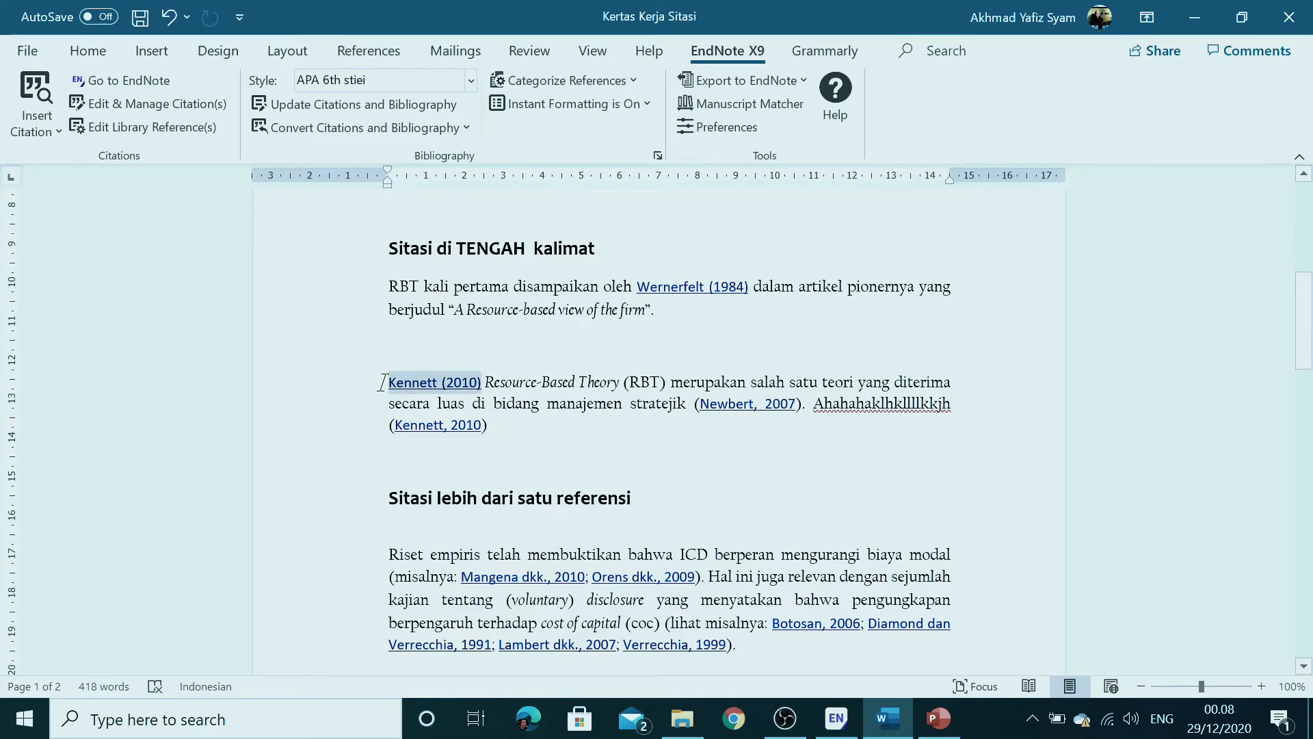
pyautogui.rightClick(442, 387)
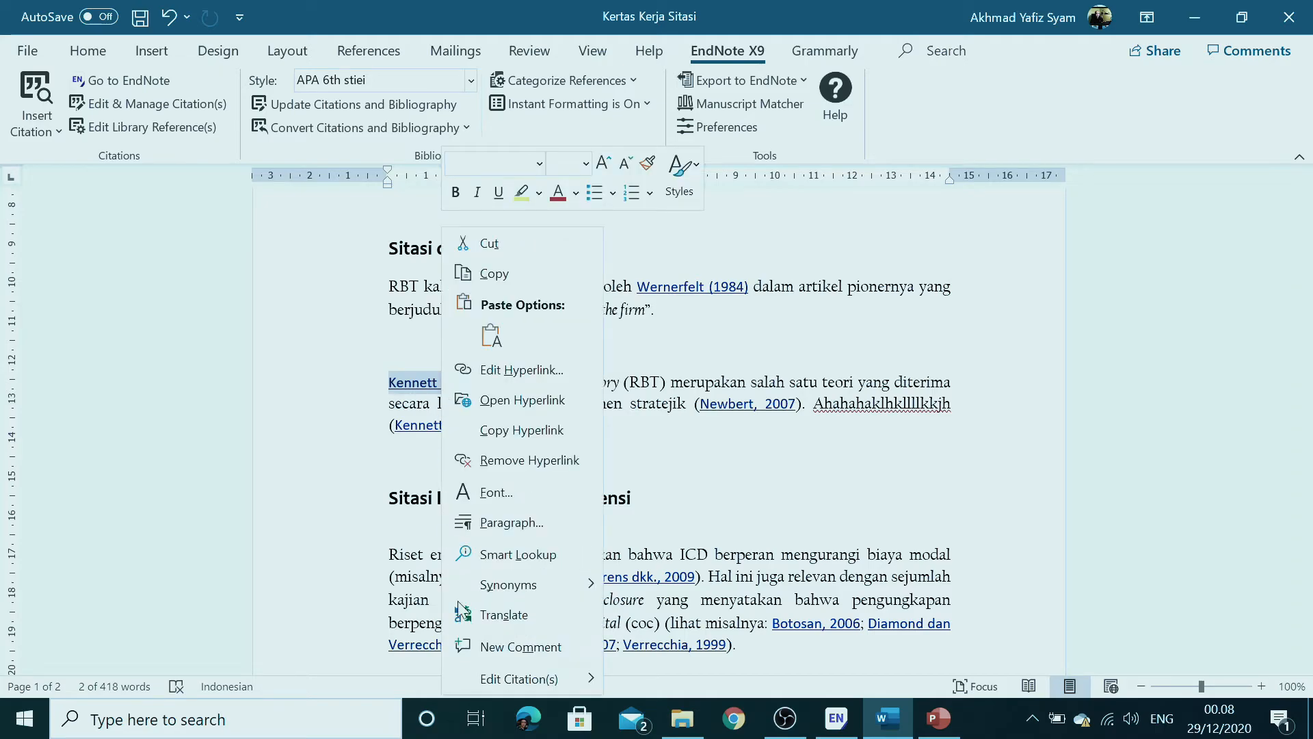
pyautogui.moveTo(544, 680)
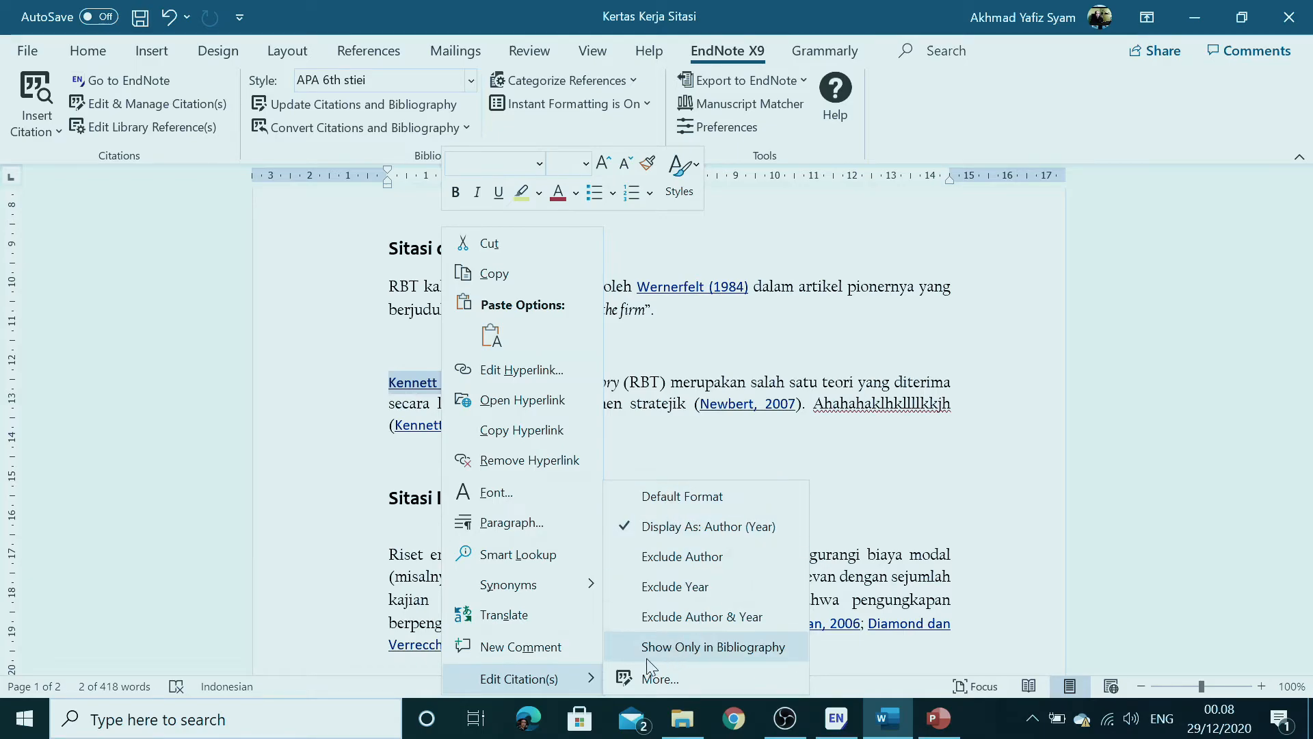
pyautogui.click(661, 680)
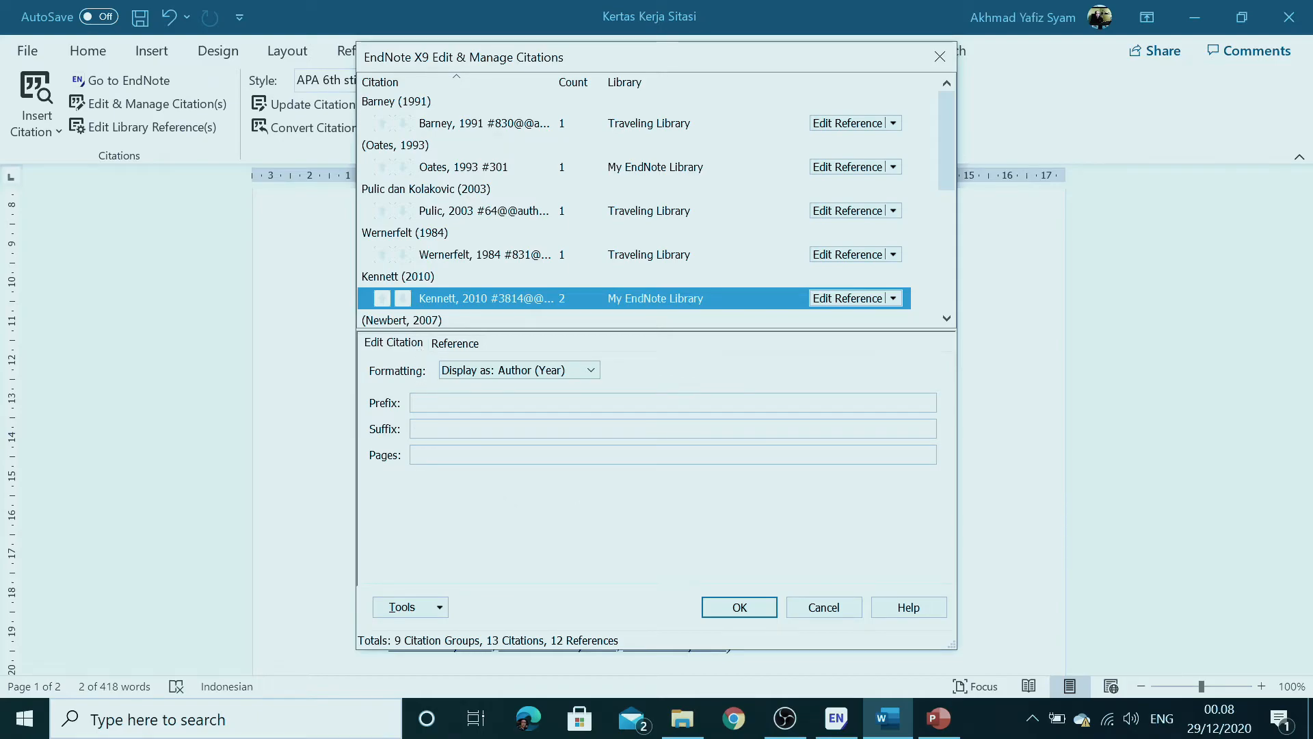
pyautogui.click(561, 455)
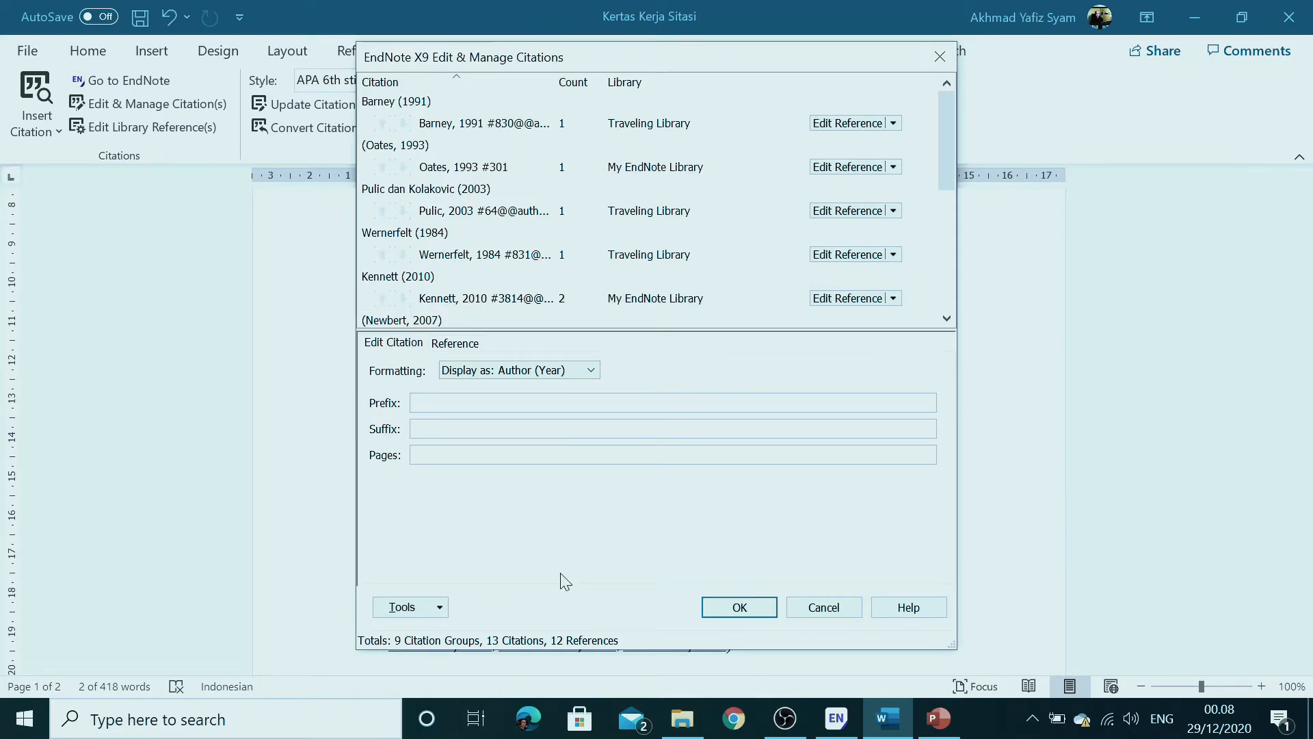
pyautogui.moveTo(694, 59); pyautogui.dragTo(653, 29)
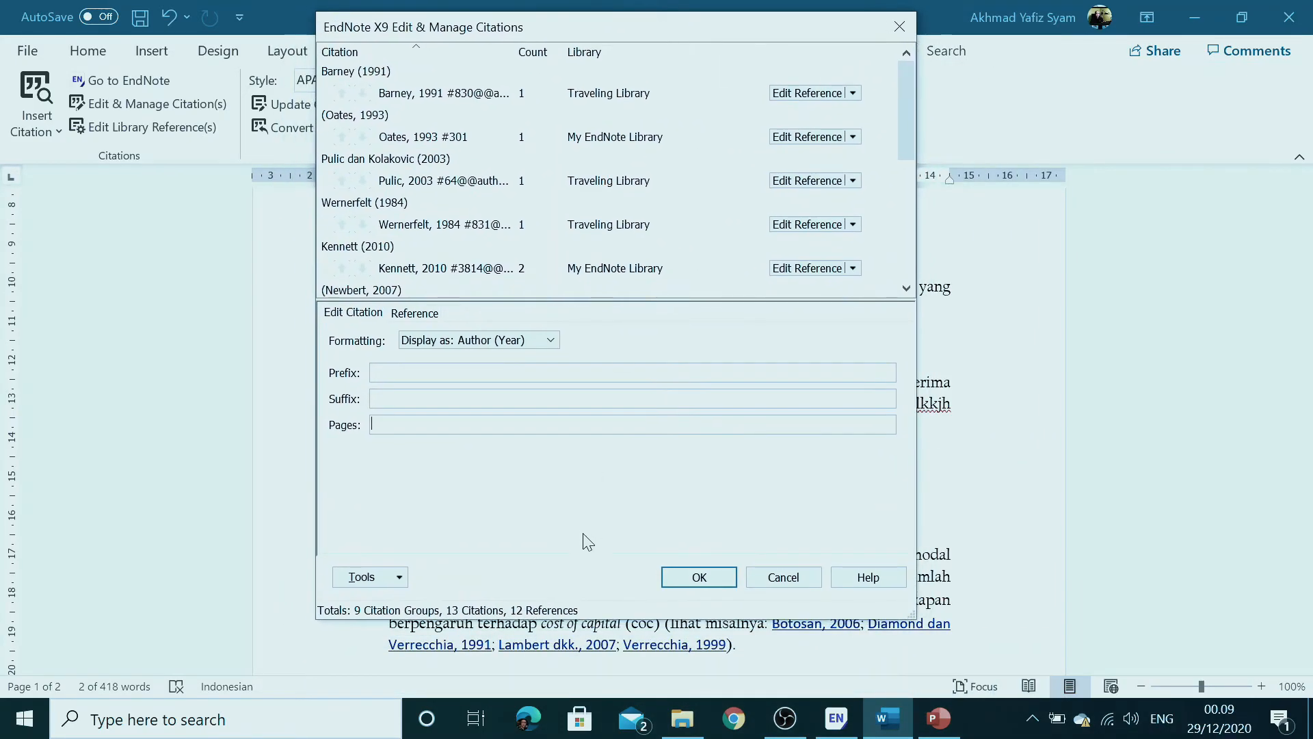
pyautogui.write('25')
pyautogui.click(699, 578)
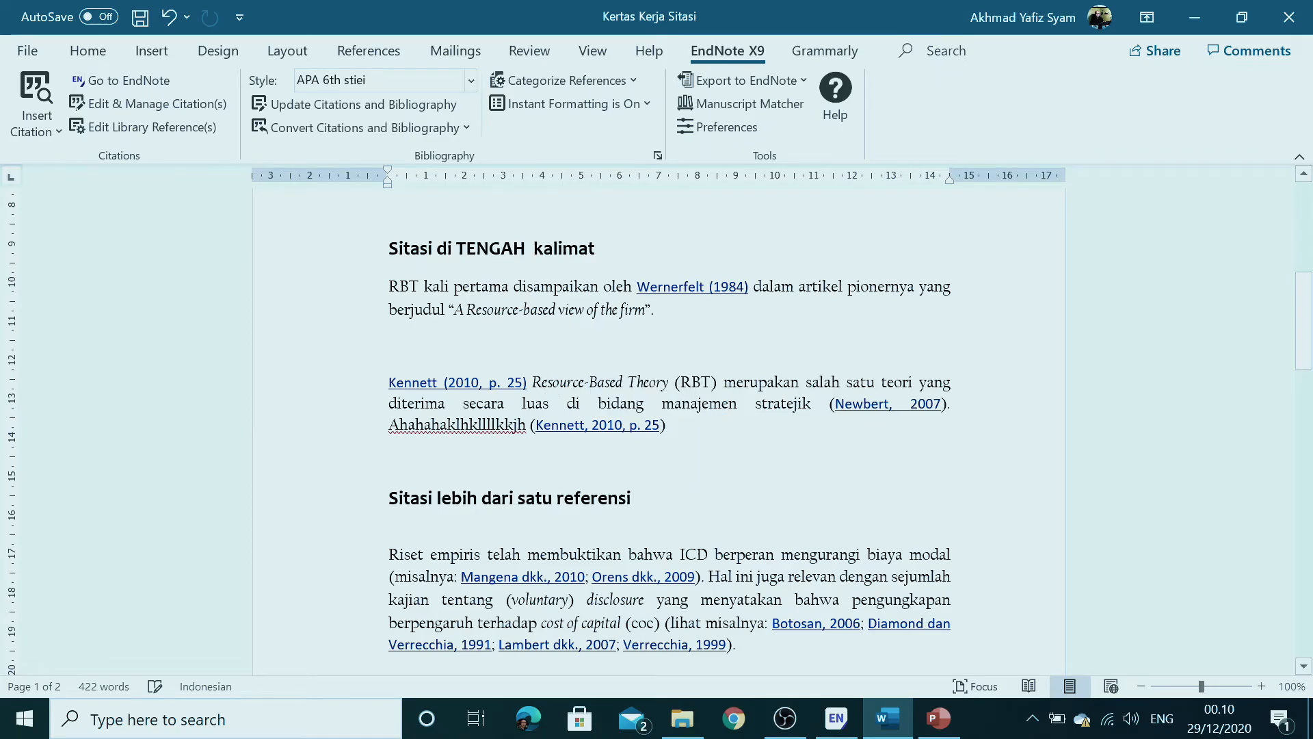
# - Extend the pages of the 2010 citation that opens the Resource-Based Theory paragraph to the range 25-27
pyautogui.rightClick(492, 383)
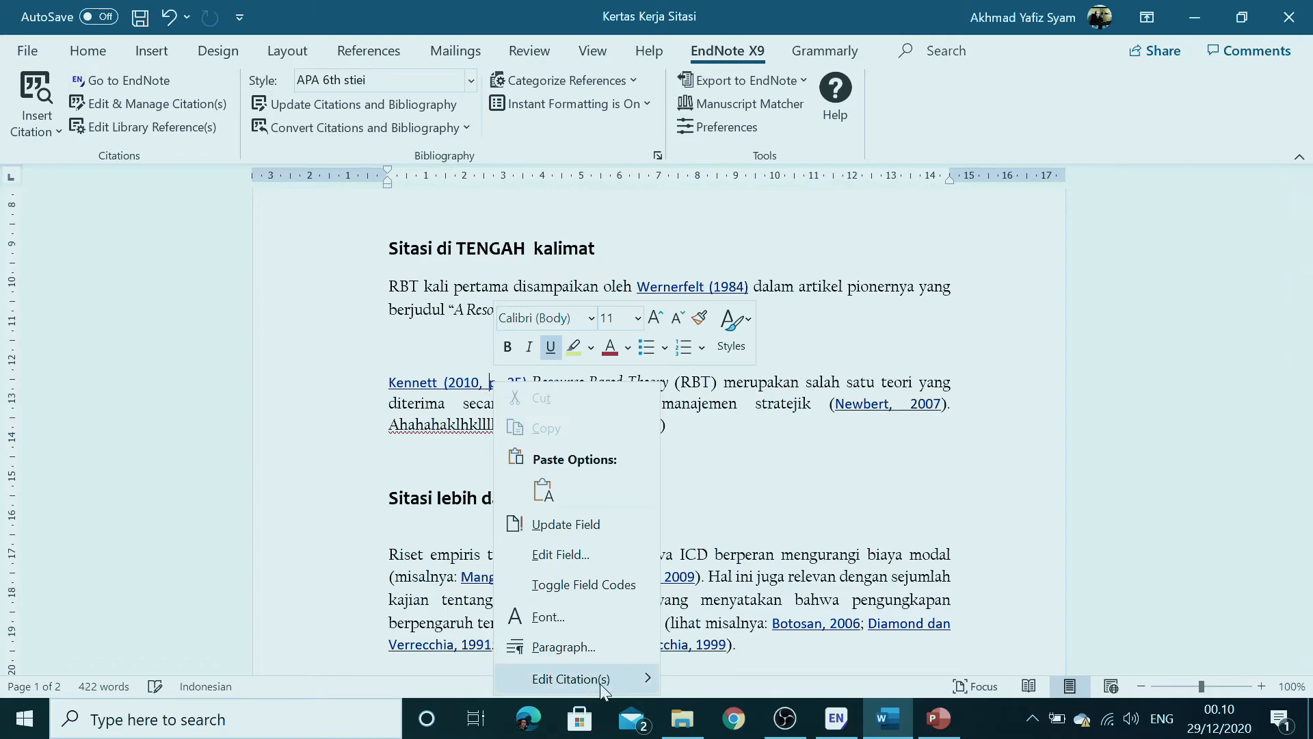
pyautogui.moveTo(615, 686)
pyautogui.click(728, 682)
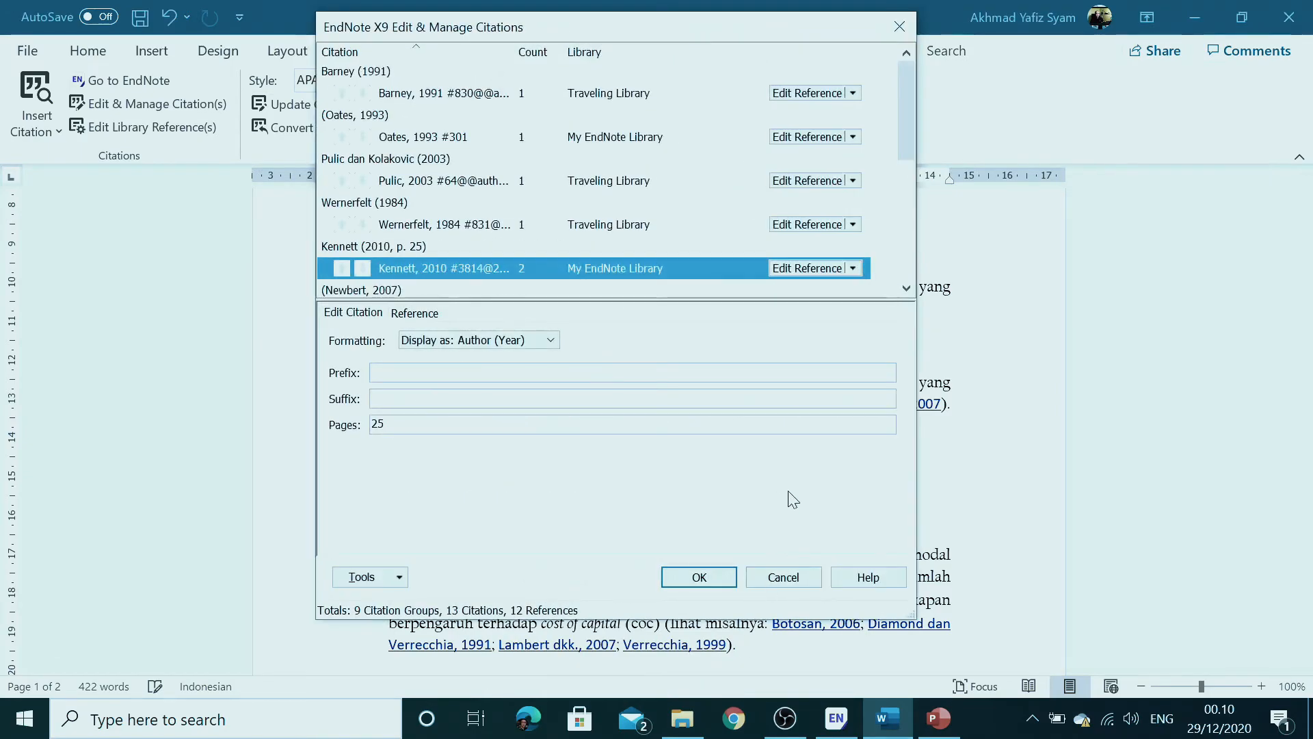
pyautogui.click(527, 424)
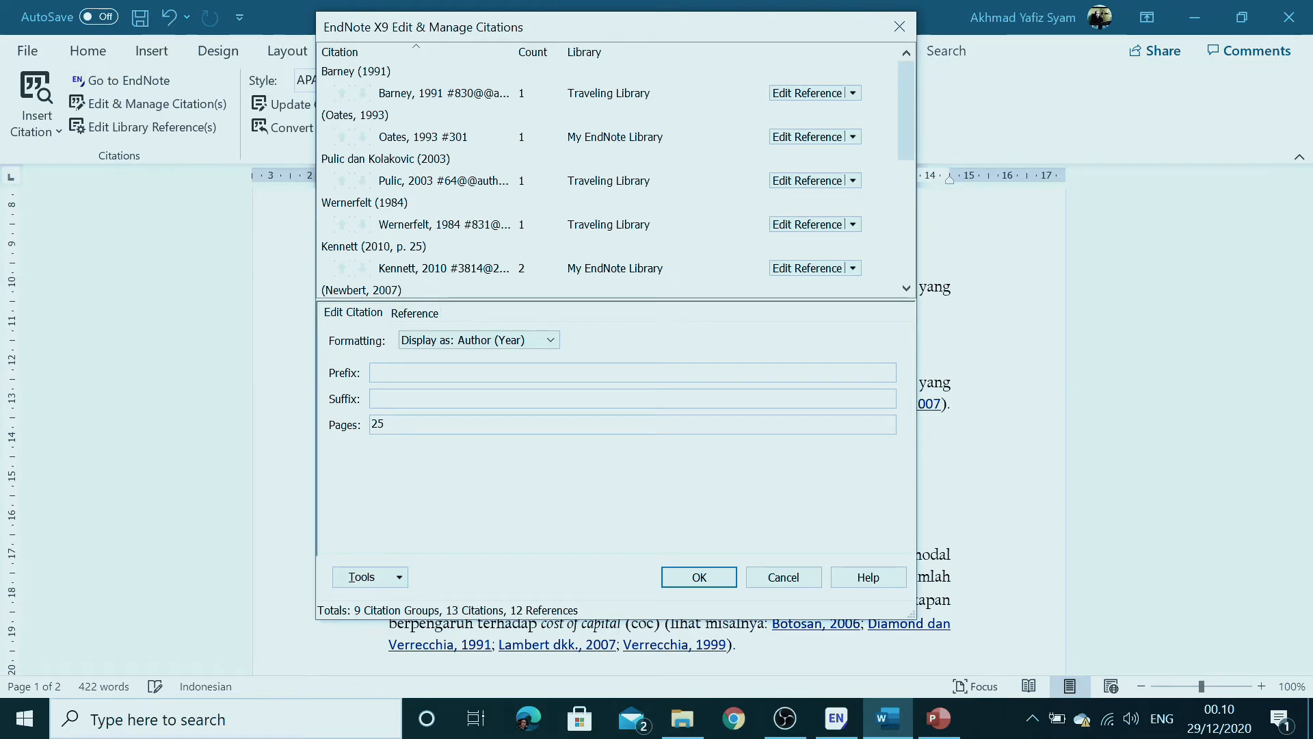
pyautogui.write('-27')
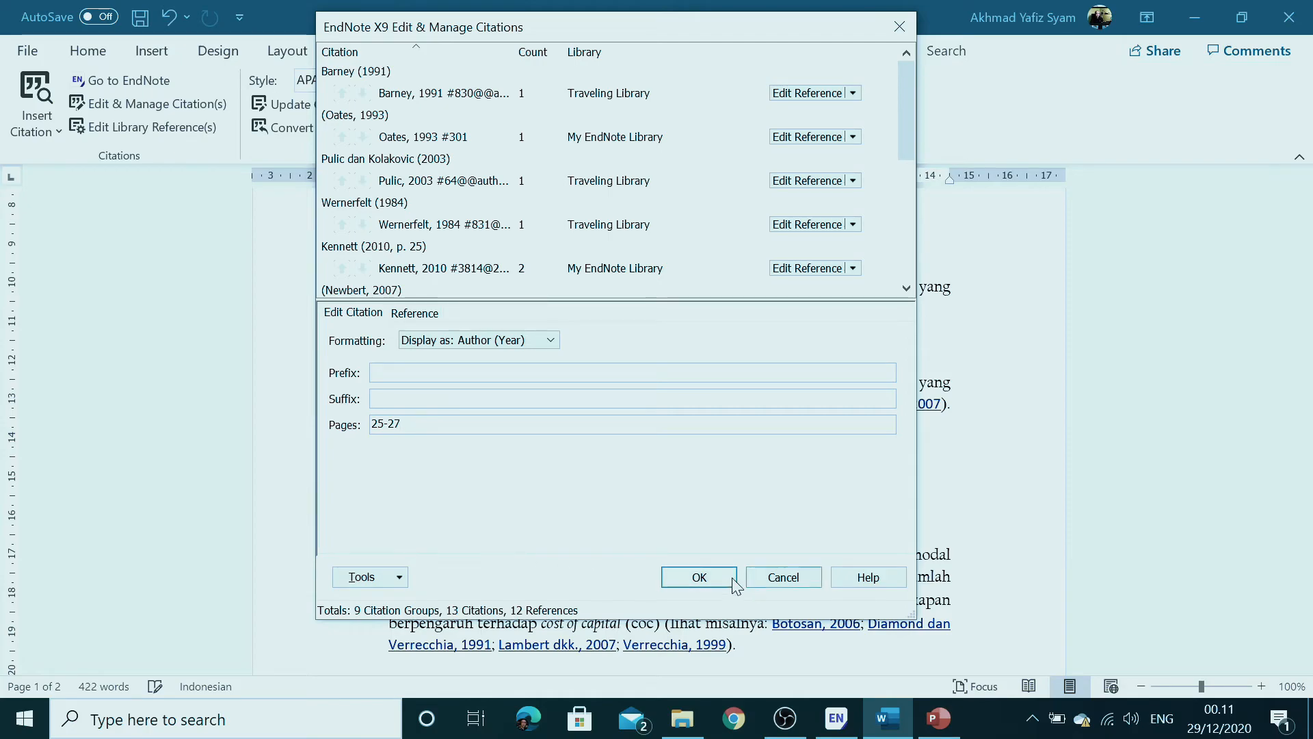
pyautogui.click(700, 580)
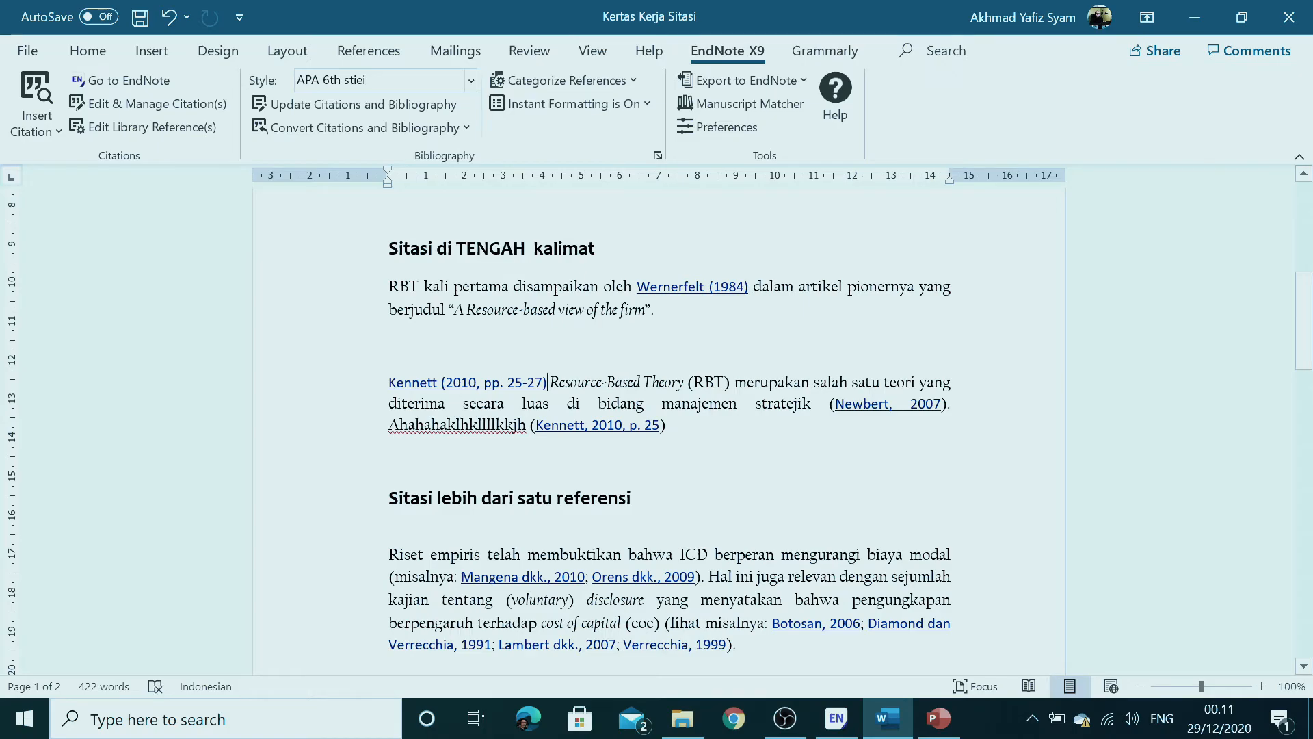
# - Review the document's citations through the multiple-reference section and bring up the PowerPoint slide on importing and editing citations
pyautogui.scroll(-3, 463, 403)
pyautogui.scroll(10, 463, 404)
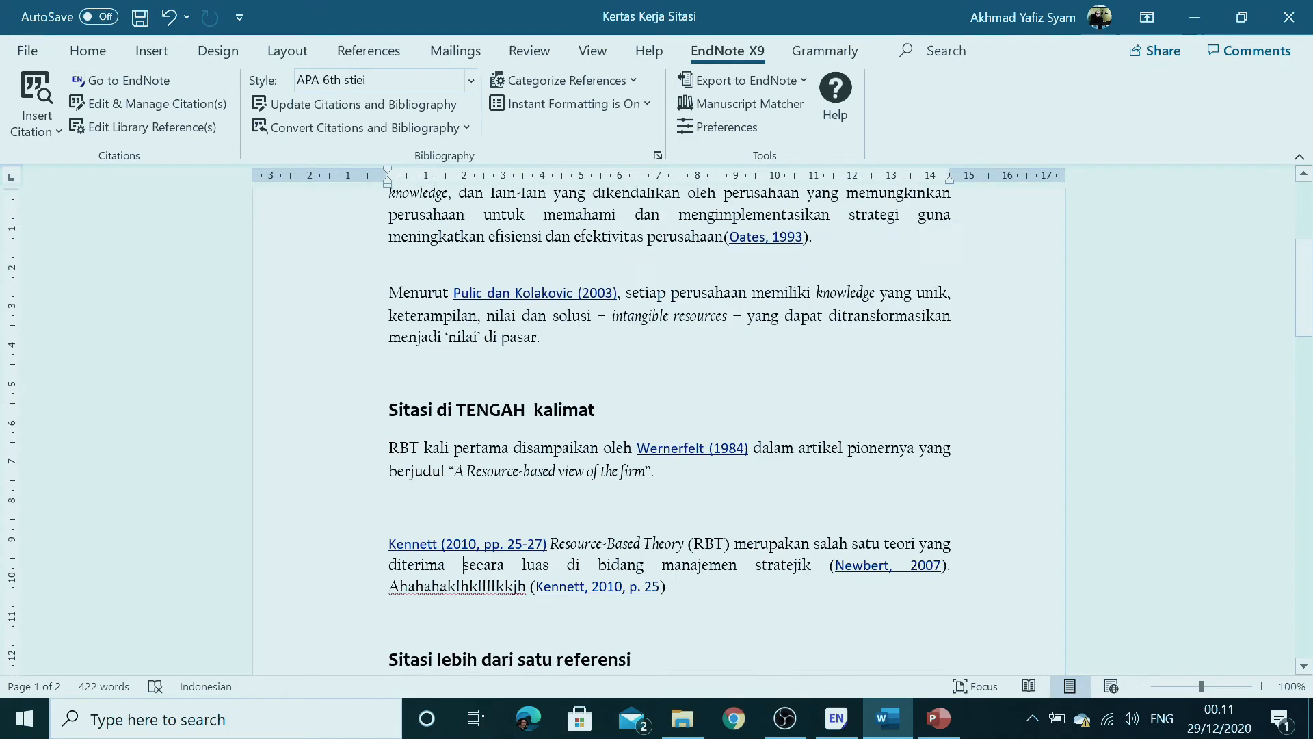
pyautogui.scroll(-10, 463, 501)
pyautogui.scroll(6, 463, 502)
pyautogui.scroll(-5, 463, 501)
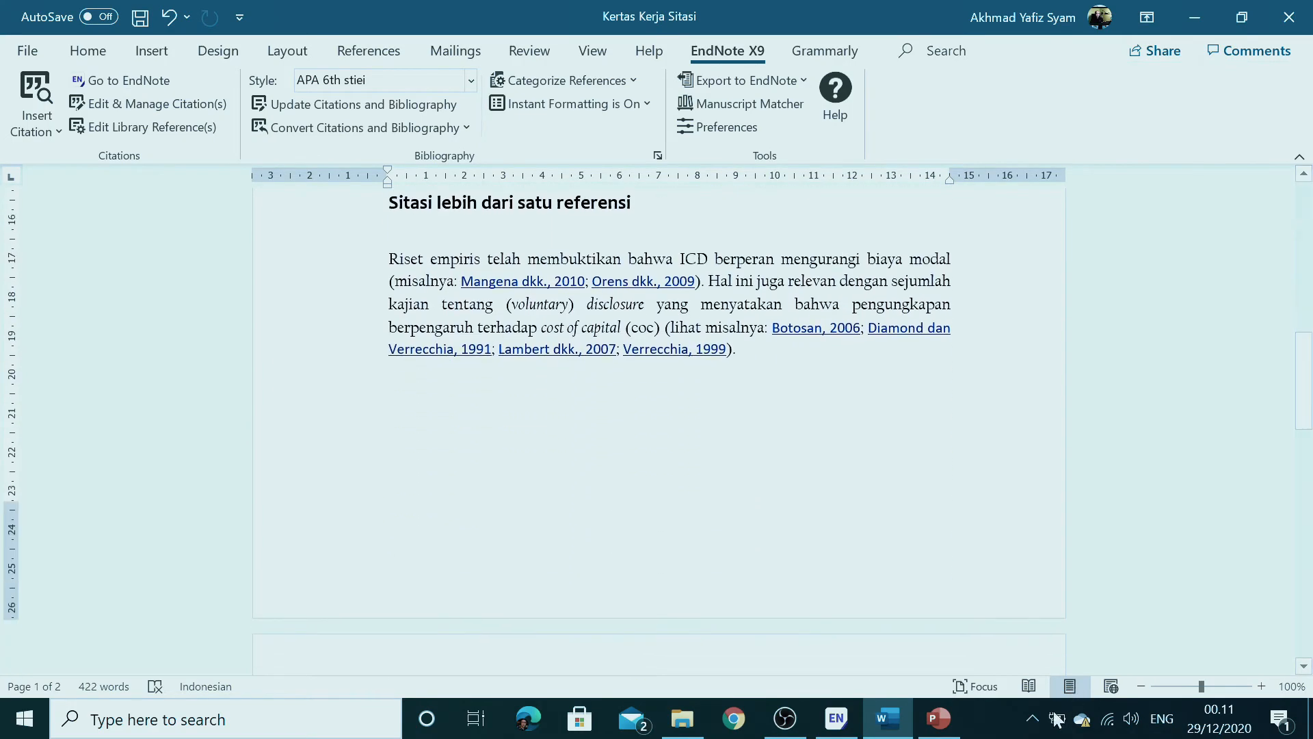
pyautogui.click(947, 722)
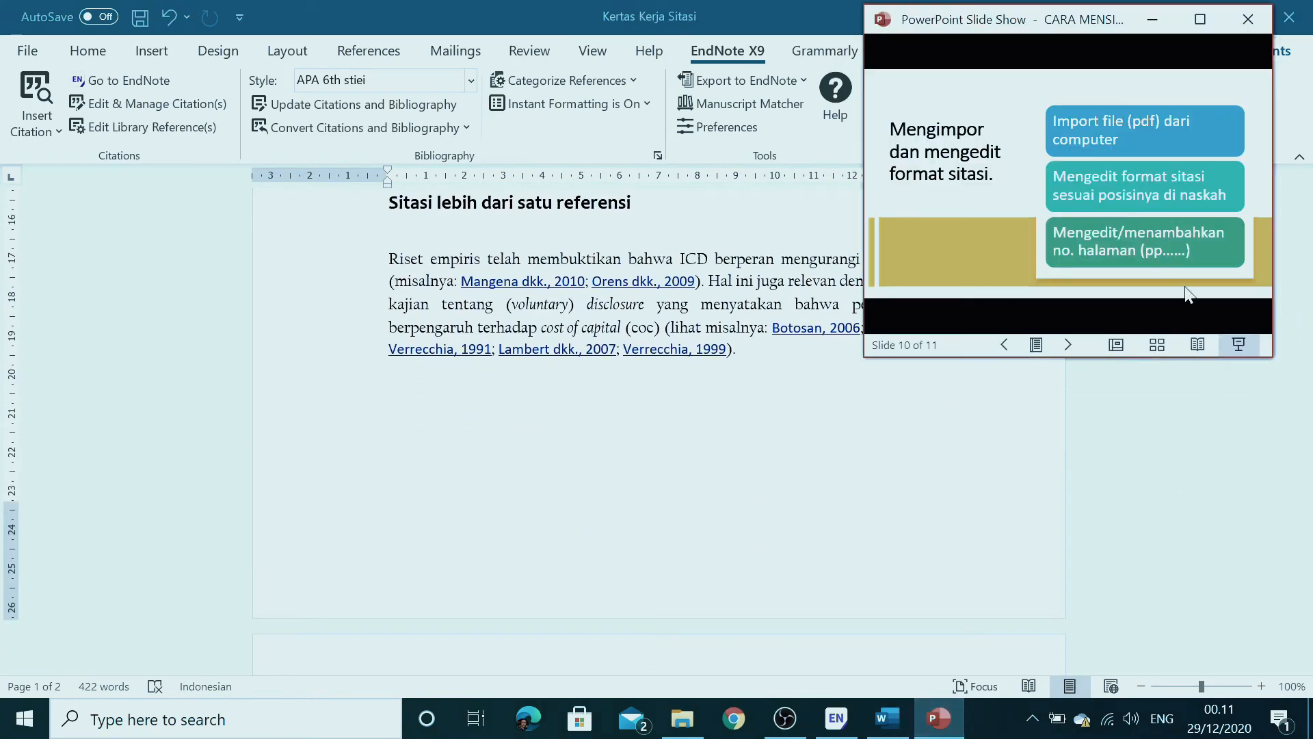